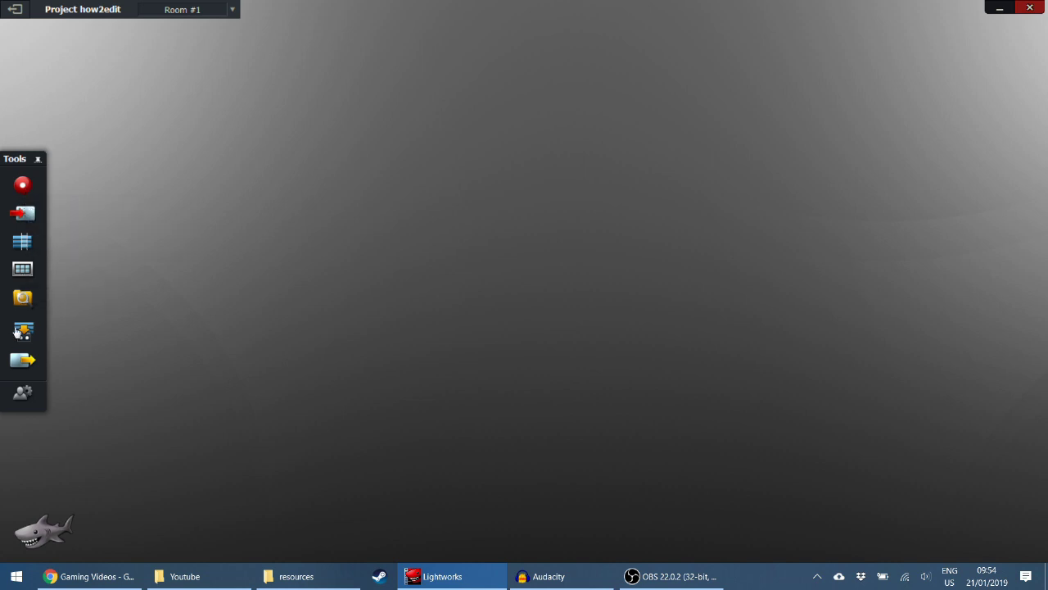
# Start a file import and browse to the resources folder on the Desktop.
pyautogui.click(25, 215)
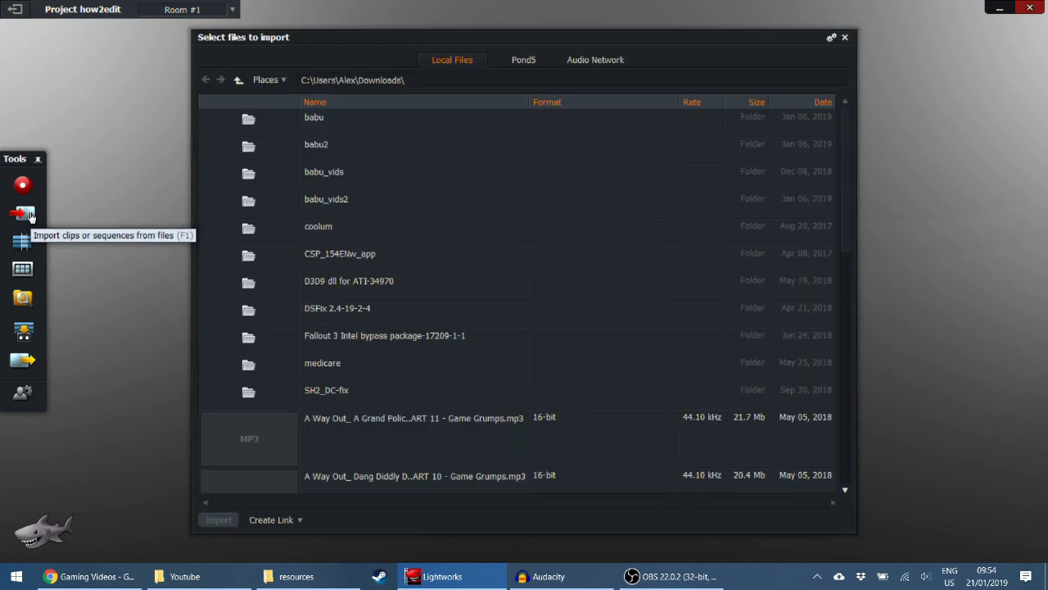
pyautogui.click(238, 81)
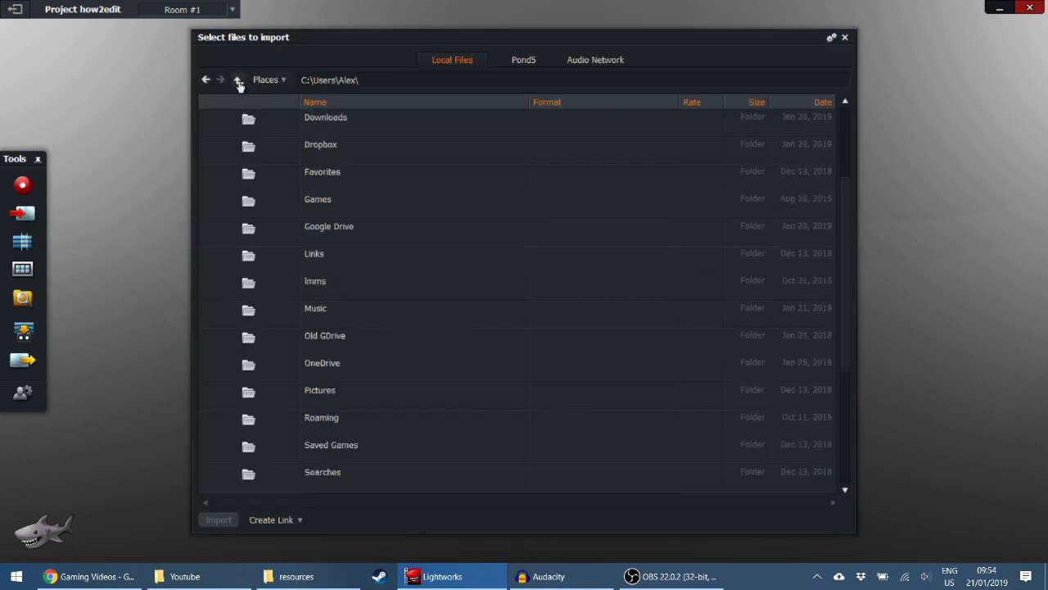
pyautogui.click(238, 82)
pyautogui.doubleClick(320, 122)
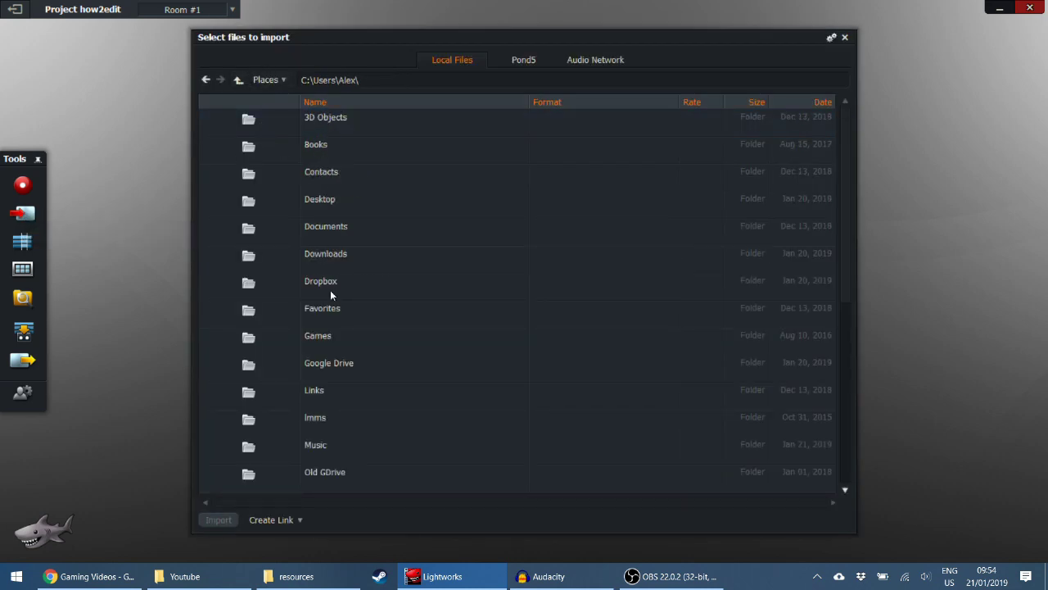
pyautogui.doubleClick(319, 199)
pyautogui.doubleClick(323, 118)
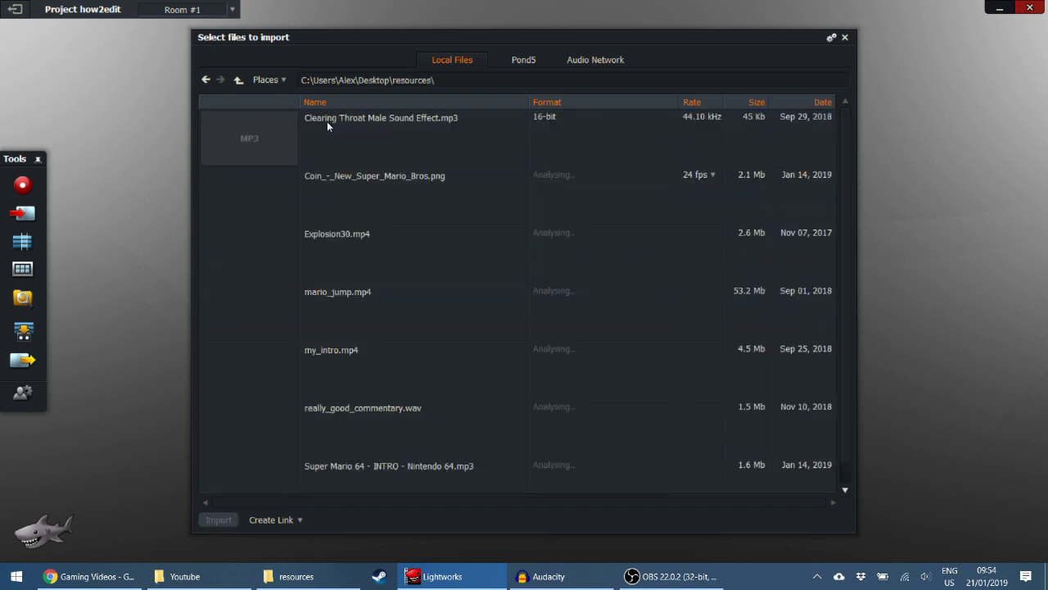
# Import all files in the resources folder, from the Clearing Throat sound effect to the Super Mario 64 intro MP3.
pyautogui.click(327, 121)
pyautogui.scroll(-1, 303, 414)
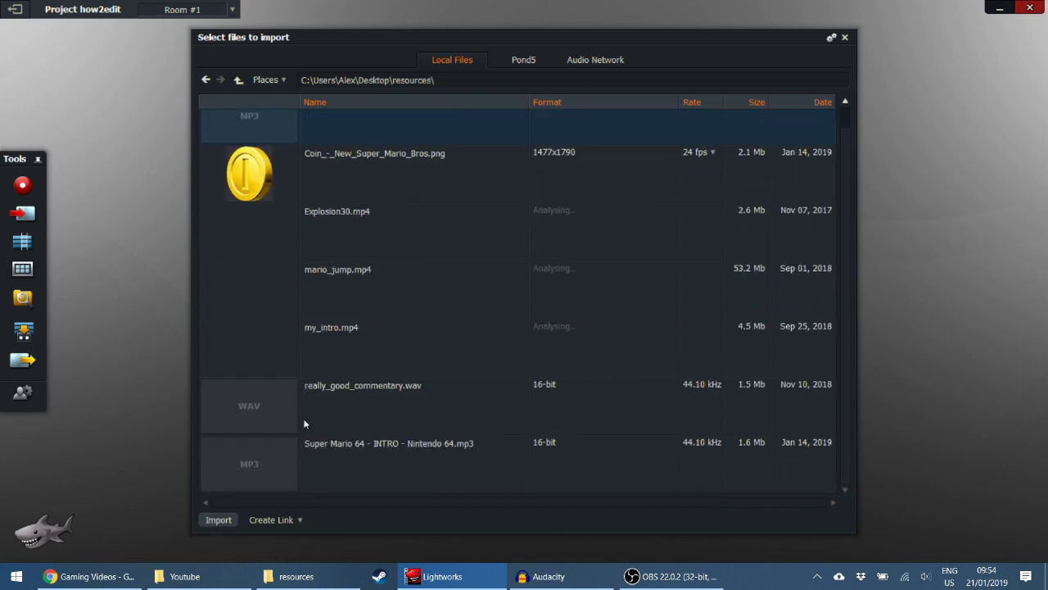
pyautogui.keyDown('shift'); pyautogui.click(287, 459); pyautogui.keyUp('shift')
pyautogui.scroll(1, 307, 441)
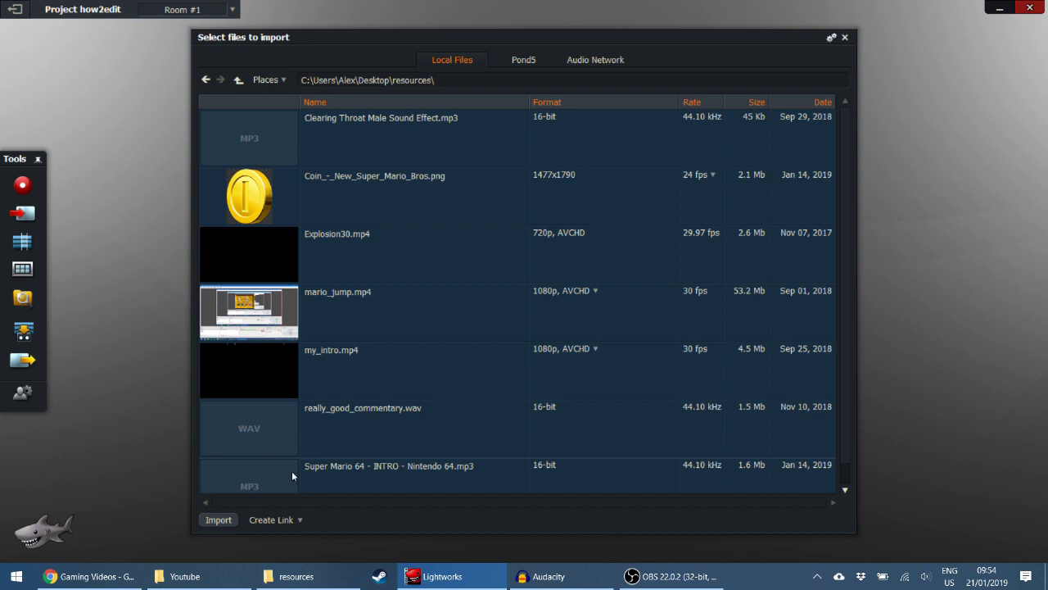
pyautogui.click(218, 520)
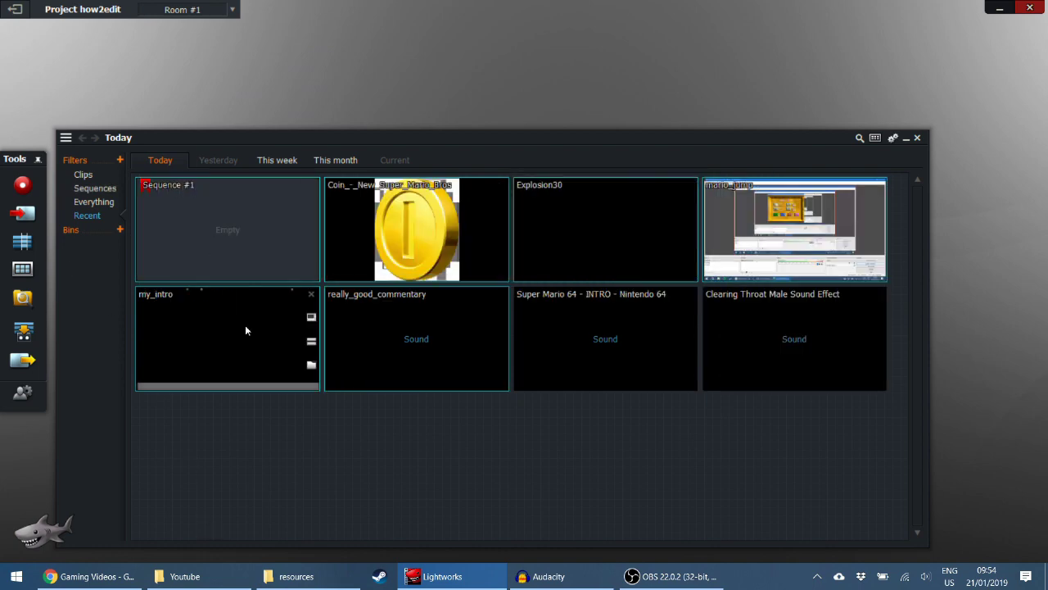
# View the project's clips filtered by Video Only and Audio Only, and return to showing all clips.
pyautogui.click(257, 445)
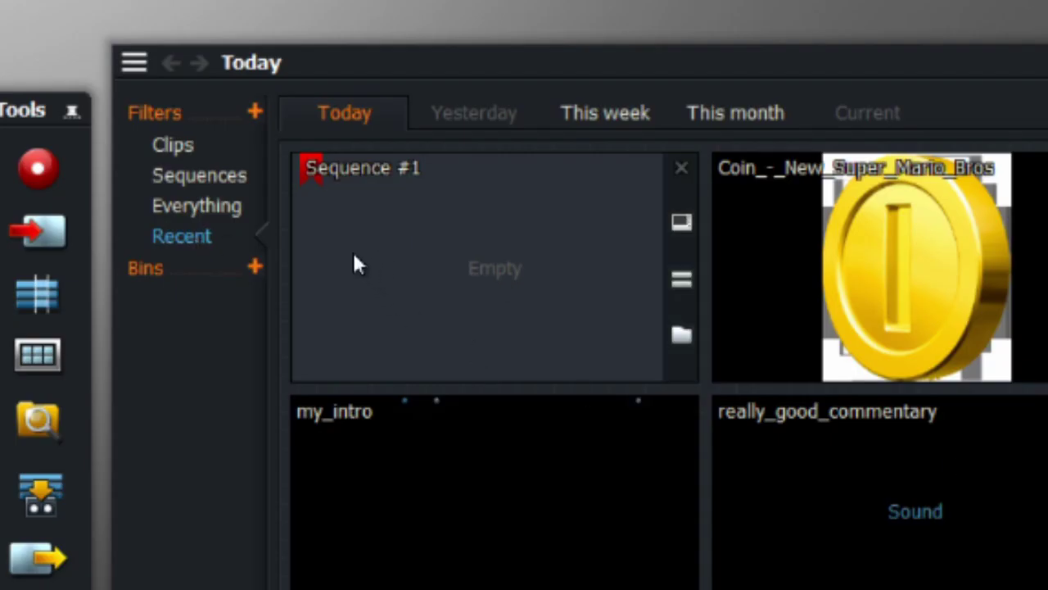
pyautogui.click(180, 149)
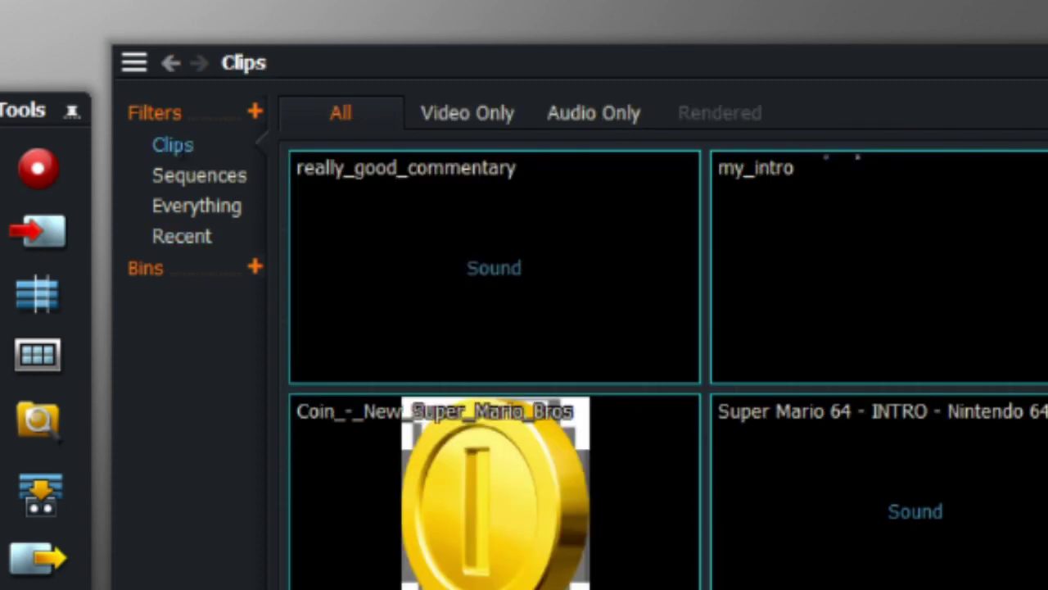
pyautogui.click(477, 117)
pyautogui.moveTo(505, 245)
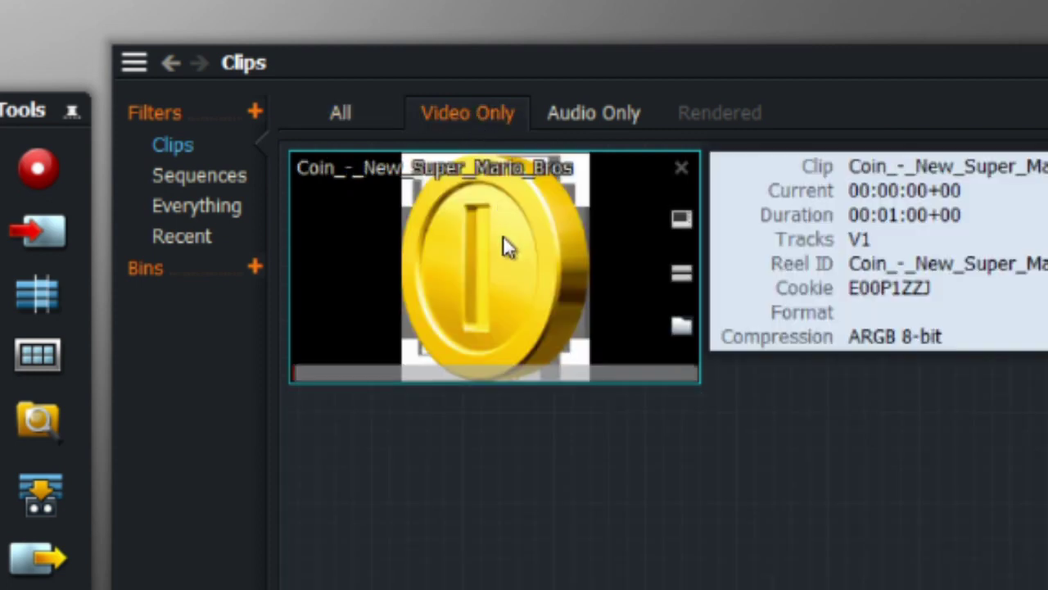
pyautogui.click(582, 121)
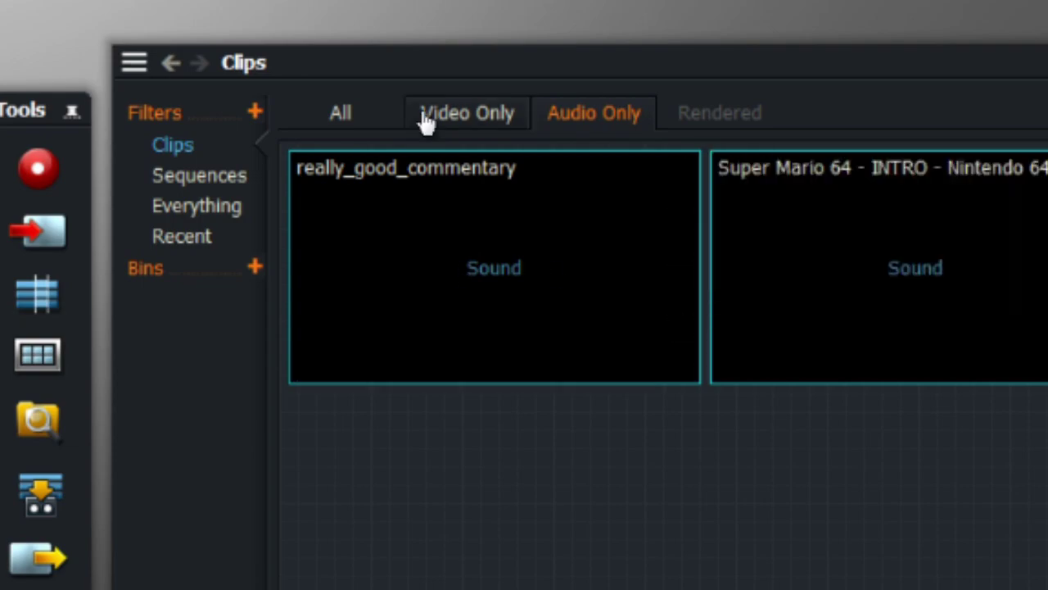
pyautogui.click(342, 123)
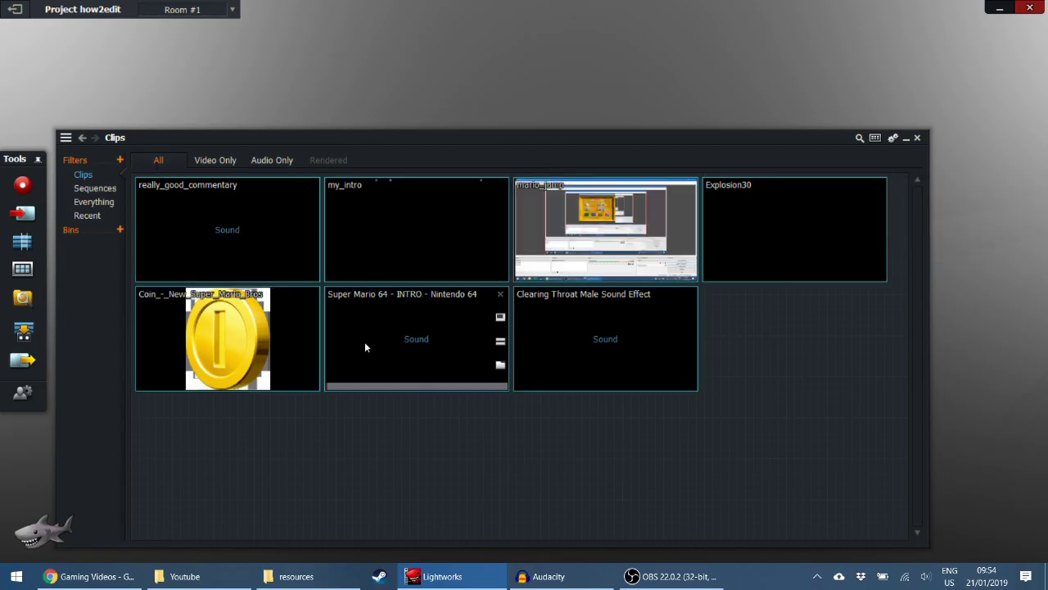
# Open the my_intro clip in its own viewer, move the viewer away from the sequence area and preview the clip.
pyautogui.moveTo(587, 218)
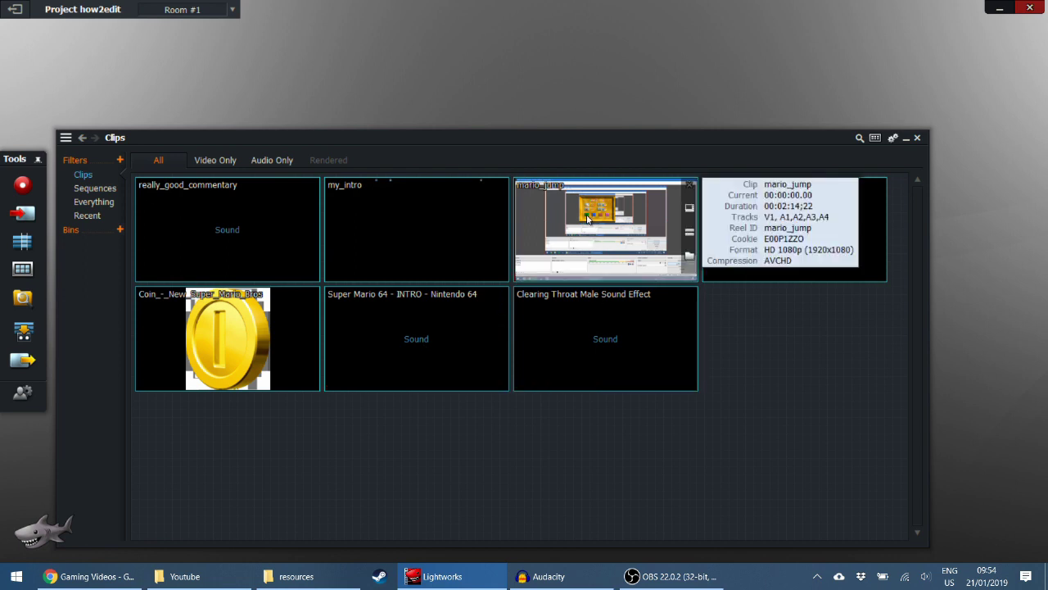
pyautogui.moveTo(411, 197)
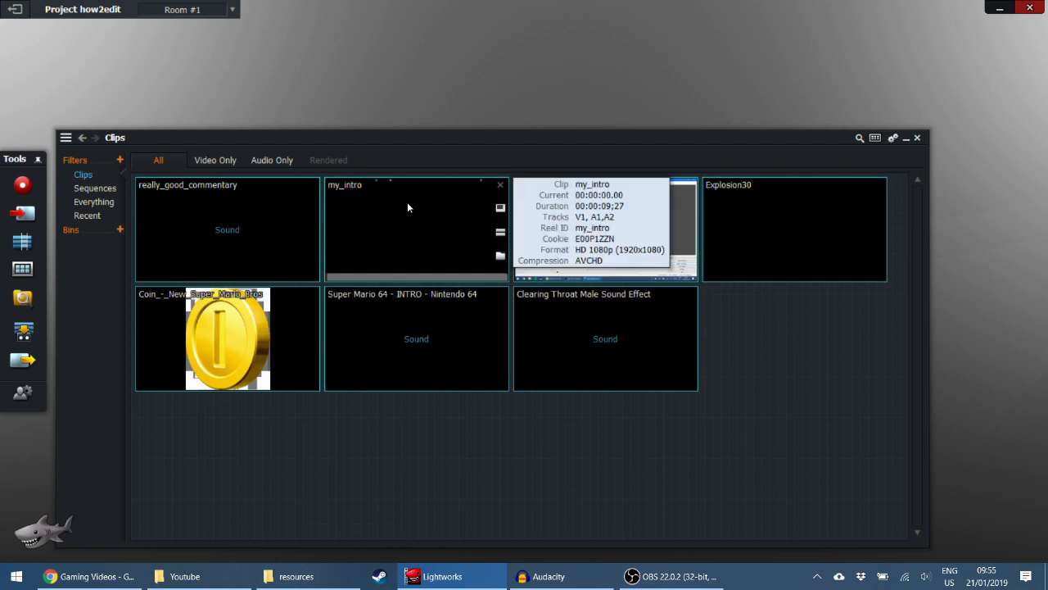
pyautogui.doubleClick(407, 205)
pyautogui.moveTo(793, 45); pyautogui.dragTo(365, 47)
pyautogui.click(267, 295)
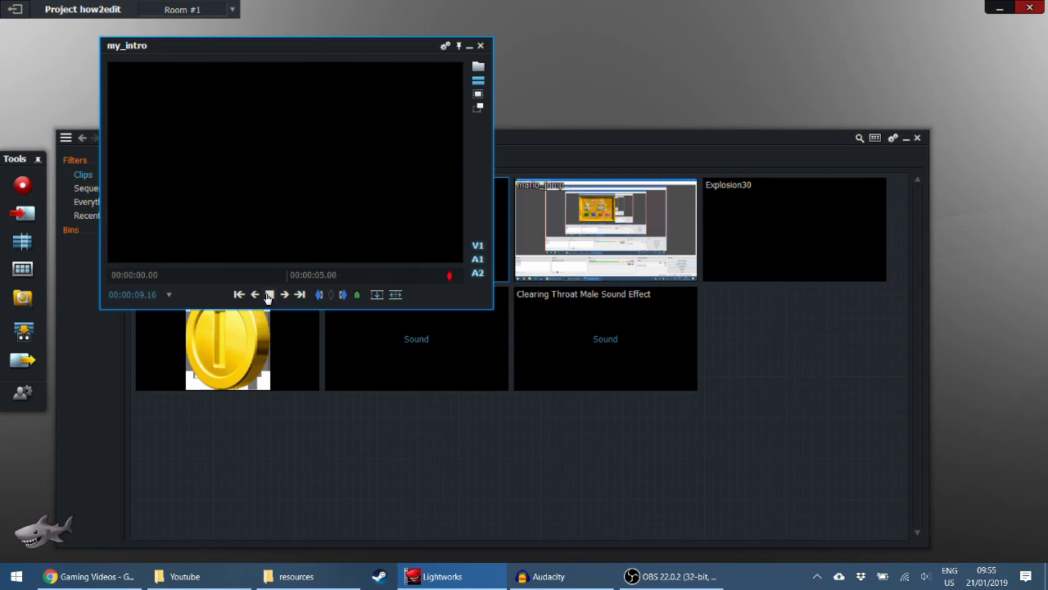
# Mark the my_intro clip from its start to its end at 00:00:09.27 and insert it into the target sequence.
pyautogui.click(342, 294)
pyautogui.click(234, 275)
pyautogui.press('Home')
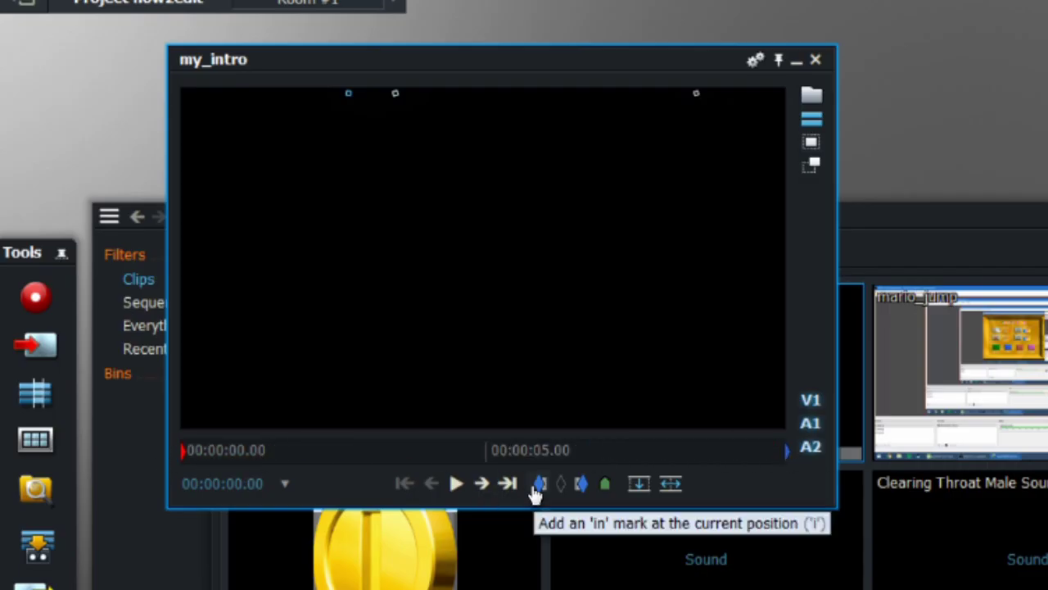
pyautogui.click(536, 492)
pyautogui.moveTo(396, 455); pyautogui.dragTo(871, 451)
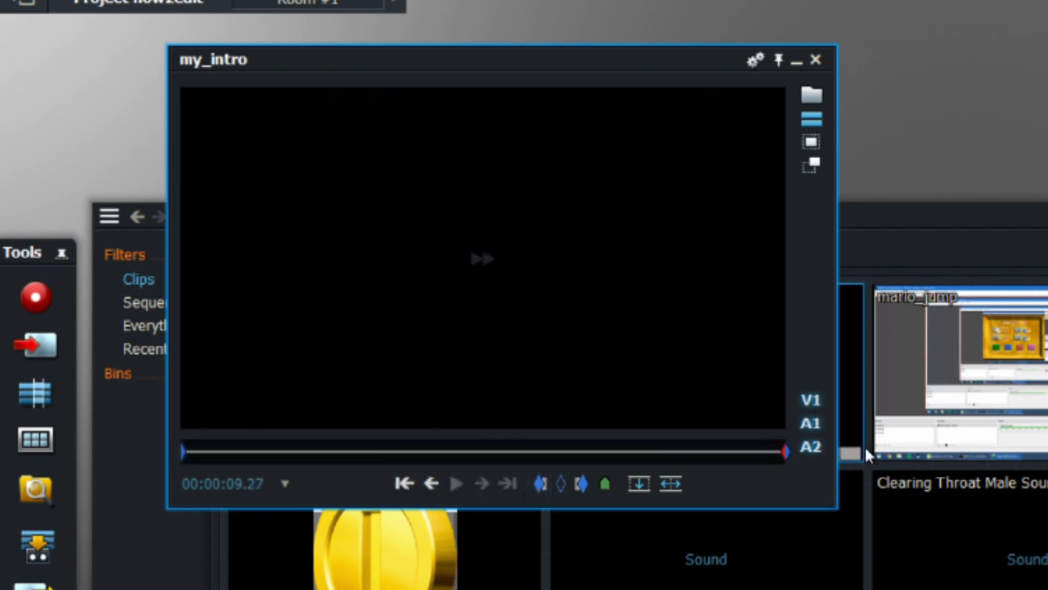
pyautogui.click(582, 485)
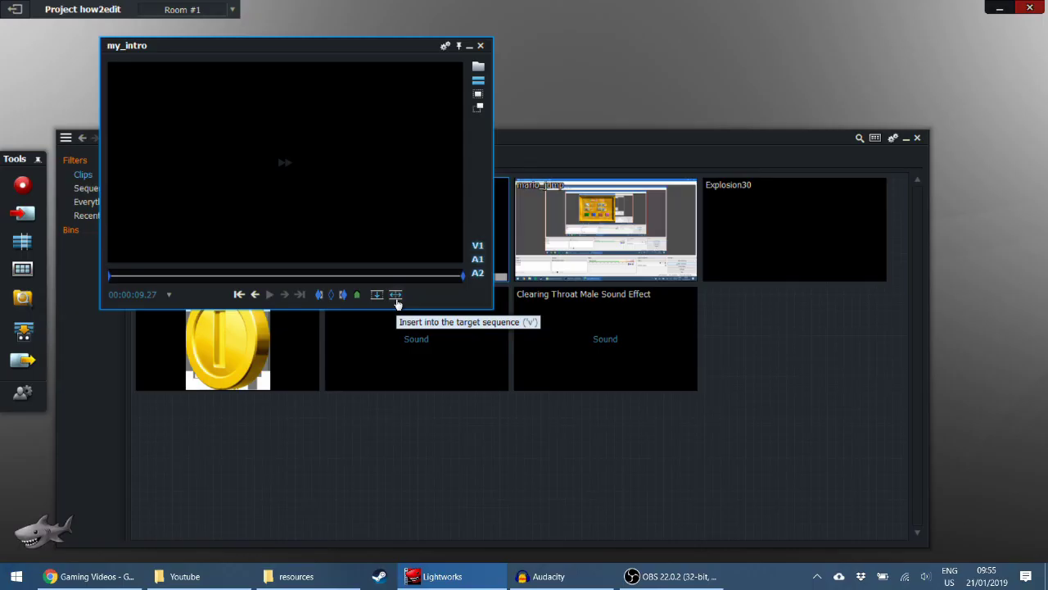
pyautogui.click(671, 484)
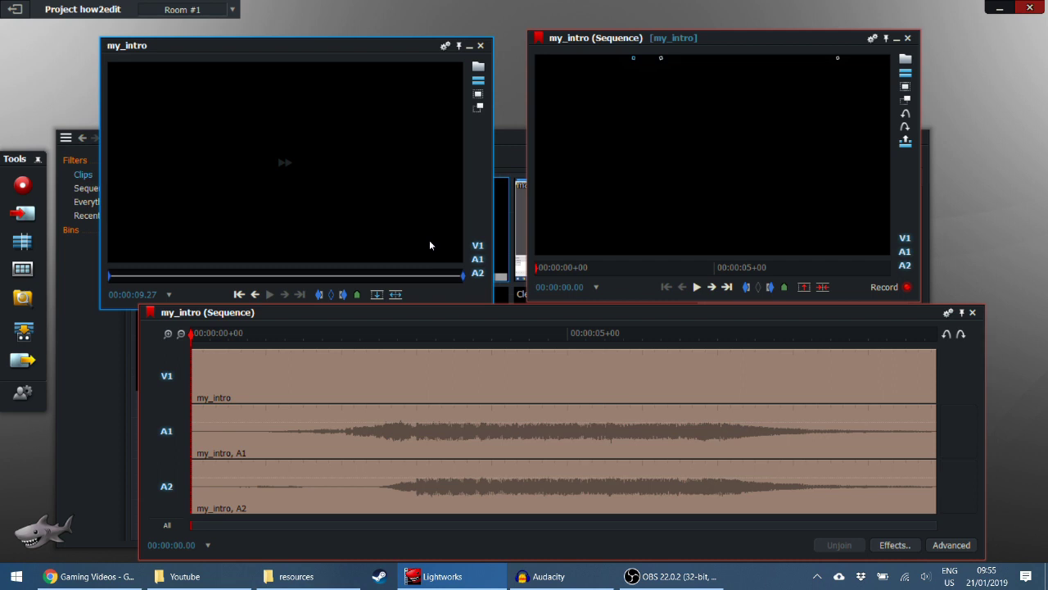
# Rename the sequence as edit.
pyautogui.click(212, 312)
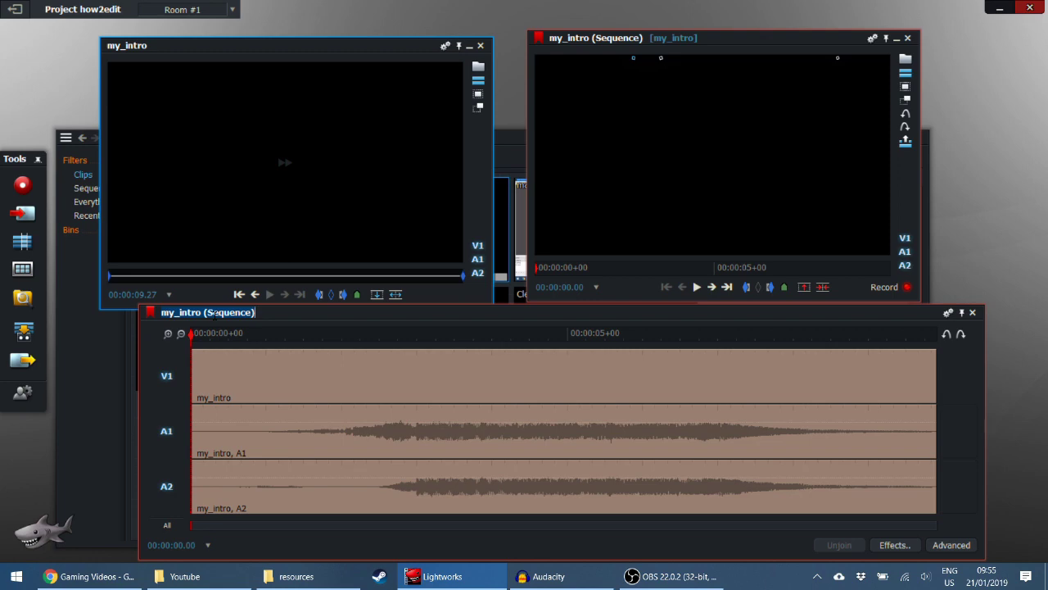
pyautogui.write('edit')
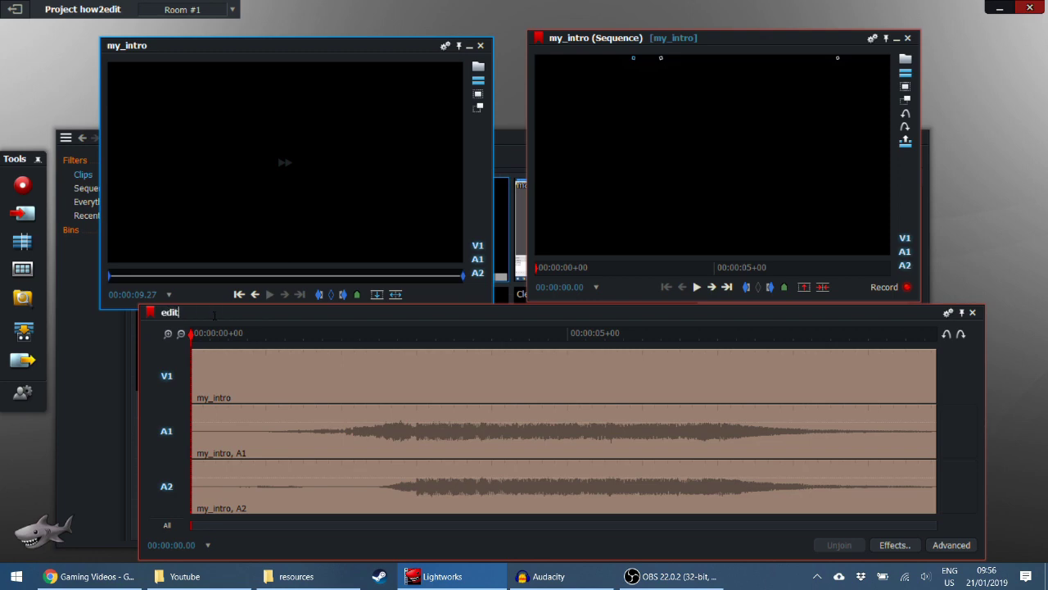
pyautogui.press('Return')
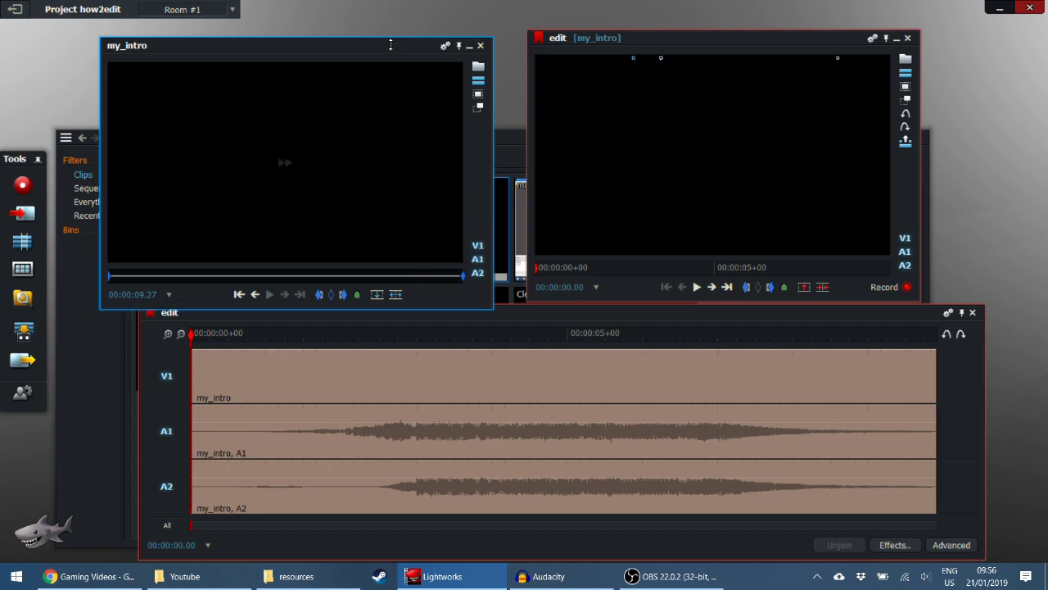
# Mark a short my_intro section ending at 00:00:05.27, try Insert and Replace with it at 00:00:04.00 in the sequence, and undo each edit.
pyautogui.moveTo(391, 51); pyautogui.dragTo(364, 43)
pyautogui.click(276, 267)
pyautogui.click(296, 272)
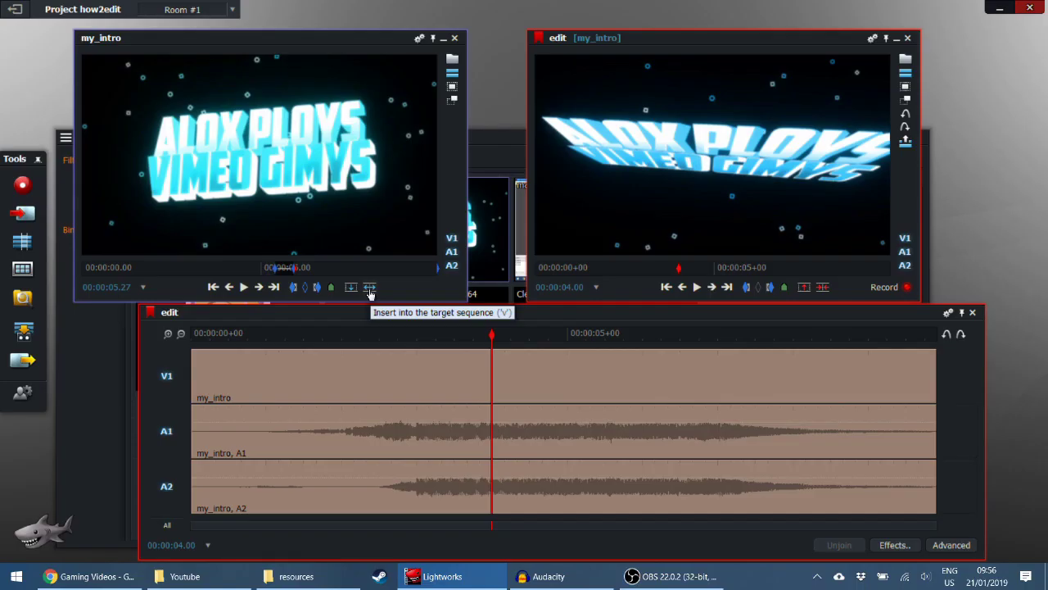
pyautogui.click(369, 288)
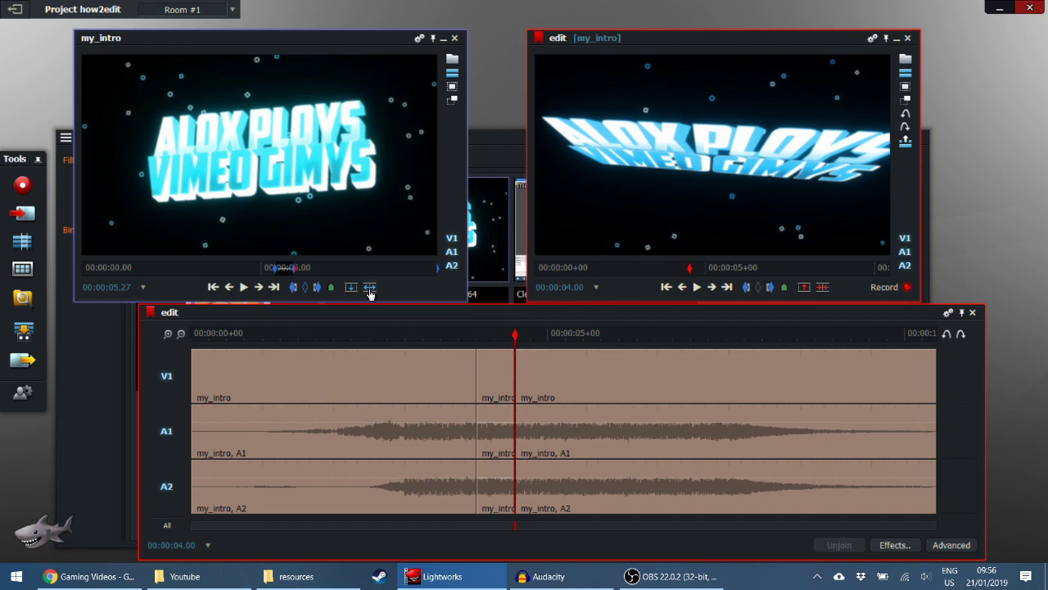
pyautogui.hotkey('ctrl', 'z')
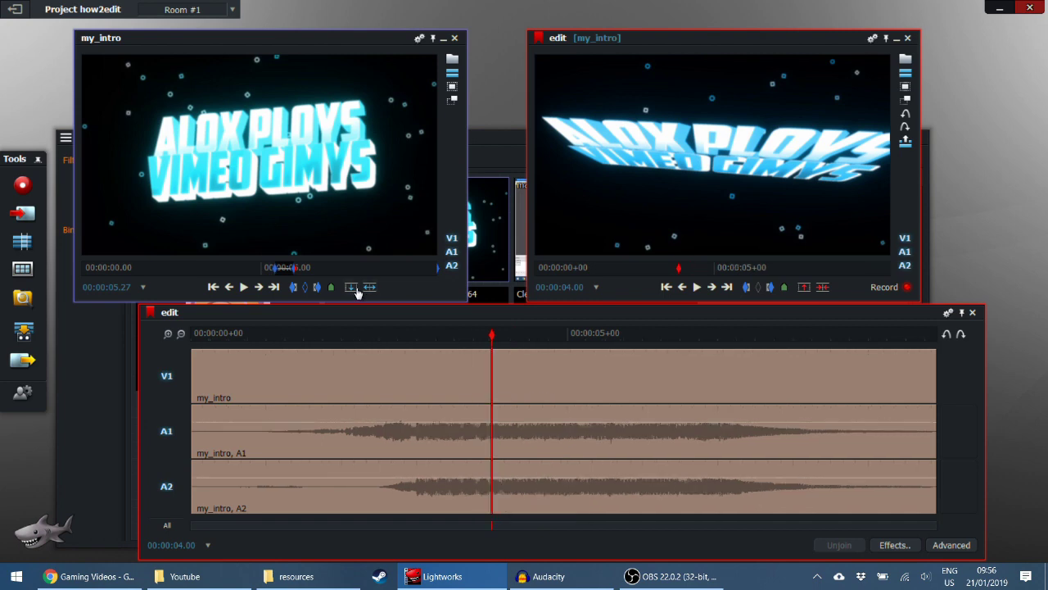
pyautogui.click(351, 288)
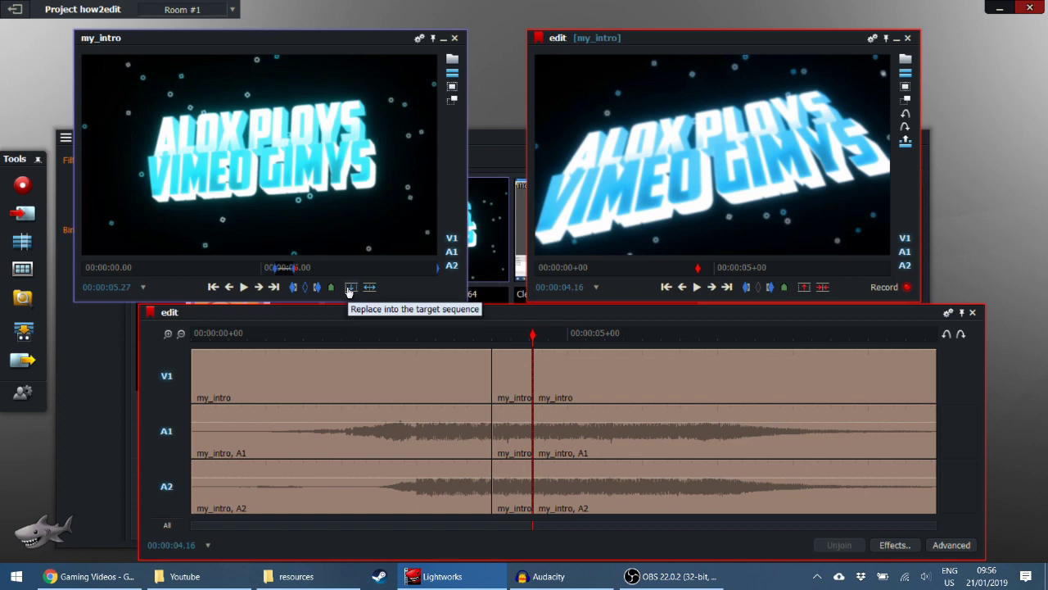
pyautogui.hotkey('ctrl', 'z')
# Try Insert and Replace with the marked my_intro section at 00:00:00.10 in the sequence, undoing each edit.
pyautogui.click(217, 335)
pyautogui.moveTo(217, 339)
pyautogui.mouseDown()
pyautogui.moveTo(230, 337)
pyautogui.moveTo(217, 340)
pyautogui.mouseUp()
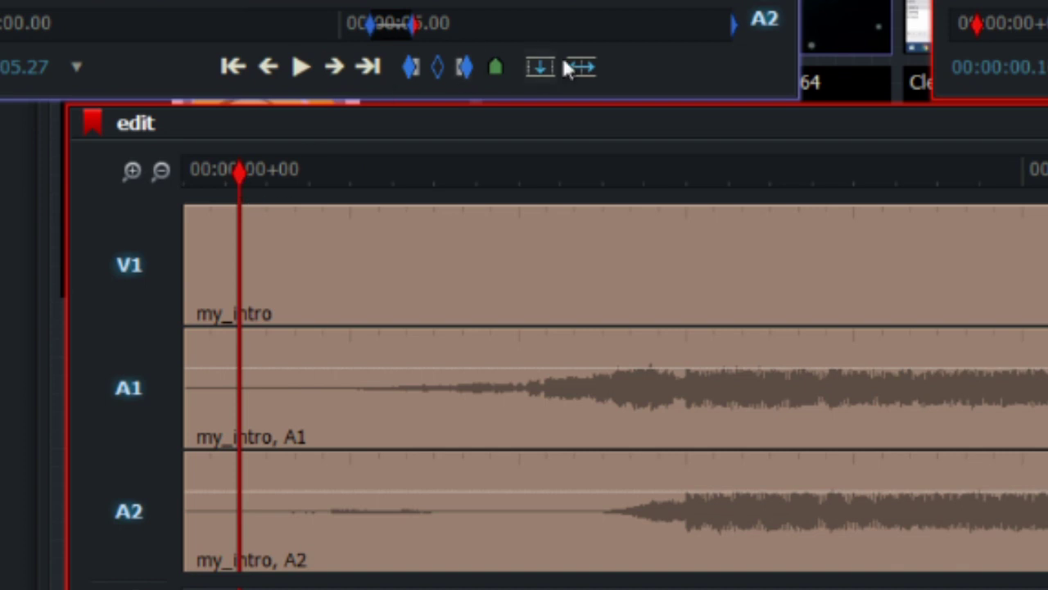
pyautogui.click(580, 72)
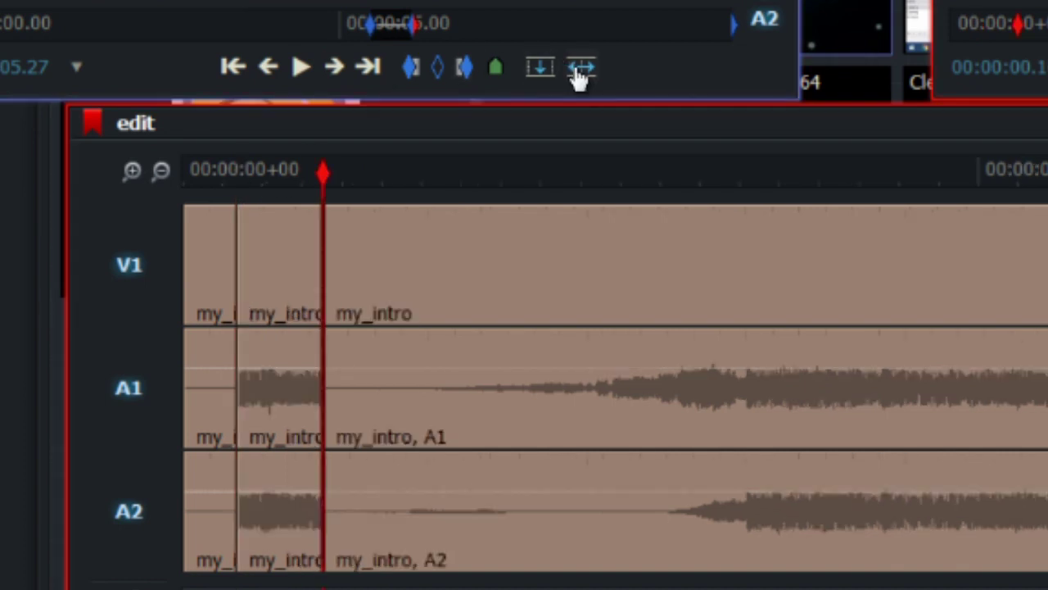
pyautogui.hotkey('ctrl', 'z')
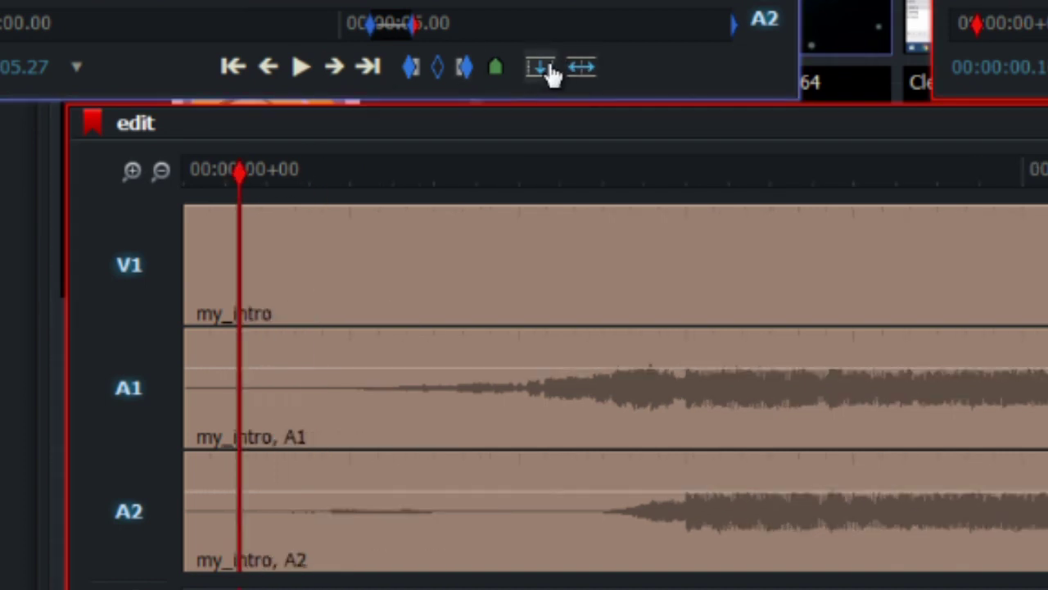
pyautogui.click(549, 72)
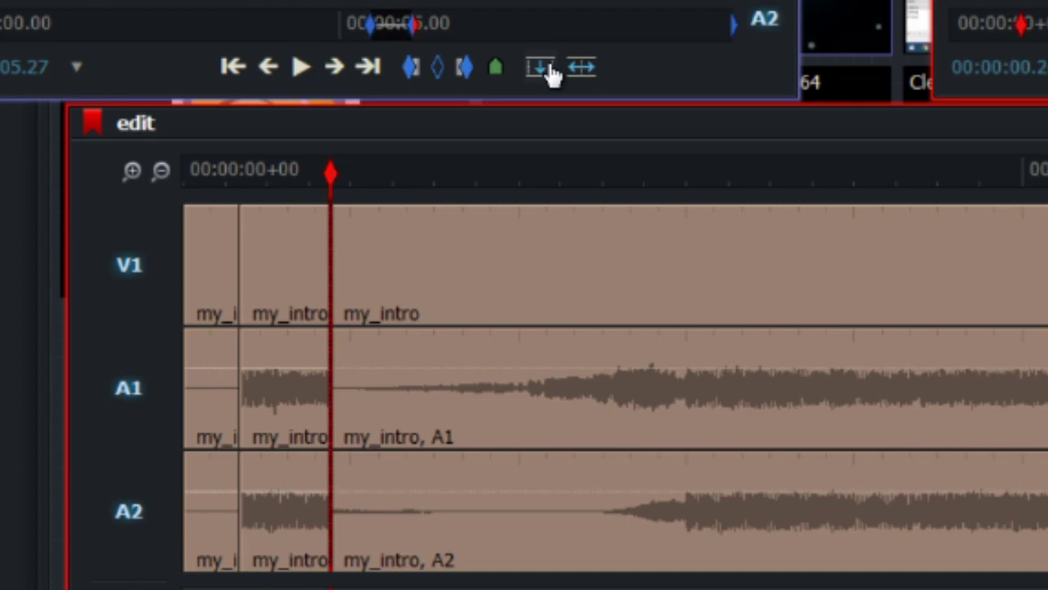
pyautogui.hotkey('ctrl', 'z')
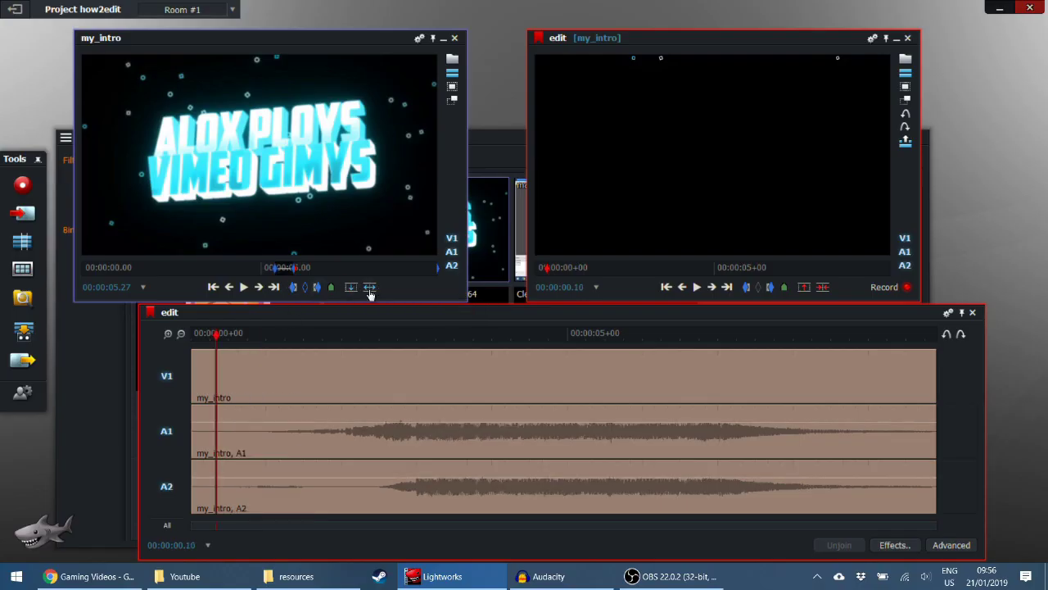
# Close the my_intro source viewer and move the edit sequence's playhead to 00:00:05.25.
pyautogui.click(455, 39)
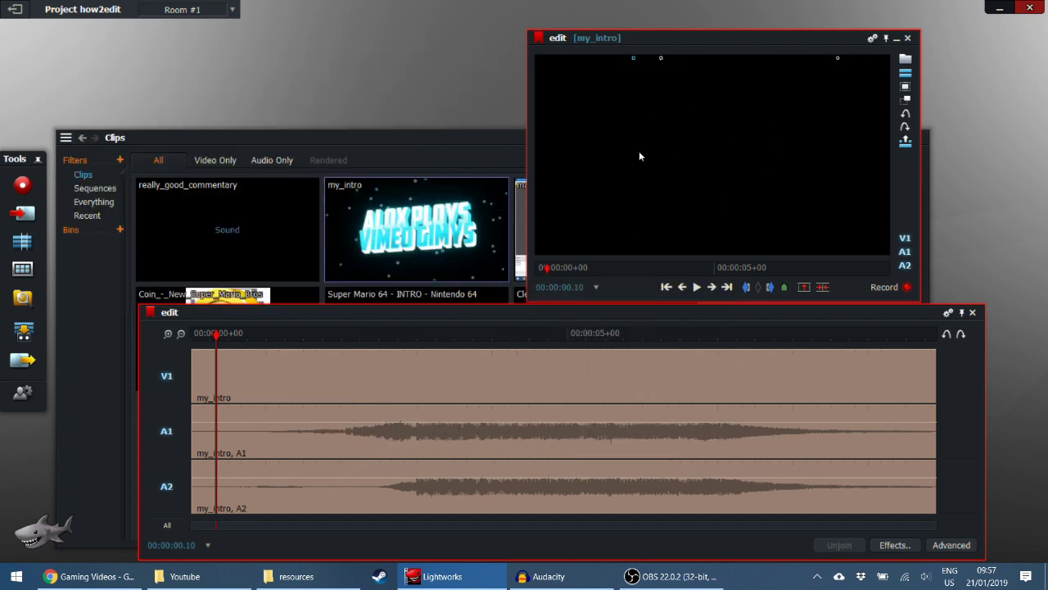
pyautogui.moveTo(463, 333); pyautogui.dragTo(631, 339)
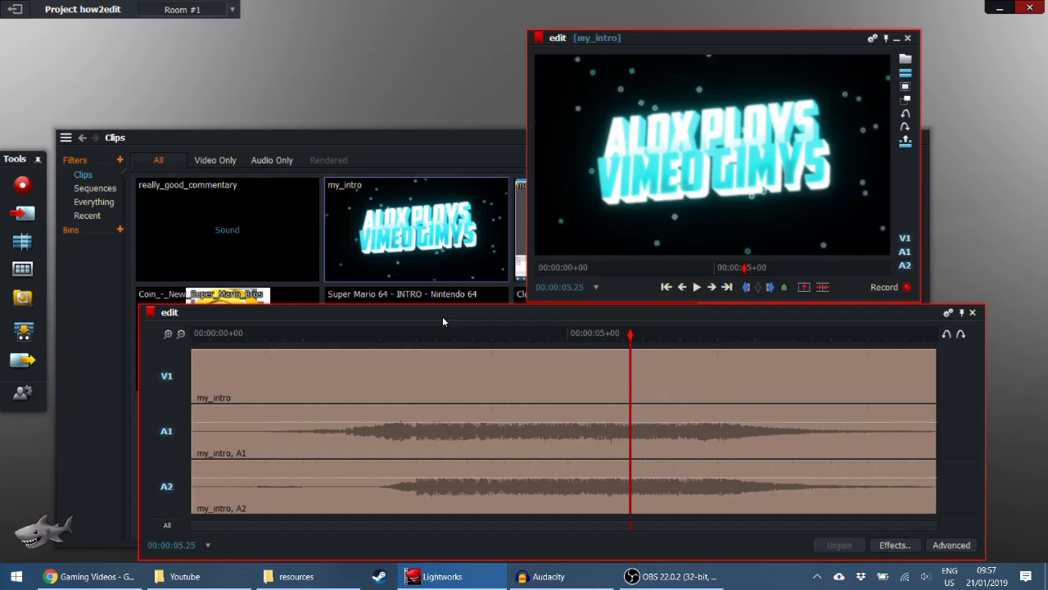
# Add one video track before V1 in the edit sequence and disable the new empty V1 track.
pyautogui.rightClick(443, 316)
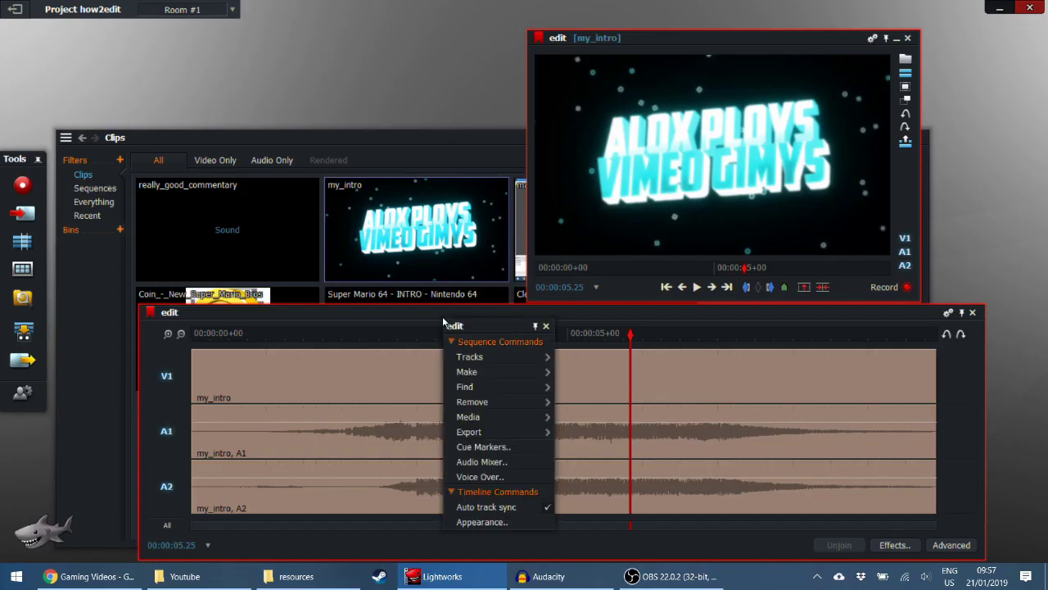
pyautogui.rightClick(378, 367)
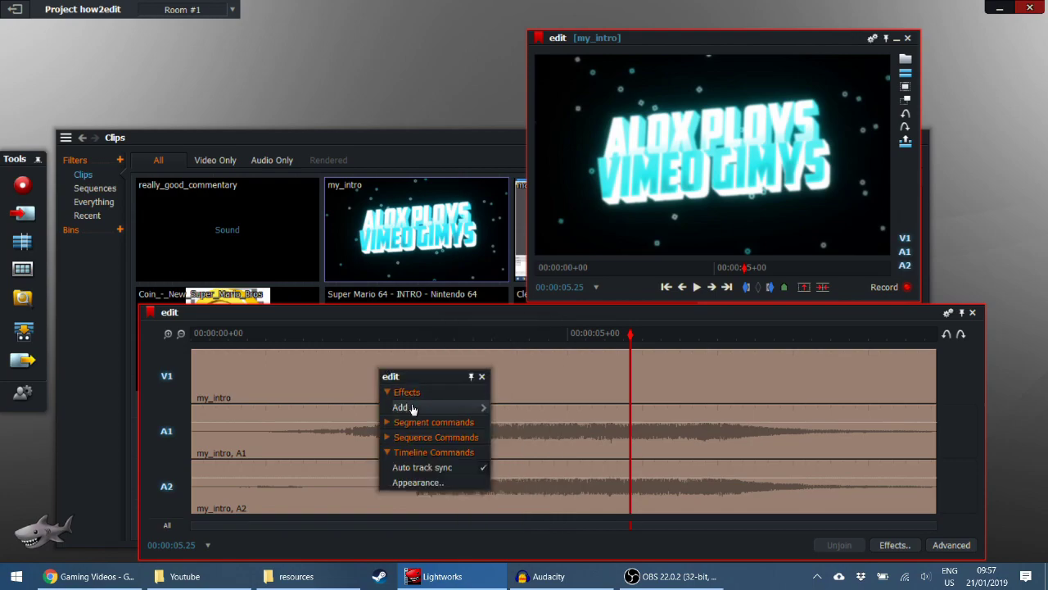
pyautogui.rightClick(417, 324)
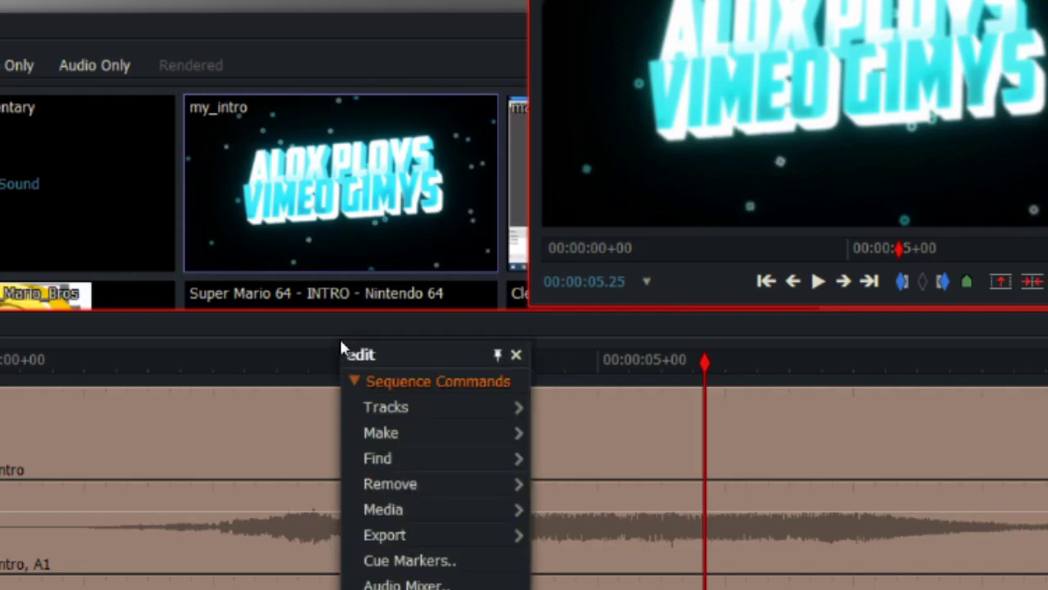
pyautogui.moveTo(398, 414)
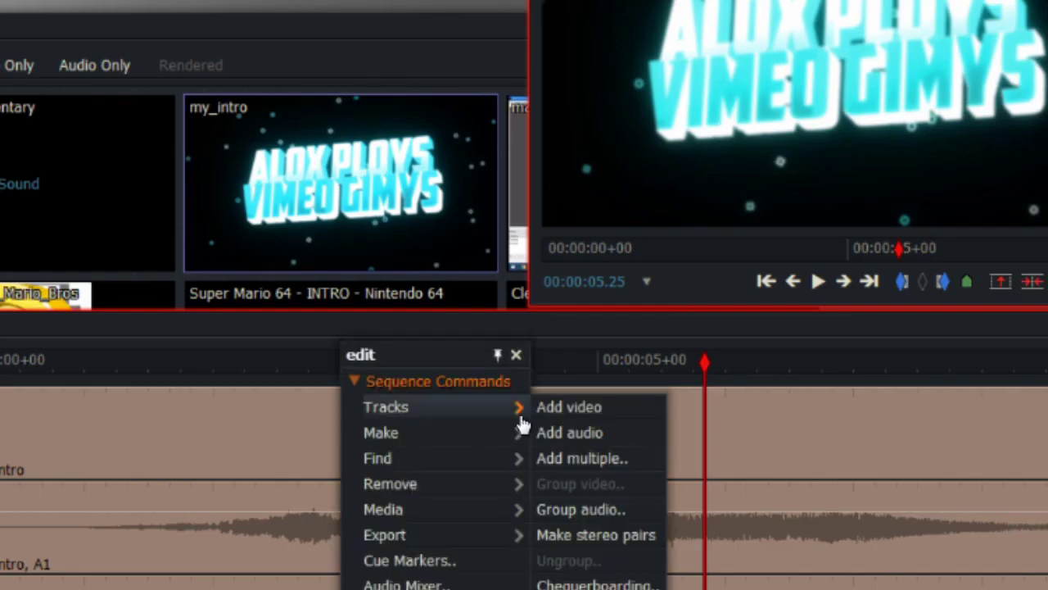
pyautogui.click(585, 463)
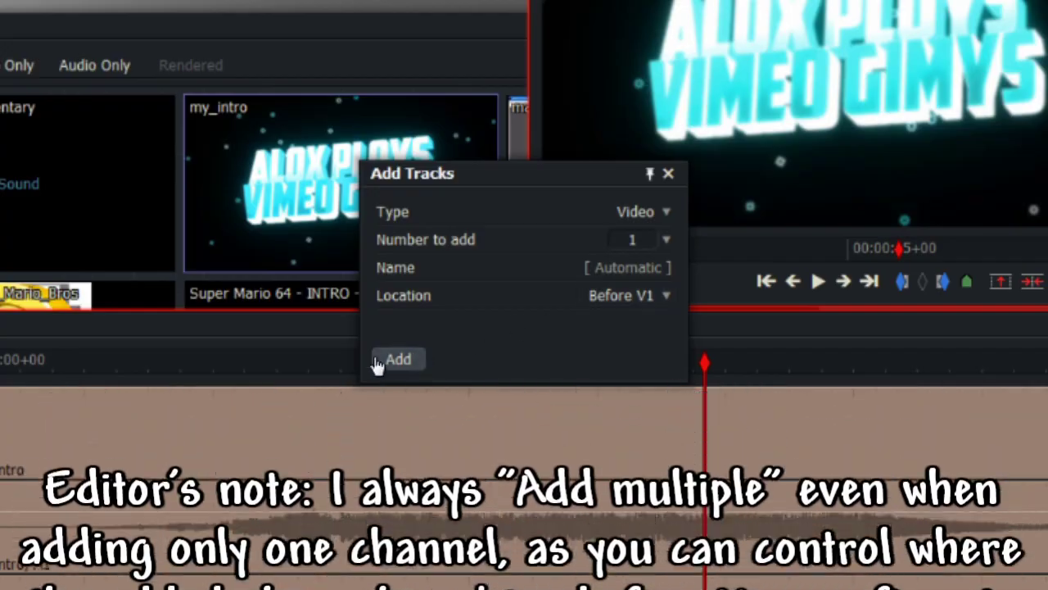
pyautogui.click(393, 360)
pyautogui.click(197, 377)
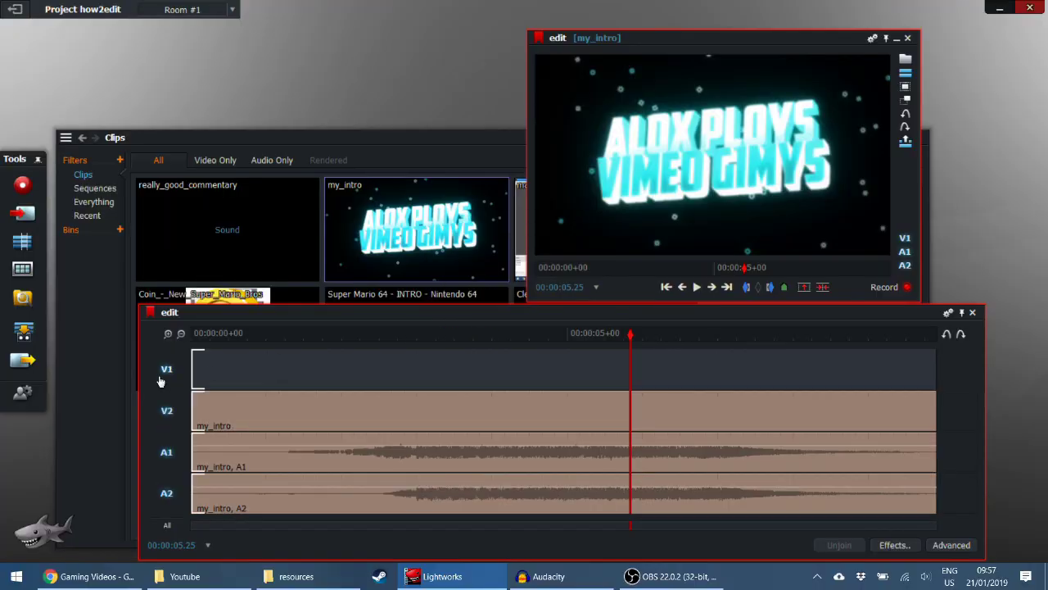
pyautogui.click(166, 371)
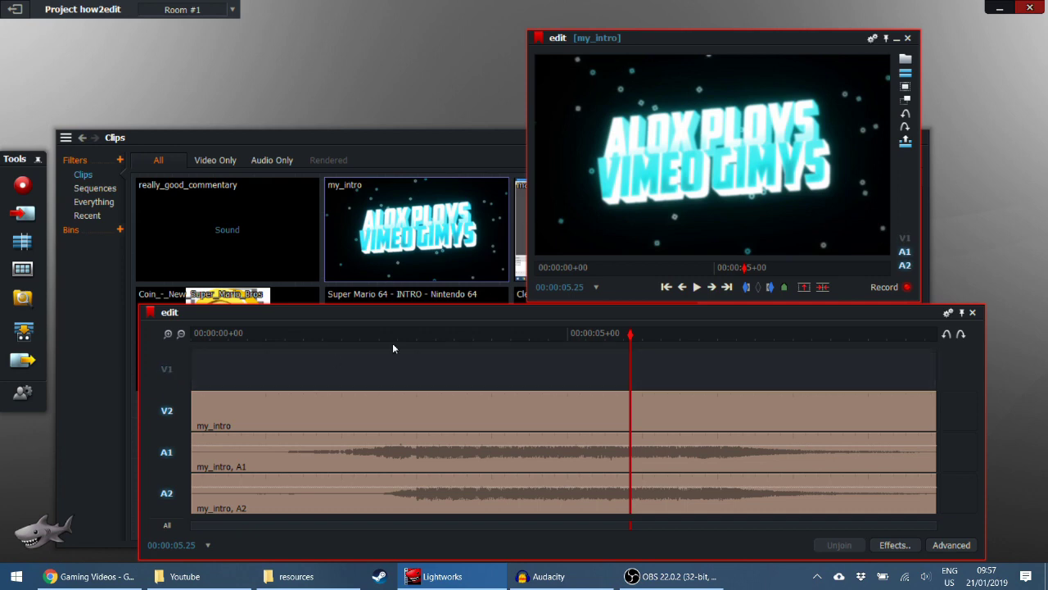
# Add two audio tracks after A2 in the edit sequence.
pyautogui.rightClick(490, 321)
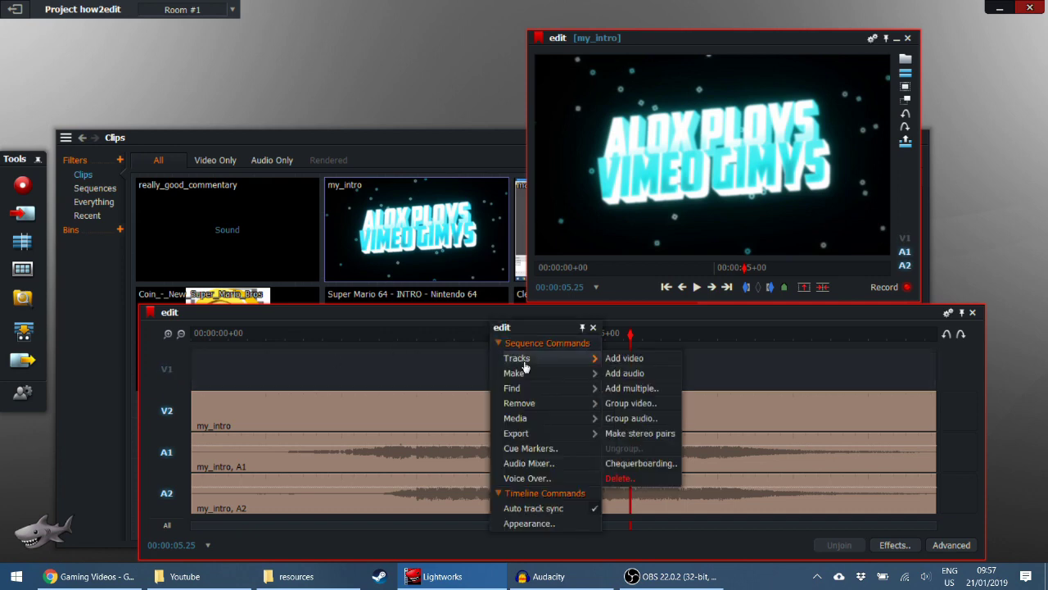
pyautogui.click(631, 387)
pyautogui.click(591, 246)
pyautogui.click(587, 277)
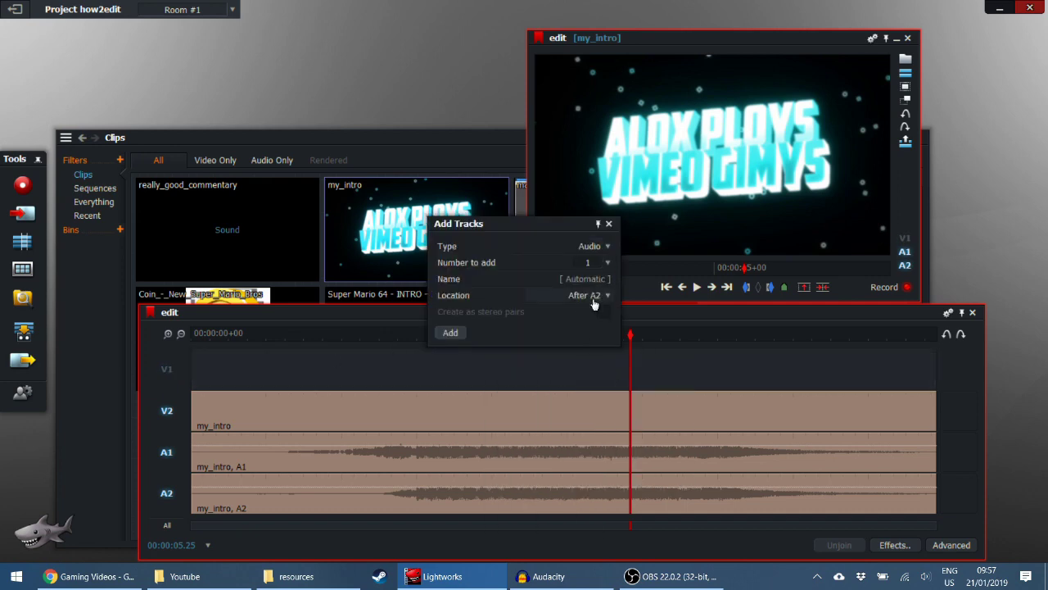
pyautogui.click(607, 263)
pyautogui.click(604, 278)
pyautogui.click(450, 332)
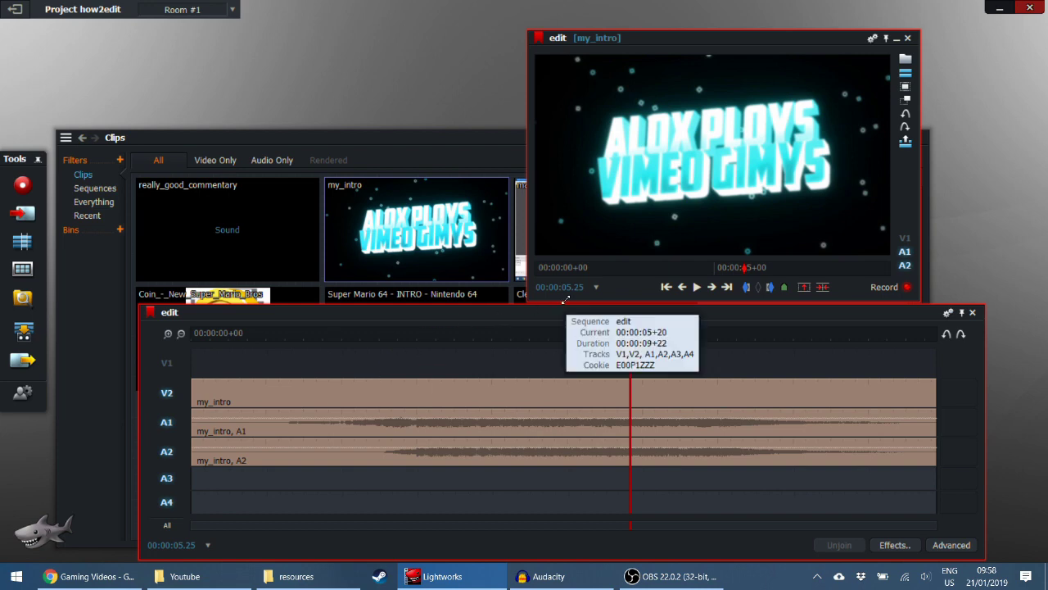
# Move the playhead to 00:00:00.17 and add a 3D DVE effect to the my_intro video segment.
pyautogui.moveTo(291, 333); pyautogui.dragTo(235, 345)
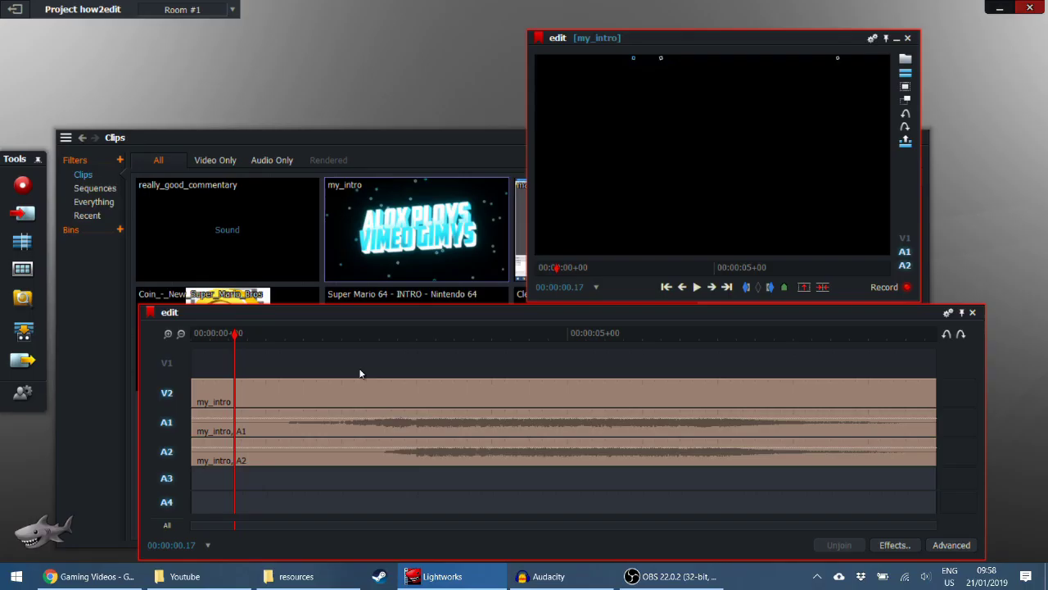
pyautogui.rightClick(333, 402)
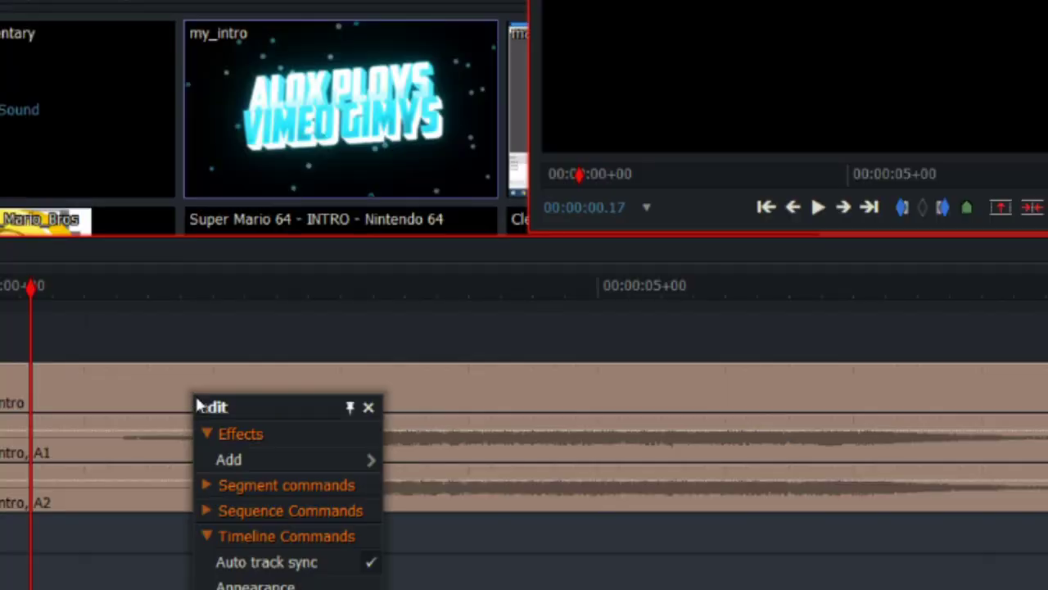
pyautogui.click(235, 461)
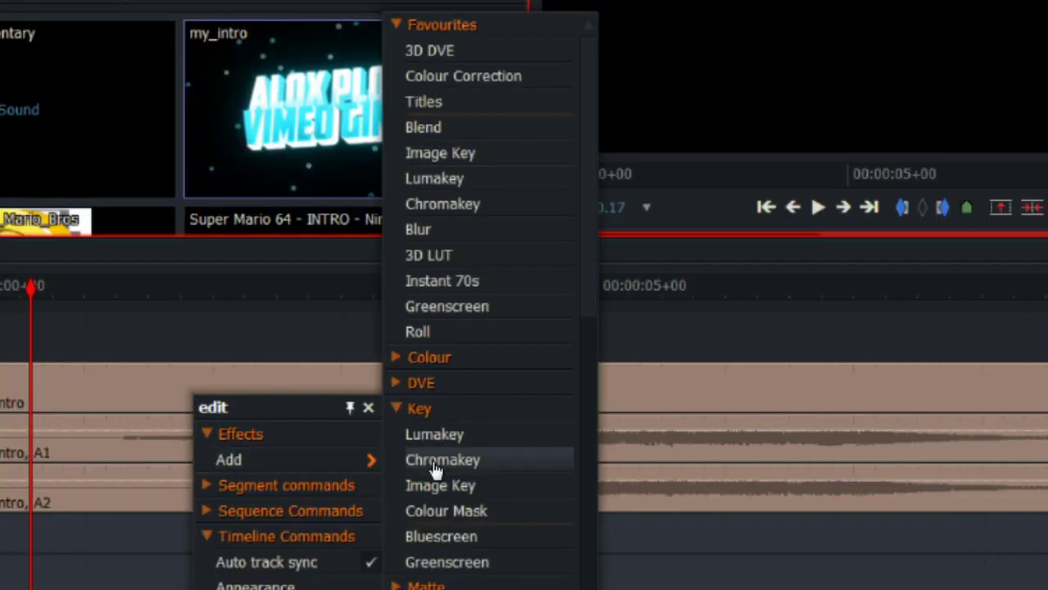
pyautogui.click(447, 51)
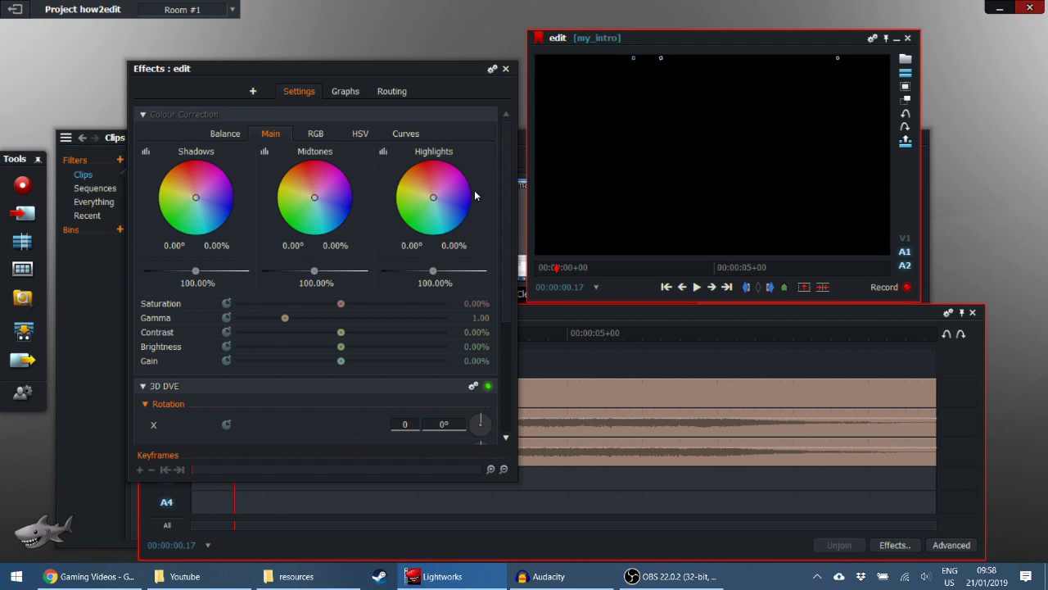
# Try raising the my_intro clip's saturation to about 99% and adjusting its contrast at 00:00:04.23.
pyautogui.scroll(-5, 491, 313)
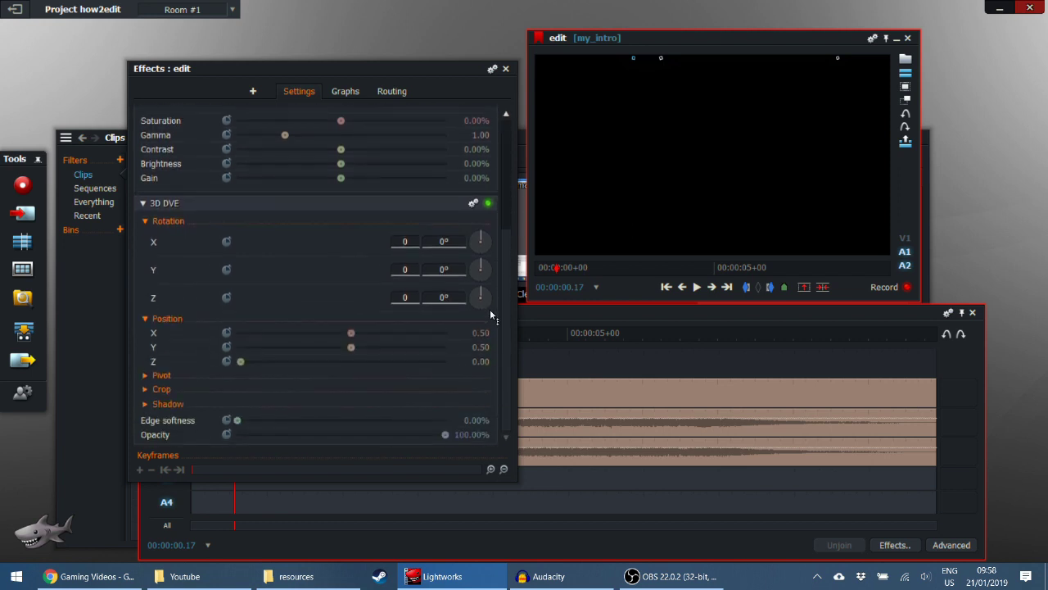
pyautogui.scroll(5, 489, 309)
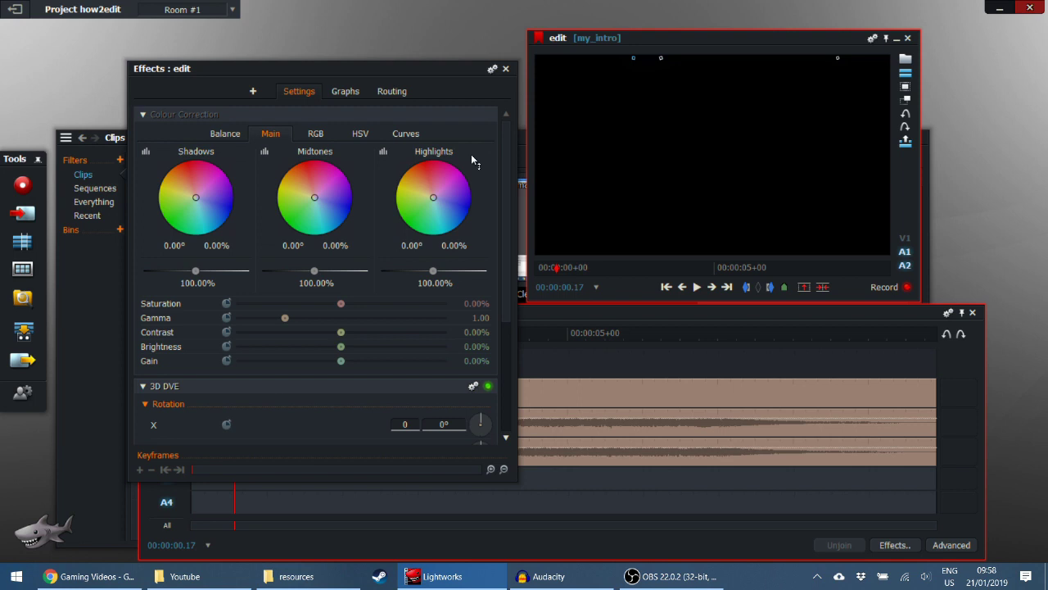
pyautogui.scroll(-3, 485, 220)
pyautogui.click(552, 334)
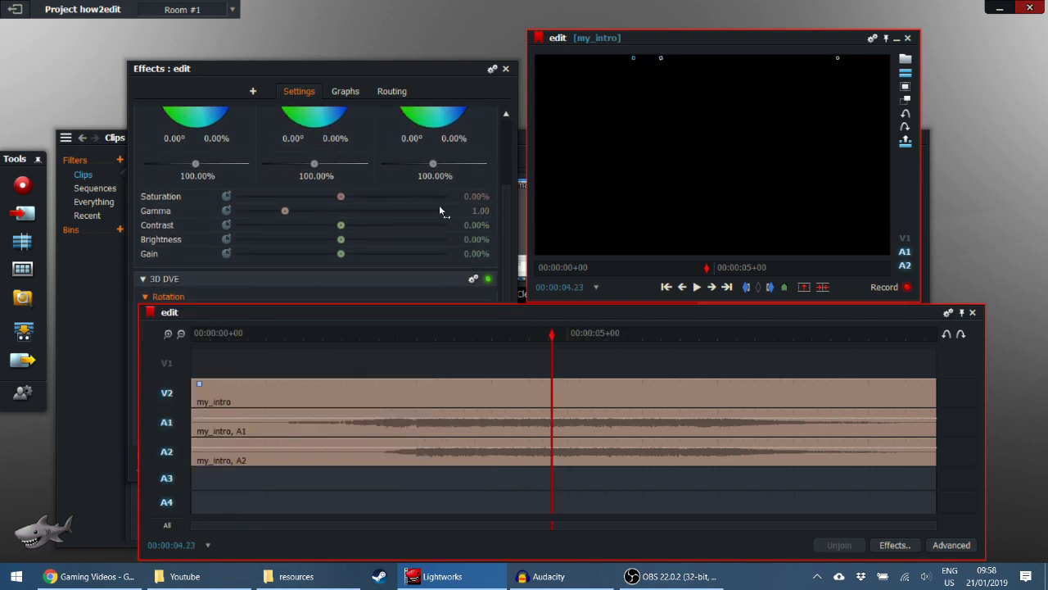
pyautogui.click(502, 253)
pyautogui.scroll(3, 501, 254)
pyautogui.moveTo(343, 309); pyautogui.dragTo(442, 309)
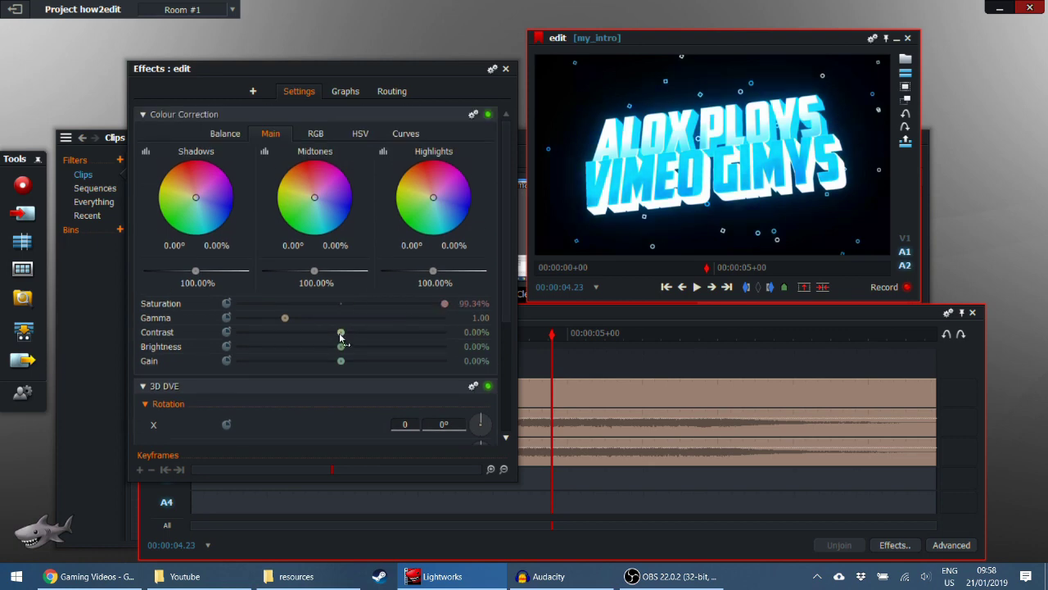
pyautogui.moveTo(340, 335); pyautogui.dragTo(390, 344)
pyautogui.moveTo(444, 303); pyautogui.dragTo(405, 363)
pyautogui.click(343, 369)
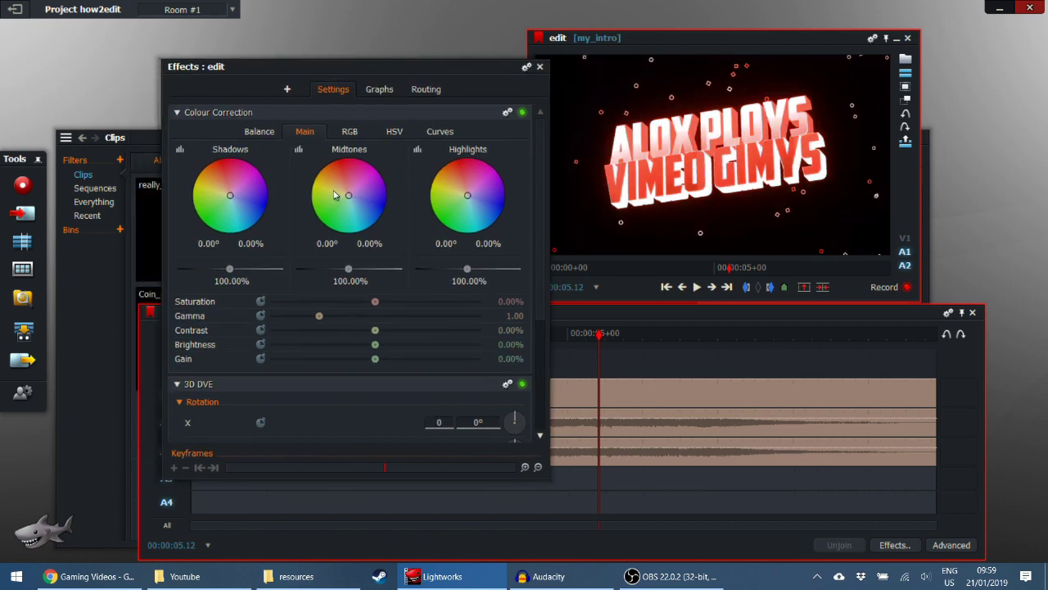
# Examine the RGB, HSV, Curves and Main controls of the Colour Correction effect.
pyautogui.moveTo(430, 182)
pyautogui.mouseDown()
pyautogui.moveTo(458, 180)
pyautogui.moveTo(380, 176)
pyautogui.moveTo(413, 180)
pyautogui.mouseUp()
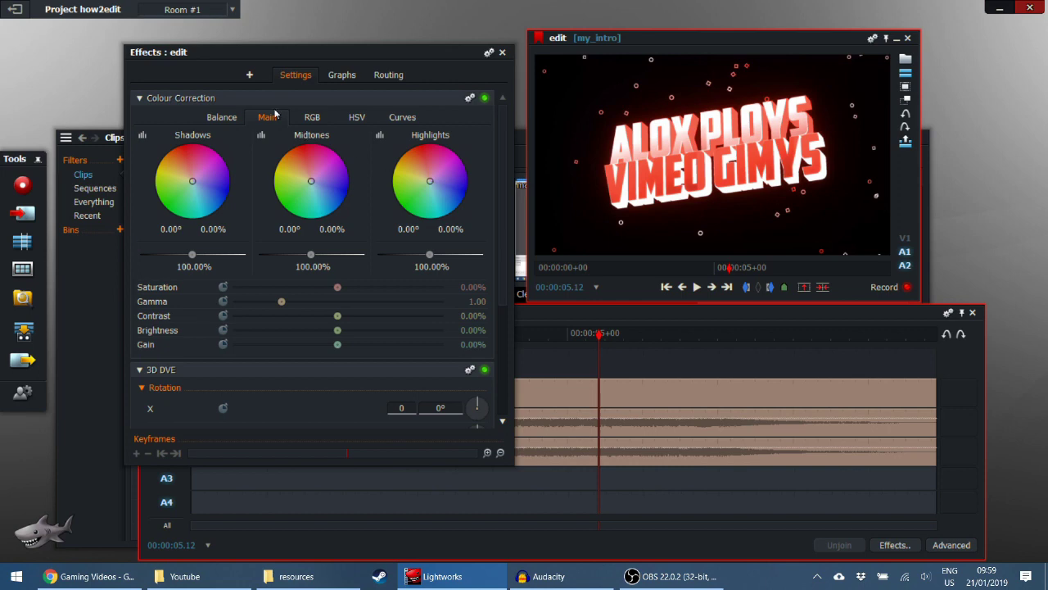
pyautogui.click(305, 118)
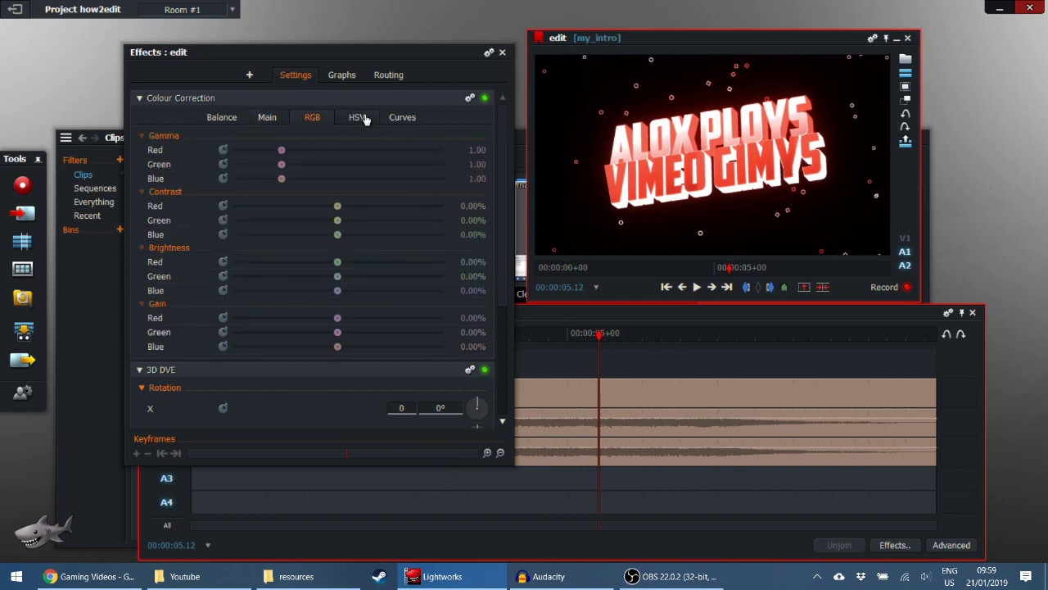
pyautogui.click(358, 118)
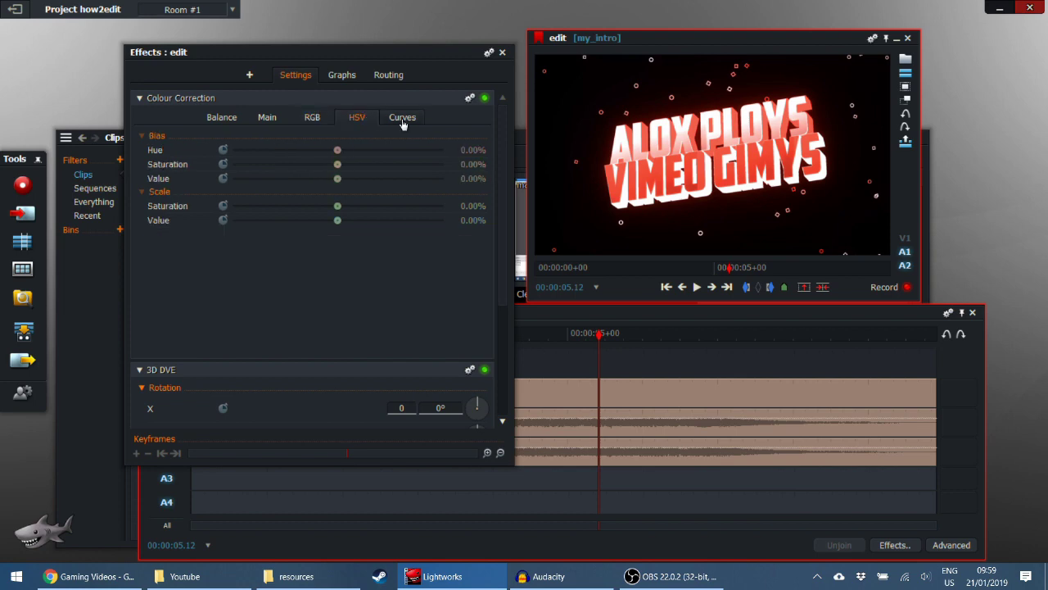
pyautogui.click(402, 119)
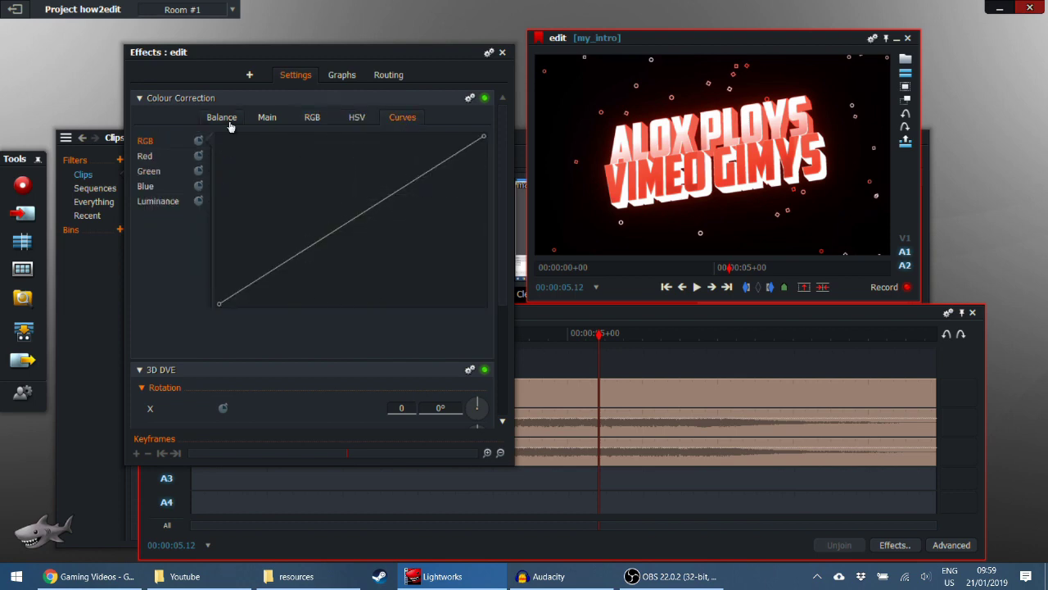
pyautogui.click(264, 119)
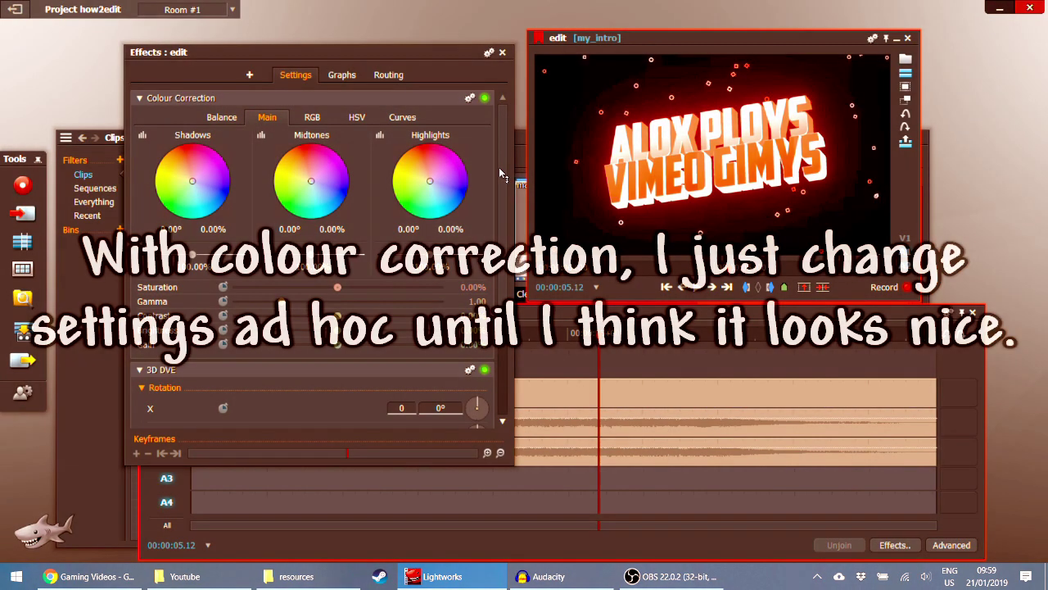
# Try changing the Z rotation of the 3D DVE effect and undo it.
pyautogui.scroll(-5, 501, 298)
pyautogui.scroll(-1, 502, 297)
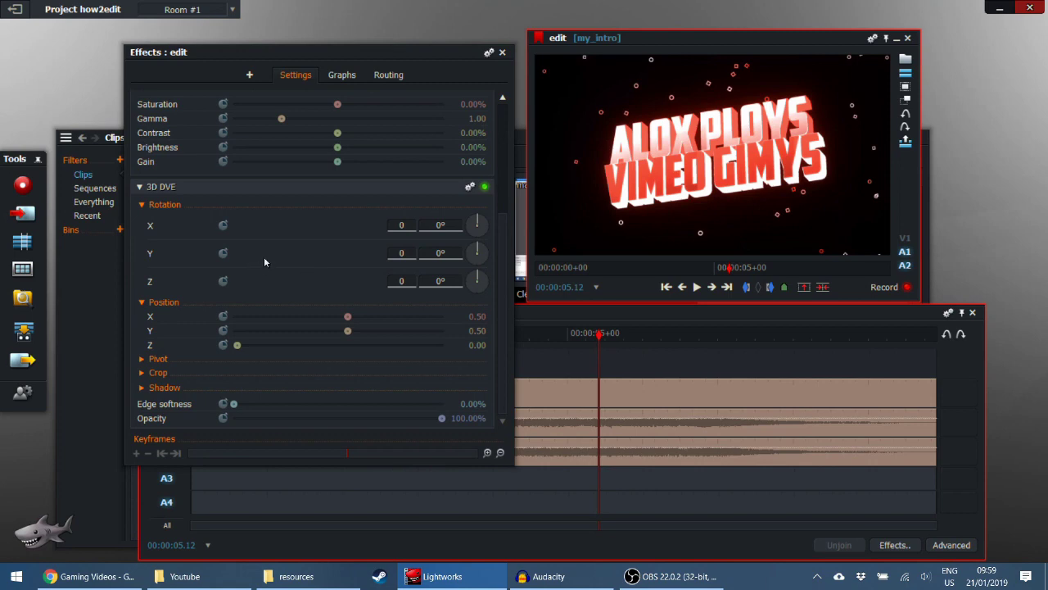
pyautogui.moveTo(476, 276); pyautogui.dragTo(471, 291)
pyautogui.hotkey('ctrl', 'z')
# Try shifting the 3D DVE position to X 0.48, Y 0.25 and Z -2.00.
pyautogui.moveTo(348, 316); pyautogui.dragTo(357, 331)
pyautogui.moveTo(252, 350); pyautogui.dragTo(234, 347)
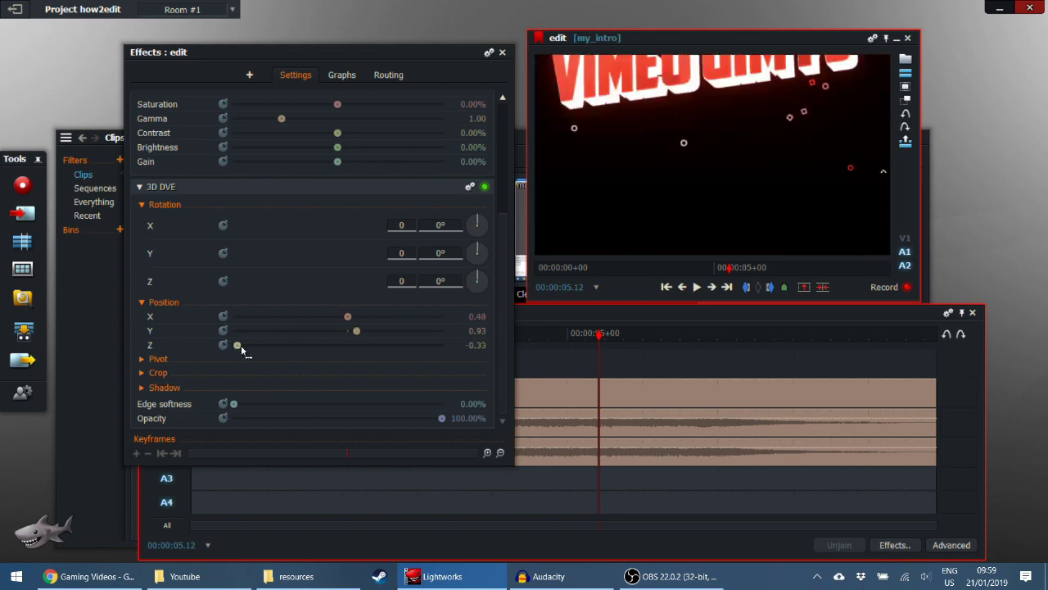
pyautogui.moveTo(356, 331); pyautogui.dragTo(343, 331)
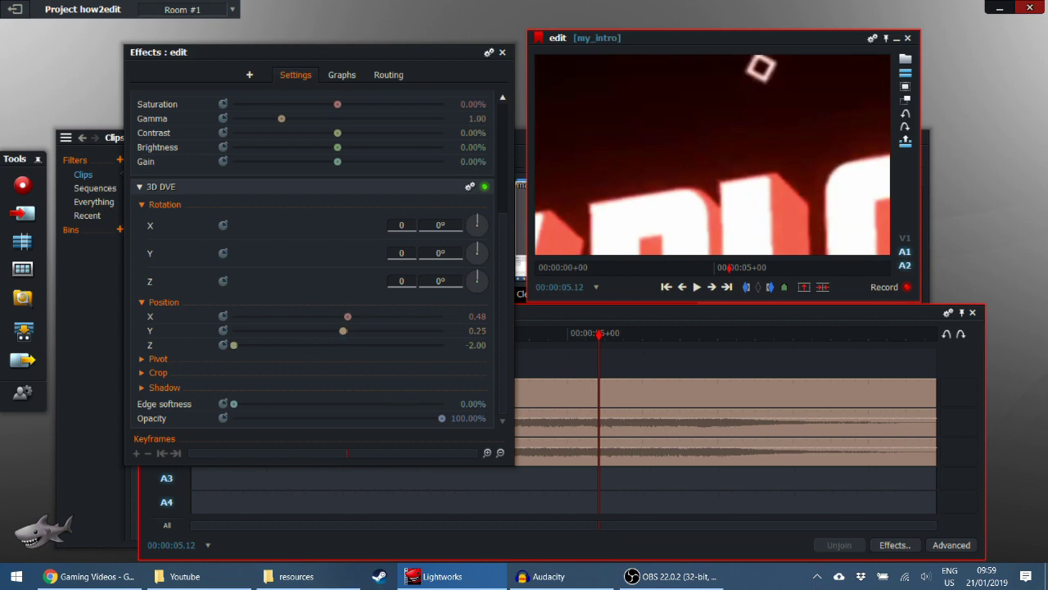
# Reset the 3D DVE position to X 0.50, Y 0.50 and Z 0.00.
pyautogui.write('0.5')
pyautogui.press('Return')
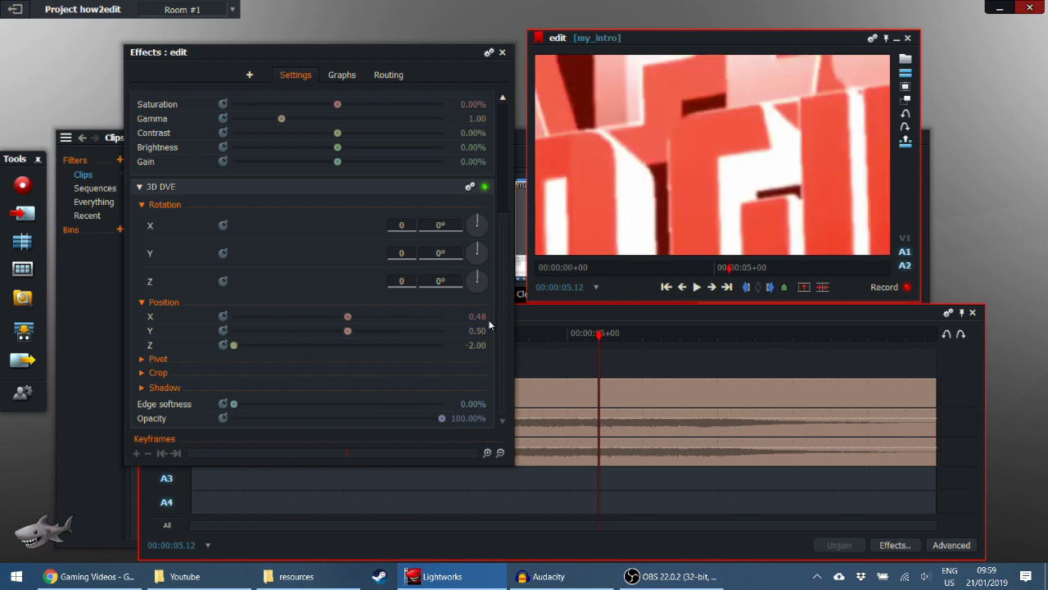
pyautogui.write('0.5')
pyautogui.press('Return')
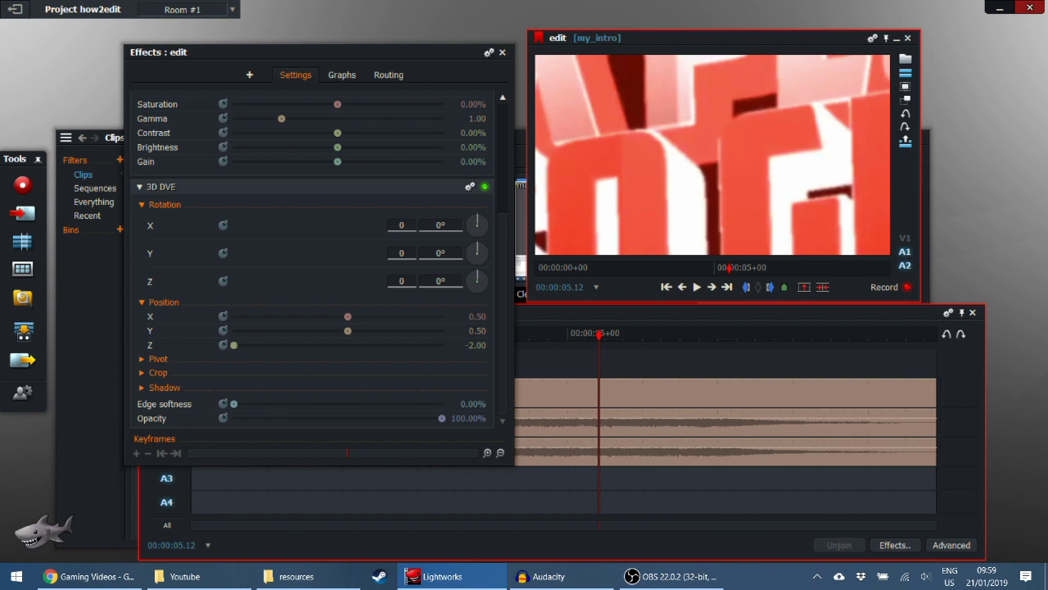
pyautogui.write('0')
pyautogui.press('Return')
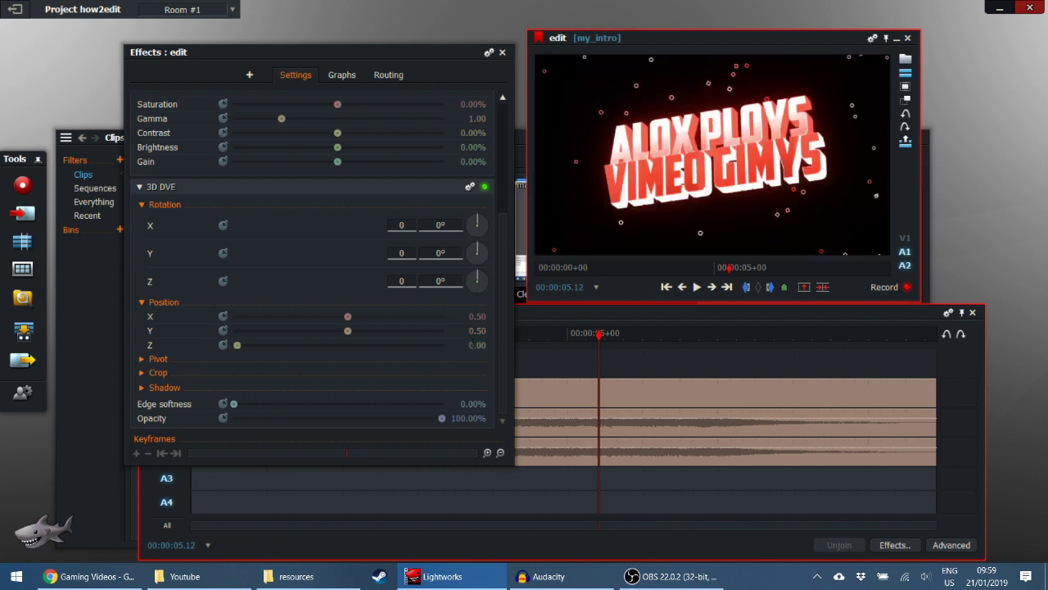
# View the 3D DVE Pivot parameters and try out its Crop and Opacity settings.
pyautogui.click(142, 359)
pyautogui.click(141, 359)
pyautogui.click(141, 373)
pyautogui.moveTo(234, 388); pyautogui.dragTo(180, 385)
pyautogui.click(142, 373)
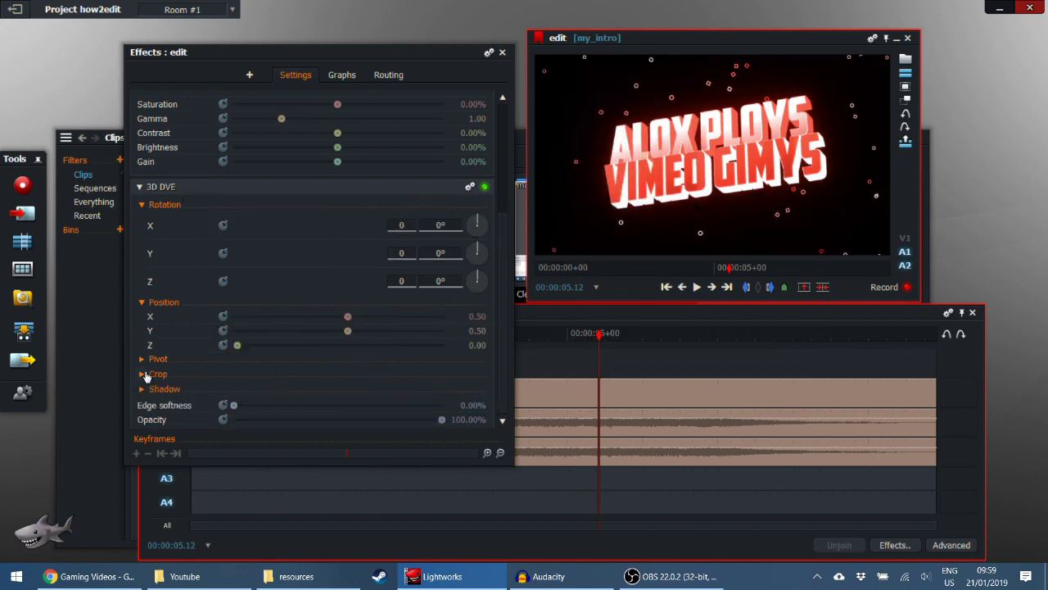
pyautogui.moveTo(442, 417); pyautogui.dragTo(561, 416)
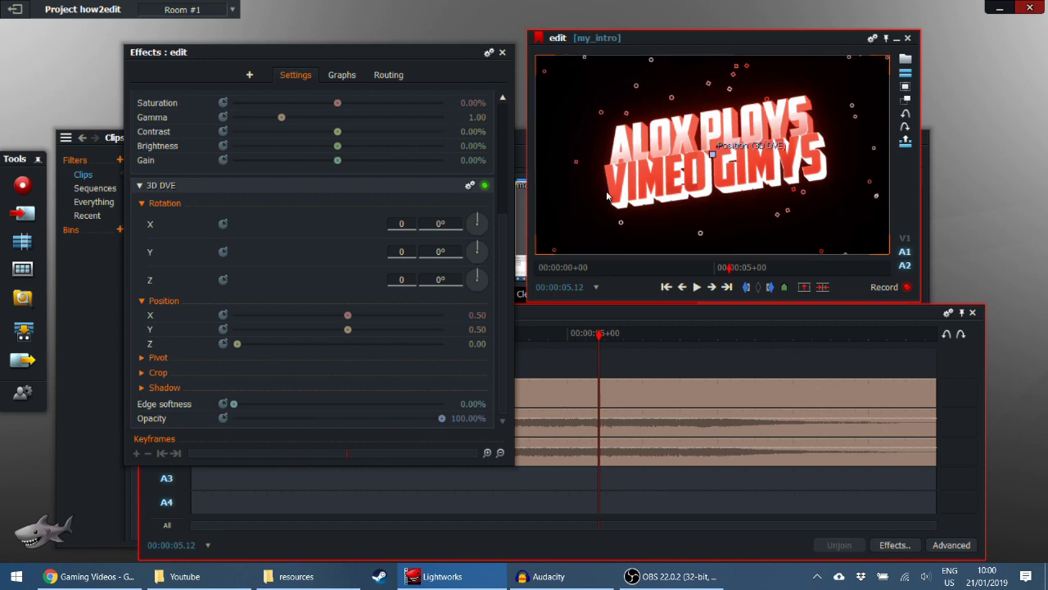
# Move the playhead to 00:00:00.18 and set the 3D DVE Z position to -0.1.
pyautogui.moveTo(552, 328); pyautogui.dragTo(239, 340)
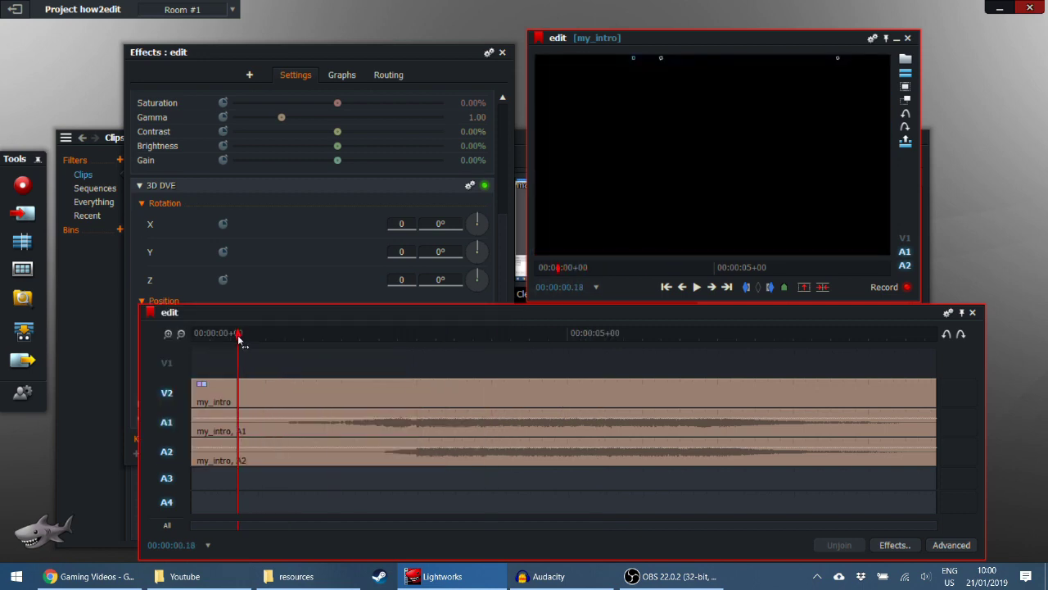
pyautogui.click(429, 64)
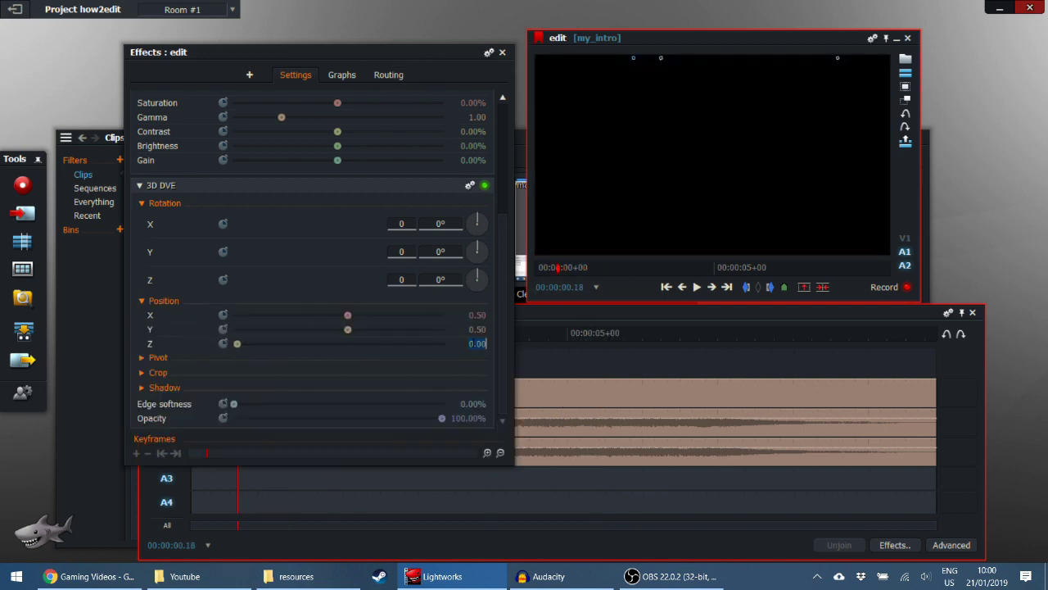
pyautogui.write('-.1')
pyautogui.press('Return')
# Play the edit sequence up to 00:00:02.08 to check the effect and bring its timeline forward.
pyautogui.click(695, 287)
pyautogui.click(695, 288)
pyautogui.click(640, 313)
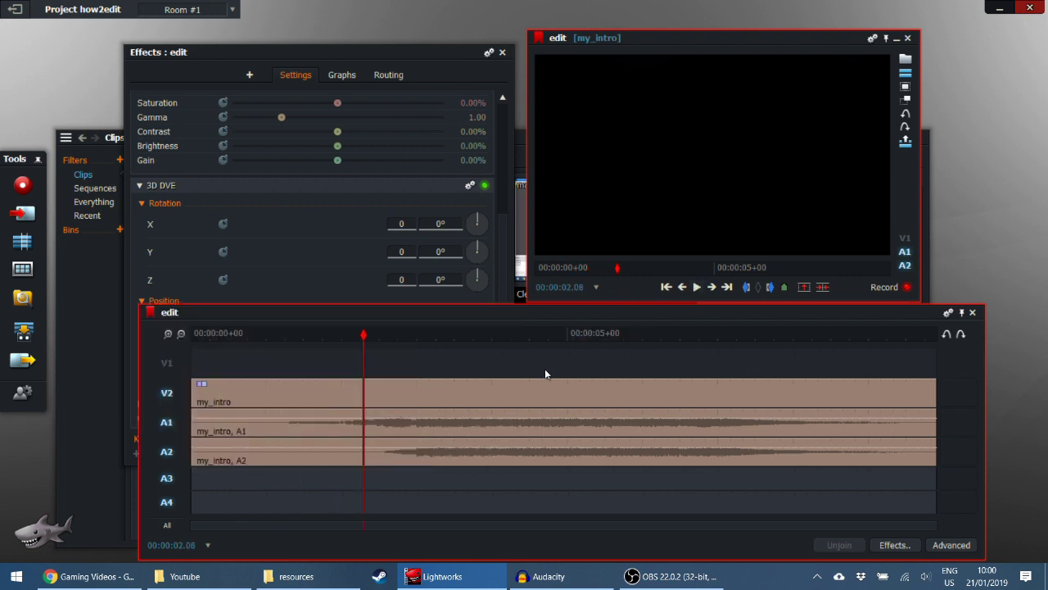
# Mark the section of the edit sequence from 00:00:07.03 to its end.
pyautogui.moveTo(500, 335); pyautogui.dragTo(728, 344)
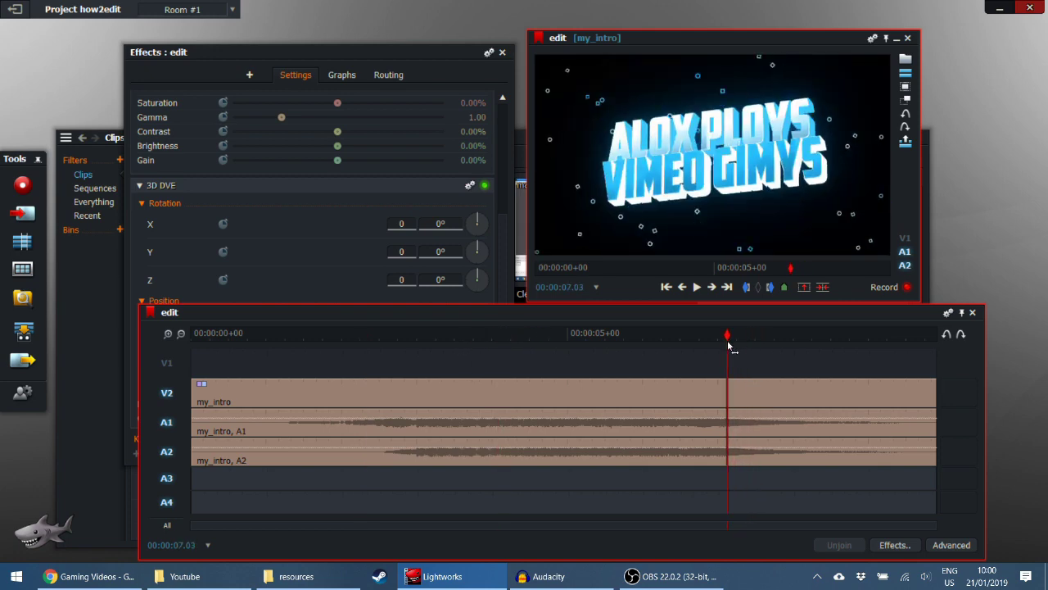
pyautogui.click(746, 287)
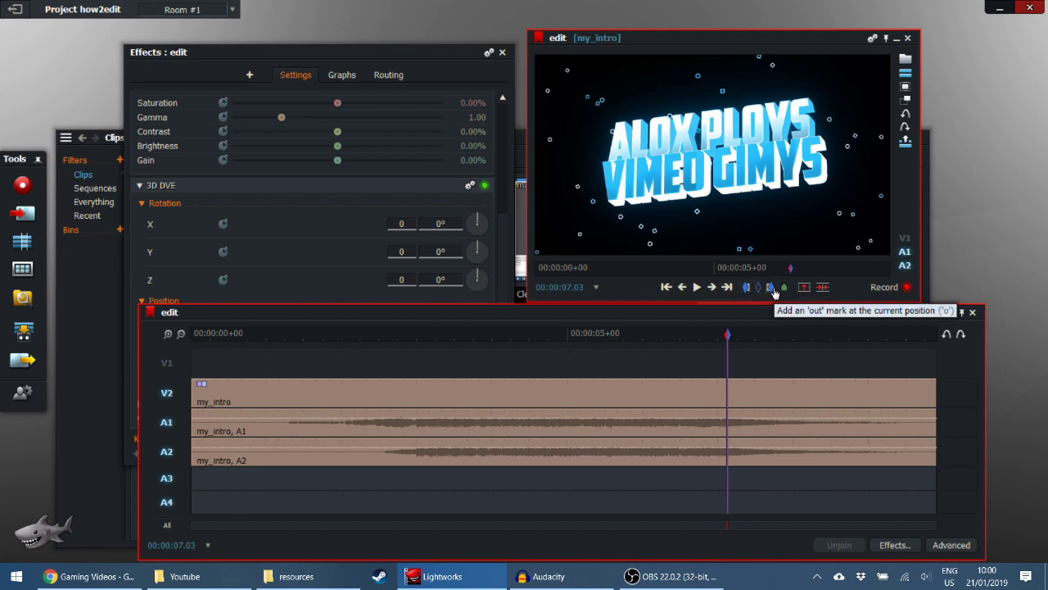
pyautogui.click(727, 288)
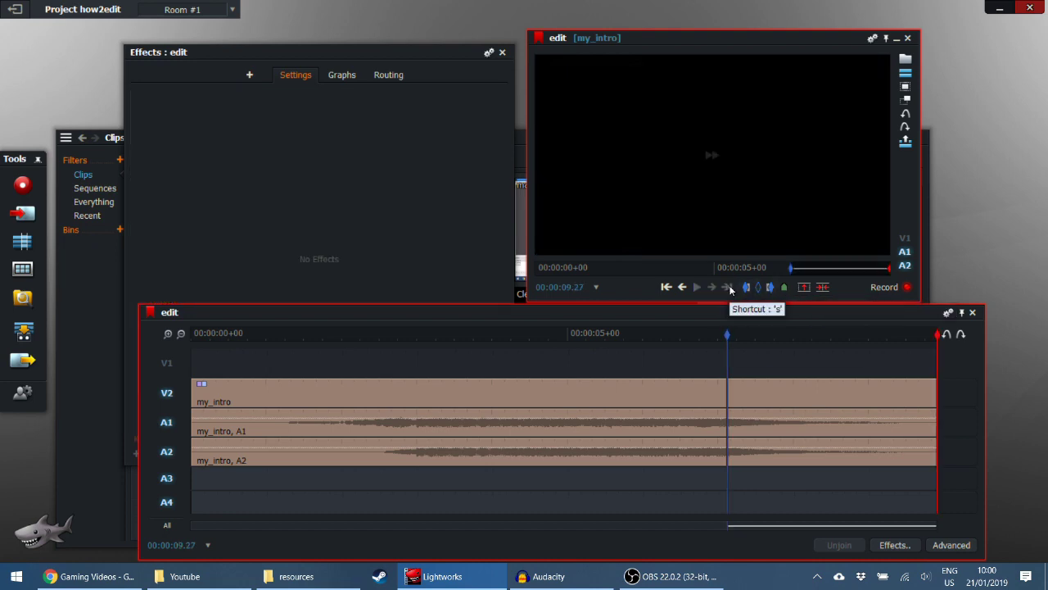
# Try deleting the marked section and closing the gap with track V1 also enabled, and undo the deletion.
pyautogui.click(824, 288)
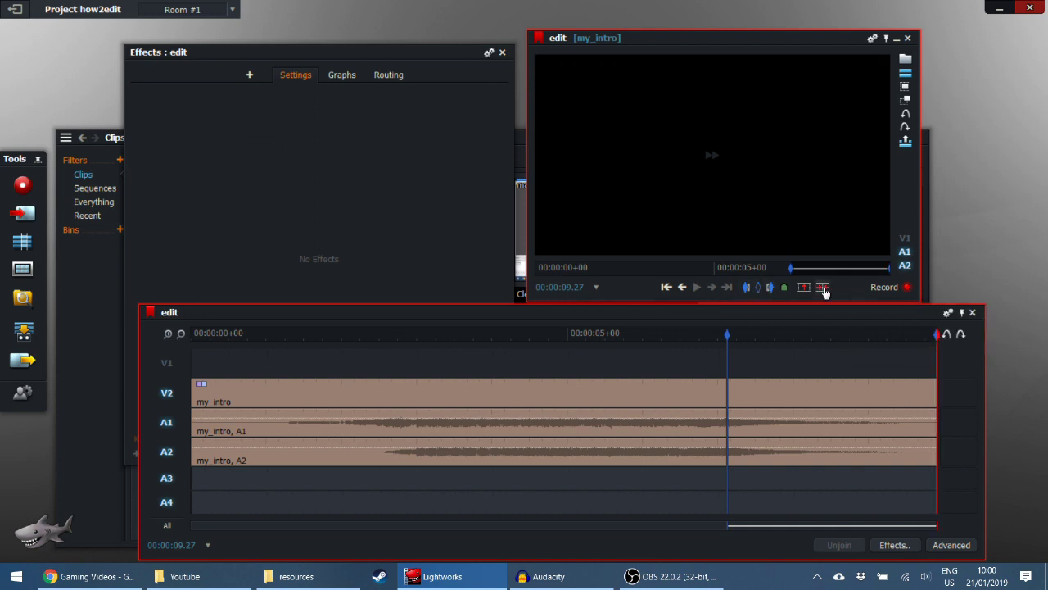
pyautogui.hotkey('ctrl', 'z')
pyautogui.click(166, 362)
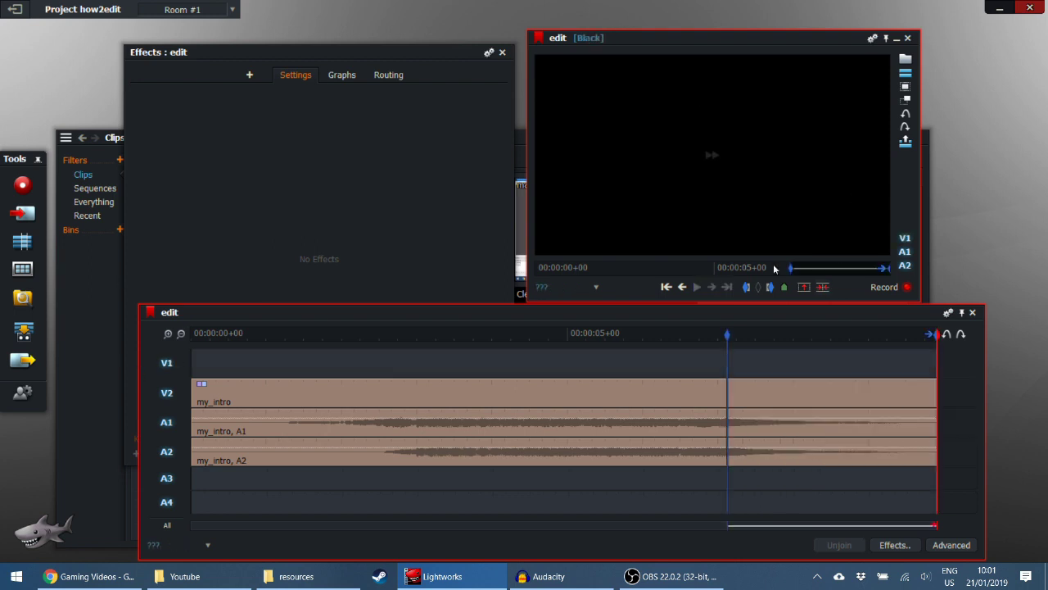
pyautogui.click(824, 289)
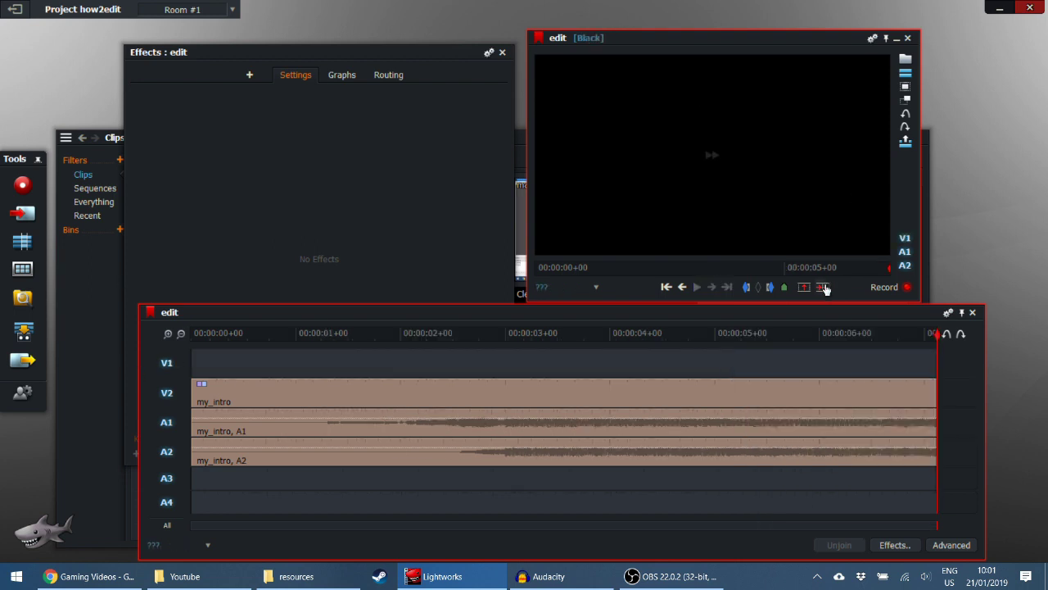
pyautogui.hotkey('ctrl', 'z')
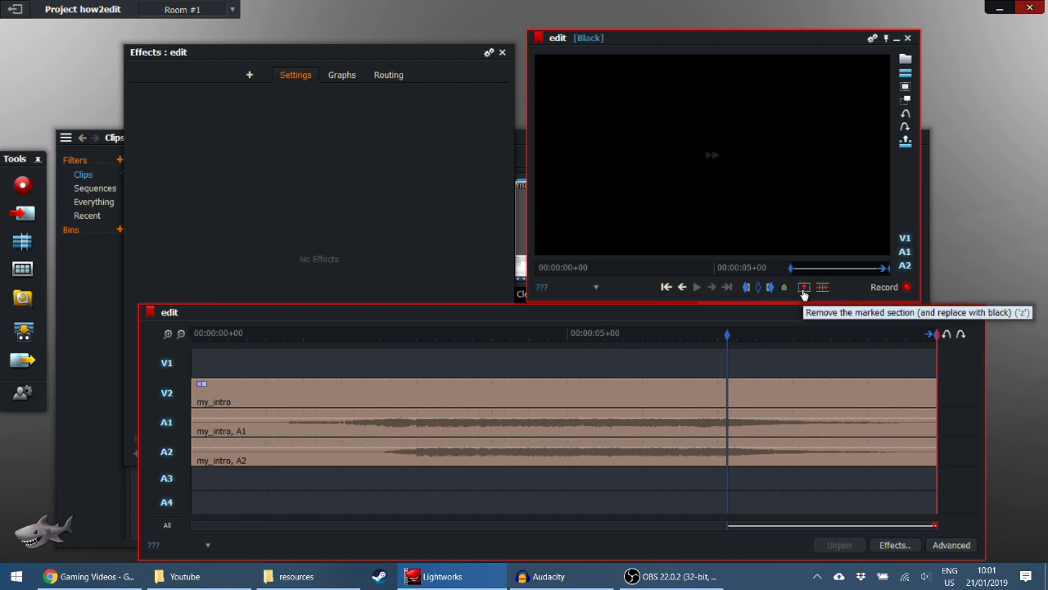
# Remove the marked end of my_intro, replacing it with black, and disable track V1.
pyautogui.click(803, 288)
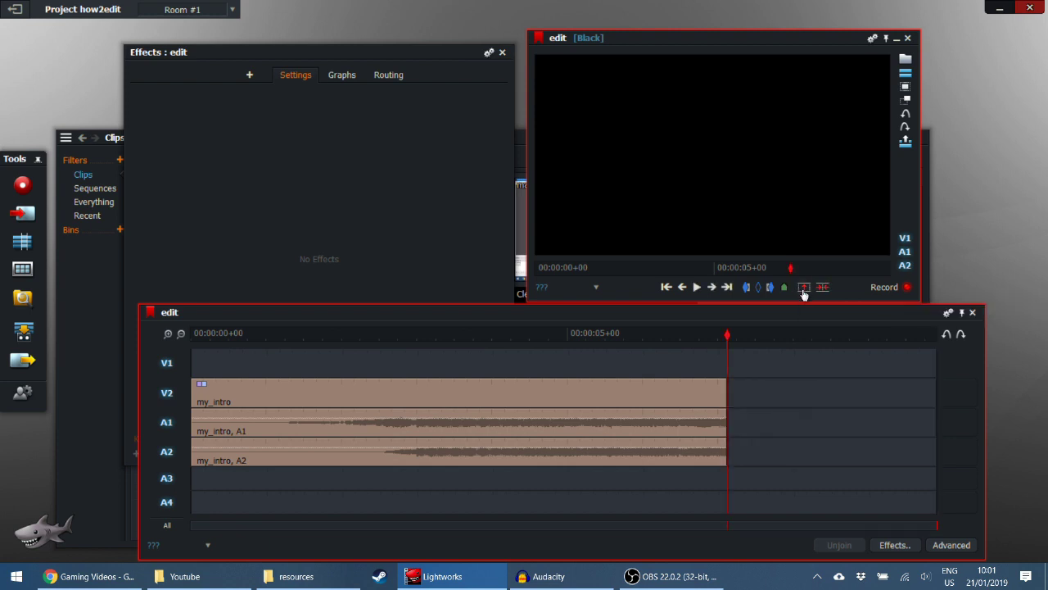
pyautogui.click(163, 374)
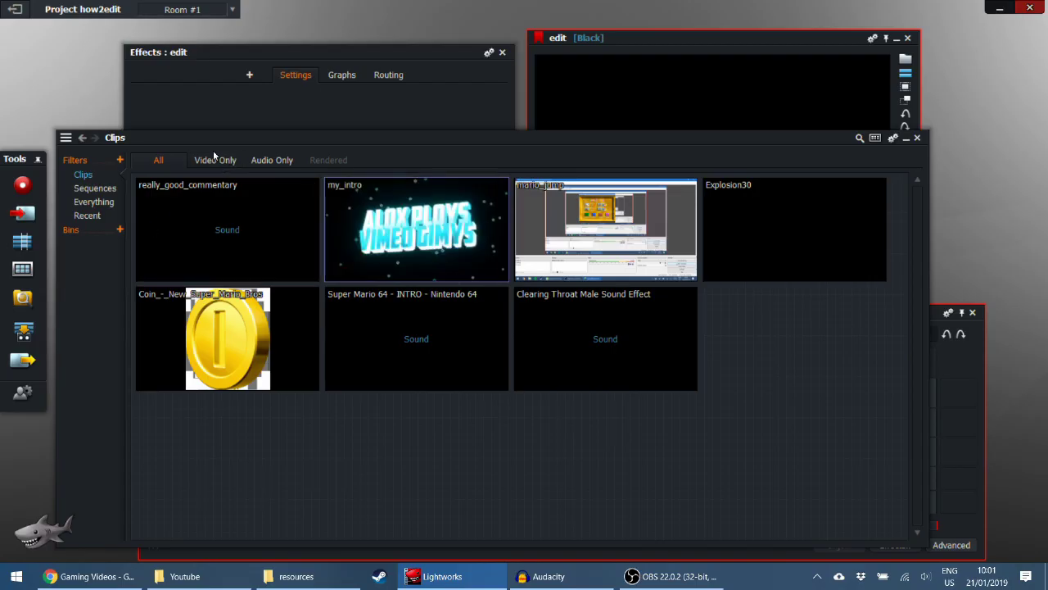
# Review the video-only and audio-only clips in the media bin and return to showing all clips.
pyautogui.click(211, 160)
pyautogui.click(269, 162)
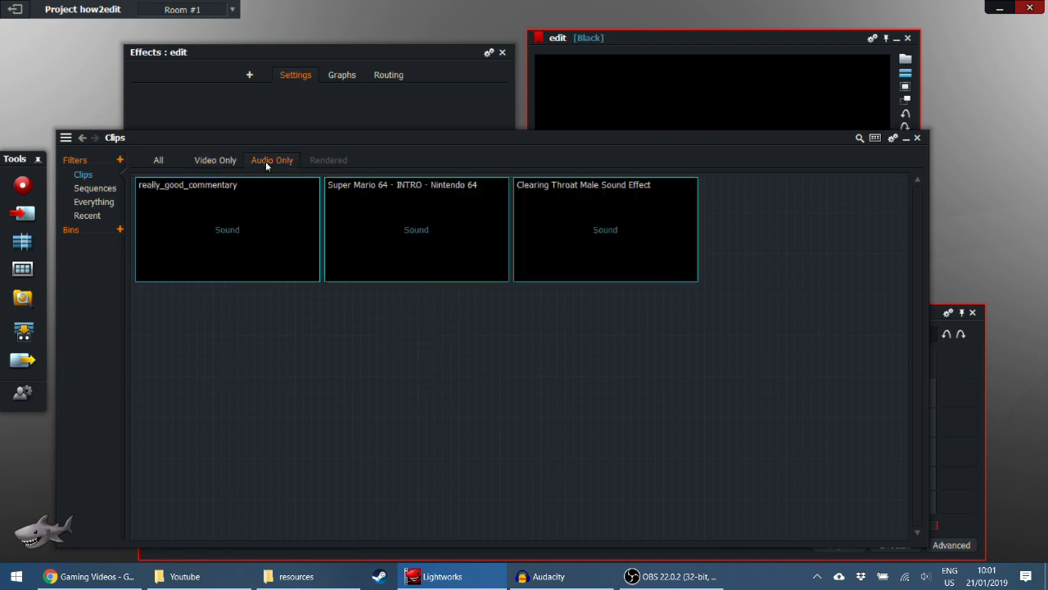
pyautogui.click(212, 164)
pyautogui.click(168, 163)
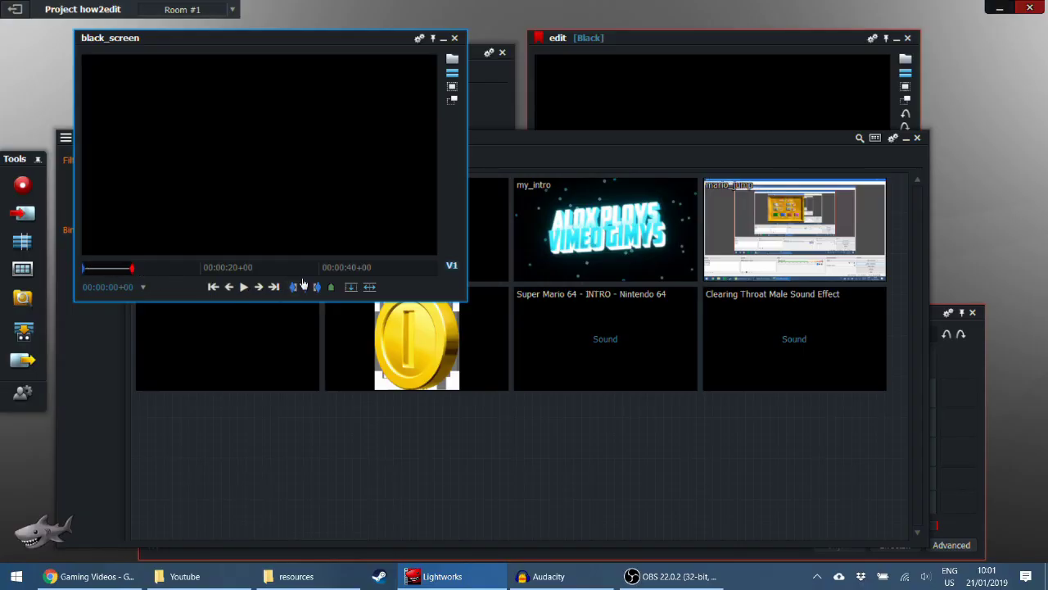
# Place the black_screen clip on V2 directly after my_intro and move the playhead to where the two clips meet.
pyautogui.click(954, 357)
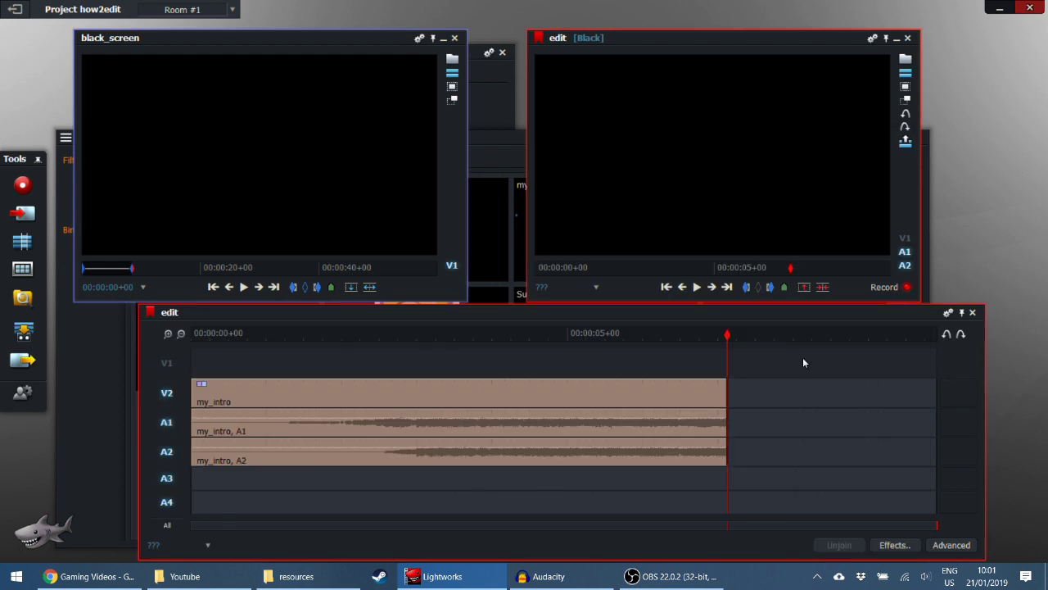
pyautogui.click(350, 288)
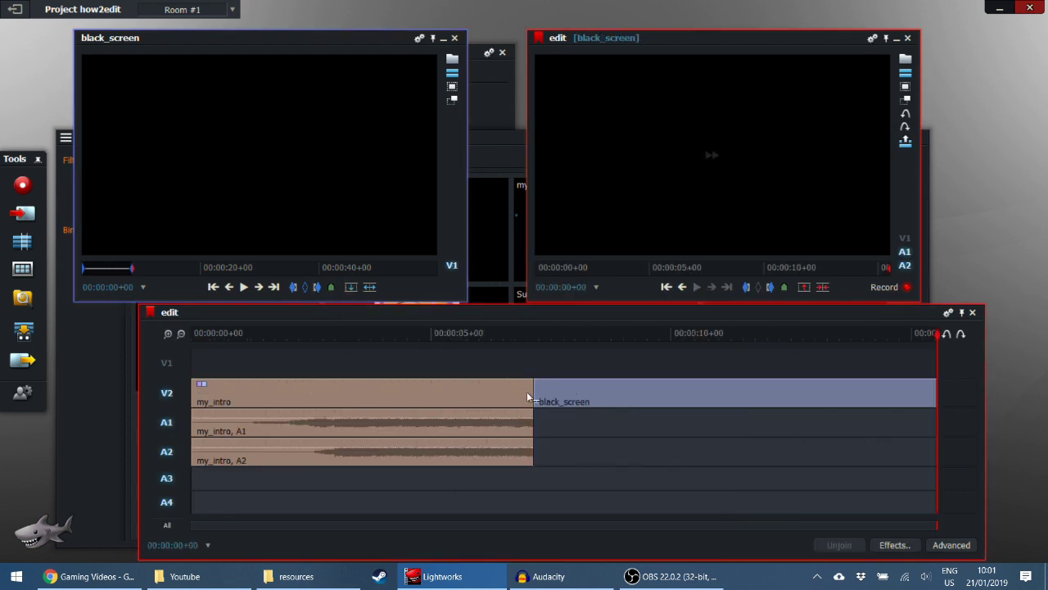
pyautogui.click(527, 338)
pyautogui.moveTo(527, 342); pyautogui.dragTo(538, 344)
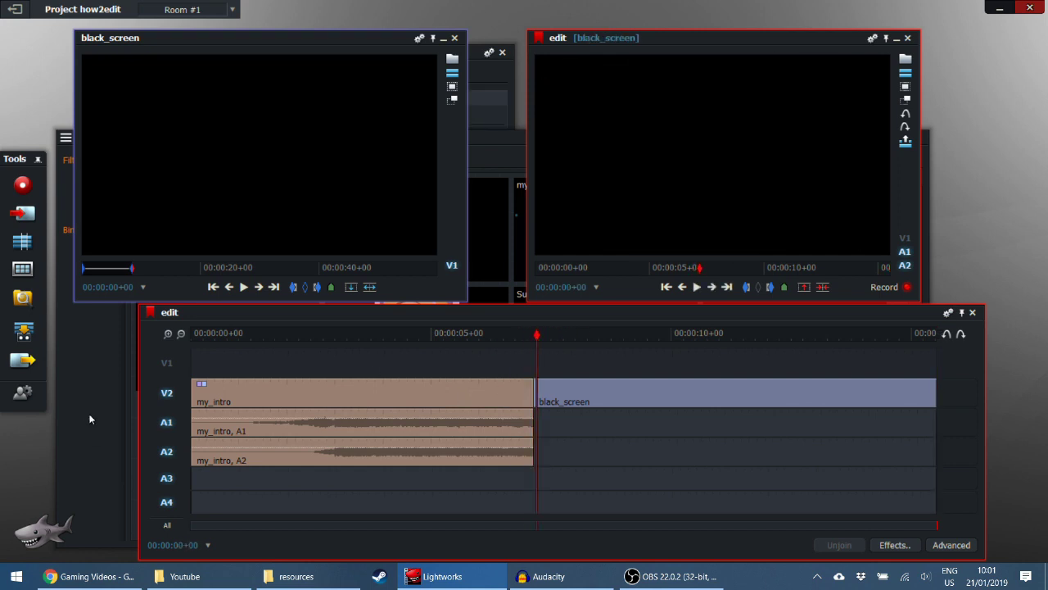
# Open the Clearing Throat Male Sound Effect clip from the media bin and play it.
pyautogui.click(86, 422)
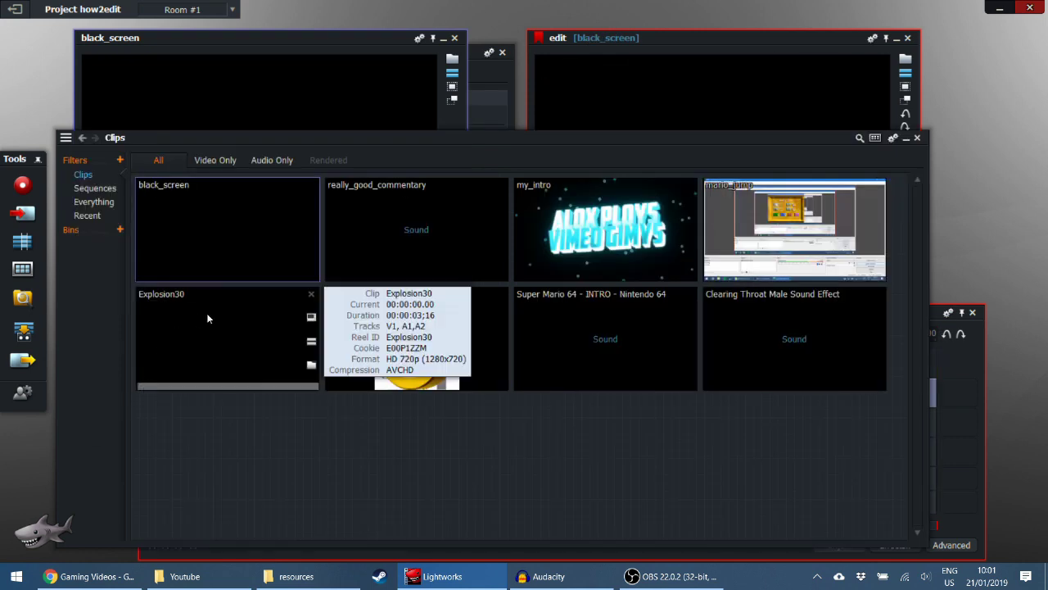
pyautogui.doubleClick(794, 338)
pyautogui.click(244, 288)
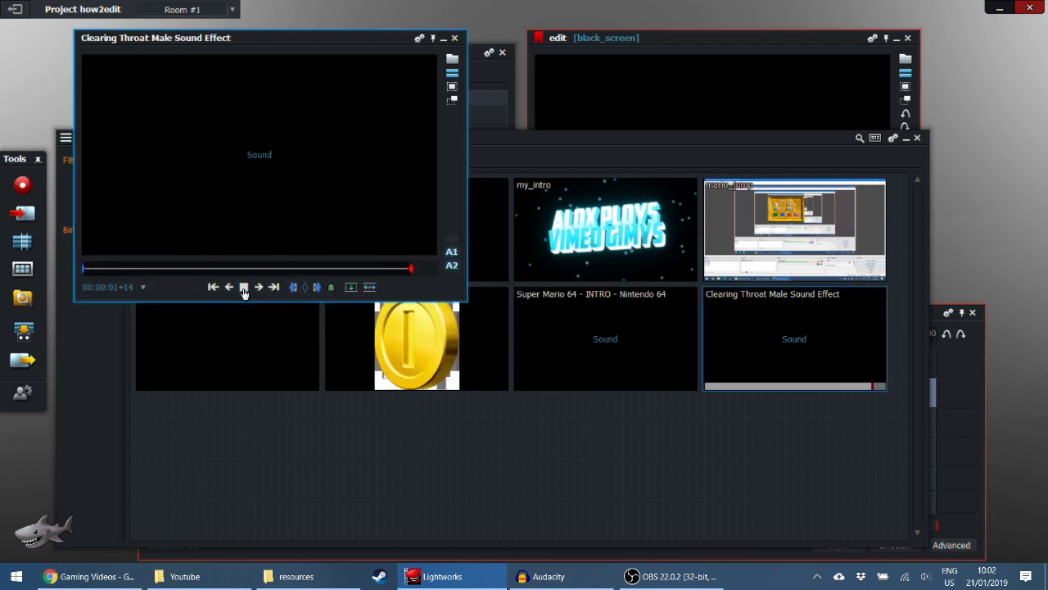
# Try placing the throat-clearing sound on A1 and A2 at 00:00:06.12, and undo the placement.
pyautogui.click(500, 341)
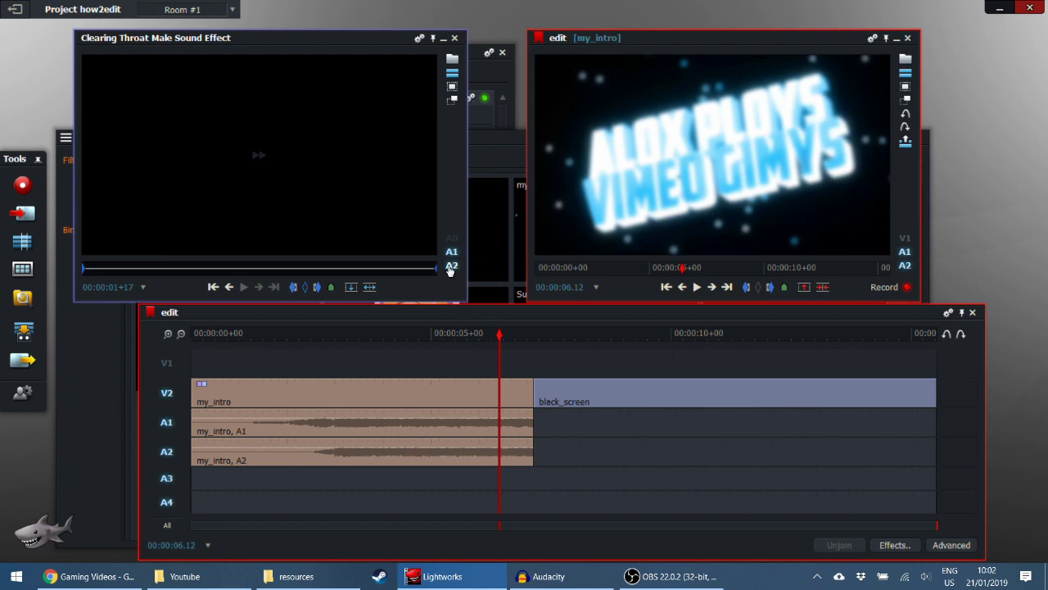
pyautogui.moveTo(453, 254)
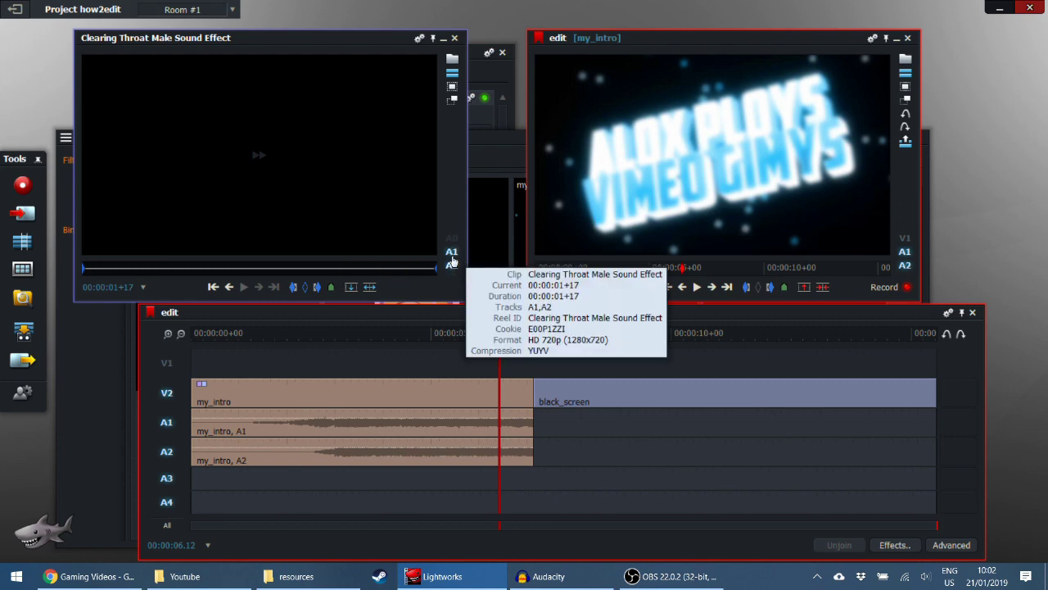
pyautogui.click(351, 289)
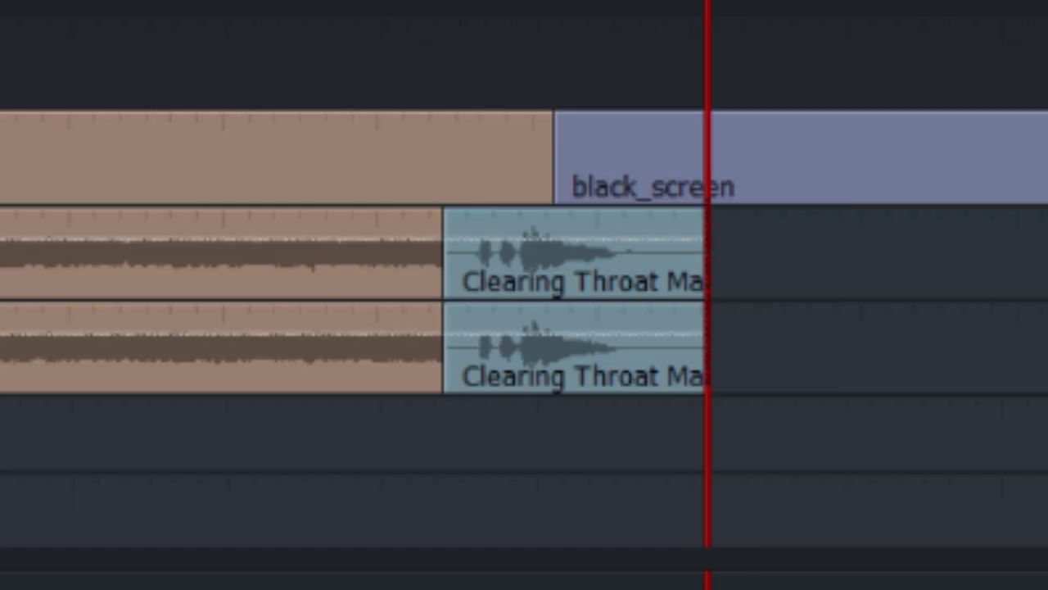
pyautogui.hotkey('ctrl', 'z')
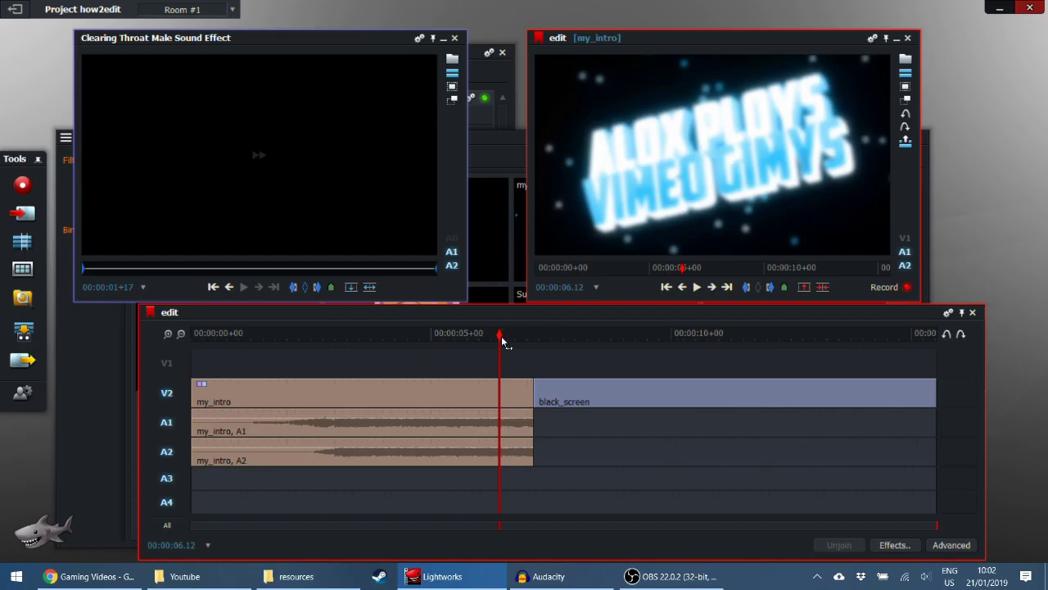
# Disable A1 and A2, place the throat-clearing sound on A3 and A4 at 00:00:06.16, and play that part of the sequence.
pyautogui.click(504, 335)
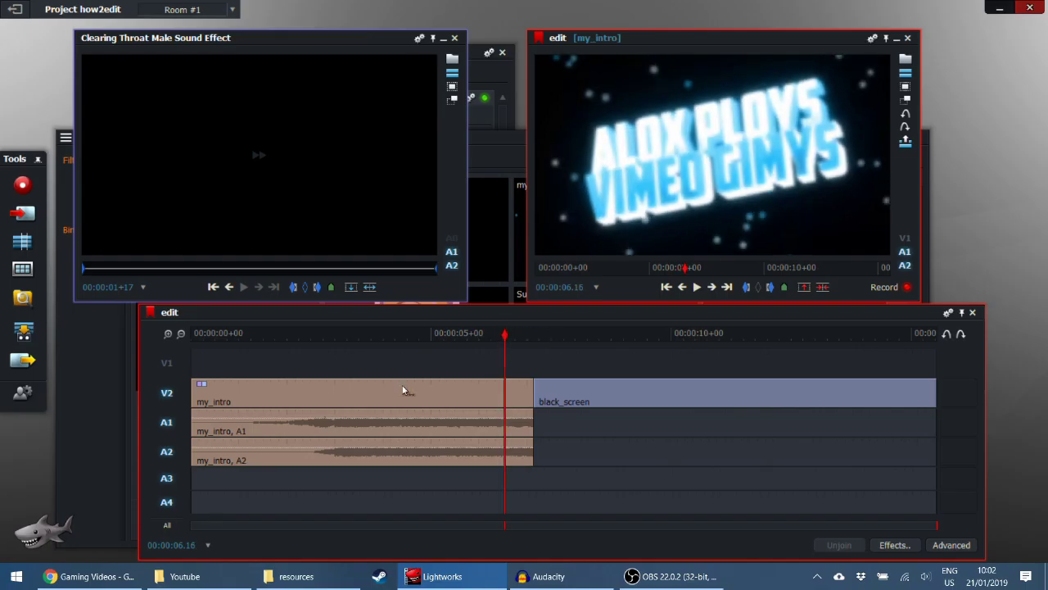
pyautogui.click(165, 423)
pyautogui.click(165, 451)
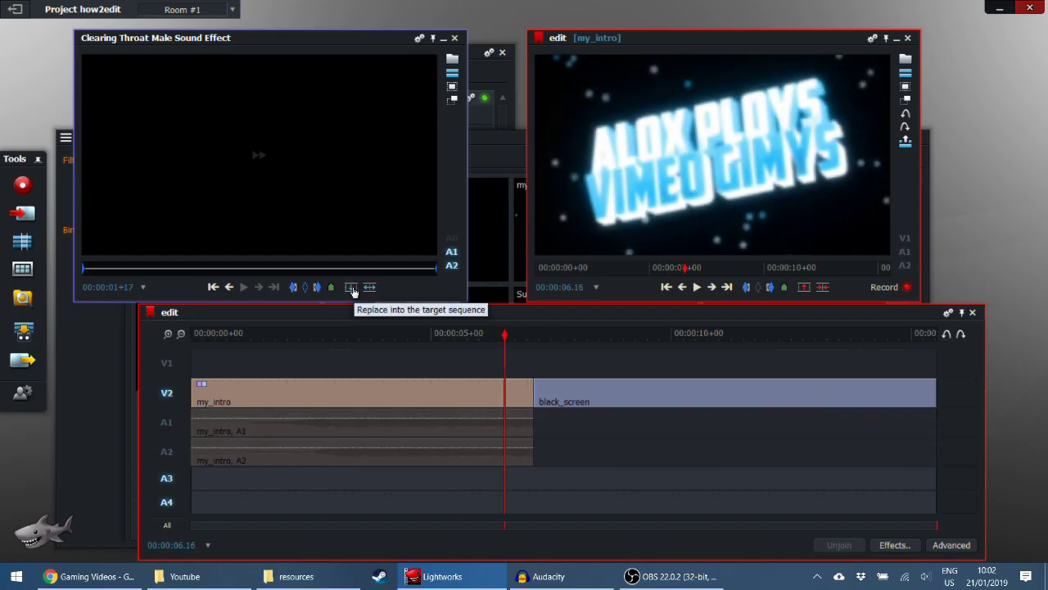
pyautogui.click(352, 287)
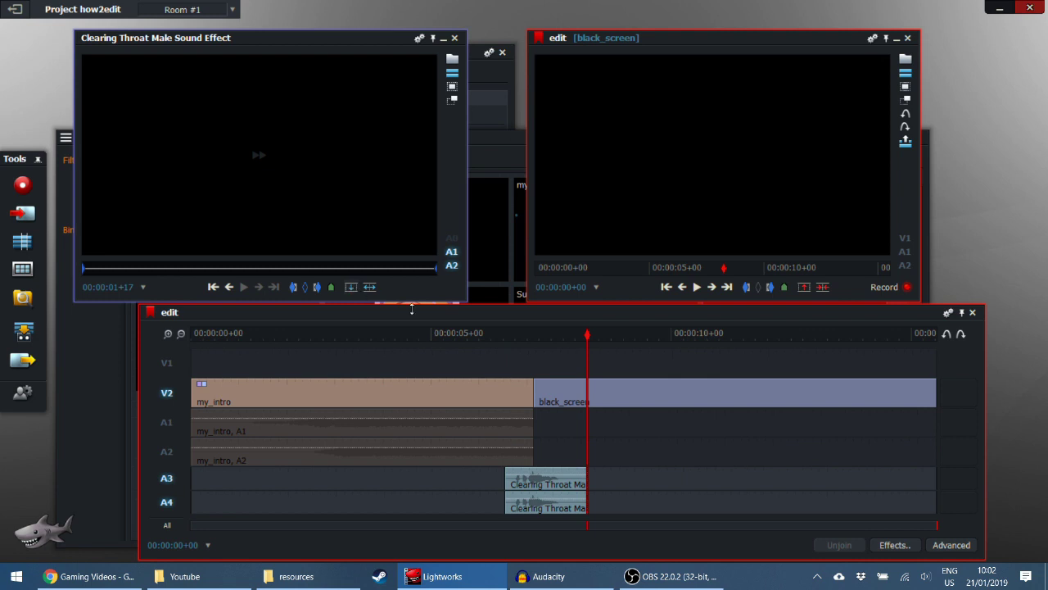
pyautogui.click(491, 334)
pyautogui.click(696, 287)
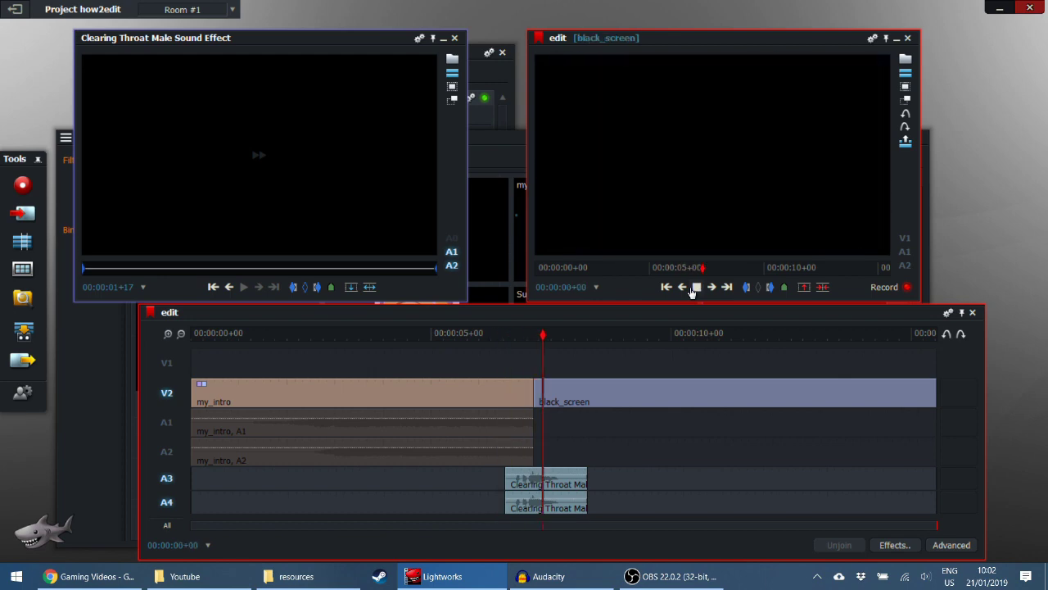
# Shorten black_screen by removing everything from about 00:00:10 to the end of the sequence, replacing it with black.
pyautogui.click(746, 286)
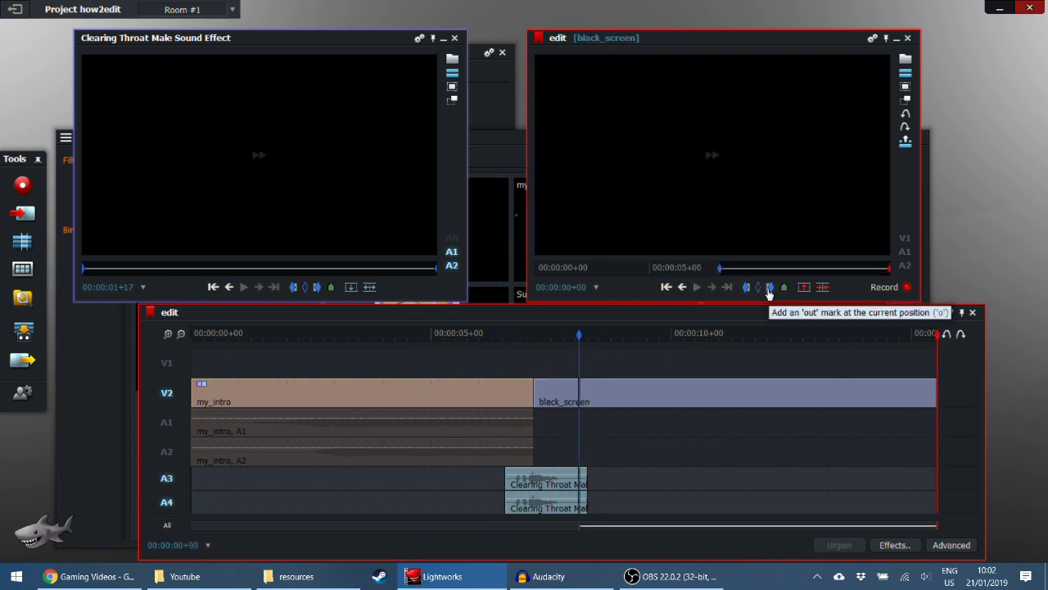
pyautogui.click(700, 332)
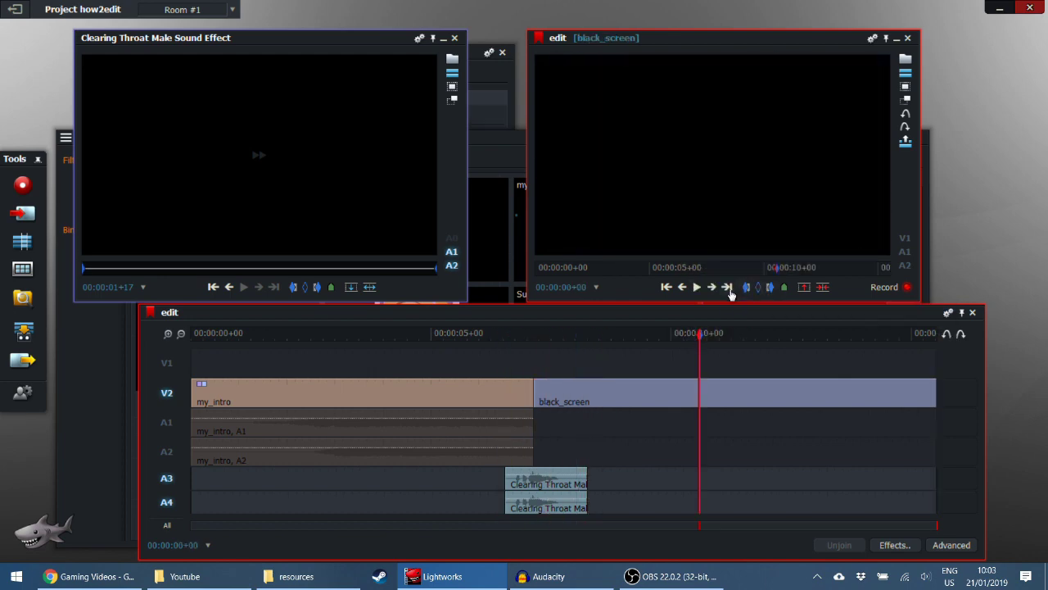
pyautogui.click(745, 286)
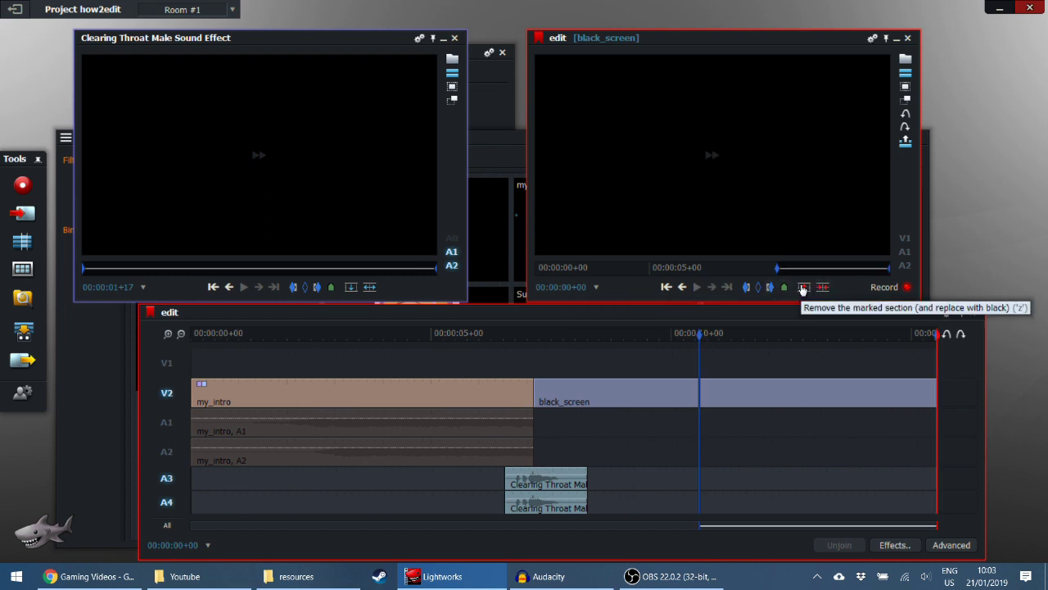
pyautogui.click(803, 288)
# Mark black_screen from 00:00:07+19 to its end and add a Titles effect to that section.
pyautogui.moveTo(586, 330); pyautogui.dragTo(565, 333)
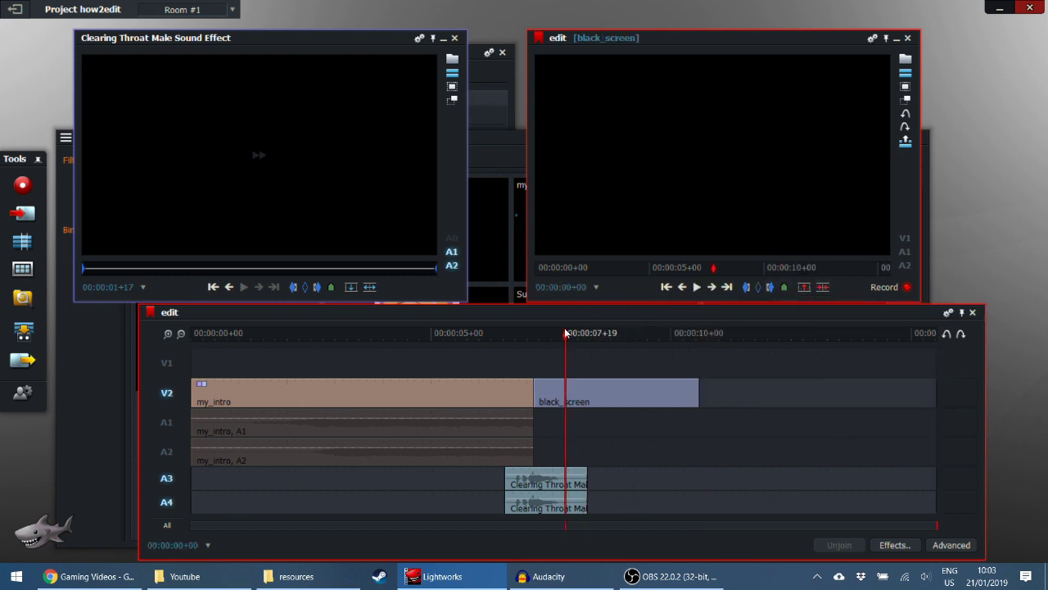
pyautogui.click(727, 290)
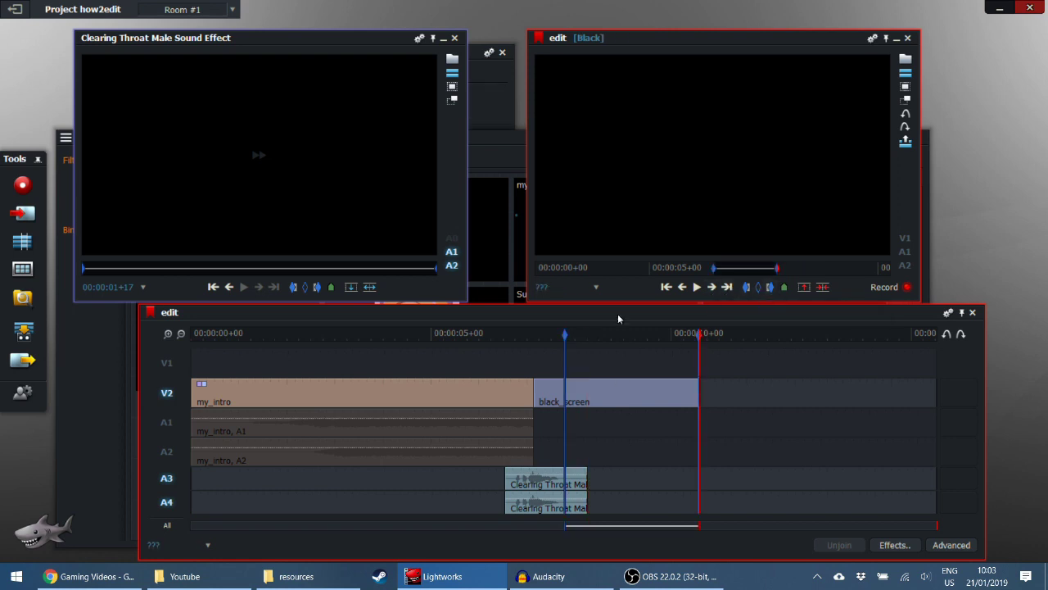
pyautogui.rightClick(592, 400)
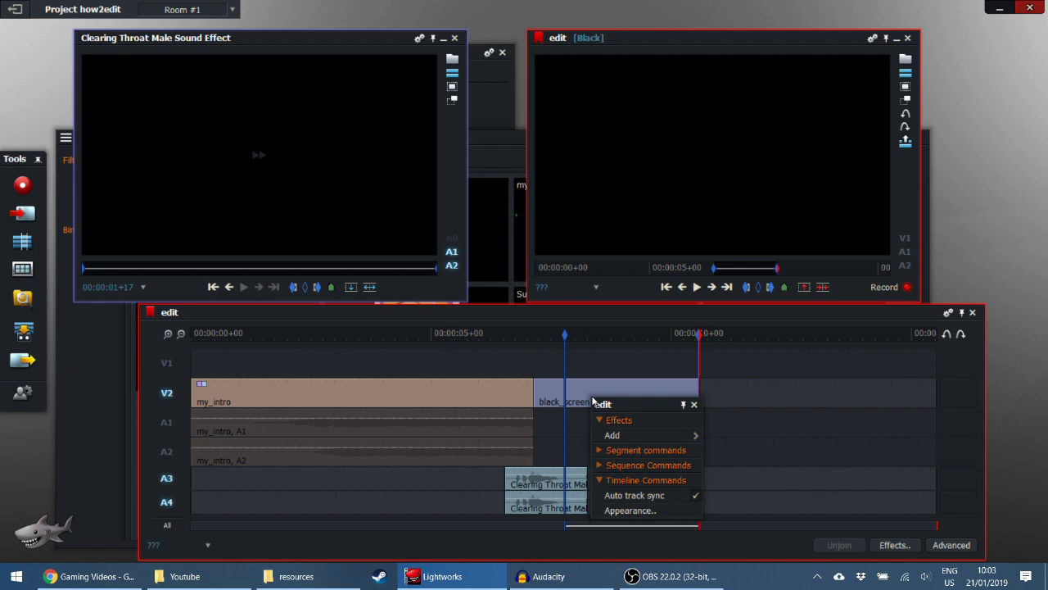
pyautogui.moveTo(613, 437)
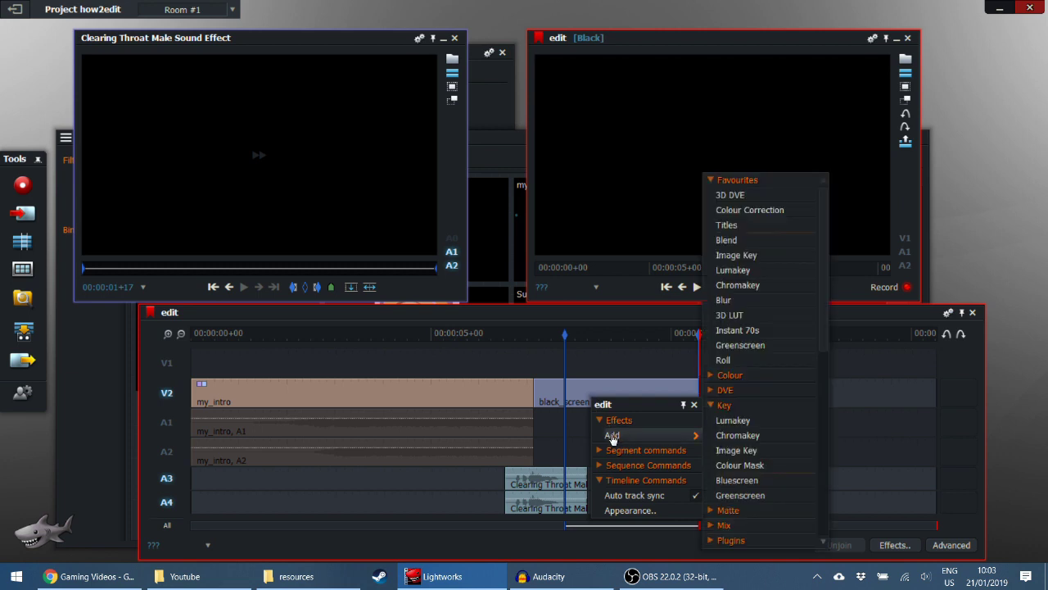
pyautogui.click(727, 225)
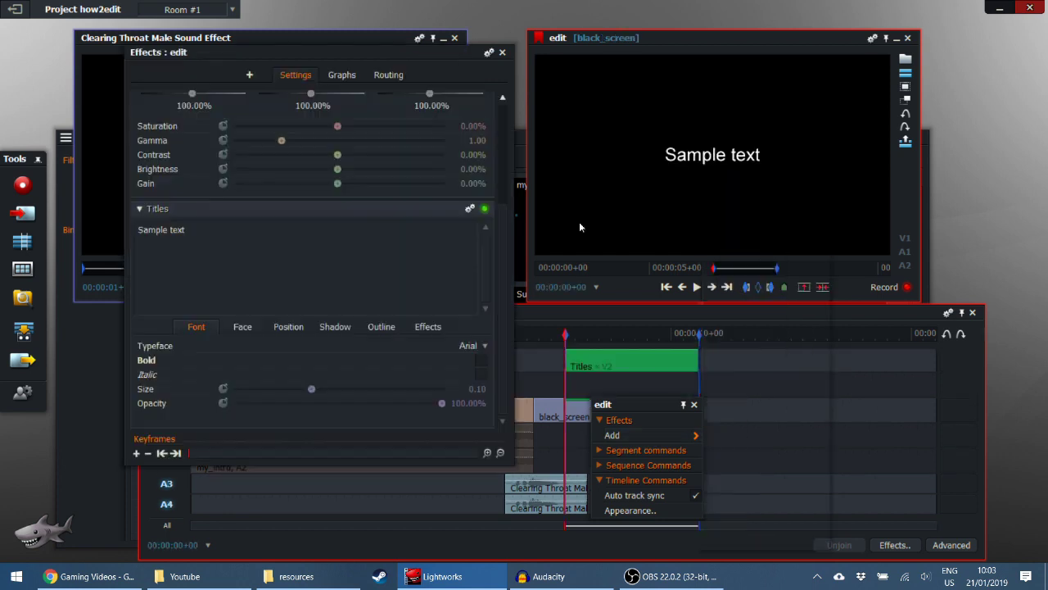
# Replace the title's sample text with "Alex Plays Video Games" and set its typeface to Mongolian Baiti.
pyautogui.hotkey('ctrl', 'a')
pyautogui.write('Alex Plays Video Games')
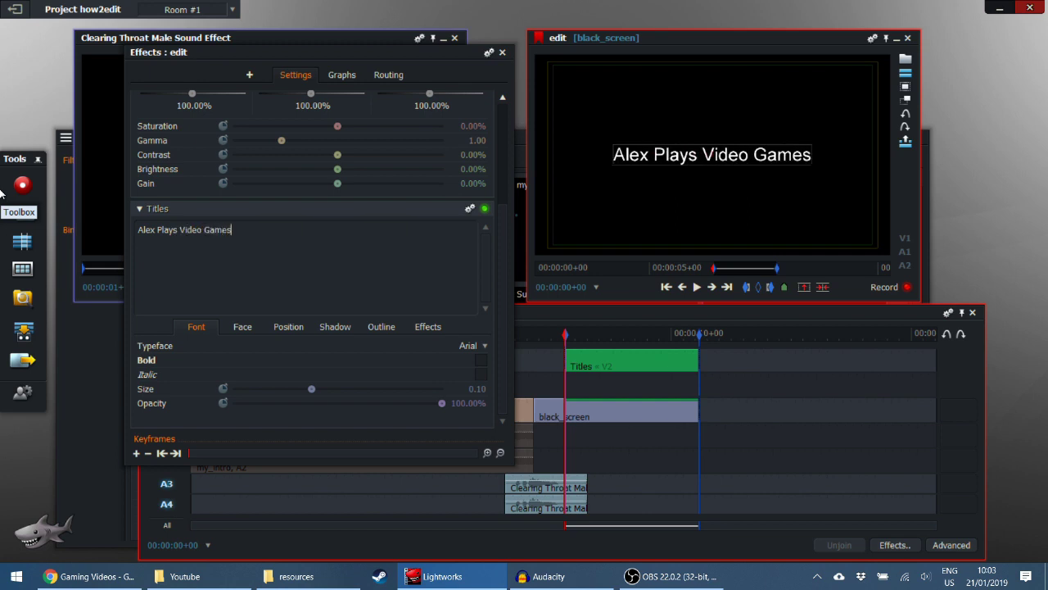
pyautogui.click(467, 350)
pyautogui.scroll(-10, 426, 364)
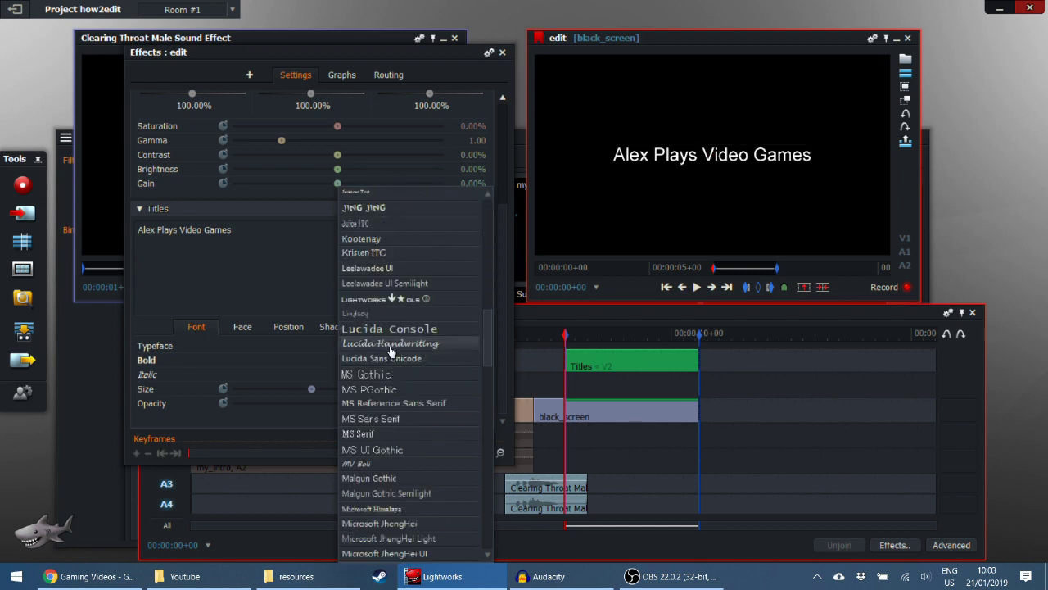
pyautogui.scroll(-3, 390, 351)
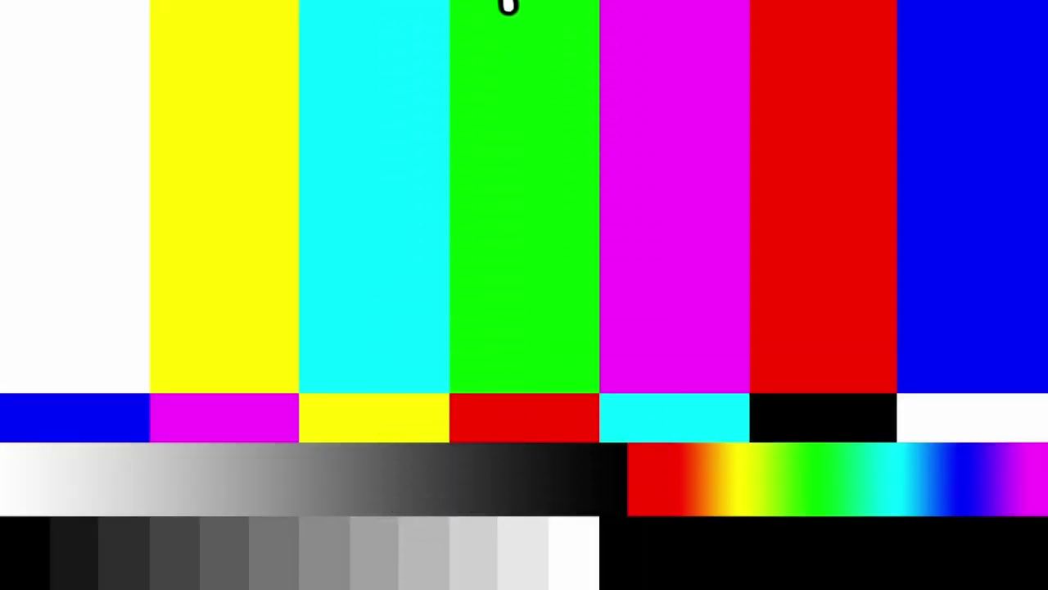
pyautogui.scroll(-1, 391, 352)
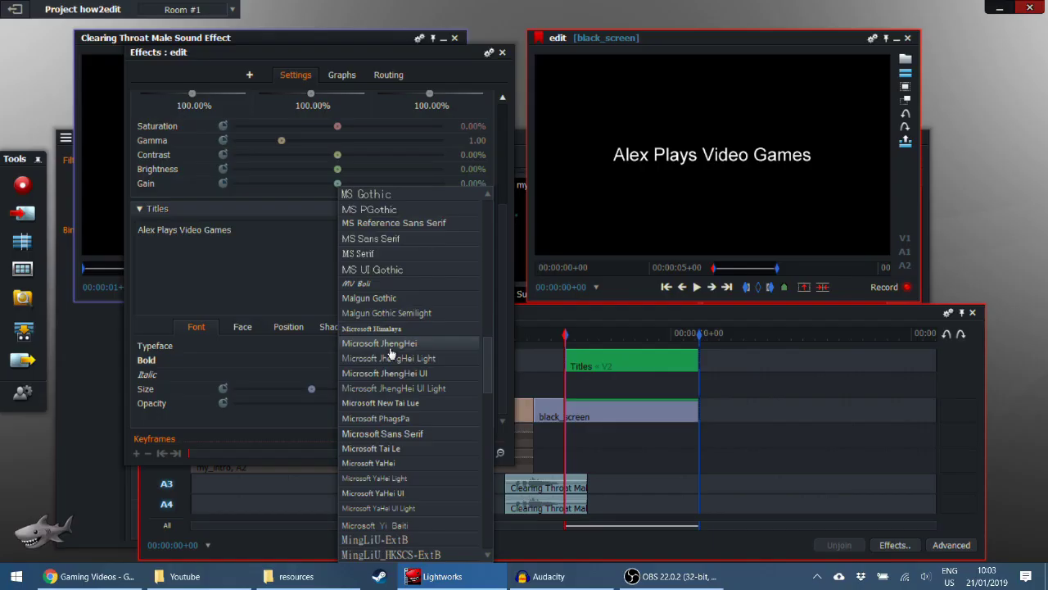
pyautogui.scroll(-3, 387, 393)
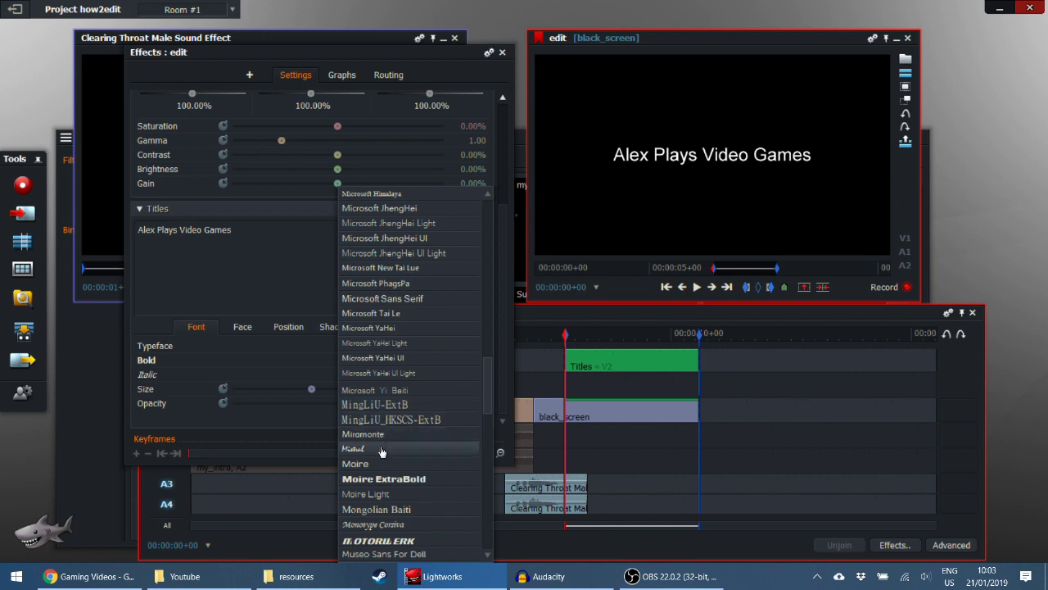
pyautogui.click(370, 507)
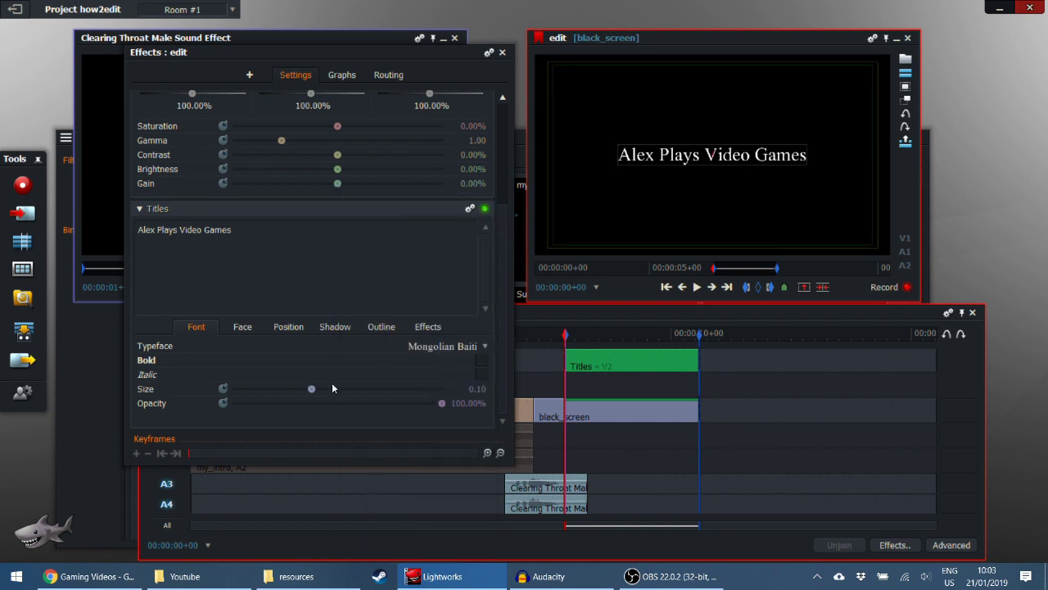
# Try italic and a size of 0.25 on the title, and settle on non-italic text with size 0.15.
pyautogui.click(482, 375)
pyautogui.click(482, 376)
pyautogui.write('0.25')
pyautogui.press('Return')
pyautogui.write('0.15')
pyautogui.press('Return')
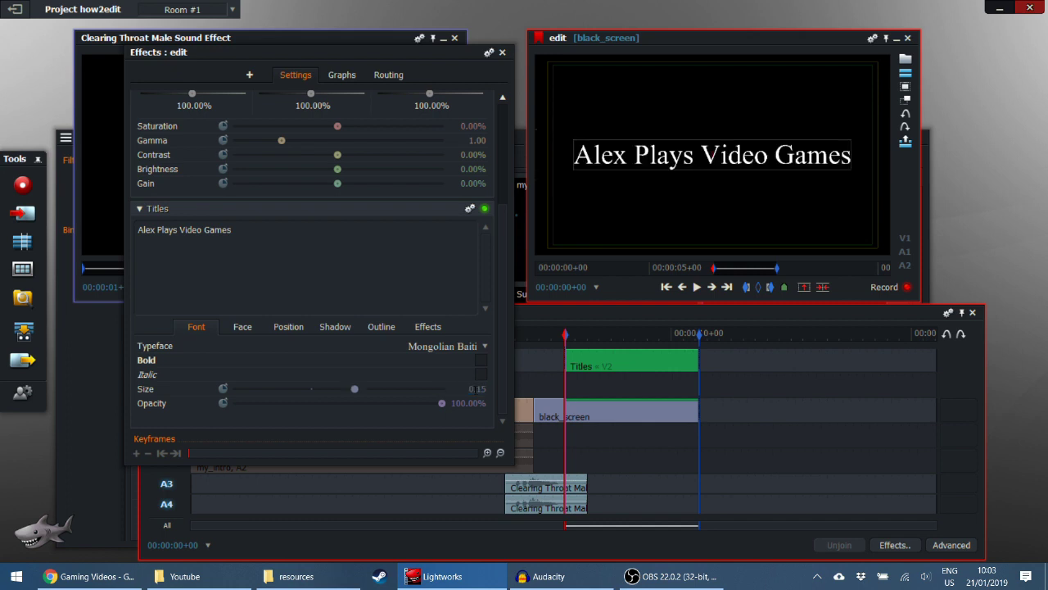
# Try out other face colours for the title text and return it to white (FFFFFF).
pyautogui.click(242, 326)
pyautogui.click(236, 360)
pyautogui.moveTo(376, 398); pyautogui.dragTo(464, 397)
pyautogui.moveTo(382, 408); pyautogui.dragTo(413, 408)
pyautogui.click(353, 502)
pyautogui.moveTo(356, 505); pyautogui.dragTo(344, 501)
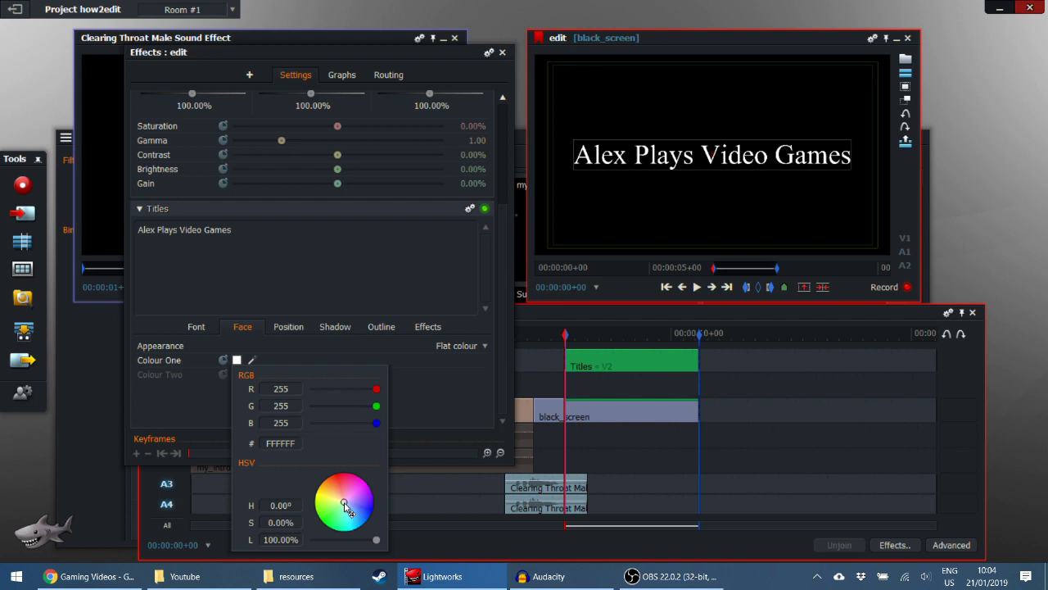
# Examine the title's position, shadow and outline settings, including the shadow colour.
pyautogui.click(288, 326)
pyautogui.moveTo(337, 359)
pyautogui.mouseDown()
pyautogui.moveTo(307, 361)
pyautogui.moveTo(337, 360)
pyautogui.mouseUp()
pyautogui.click(335, 326)
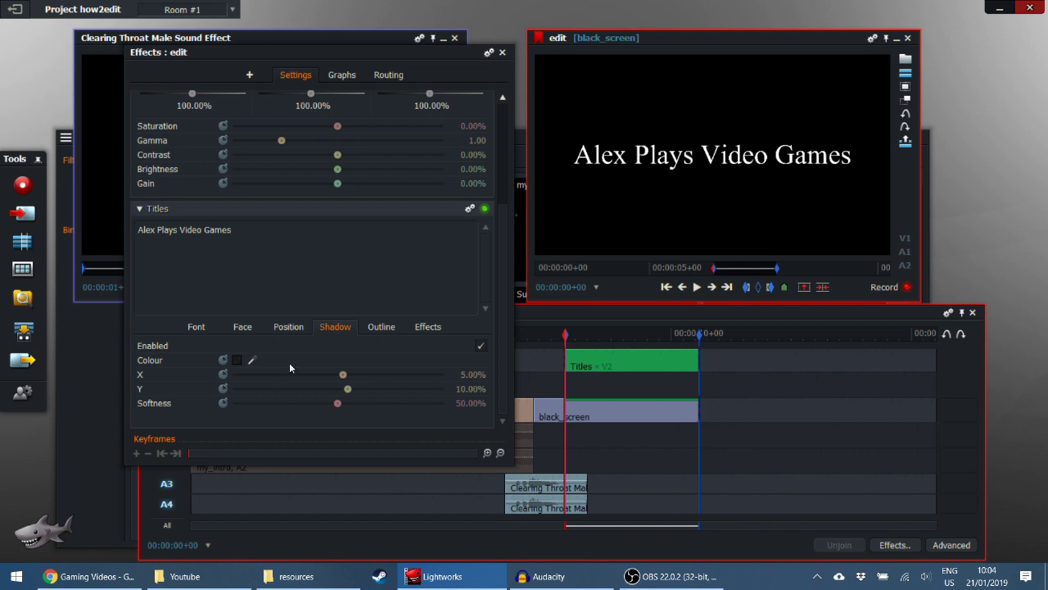
pyautogui.click(238, 360)
pyautogui.moveTo(311, 369); pyautogui.dragTo(463, 374)
pyautogui.click(377, 328)
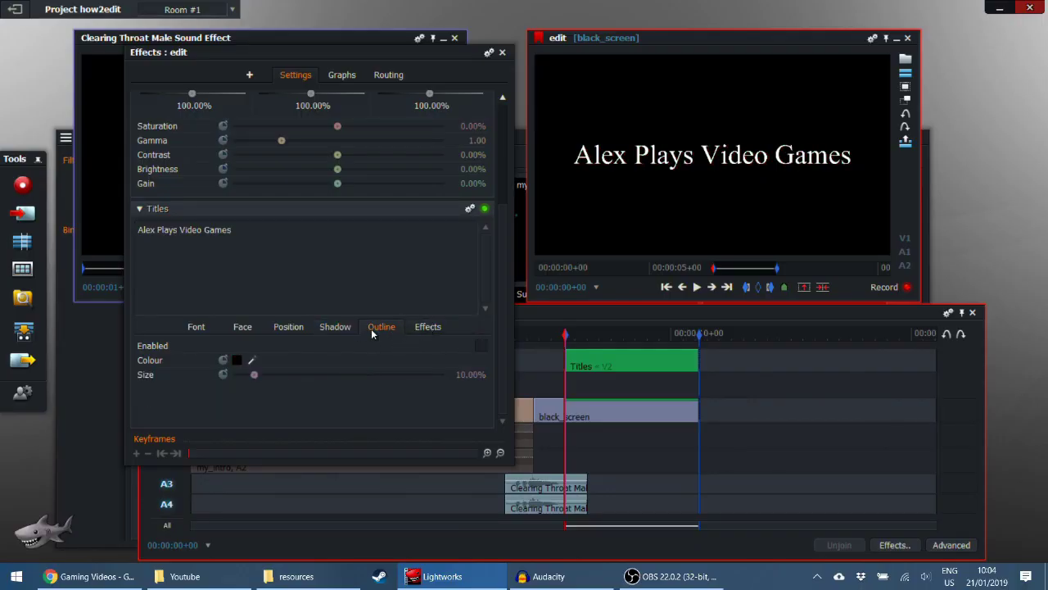
# Try a Fade in-effect on the title, check its length options, and set it back to No effect.
pyautogui.click(417, 332)
pyautogui.click(453, 346)
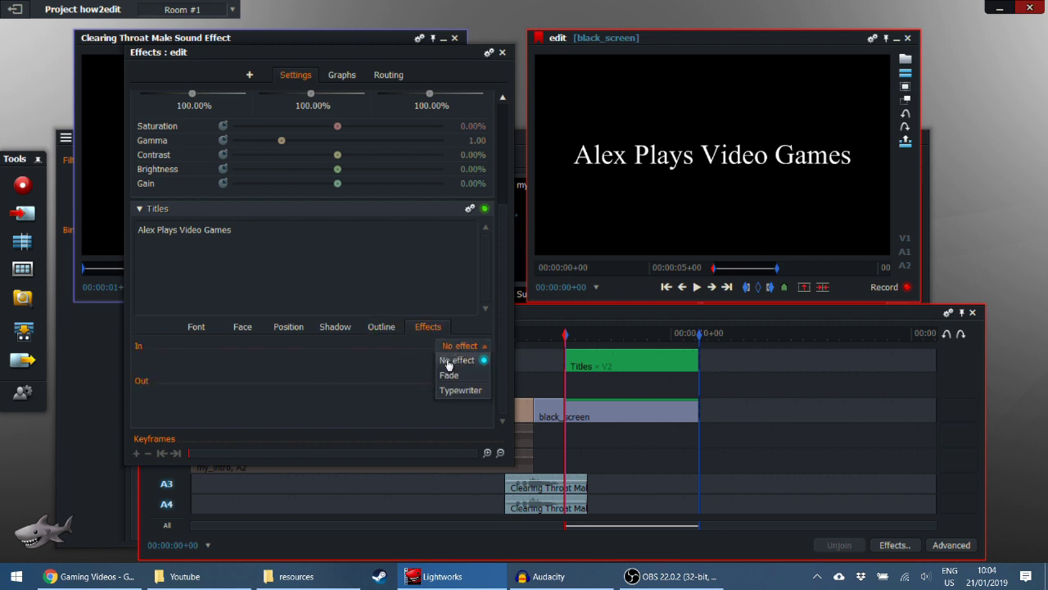
pyautogui.click(449, 374)
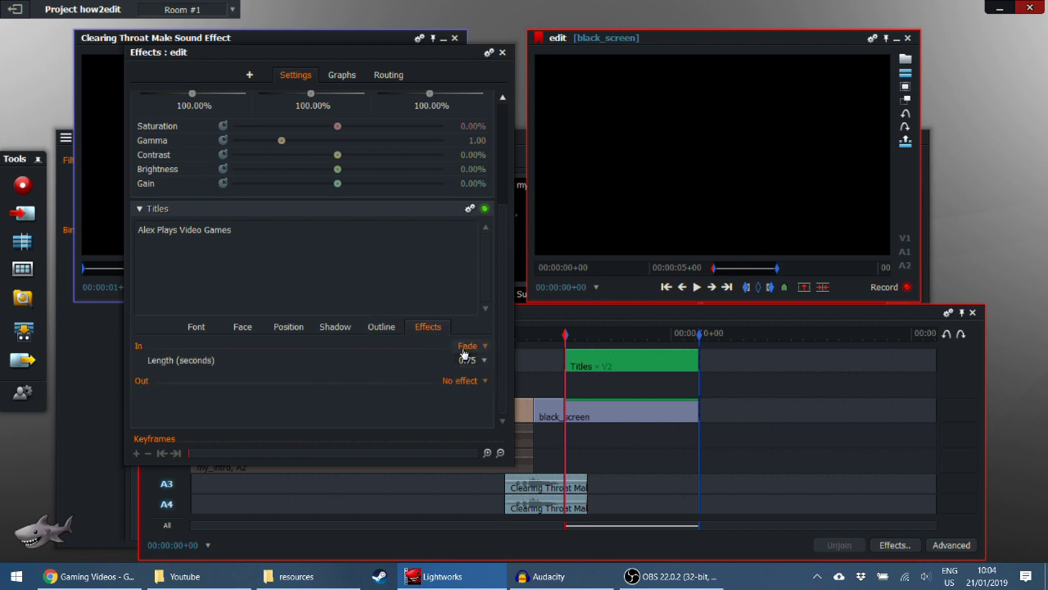
pyautogui.click(484, 361)
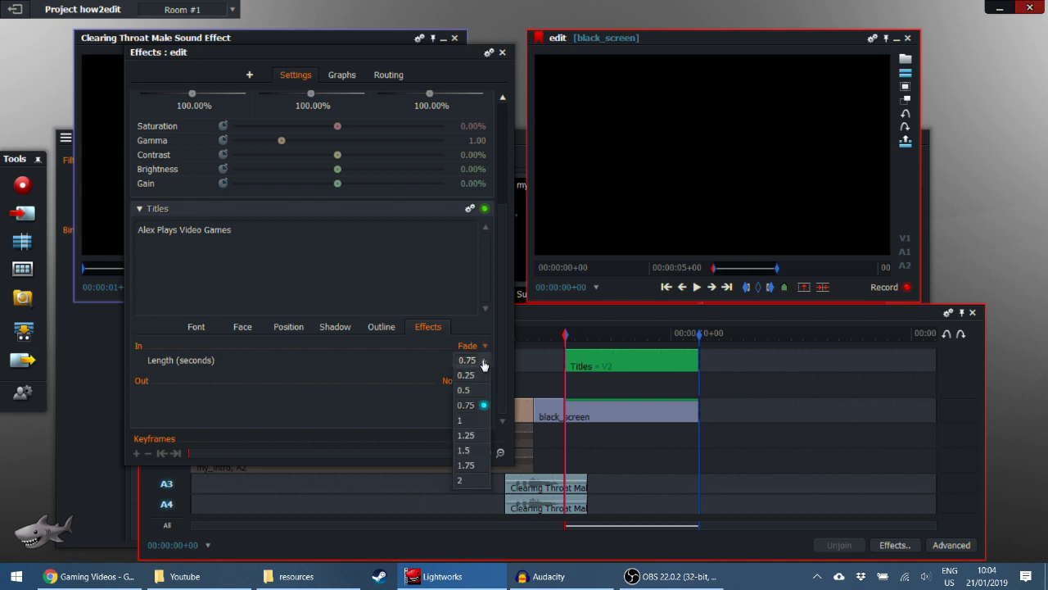
pyautogui.click(479, 346)
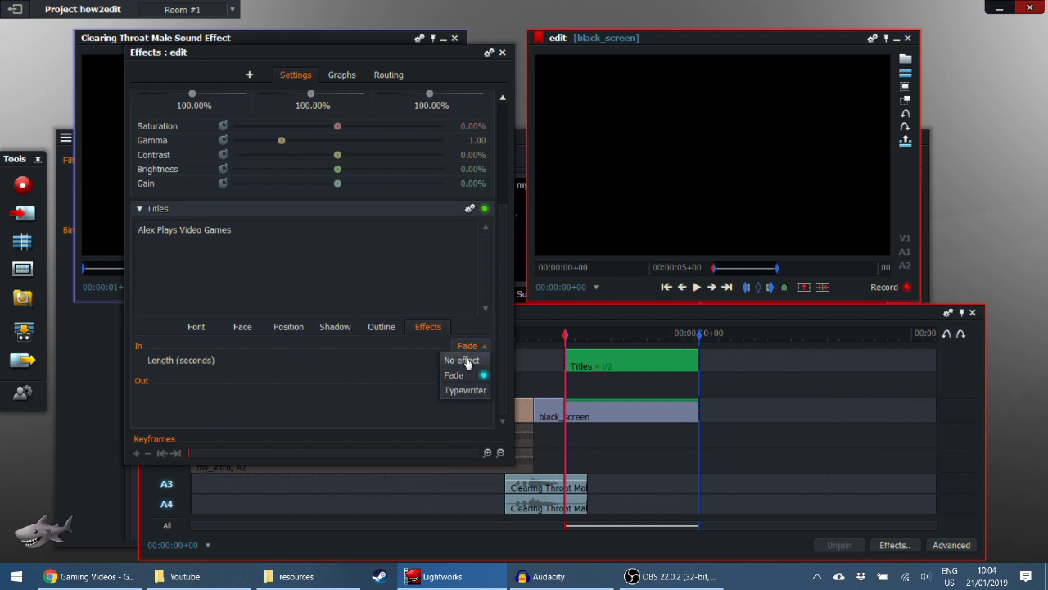
pyautogui.click(463, 360)
# Set the title's opacity to 0% and enable keyframes for the opacity.
pyautogui.click(195, 326)
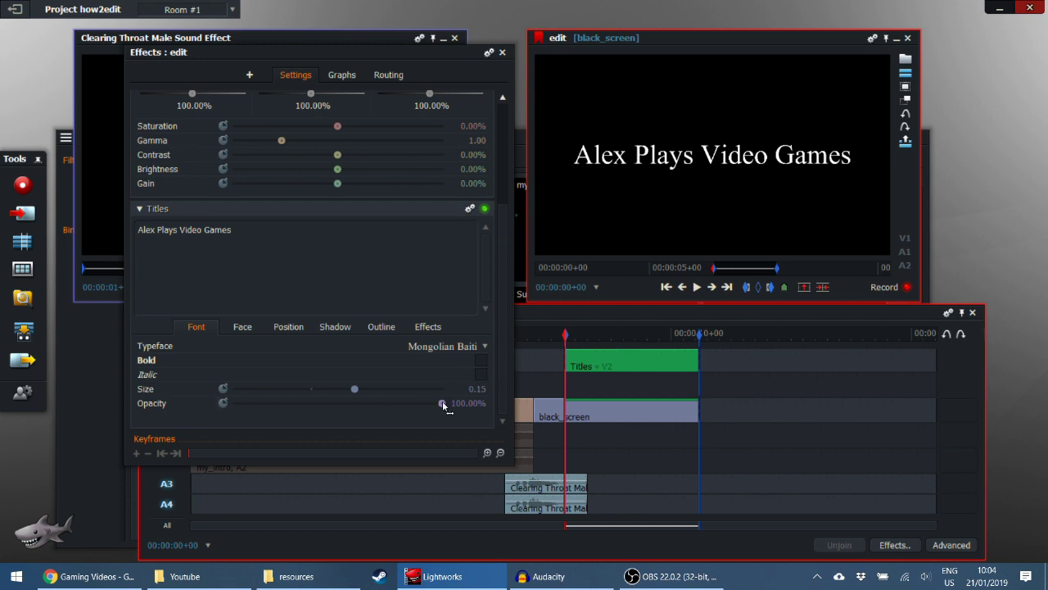
pyautogui.moveTo(442, 403); pyautogui.dragTo(188, 402)
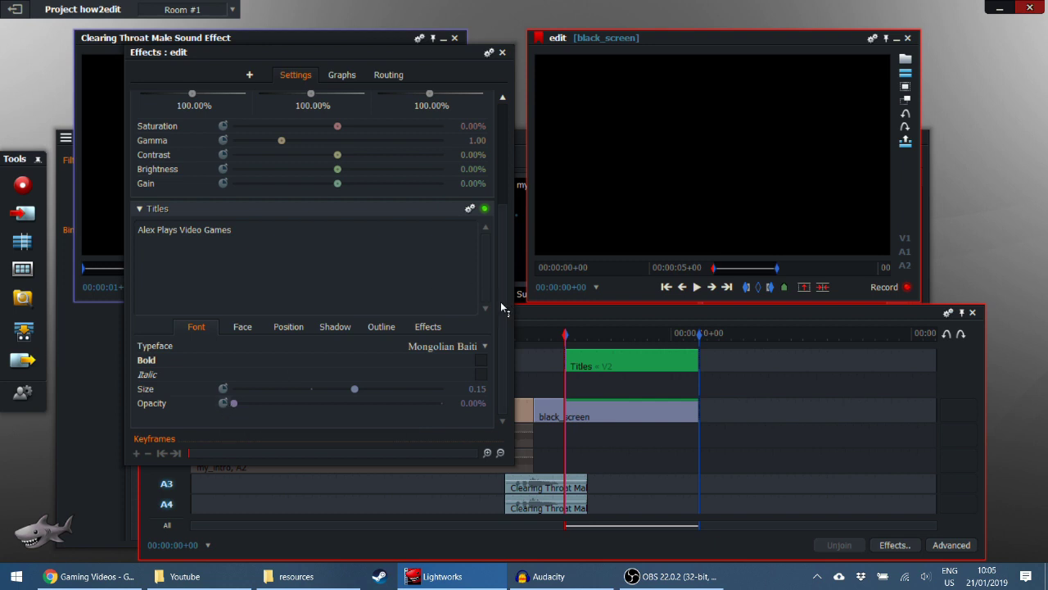
pyautogui.scroll(2, 500, 302)
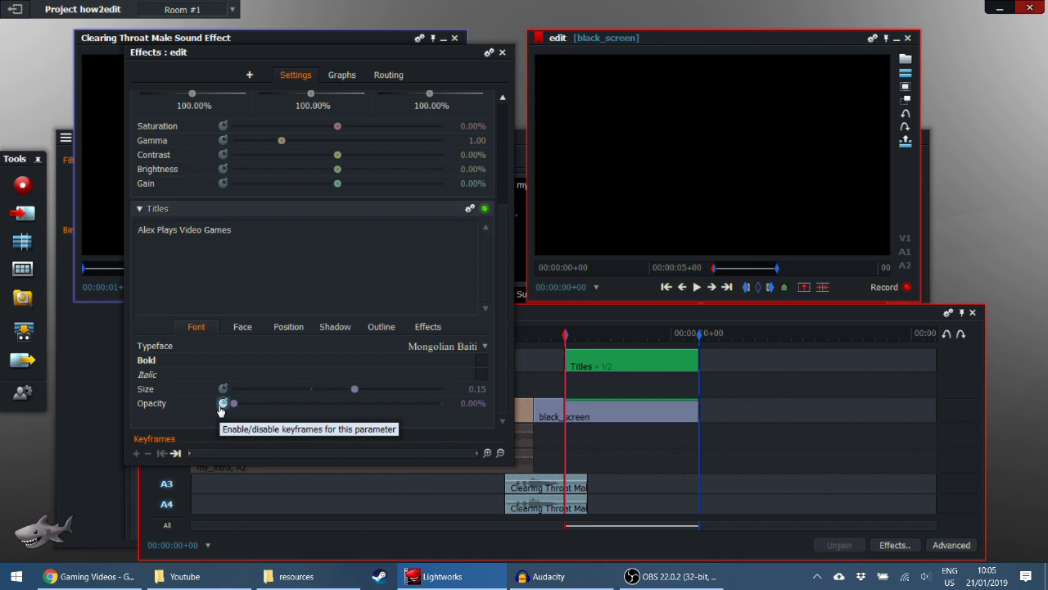
pyautogui.click(223, 403)
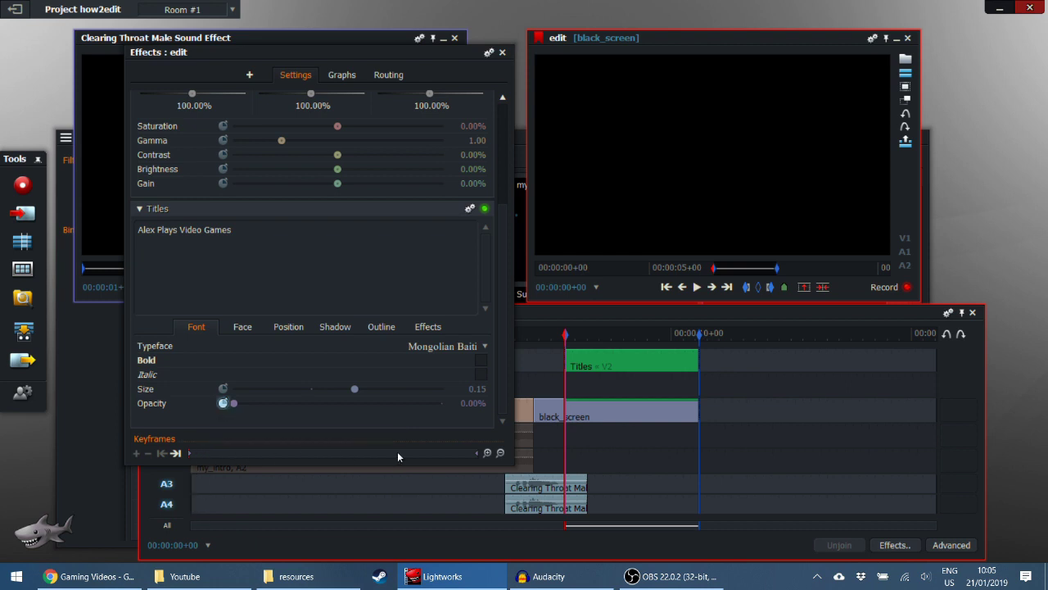
# Add a 100% opacity keyframe shortly after the title's start and play the fade-in.
pyautogui.click(176, 453)
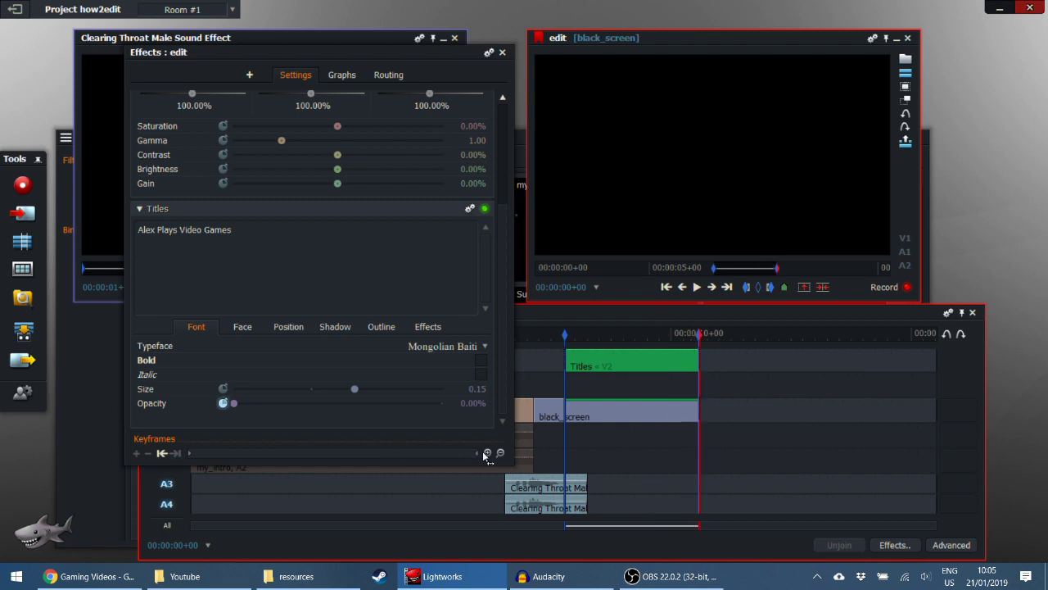
pyautogui.moveTo(473, 456); pyautogui.dragTo(215, 464)
pyautogui.moveTo(234, 403); pyautogui.dragTo(441, 403)
pyautogui.moveTo(219, 452); pyautogui.dragTo(190, 455)
pyautogui.click(697, 286)
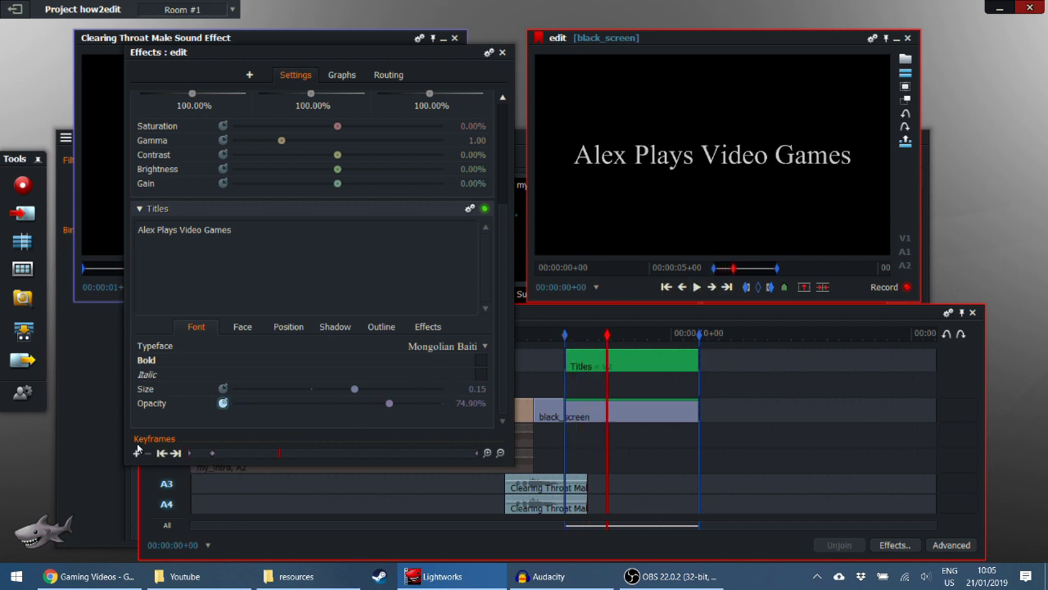
# Go to the title's last opacity keyframe and move back to a point shortly before it for the fade-out.
pyautogui.click(175, 453)
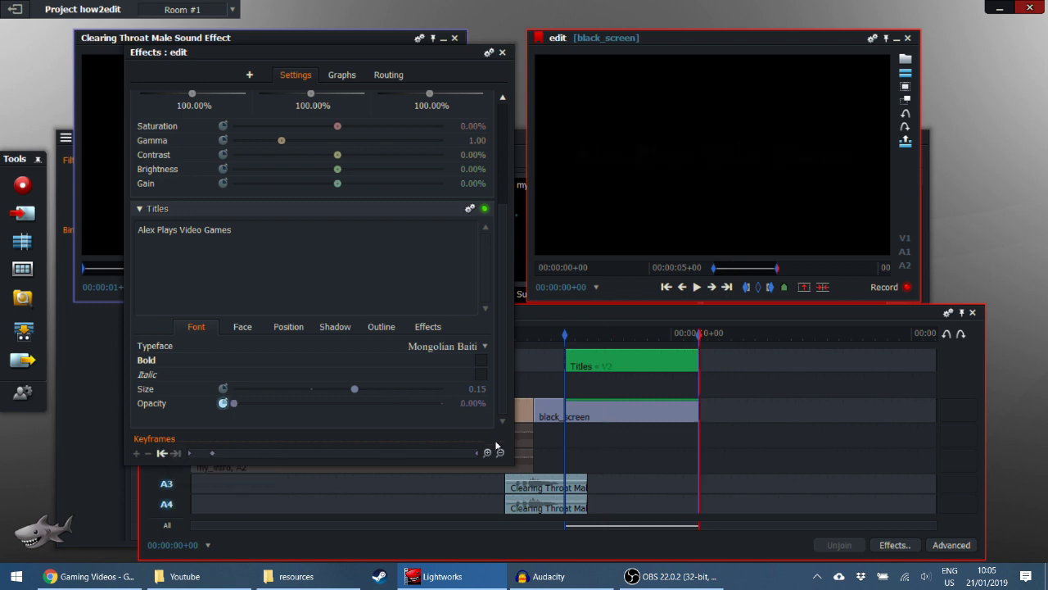
pyautogui.click(452, 453)
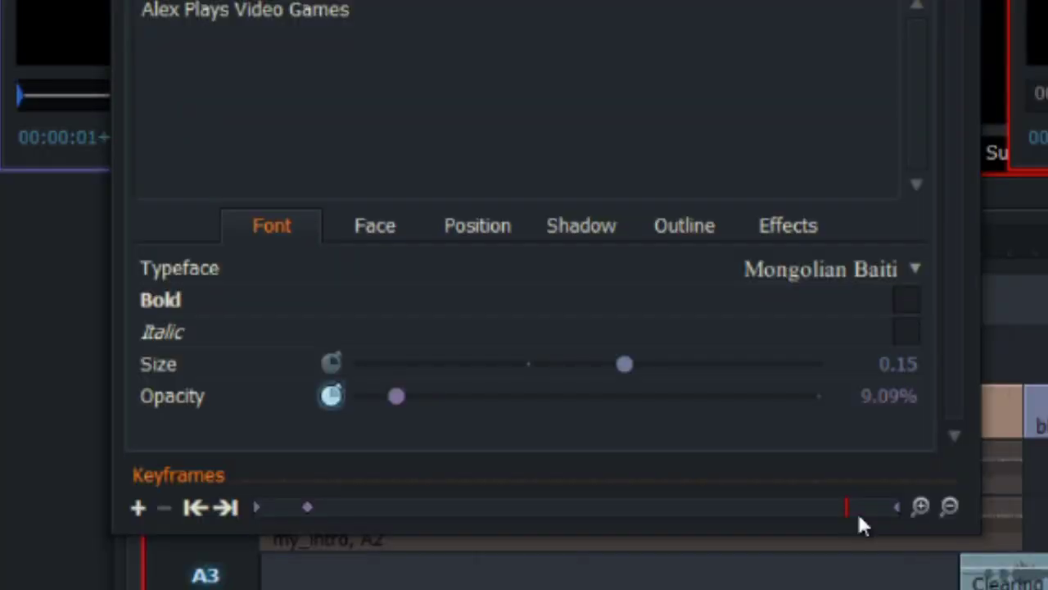
pyautogui.click(790, 506)
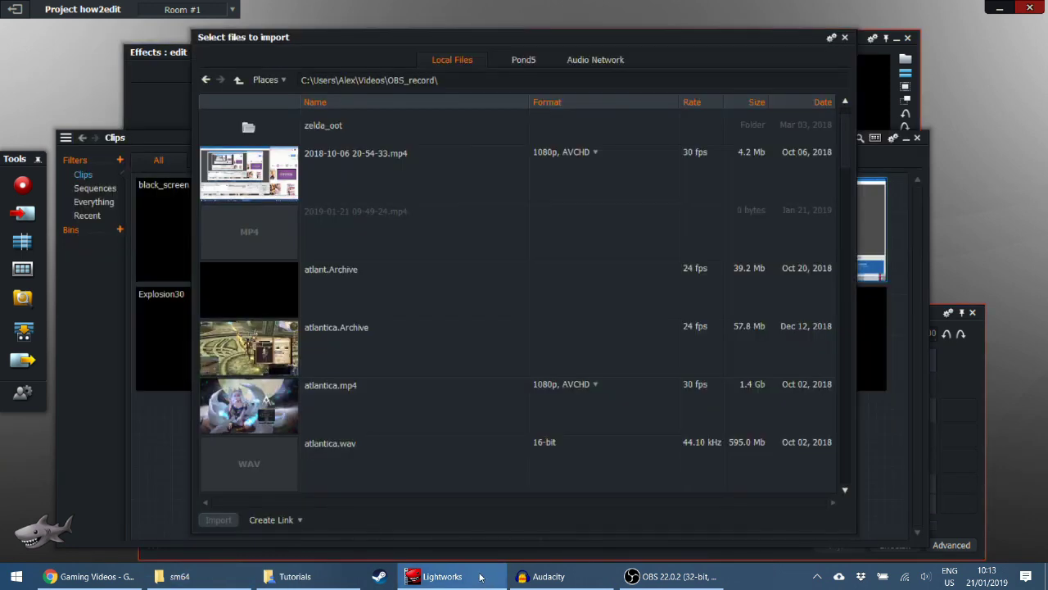
# Import part2.mp4 from the sm64 folder inside OBS_record.
pyautogui.scroll(1, 318, 166)
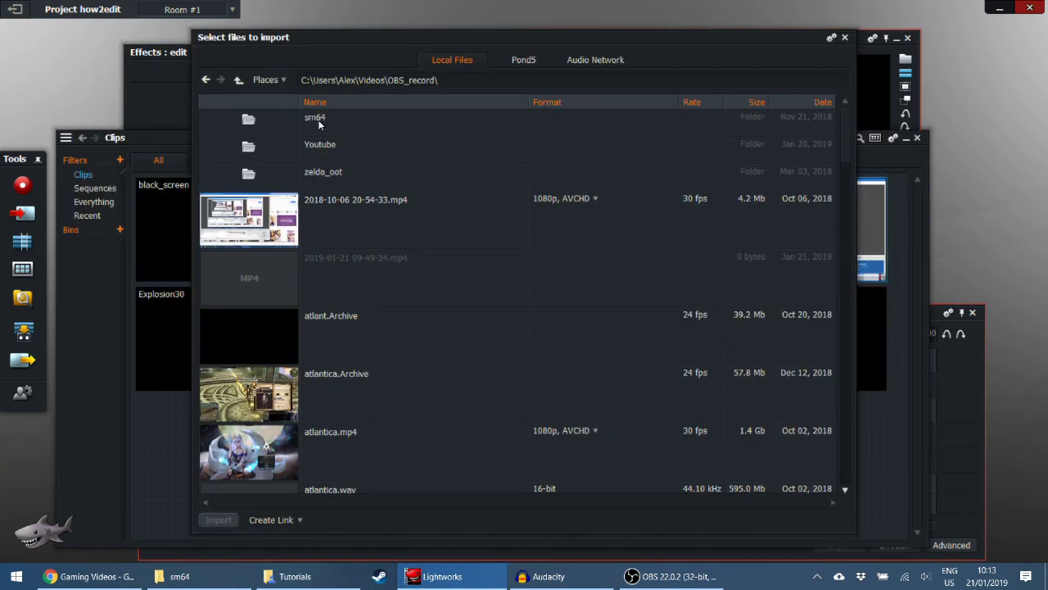
pyautogui.doubleClick(316, 119)
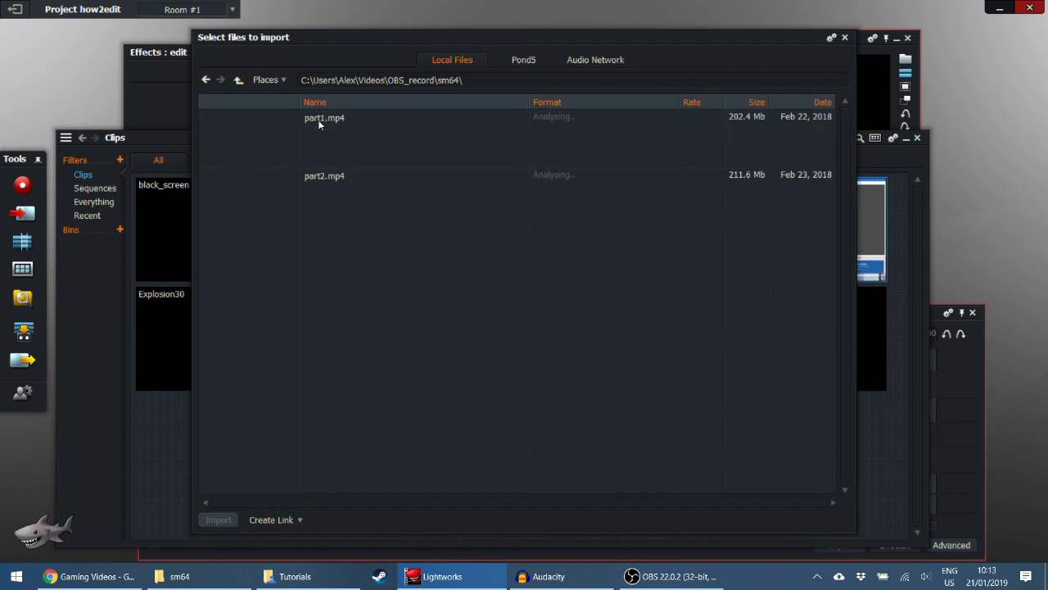
pyautogui.doubleClick(311, 185)
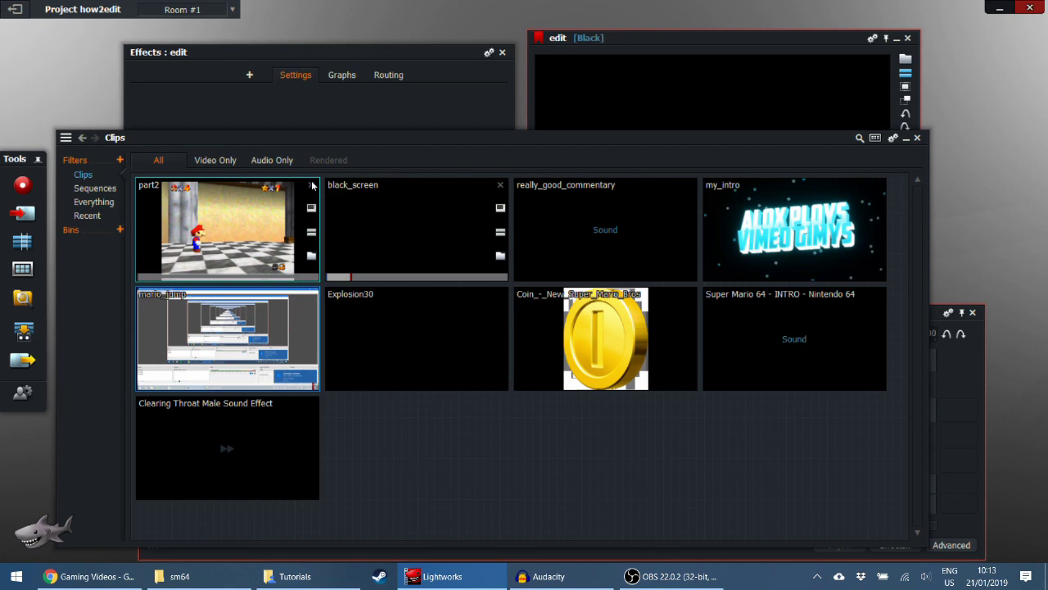
# Open the part2 clip and mark its section from about 00:03:37.12 to 00:04:14.05.
pyautogui.doubleClick(231, 227)
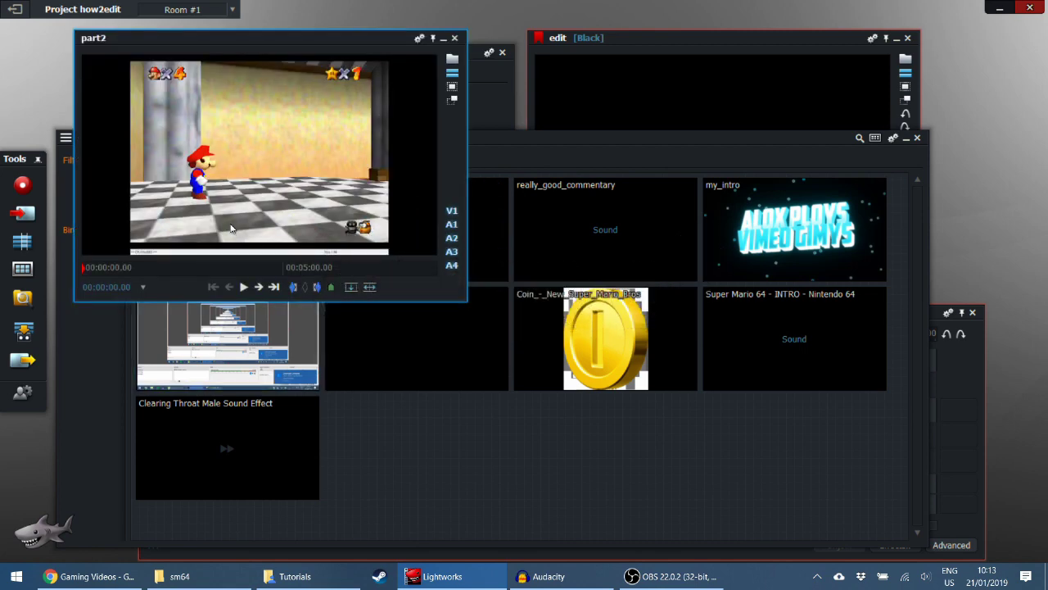
pyautogui.click(189, 267)
pyautogui.moveTo(188, 267); pyautogui.dragTo(325, 273)
pyautogui.click(318, 286)
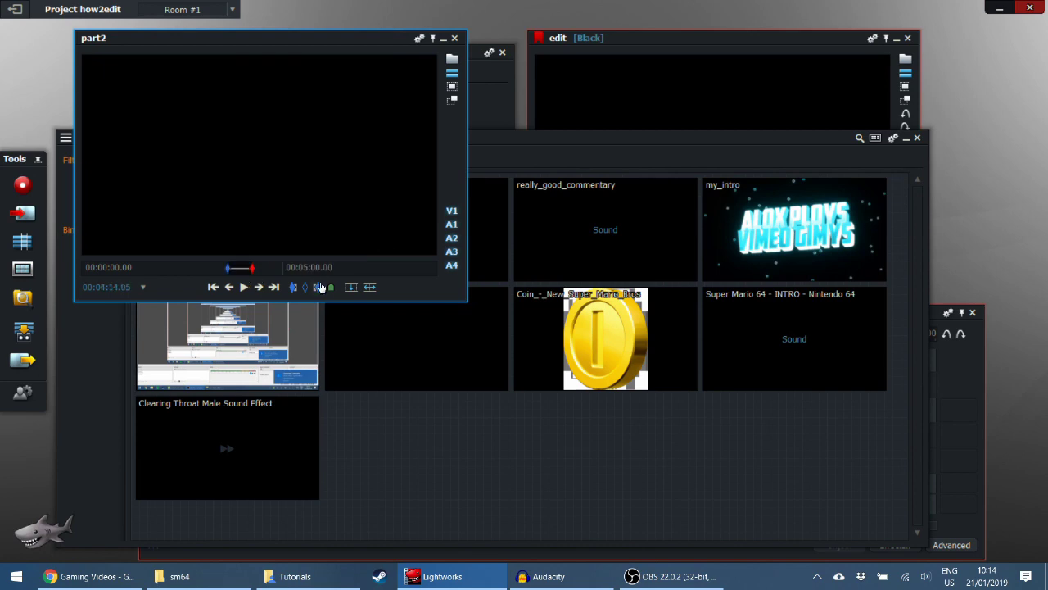
# Place the marked part2 section right after black_screen, undo it, and place it again with A1 and A2 enabled as well.
pyautogui.click(979, 353)
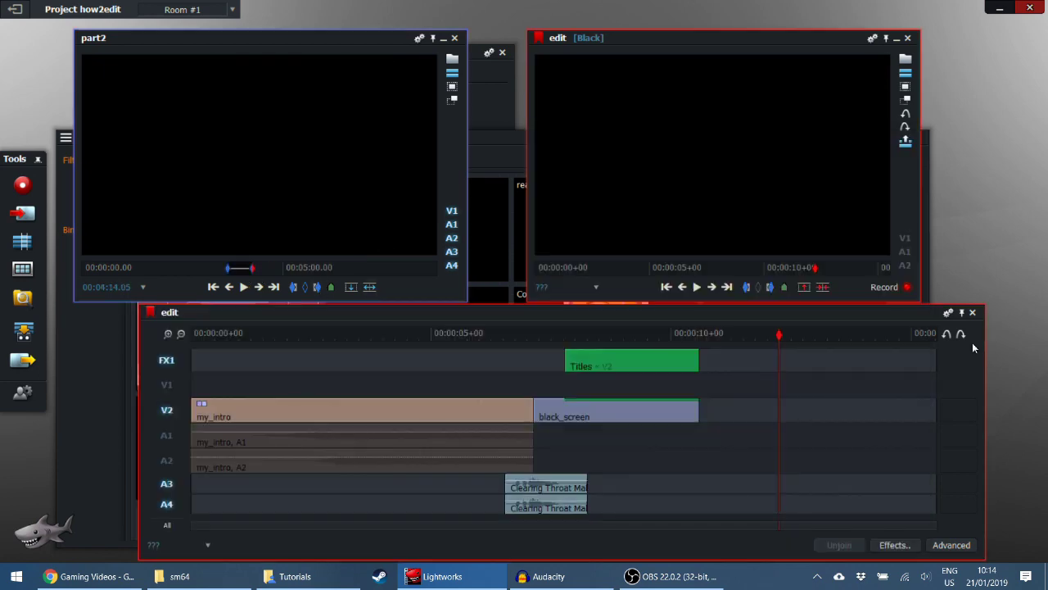
pyautogui.click(667, 287)
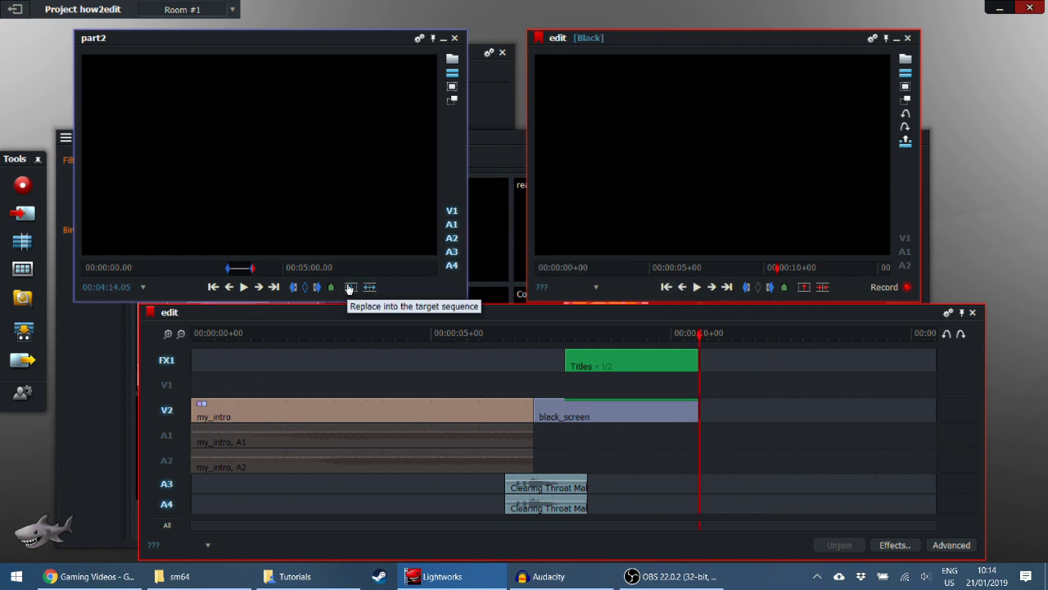
pyautogui.click(349, 287)
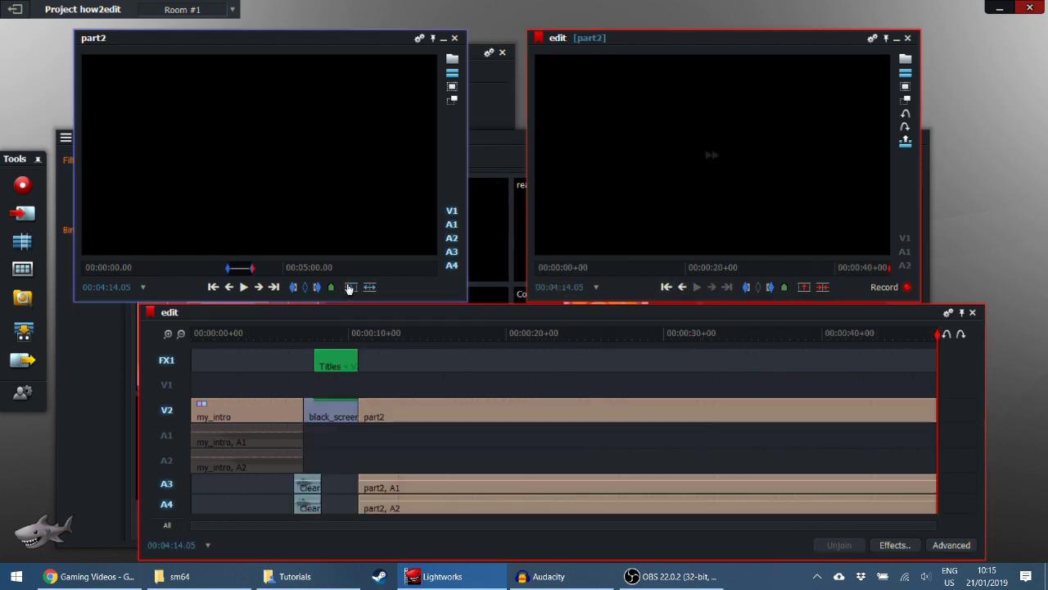
pyautogui.hotkey('ctrl', 'z')
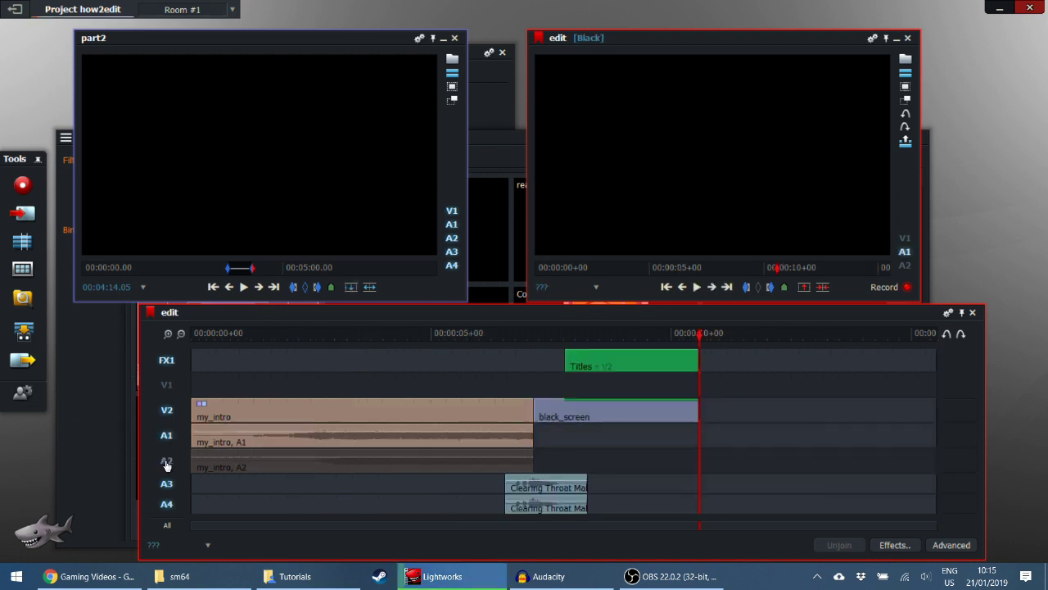
pyautogui.click(352, 288)
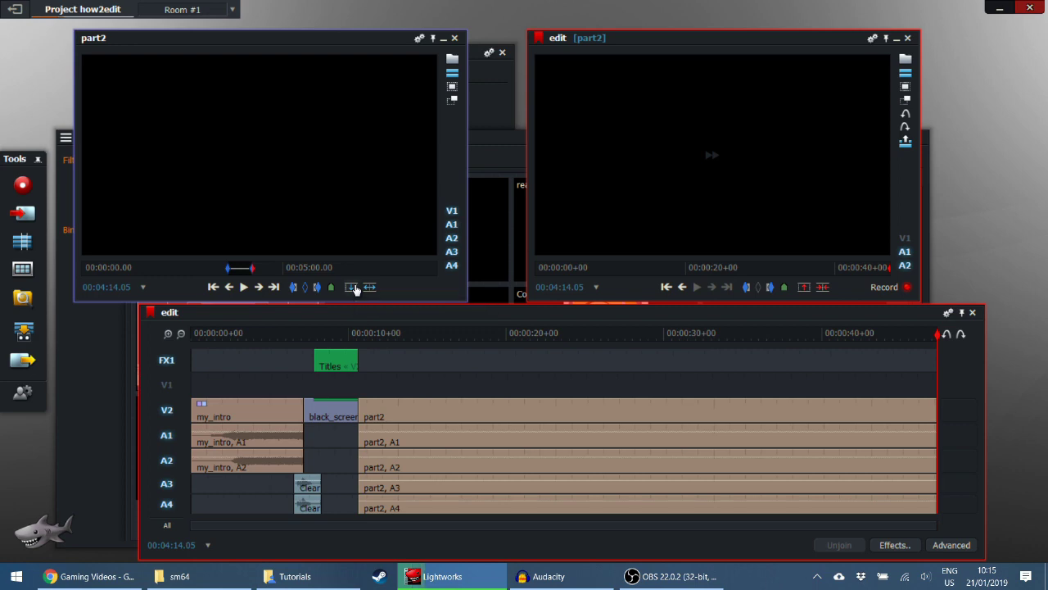
# Remove part2's audio from tracks A3 and A4 only, disabling A1 and A2 and temporarily excluding V2 after undoing a removal that included it.
pyautogui.click(162, 438)
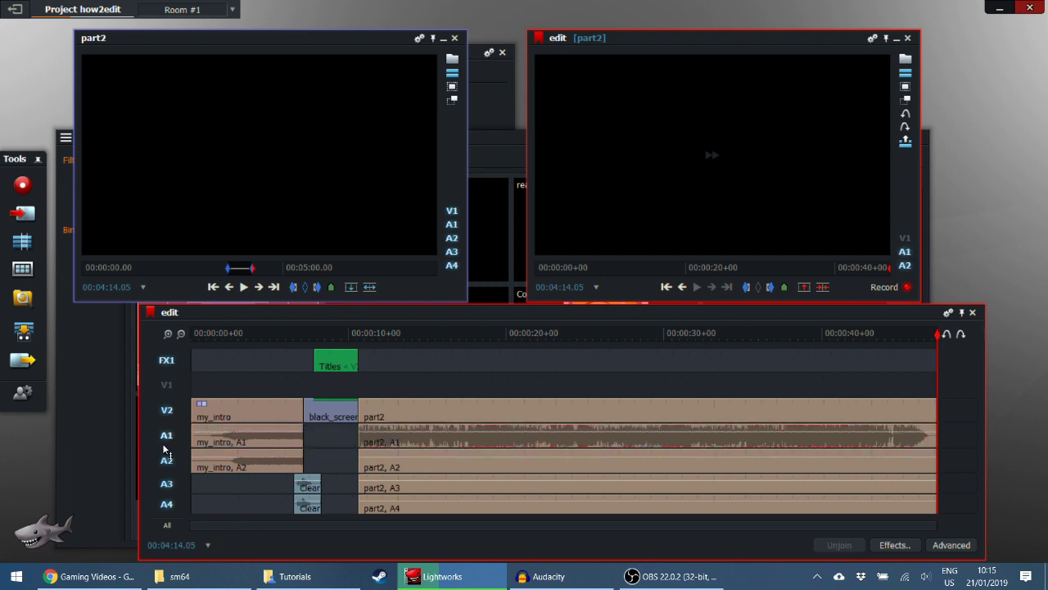
pyautogui.click(163, 459)
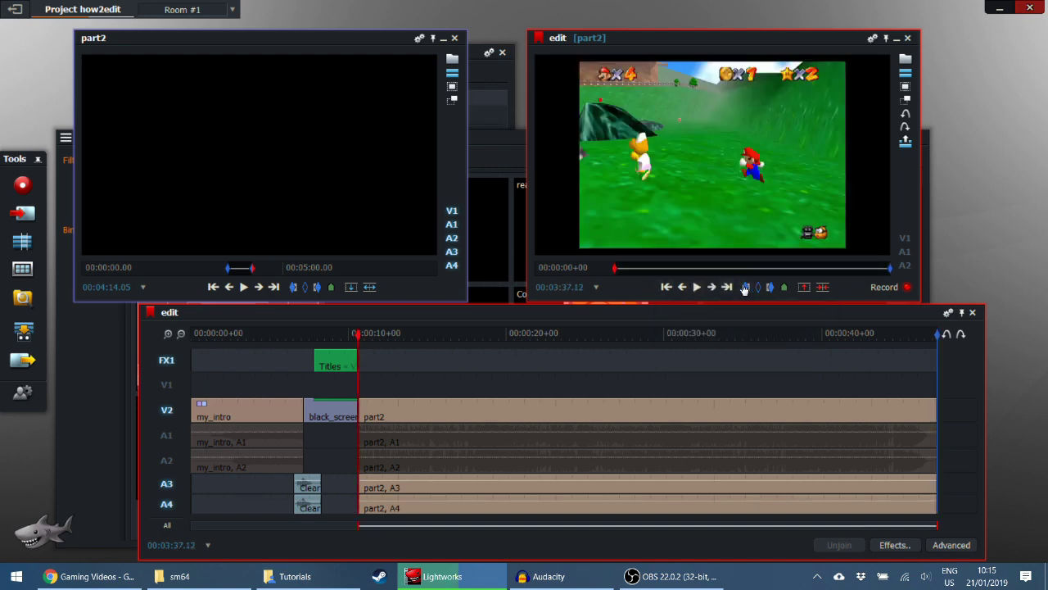
pyautogui.click(804, 287)
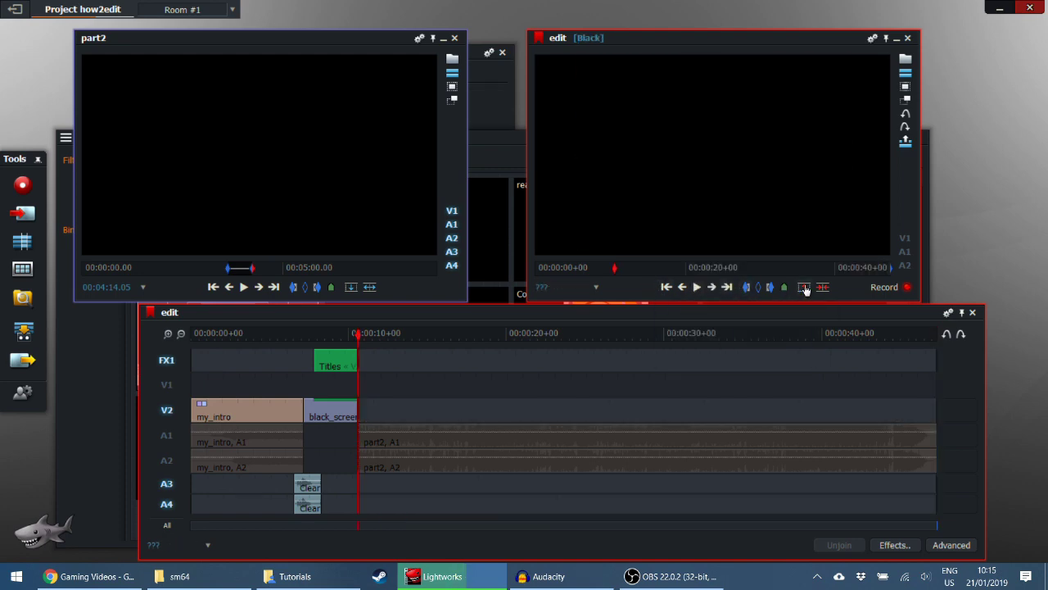
pyautogui.hotkey('ctrl', 'z')
pyautogui.click(167, 408)
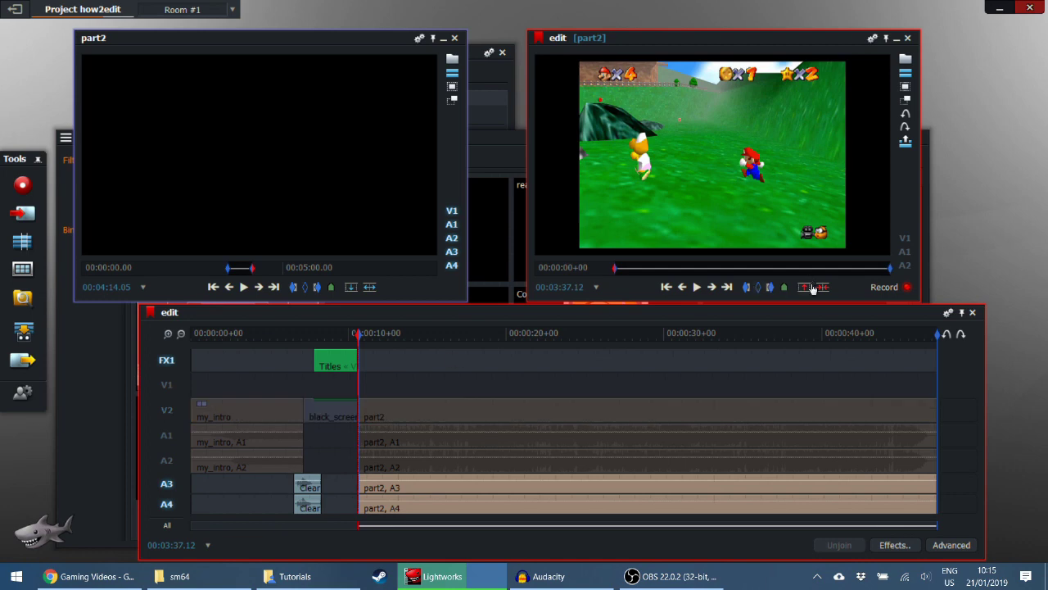
pyautogui.click(808, 287)
pyautogui.click(164, 411)
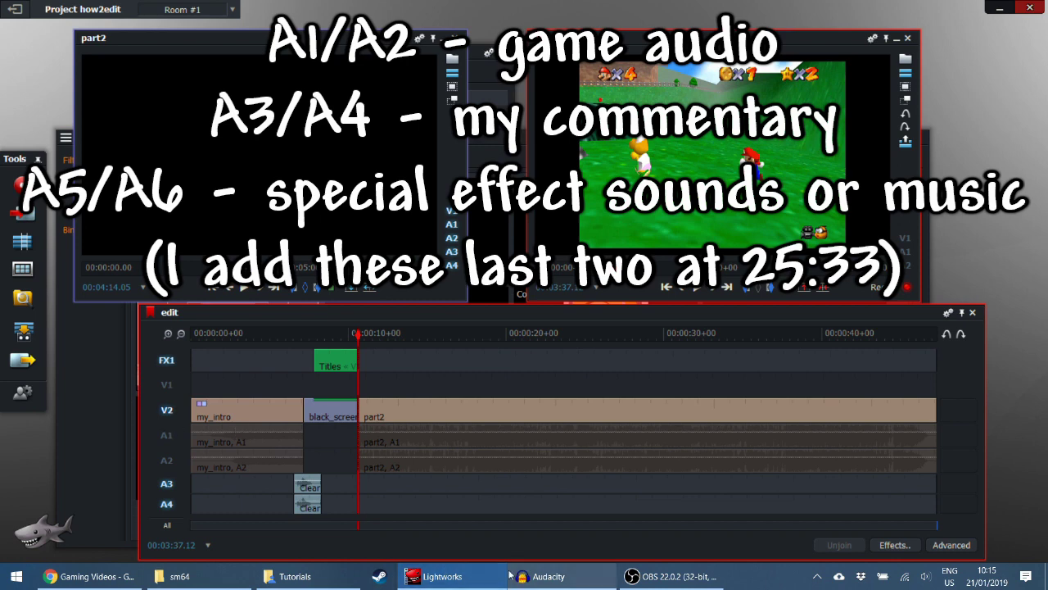
# Open the really_good_commentary sound clip, play it and mark its full length.
pyautogui.click(22, 269)
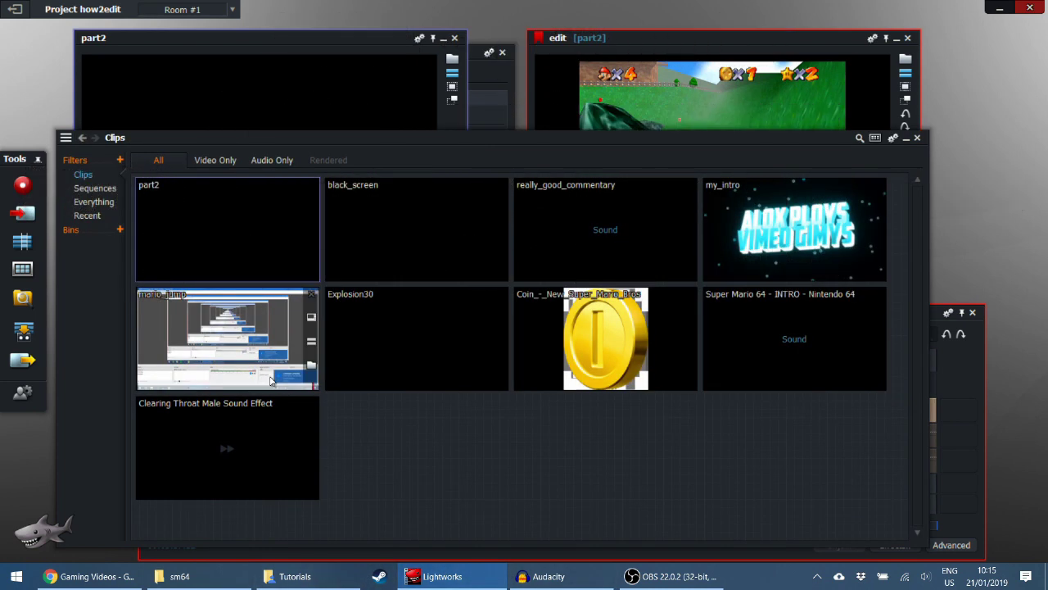
pyautogui.doubleClick(558, 212)
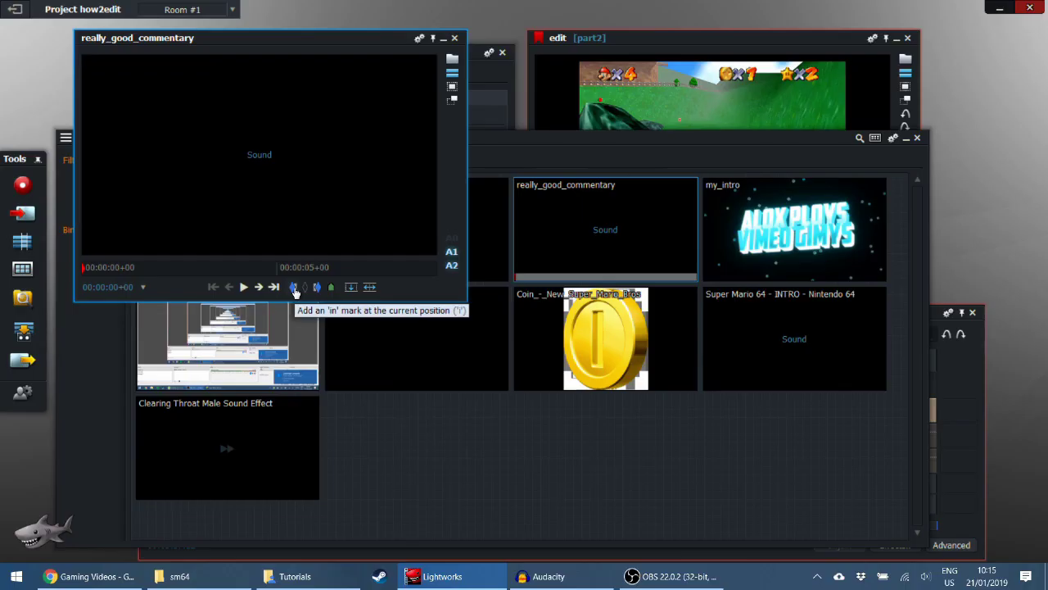
pyautogui.click(243, 288)
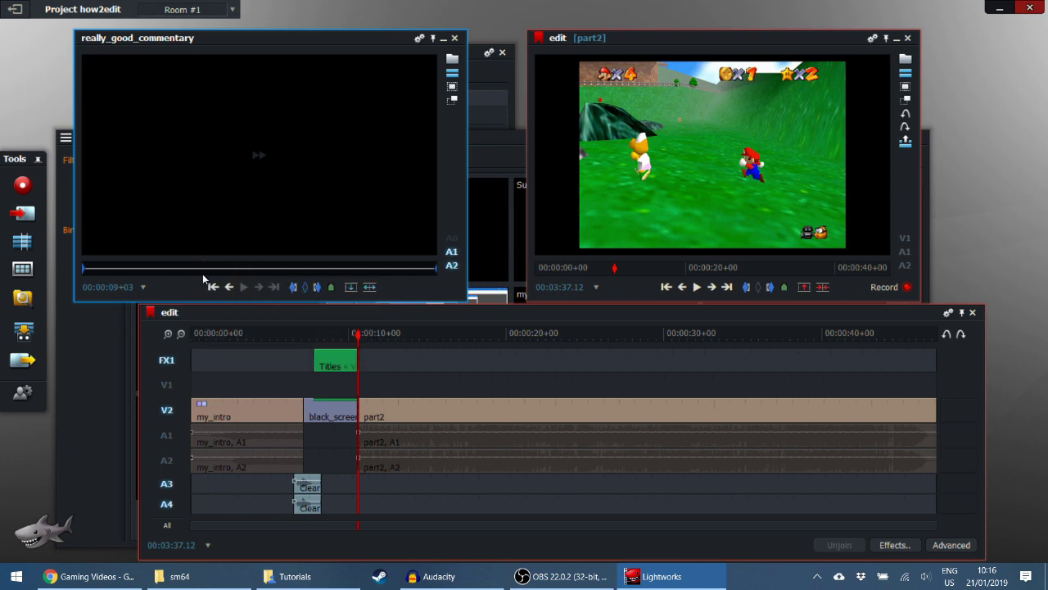
# Find 00:03:55.03 in part2, enable A1 and A2, and delete part2's footage and audio before that point, closing the gap.
pyautogui.moveTo(721, 334); pyautogui.dragTo(753, 344)
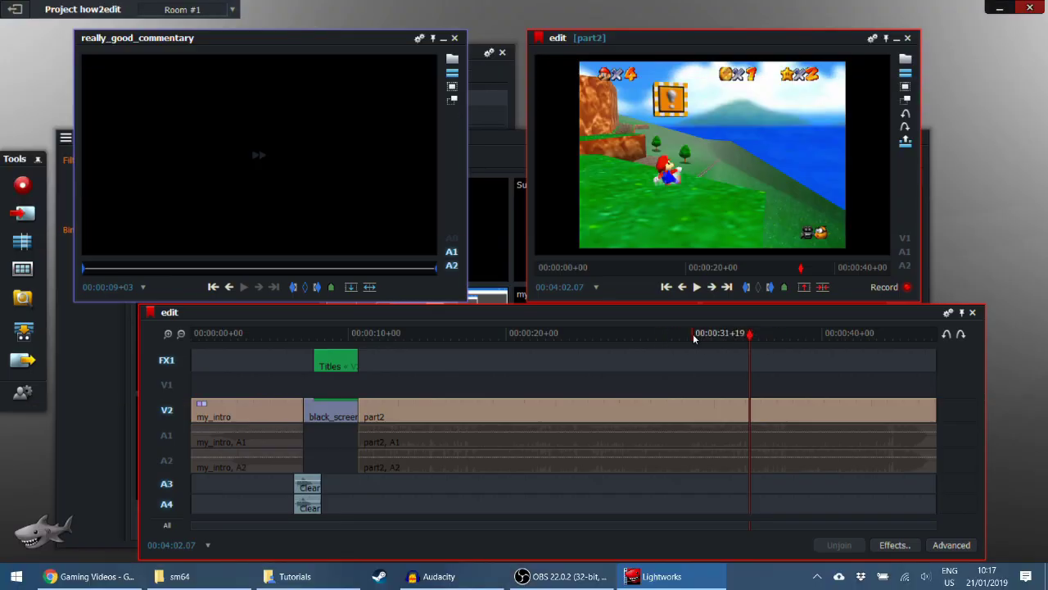
pyautogui.moveTo(748, 334)
pyautogui.mouseDown()
pyautogui.moveTo(707, 335)
pyautogui.moveTo(862, 337)
pyautogui.moveTo(681, 345)
pyautogui.moveTo(638, 360)
pyautogui.mouseUp()
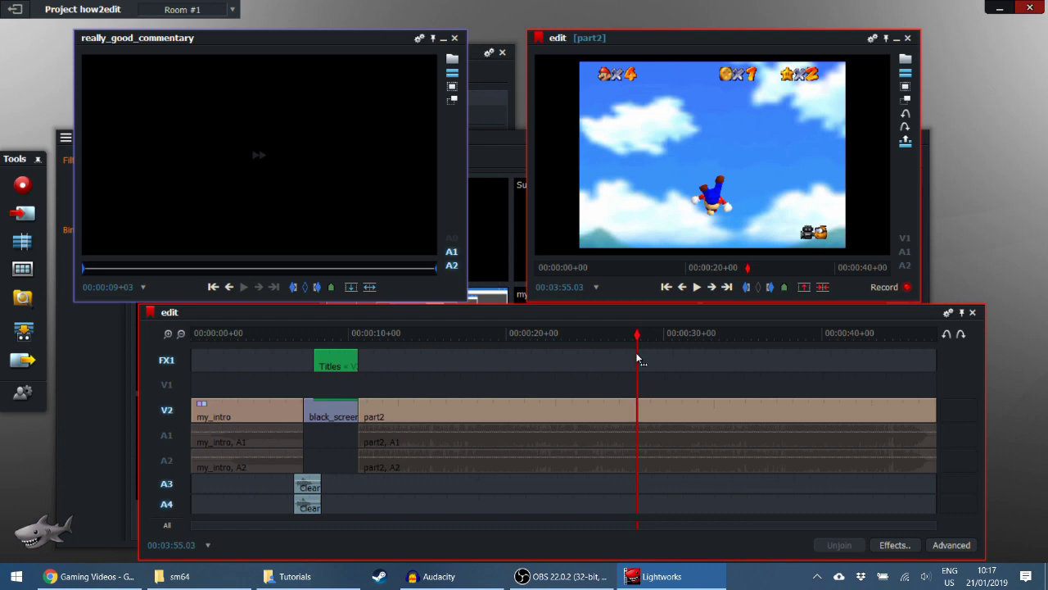
pyautogui.moveTo(167, 436); pyautogui.dragTo(166, 461)
pyautogui.click(773, 290)
pyautogui.click(748, 289)
pyautogui.click(822, 286)
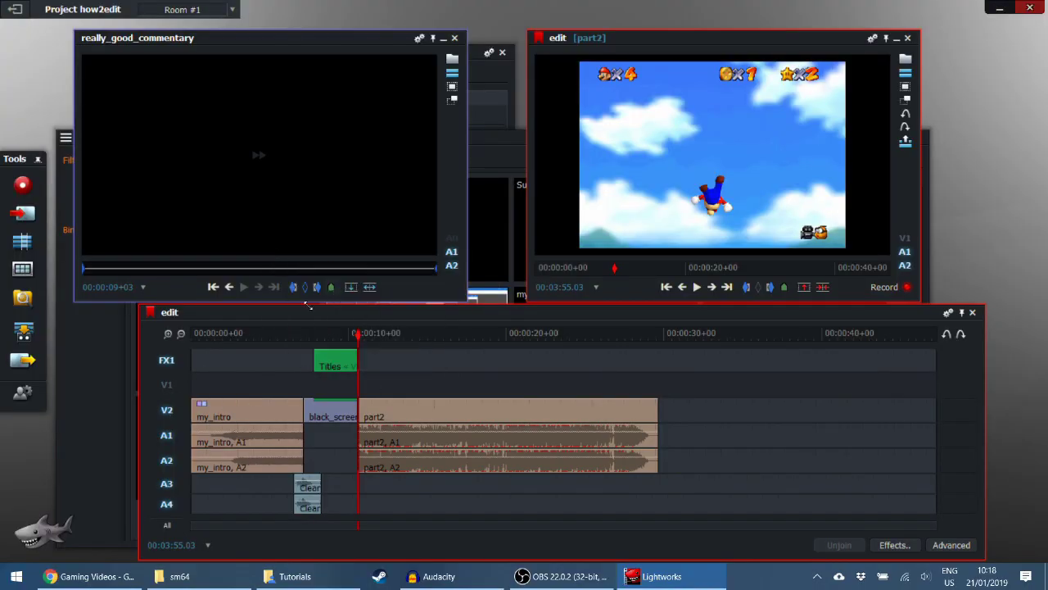
# Disable A1 and A2 and place the marked commentary on A3 and A4 at the start of part2.
pyautogui.click(166, 435)
pyautogui.click(167, 460)
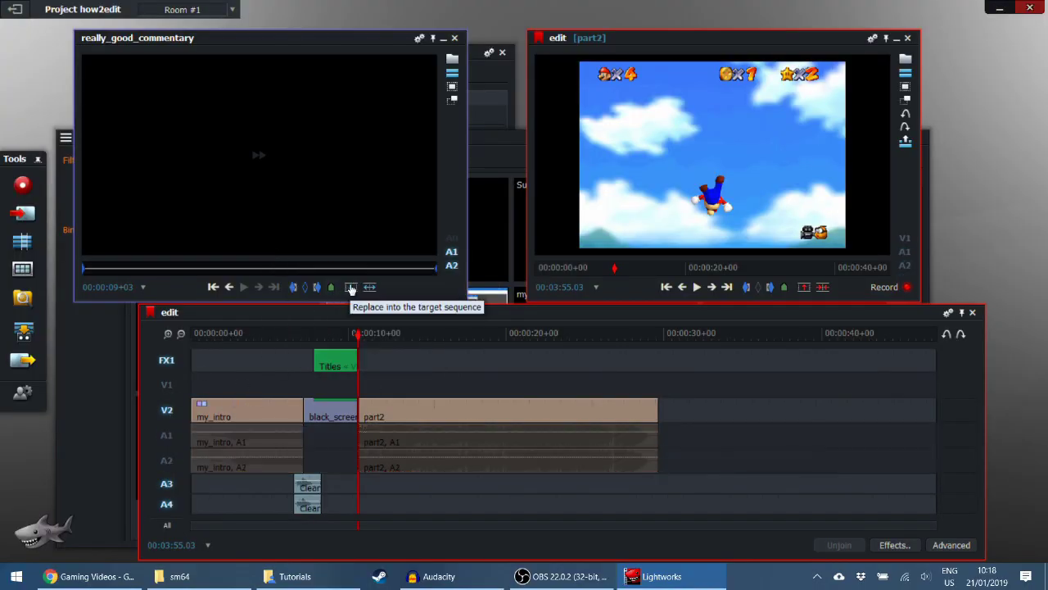
pyautogui.click(351, 287)
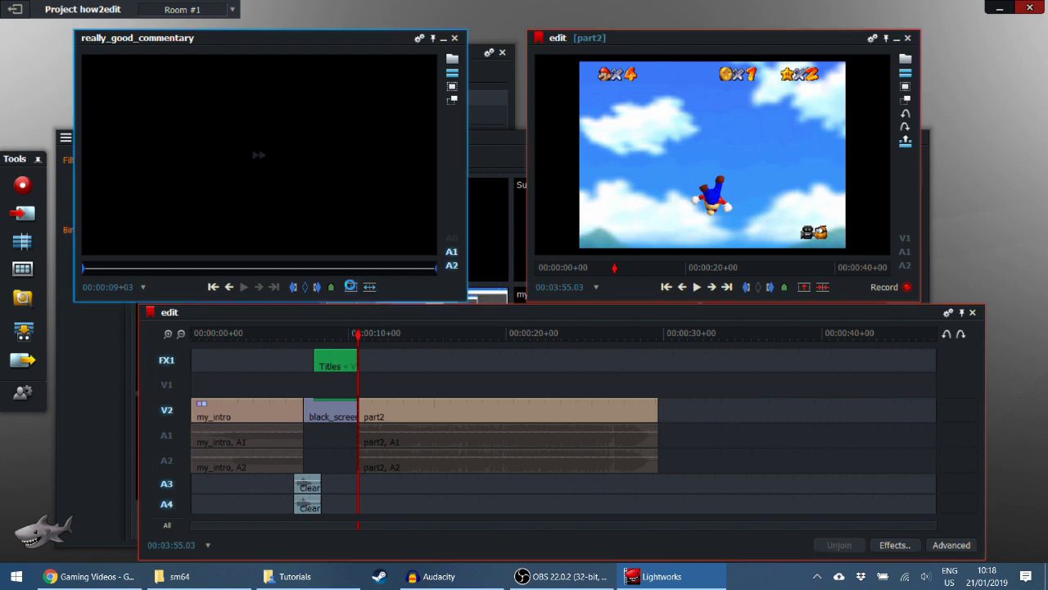
# Play the sequence from the start of part2 and trim off part2's black tail from about 00:04:13.27 with all tracks enabled.
pyautogui.click(360, 333)
pyautogui.click(697, 287)
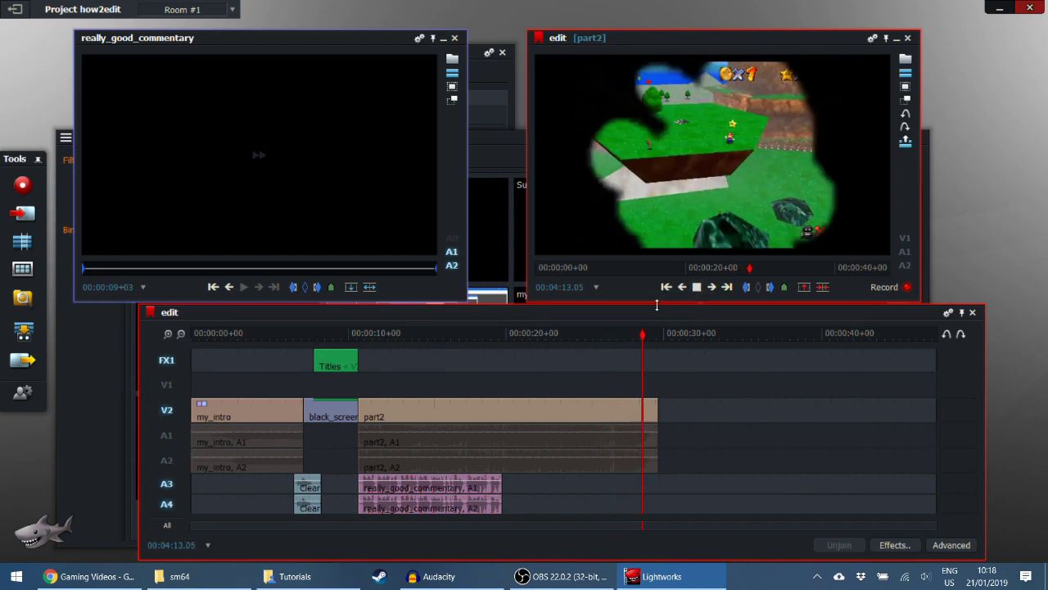
pyautogui.click(643, 332)
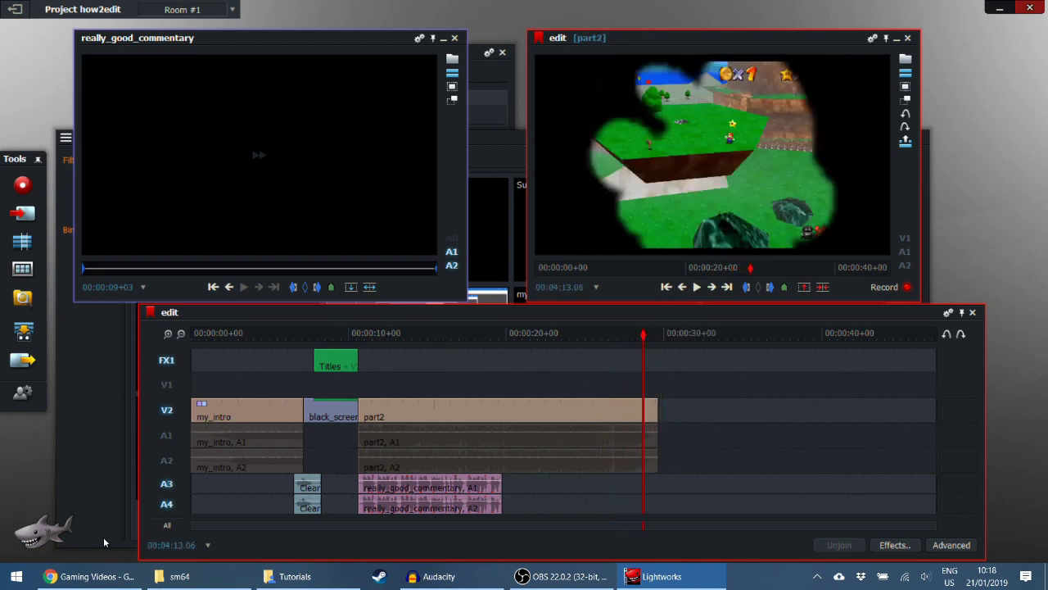
pyautogui.moveTo(646, 338)
pyautogui.mouseDown()
pyautogui.moveTo(656, 344)
pyautogui.moveTo(653, 334)
pyautogui.mouseUp()
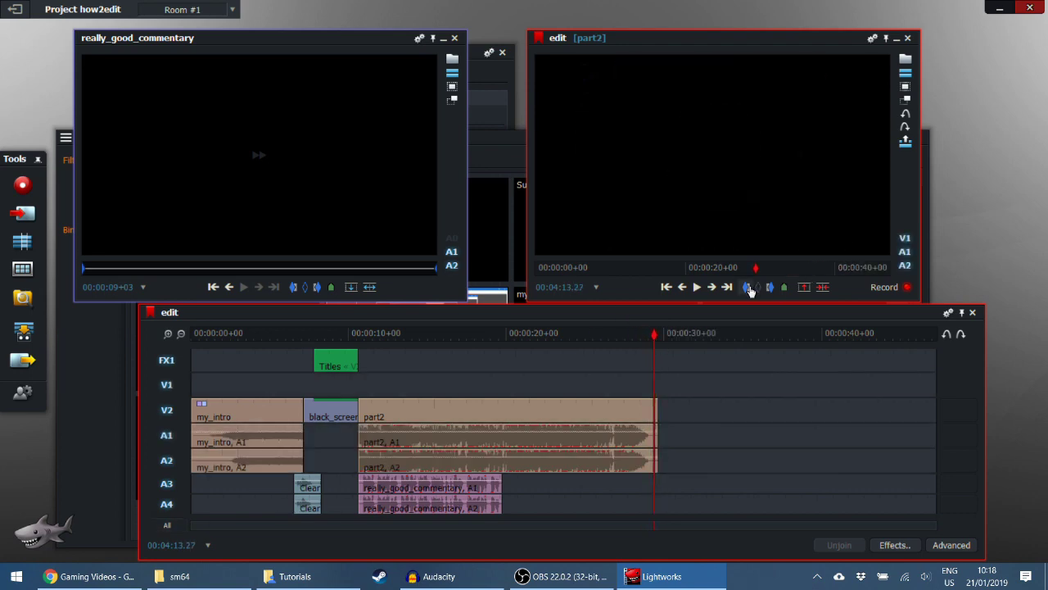
pyautogui.press('Right')
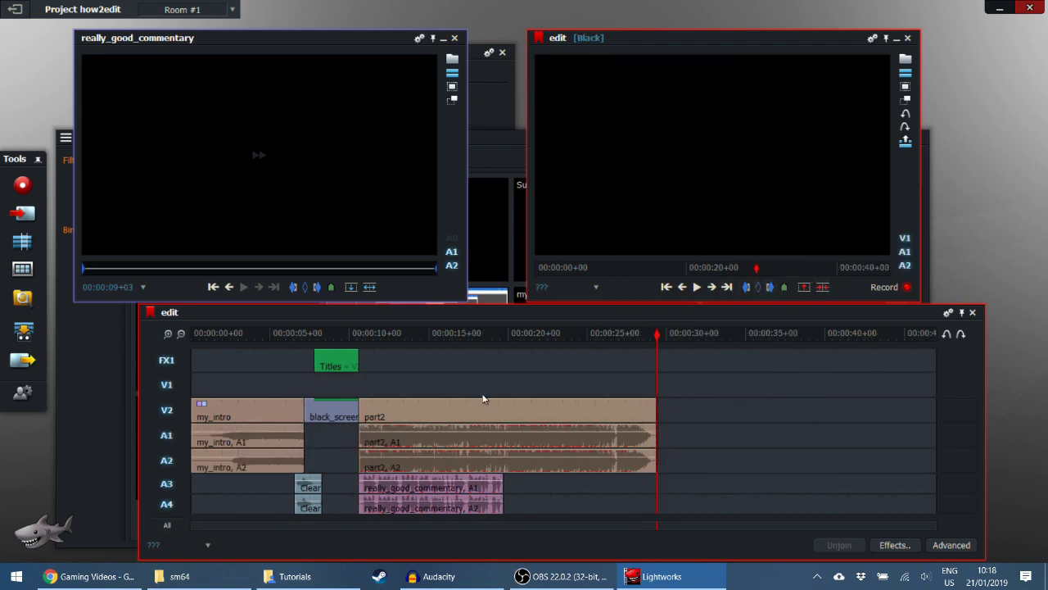
# Disable A1 and A2 and place a second copy of the commentary directly after the first on A3 and A4.
pyautogui.click(161, 435)
pyautogui.click(164, 460)
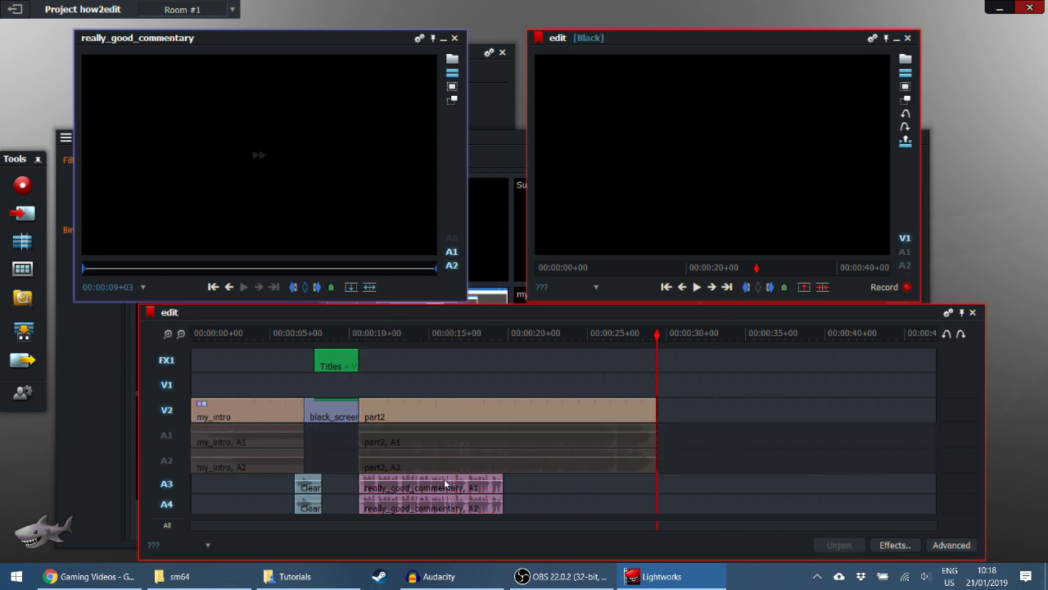
pyautogui.press('a')
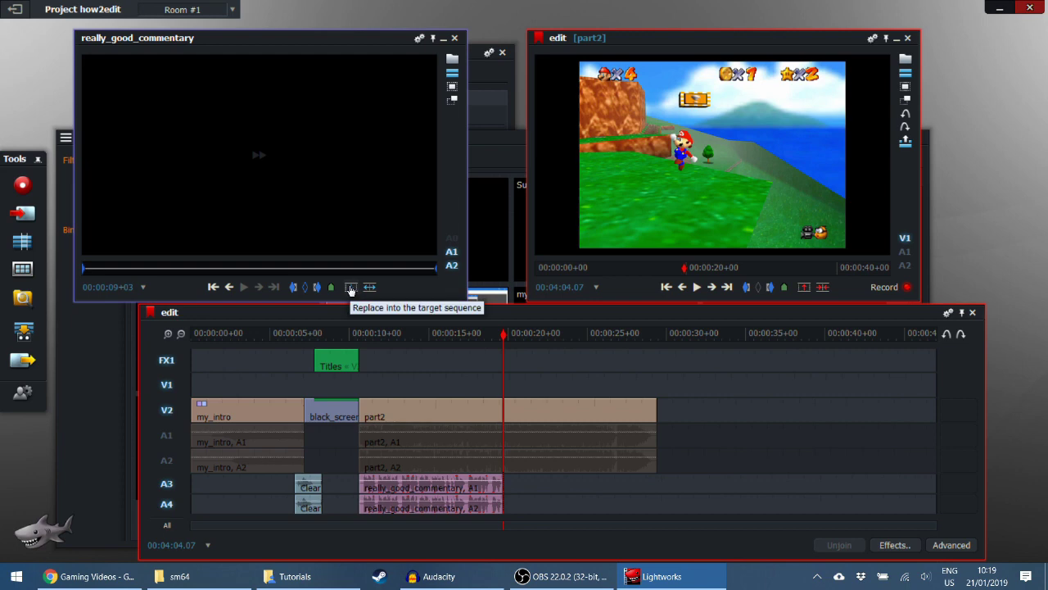
pyautogui.click(350, 286)
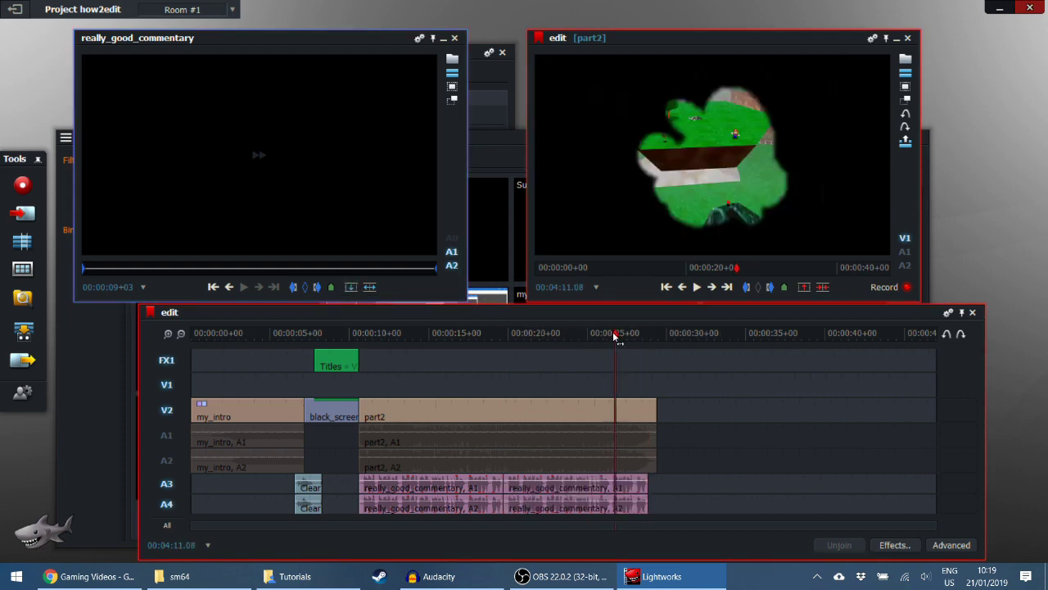
# Preview the section of part2 under the second commentary copy and move to 00:04:10.11.
pyautogui.click(584, 336)
pyautogui.click(695, 286)
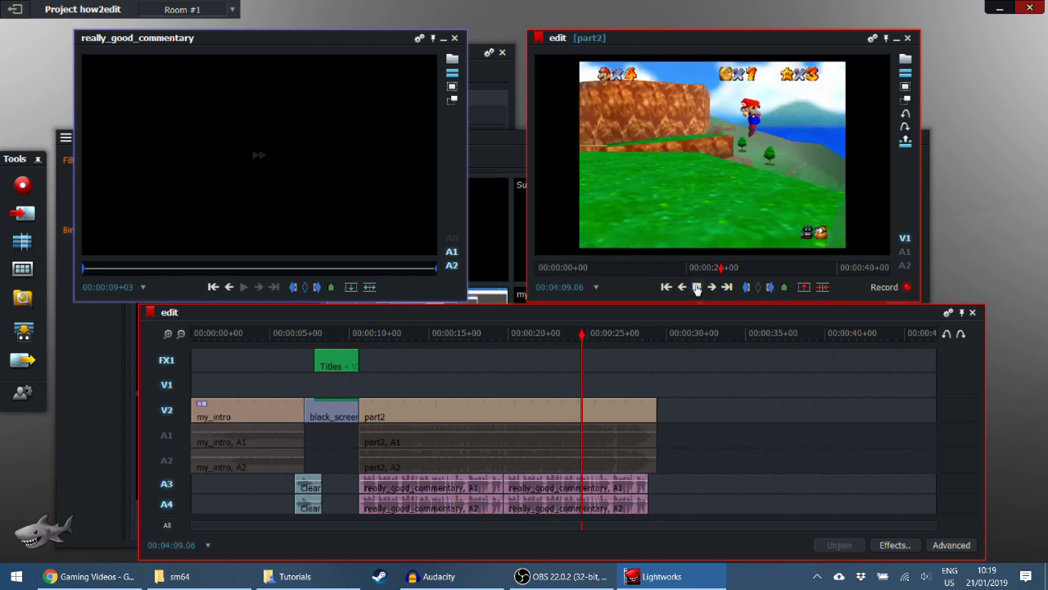
pyautogui.click(696, 287)
pyautogui.click(601, 336)
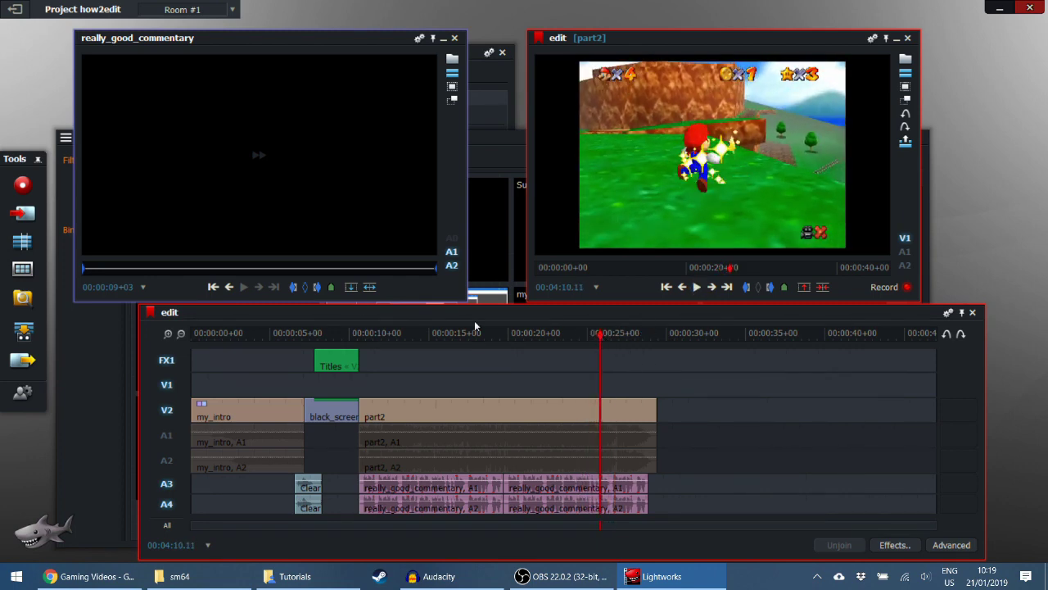
# Try placing another full commentary copy at 00:04:10.11 on A3 and A4, and undo the placement.
pyautogui.click(351, 286)
pyautogui.scroll(3, 540, 391)
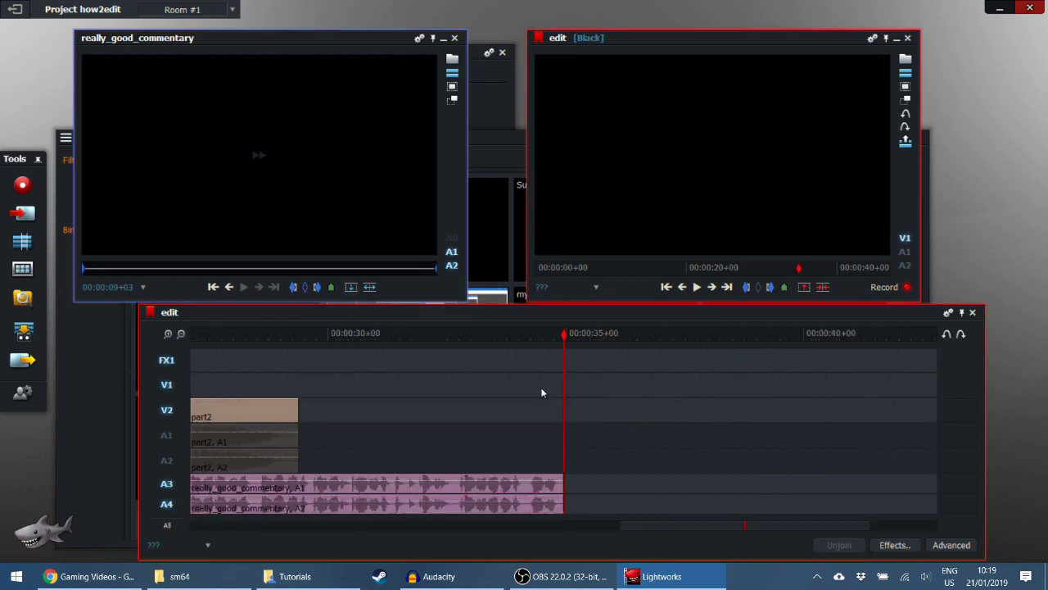
pyautogui.press('a')
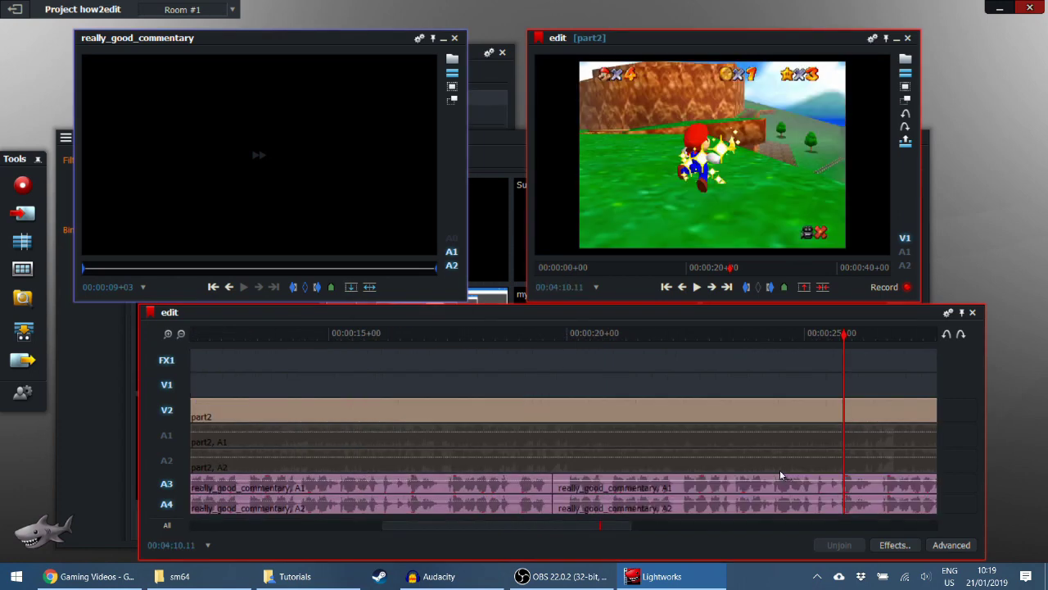
# Place the commentary from 00:00:00+09 onward on A3 and A4 at 00:04:10.08, over the rest of the second copy.
pyautogui.scroll(-2, 783, 476)
pyautogui.scroll(6, 735, 470)
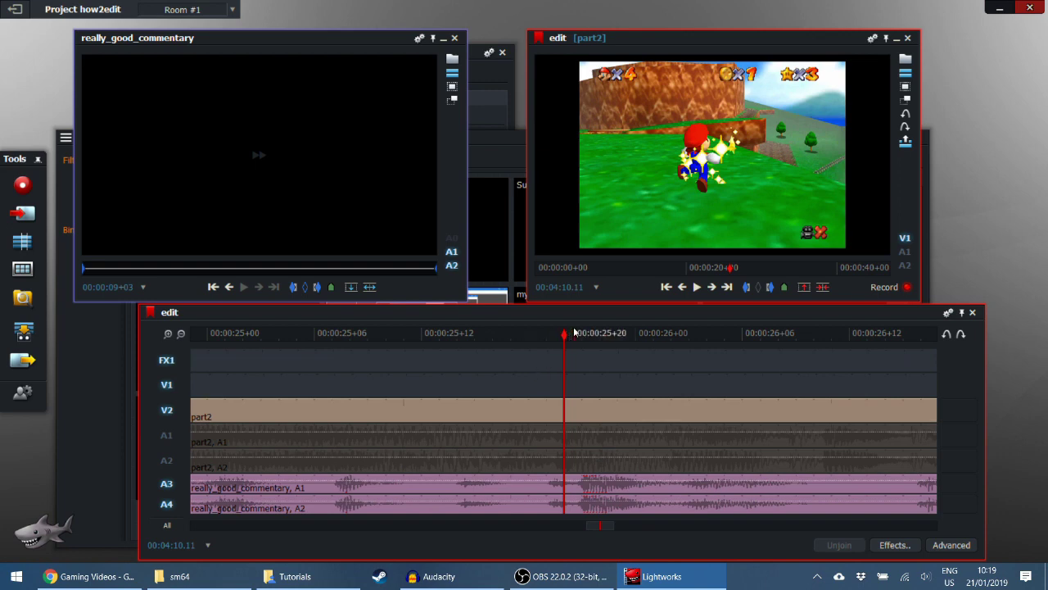
pyautogui.moveTo(573, 332); pyautogui.dragTo(543, 333)
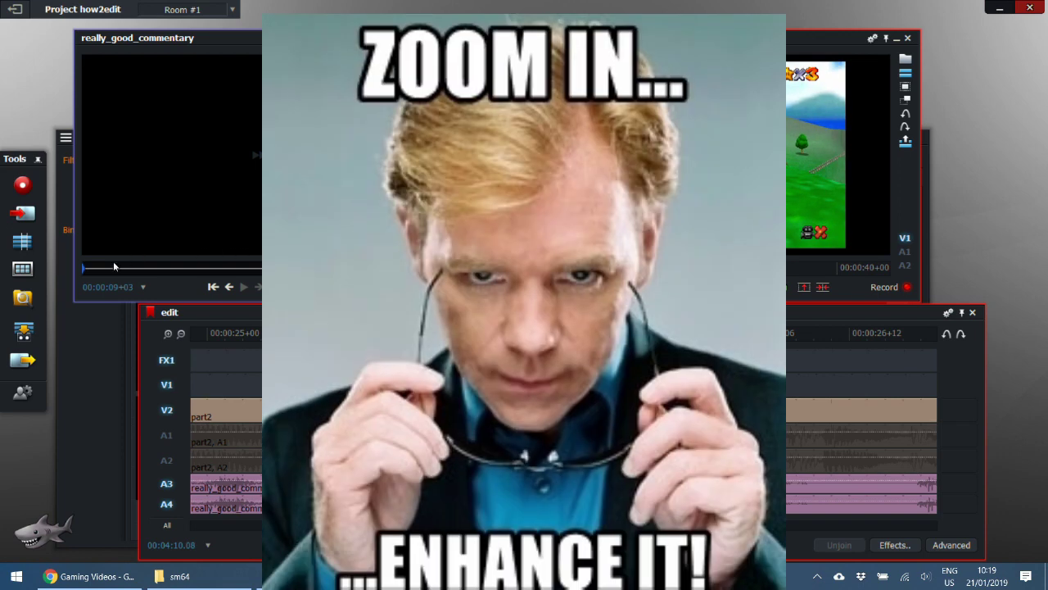
pyautogui.moveTo(120, 264); pyautogui.dragTo(96, 267)
pyautogui.click(351, 287)
pyautogui.scroll(-3, 389, 378)
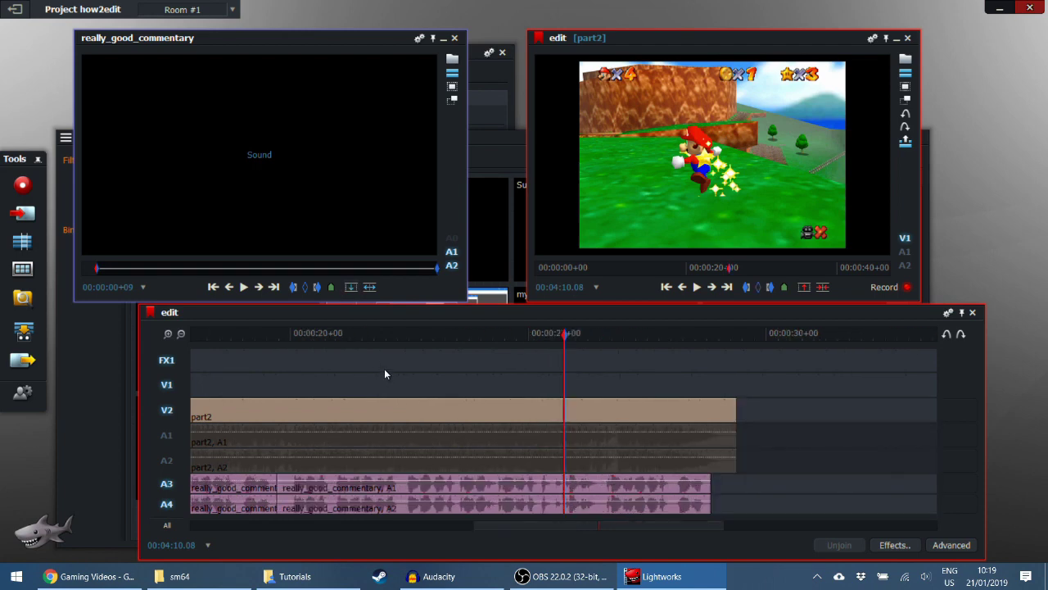
pyautogui.click(350, 287)
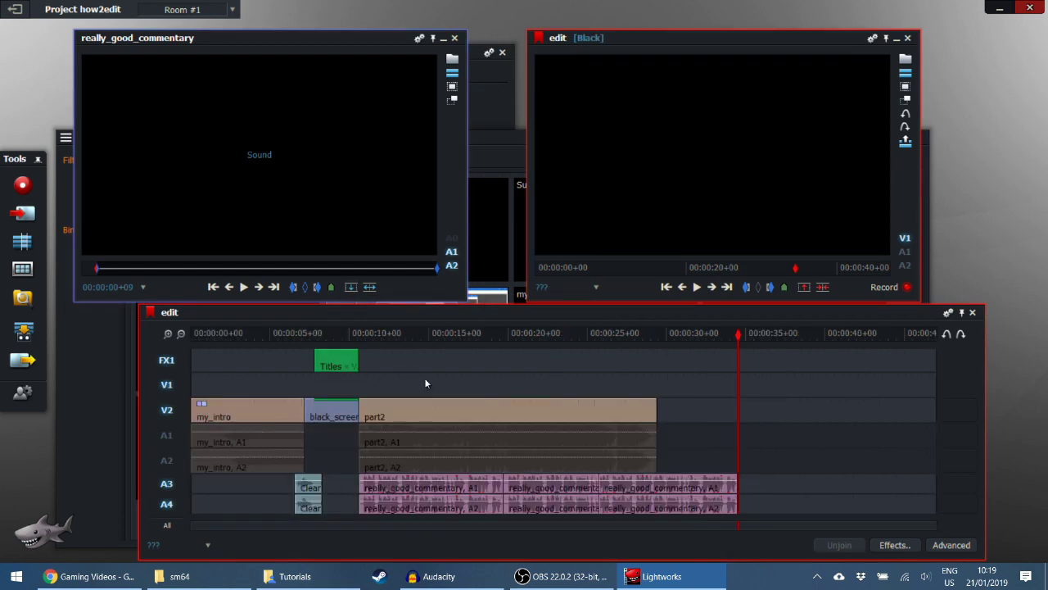
# Play the sequence across the join between the second and third commentary copies.
pyautogui.click(578, 335)
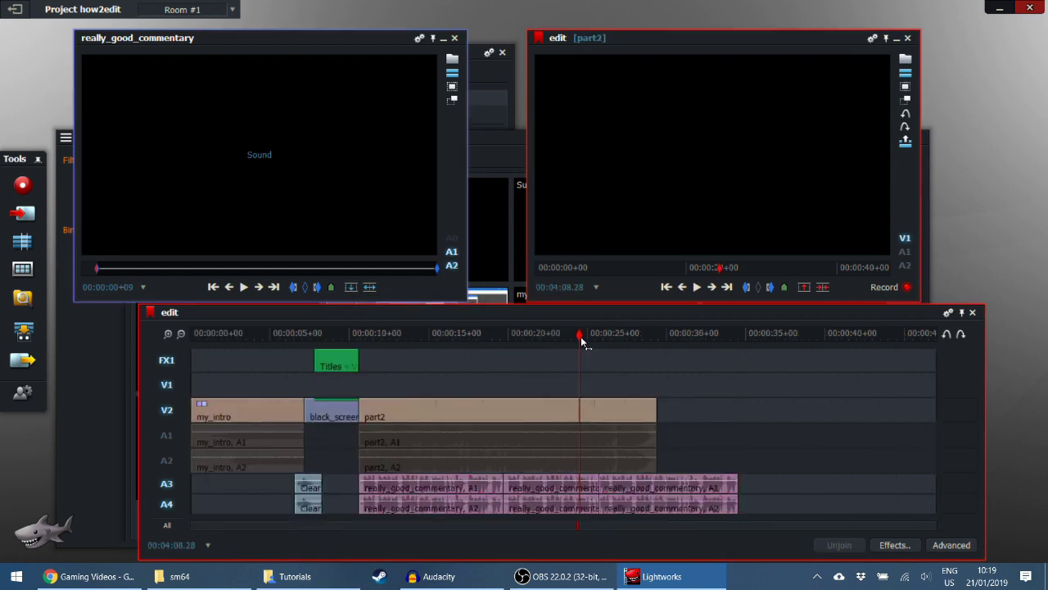
pyautogui.press('space')
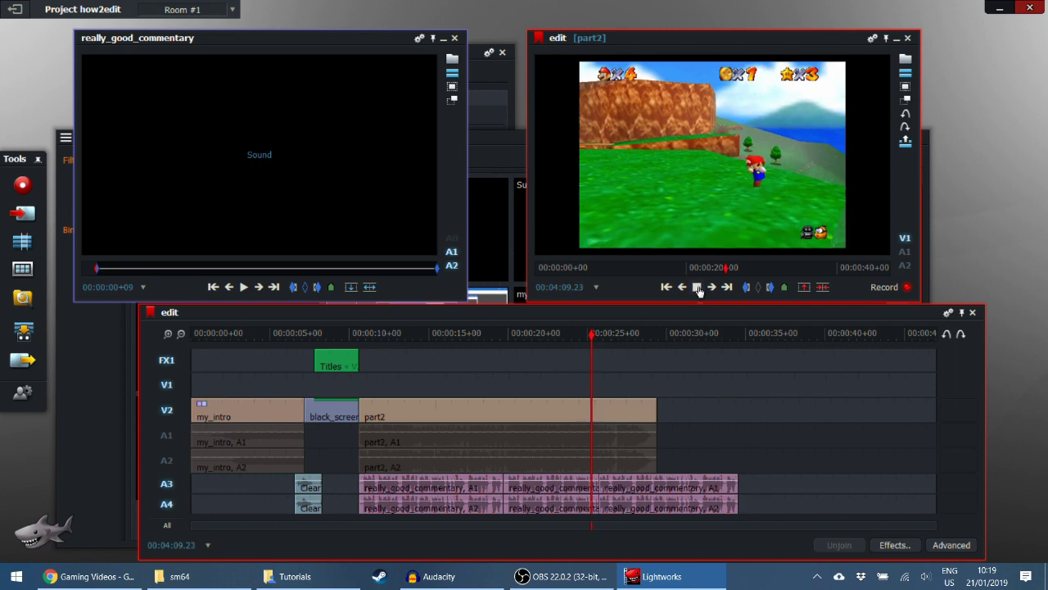
pyautogui.click(697, 287)
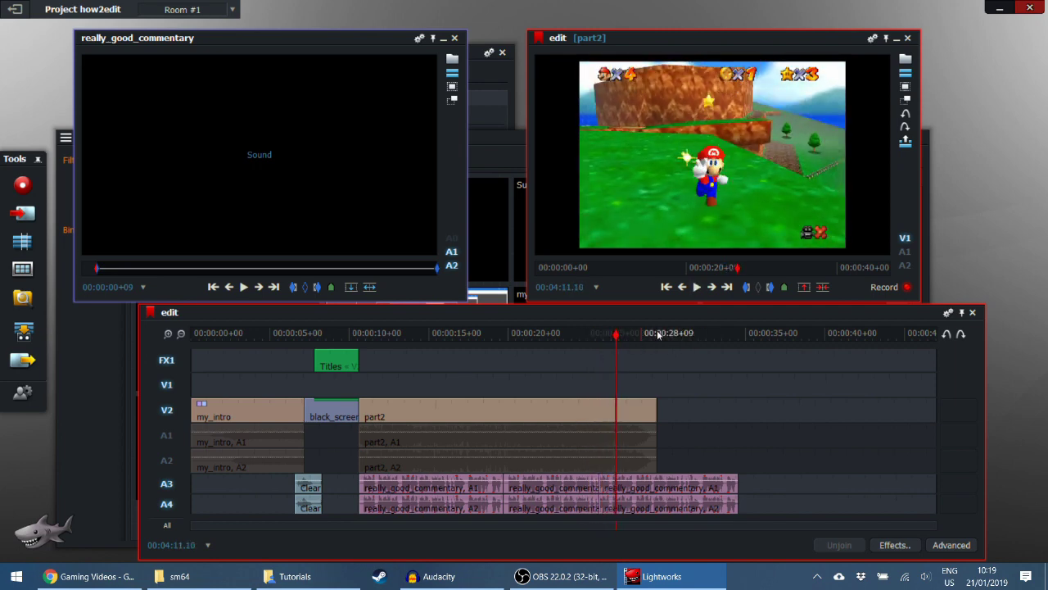
# Delete the commentary past the end of part2, clear the sync flags on A1 and A2, and re-enable both tracks.
pyautogui.click(726, 286)
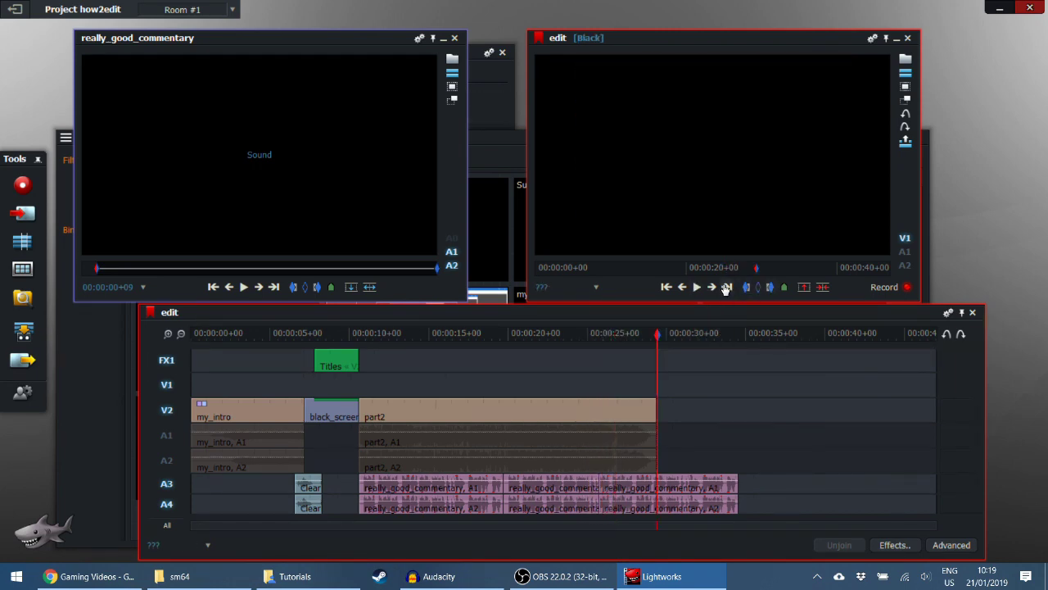
pyautogui.click(822, 287)
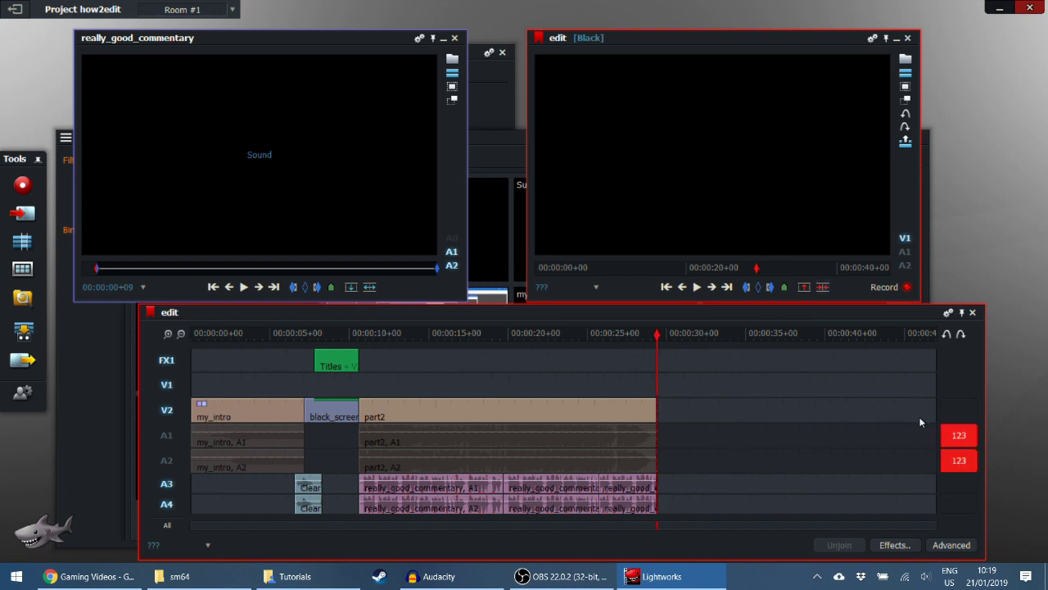
pyautogui.click(965, 438)
pyautogui.click(958, 461)
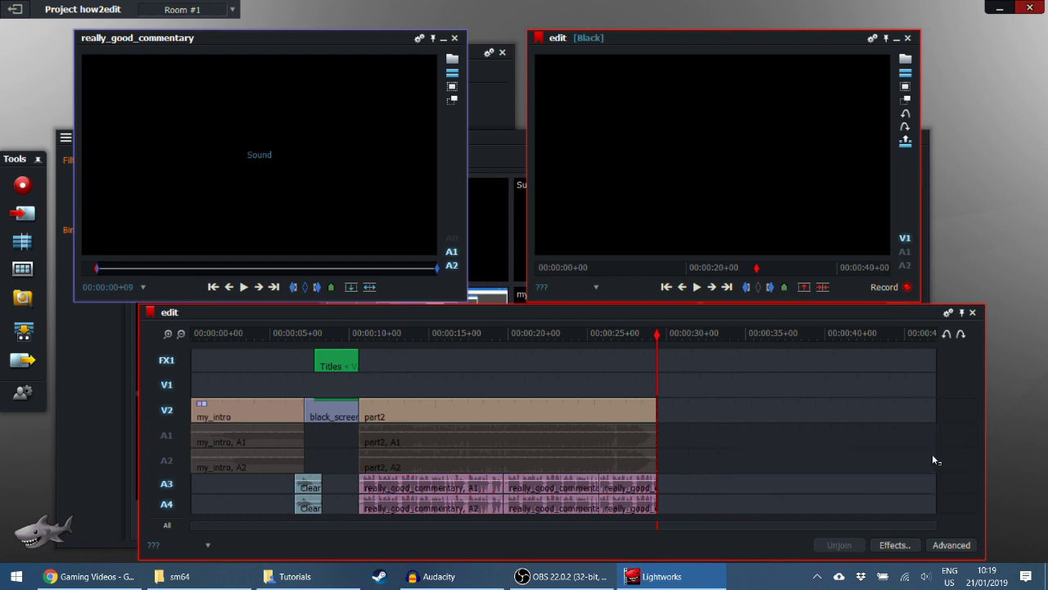
pyautogui.click(160, 436)
pyautogui.click(160, 460)
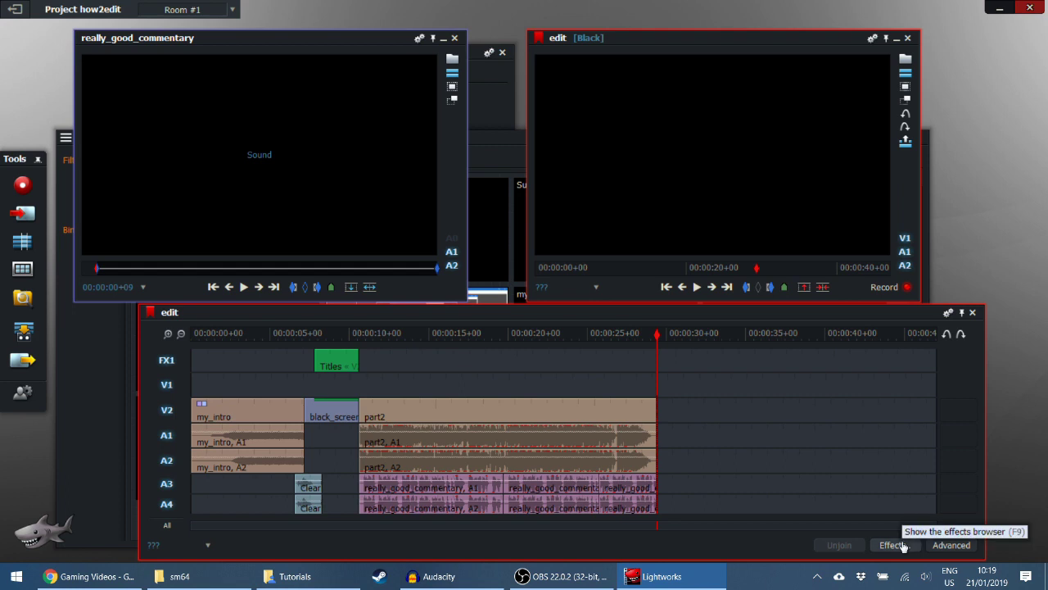
# Show the advanced track controls and, at part2's last frame, set the A1 and A2 sound levels to -16 dB.
pyautogui.click(952, 545)
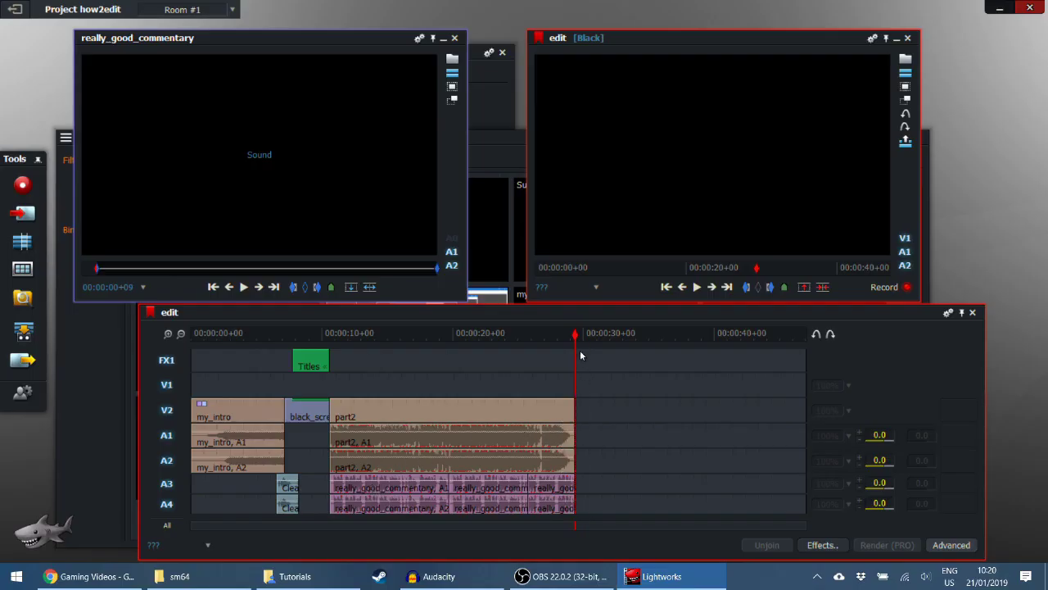
pyautogui.click(727, 286)
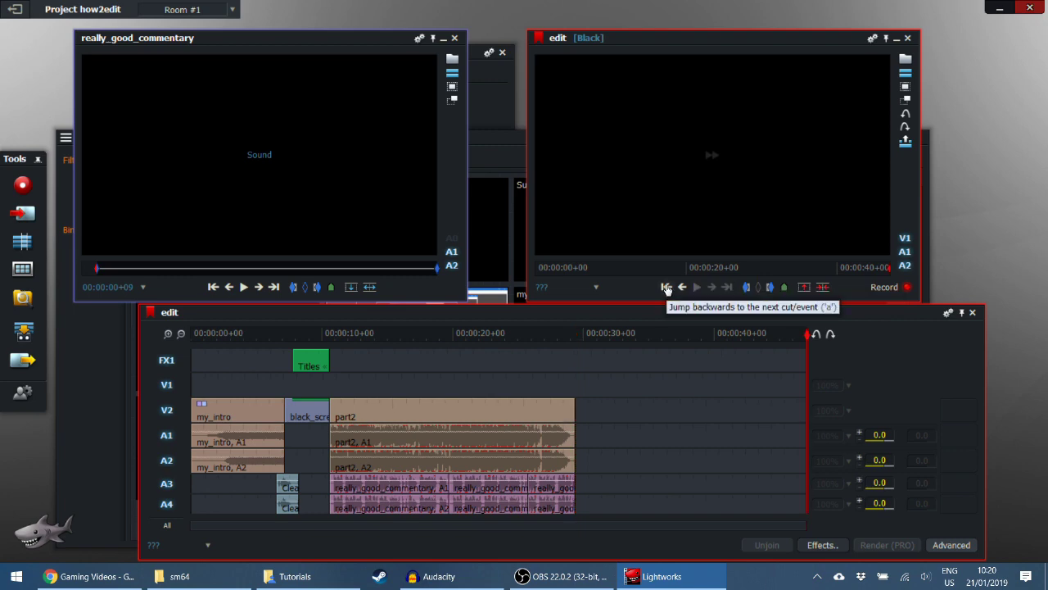
pyautogui.click(667, 288)
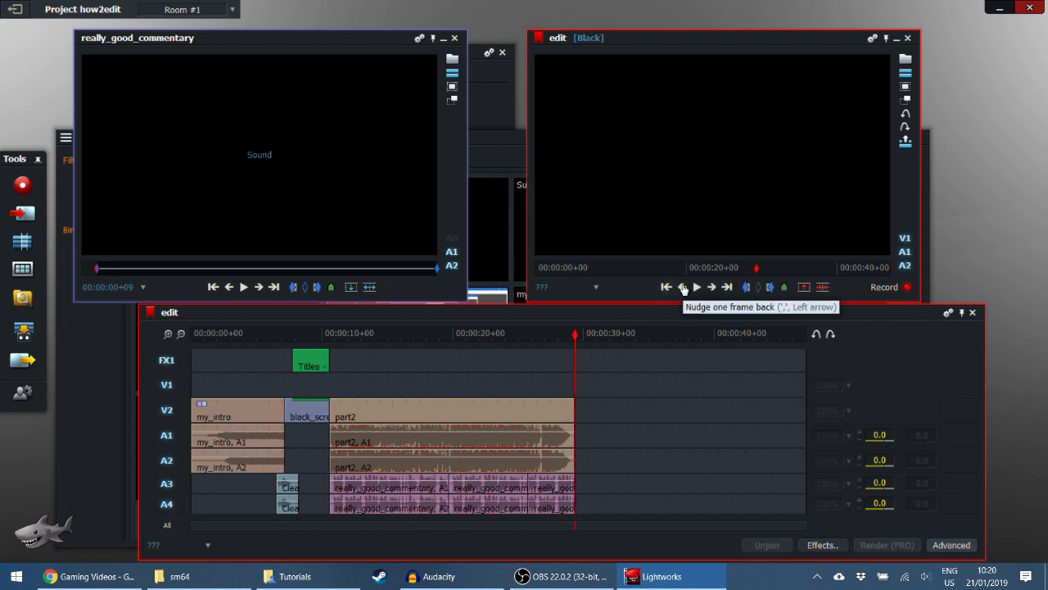
pyautogui.click(684, 287)
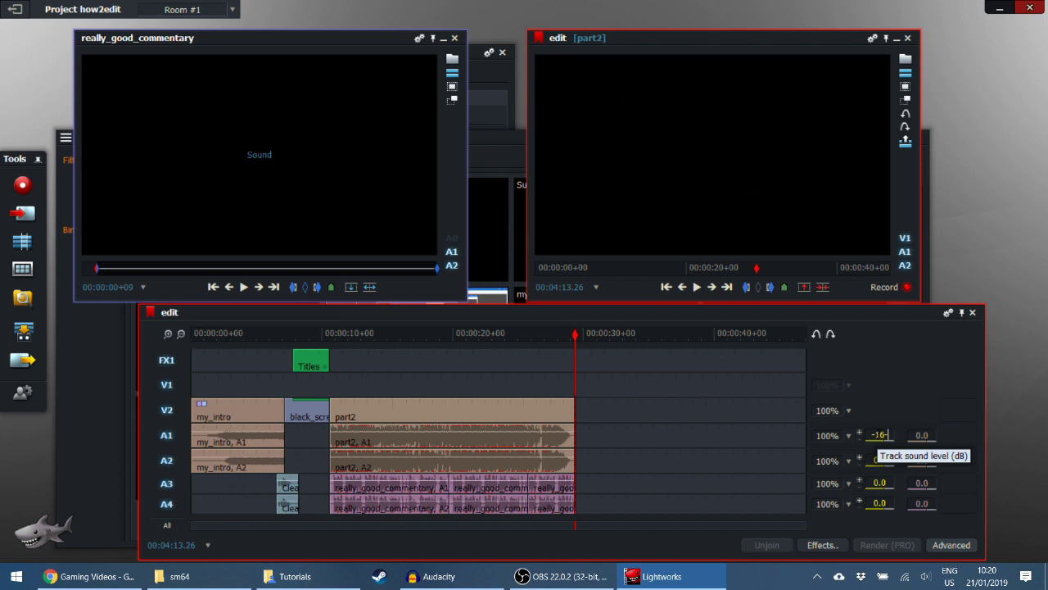
pyautogui.press('Return')
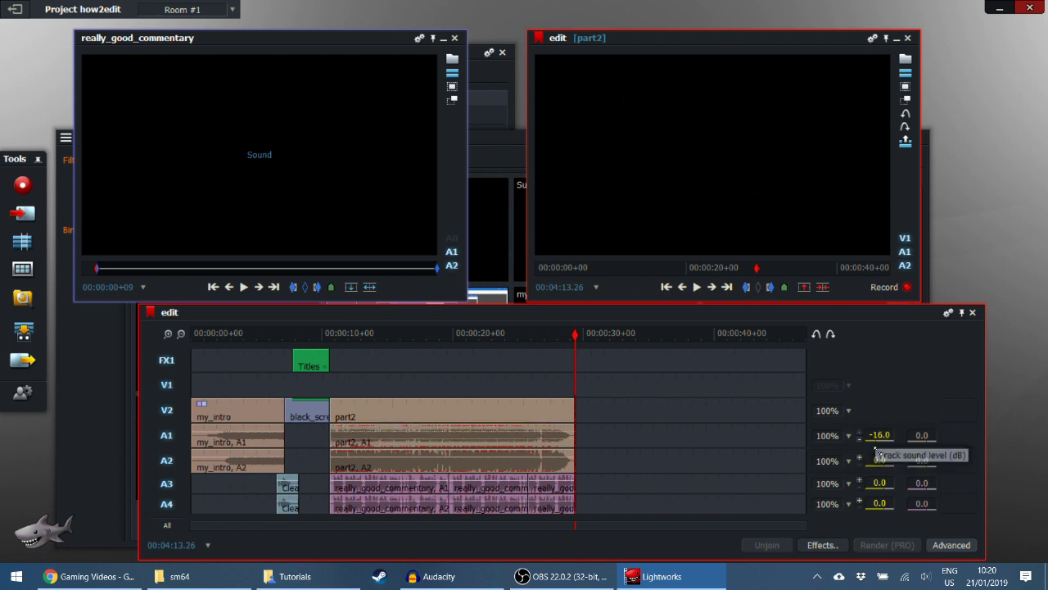
pyautogui.click(880, 460)
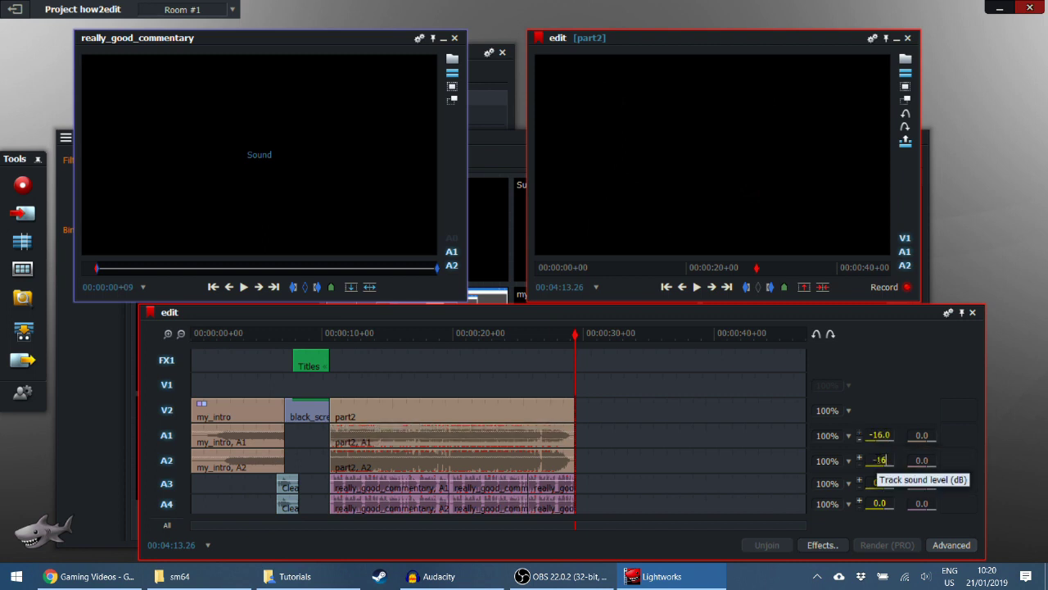
pyautogui.press('Return')
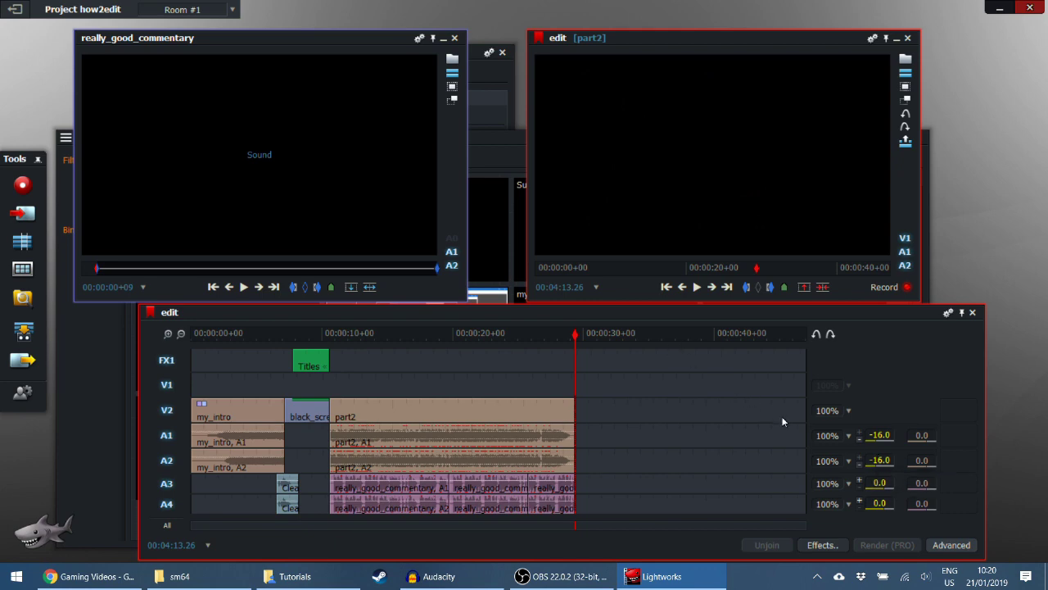
# Set the A3 and A4 sound levels of the last commentary copy to -6 dB at the end of part2.
pyautogui.moveTo(560, 347); pyautogui.dragTo(475, 344)
pyautogui.click(574, 347)
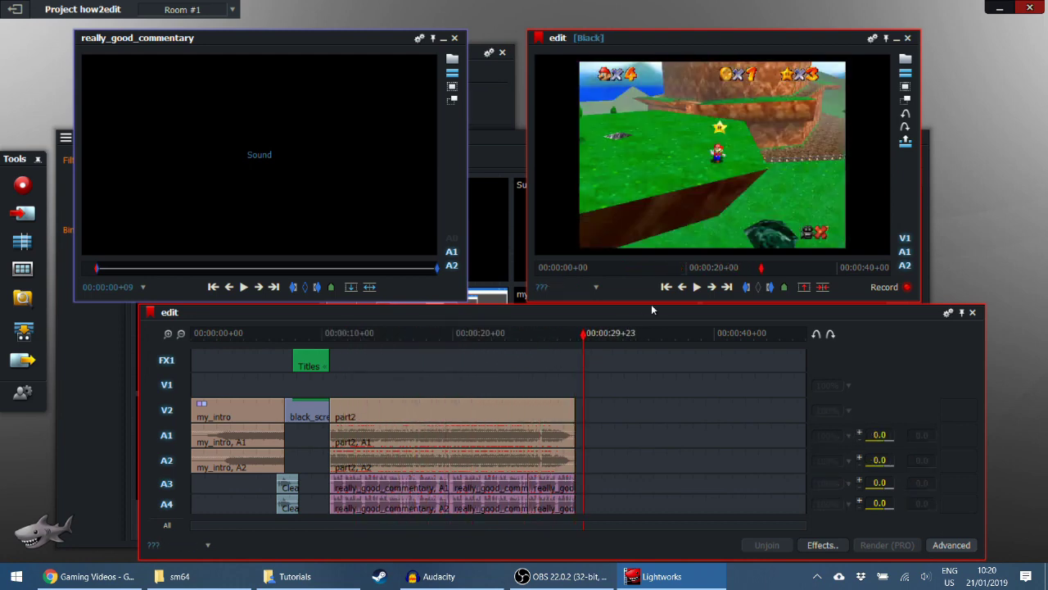
pyautogui.click(680, 288)
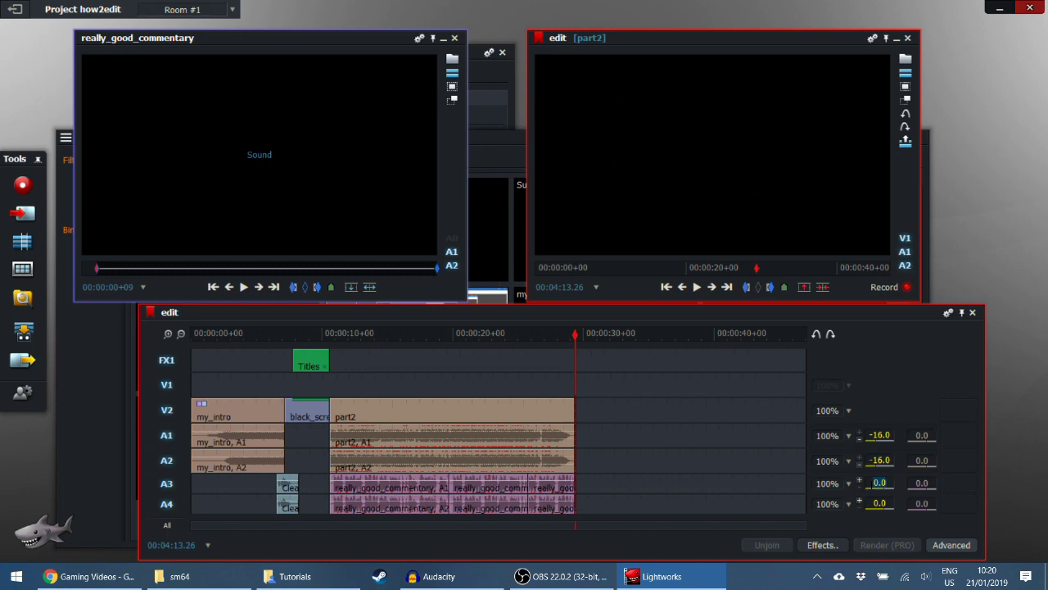
pyautogui.press('Return')
pyautogui.press('Return')
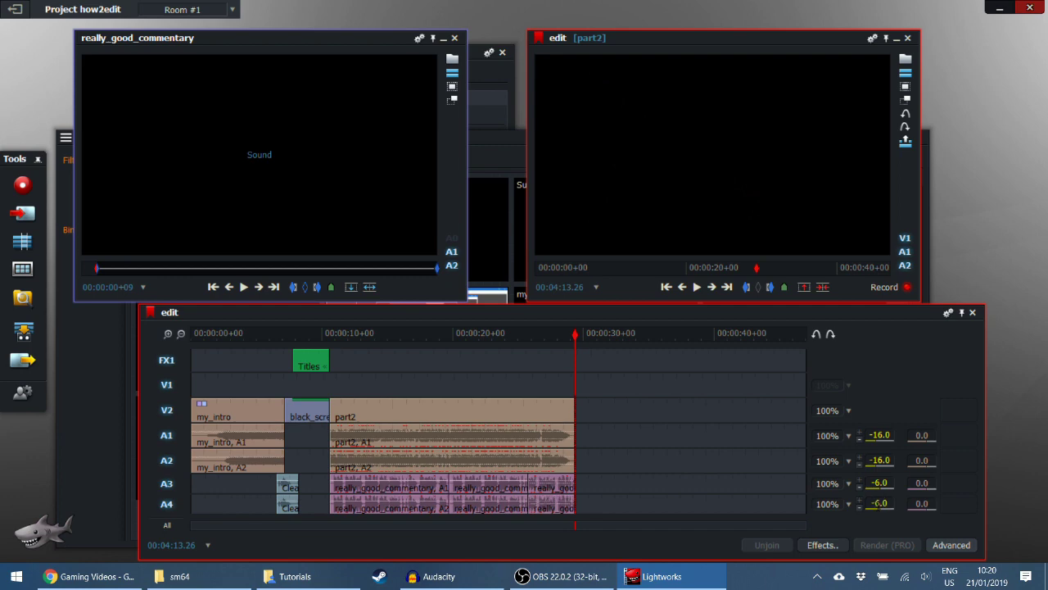
# Set the A3 and A4 sound levels of the second and first commentary copies to -6 dB.
pyautogui.click(680, 287)
pyautogui.write('-6')
pyautogui.press('Return')
pyautogui.write('-6')
pyautogui.press('Return')
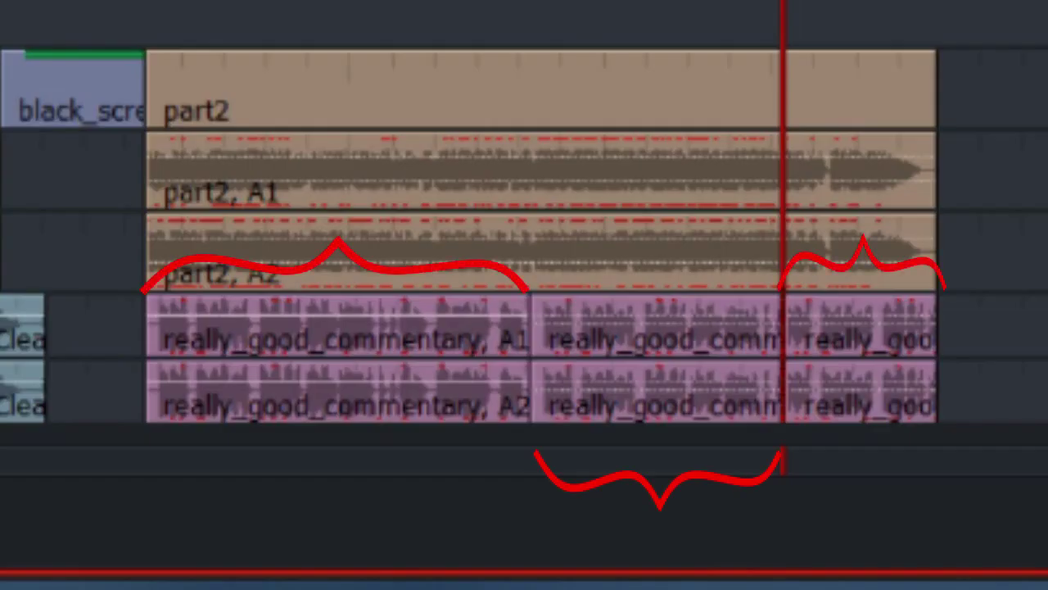
pyautogui.hotkey('ctrl', 'Left')
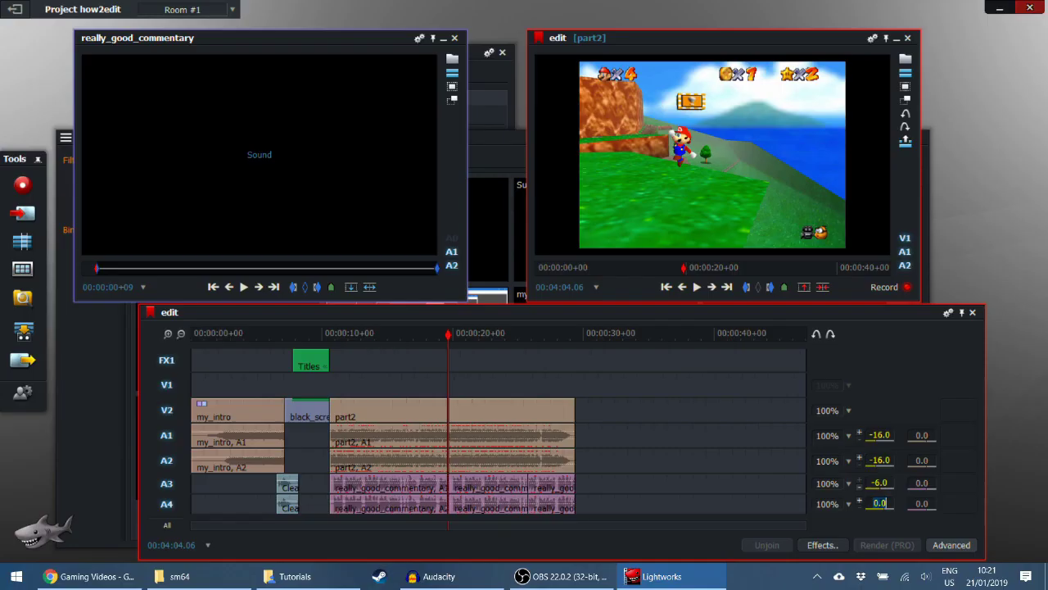
pyautogui.press('Return')
# Play the sequence from 00:04:04.06 to check the sound balance, and examine the join between the second and third commentary copies.
pyautogui.click(696, 286)
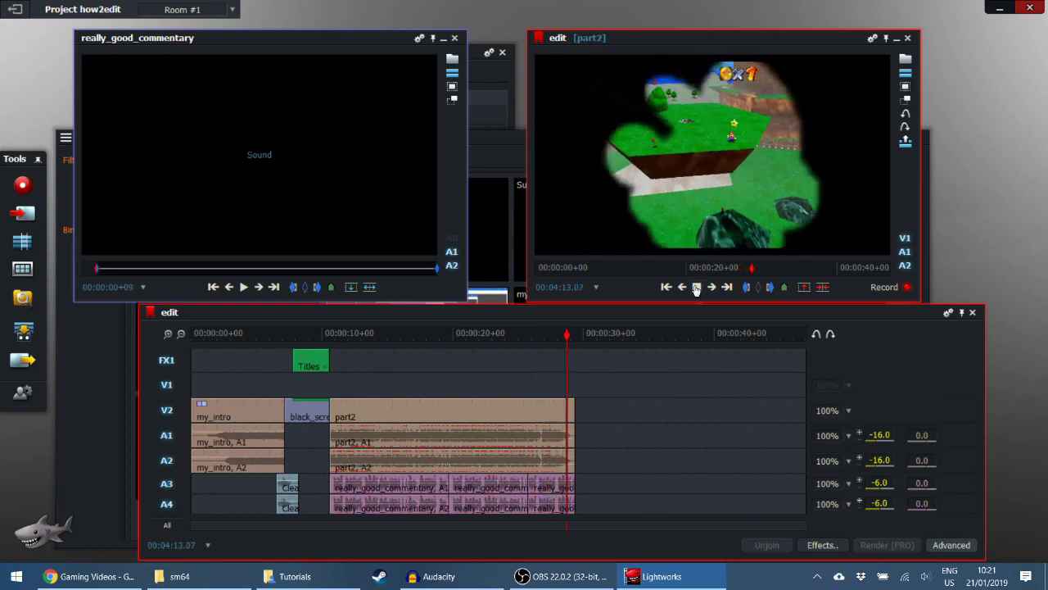
pyautogui.click(695, 288)
pyautogui.moveTo(562, 338); pyautogui.dragTo(522, 336)
pyautogui.scroll(5, 527, 398)
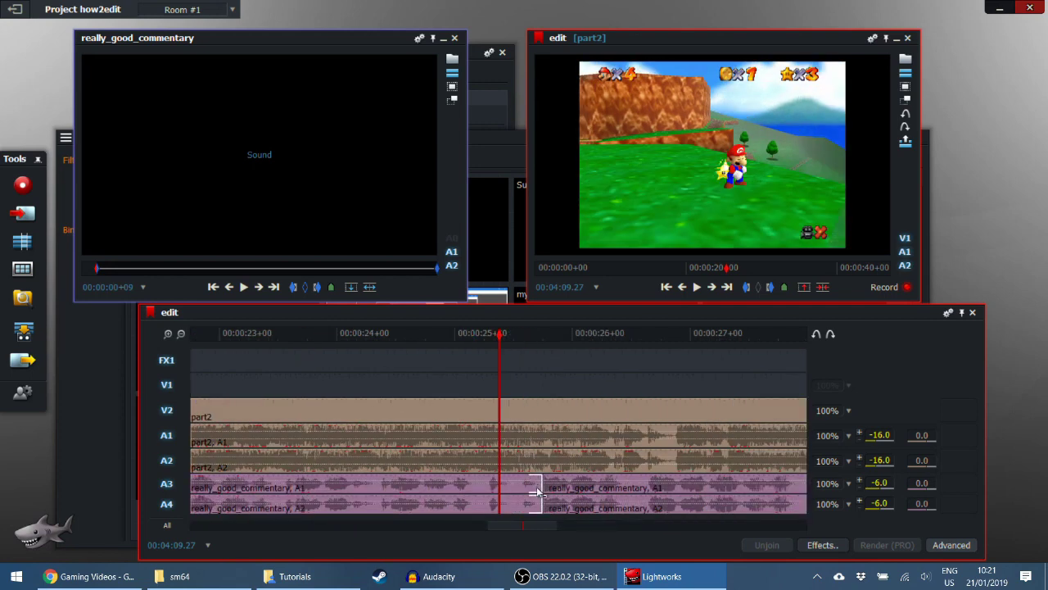
pyautogui.scroll(3, 533, 491)
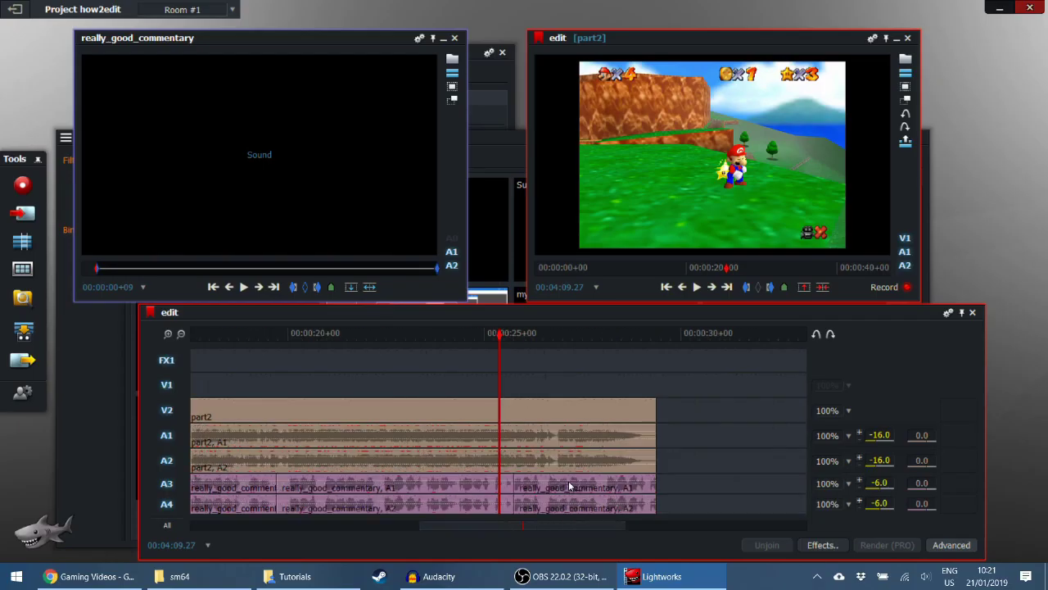
pyautogui.scroll(-2, 648, 364)
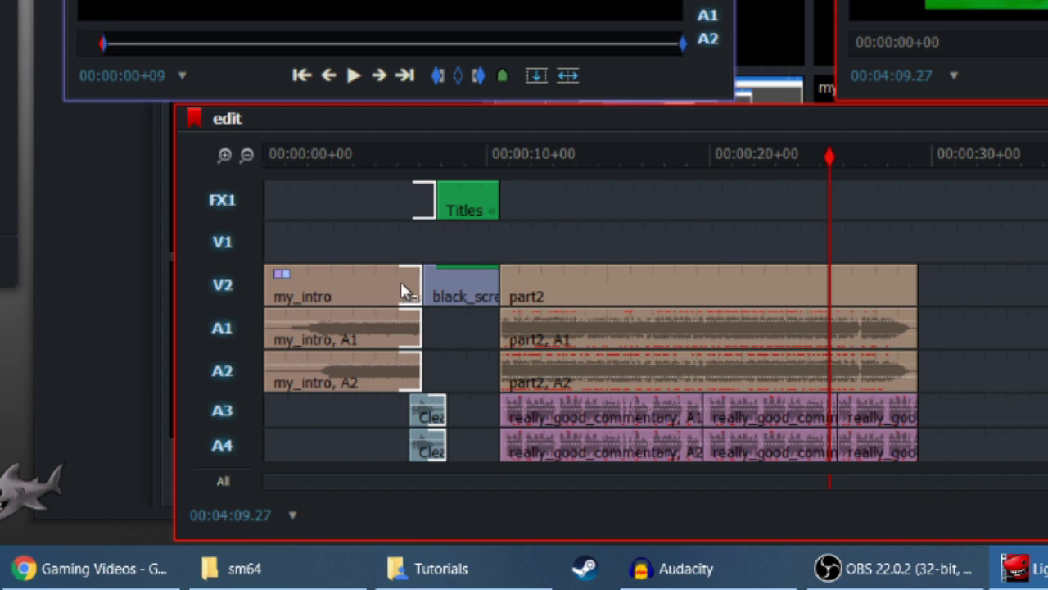
# Try lengthening my_intro and black_screen in turn by extending their ends, and undo each change.
pyautogui.moveTo(404, 290); pyautogui.dragTo(516, 302)
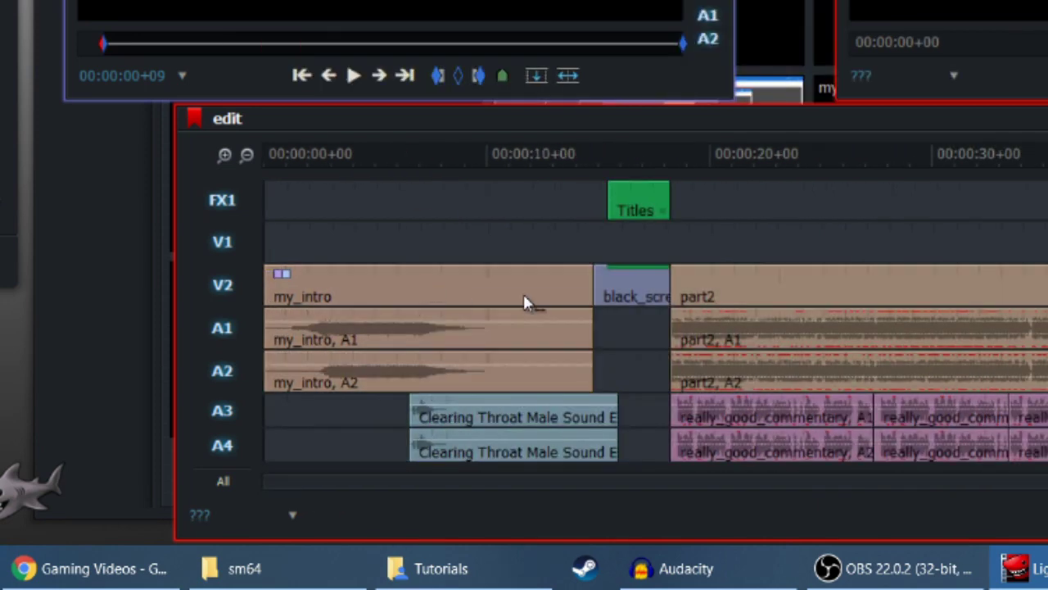
pyautogui.click(603, 159)
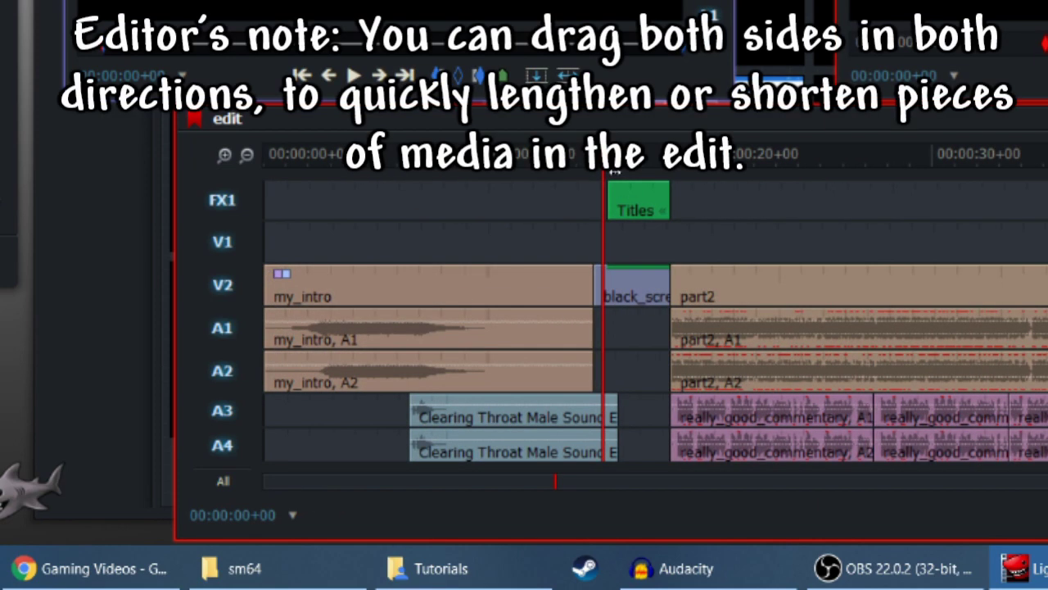
pyautogui.hotkey('ctrl', 'z')
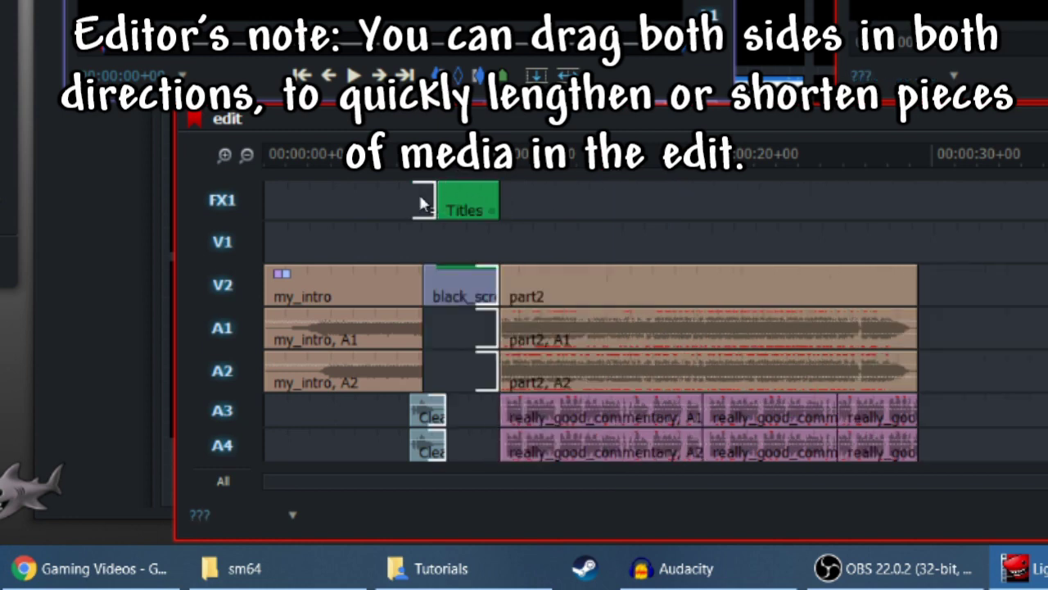
pyautogui.moveTo(457, 288); pyautogui.dragTo(531, 283)
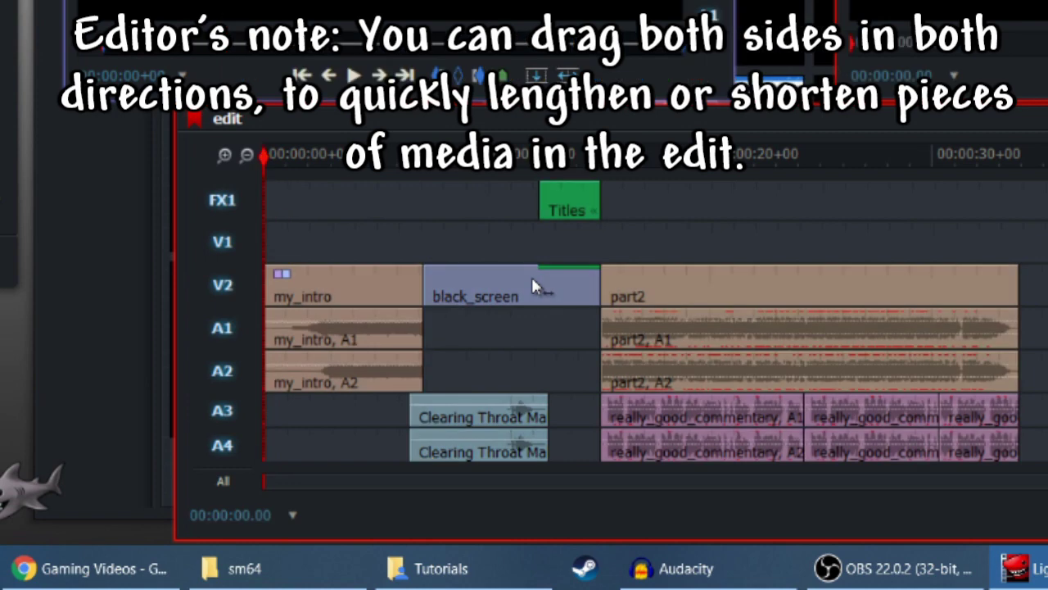
pyautogui.hotkey('ctrl', 'z')
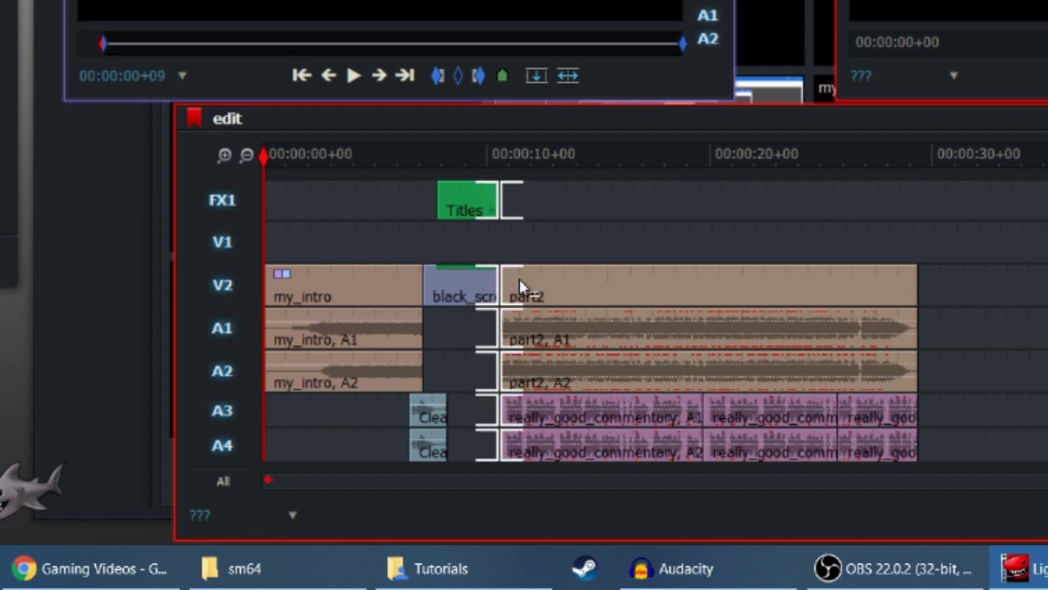
# Try moving the shared cut between black_screen and part2 to a later time on all tracks, and undo it.
pyautogui.moveTo(529, 281); pyautogui.dragTo(642, 288)
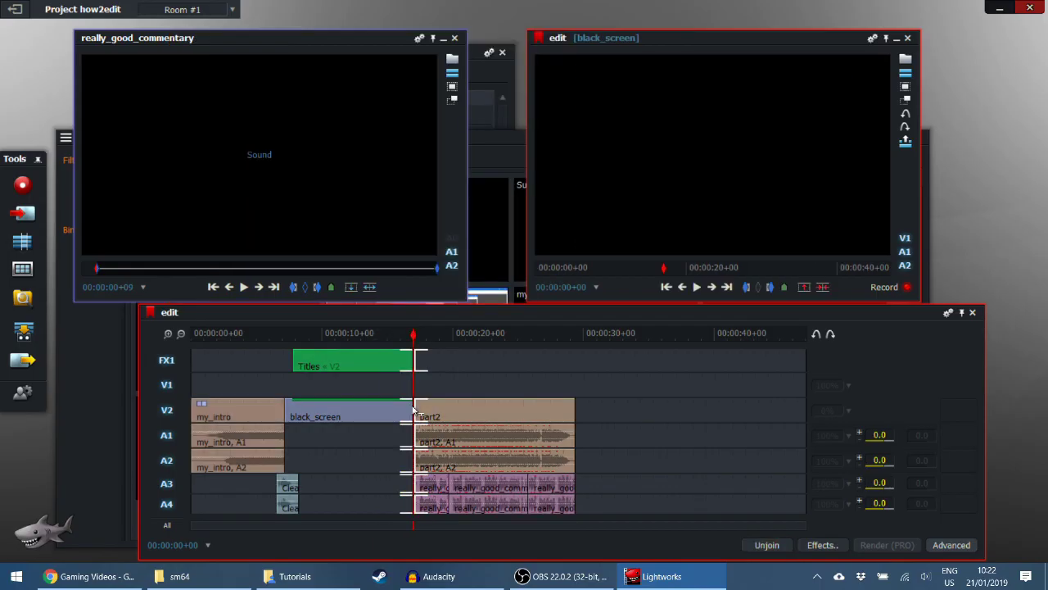
pyautogui.hotkey('ctrl', 'z')
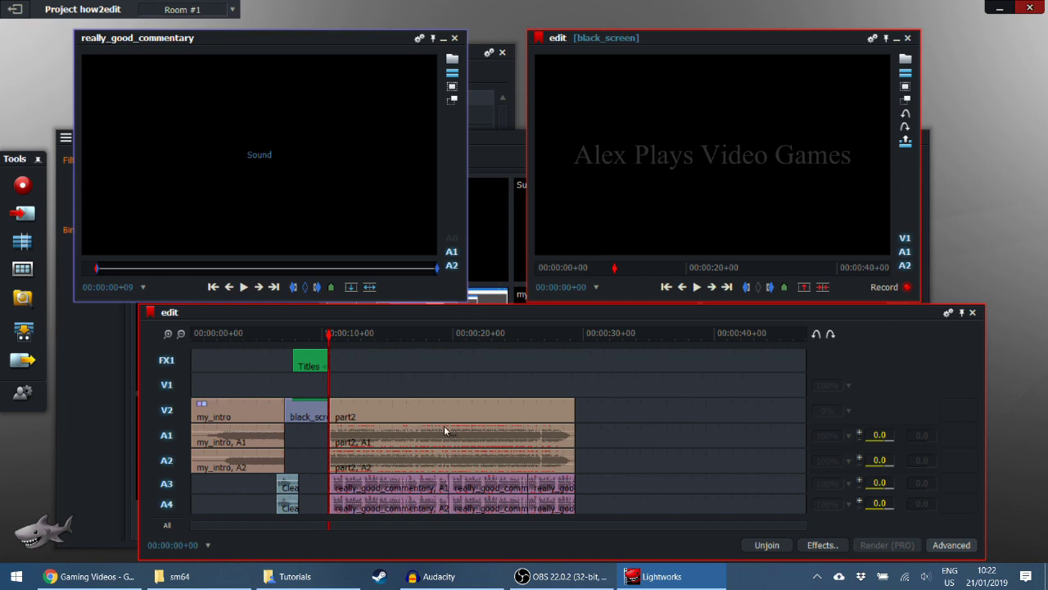
pyautogui.scroll(5, 523, 488)
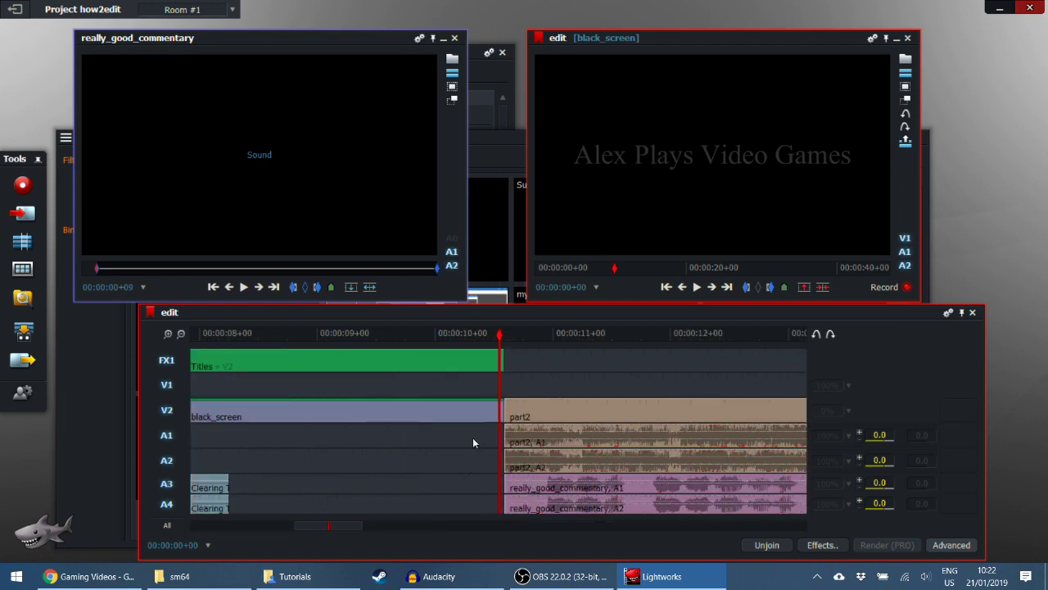
pyautogui.scroll(-5, 471, 468)
# Move the cut between the second and third commentary copies on A3 and A4 one frame earlier.
pyautogui.click(532, 334)
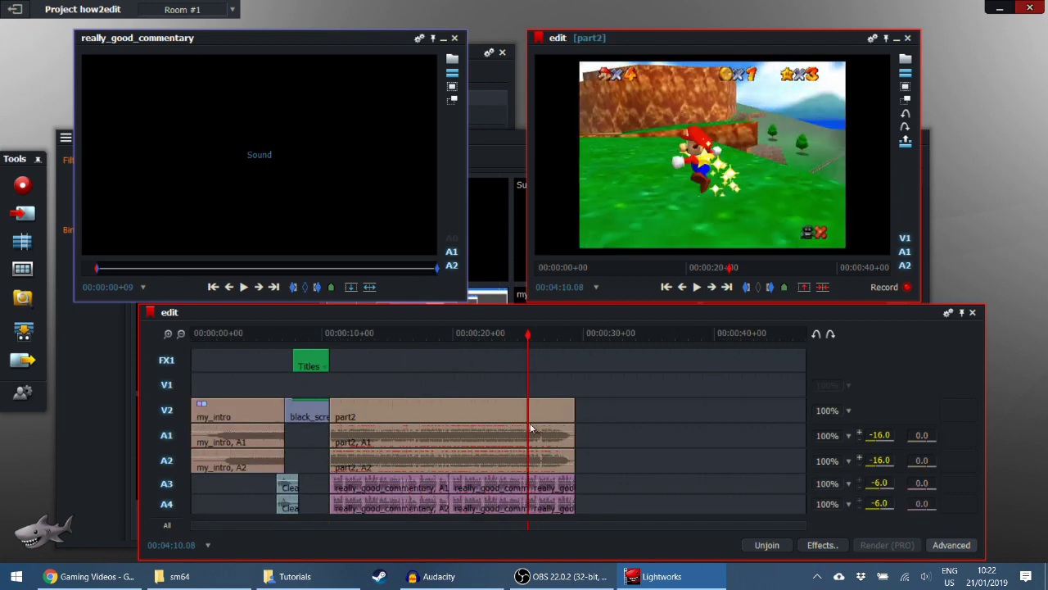
pyautogui.scroll(8, 494, 483)
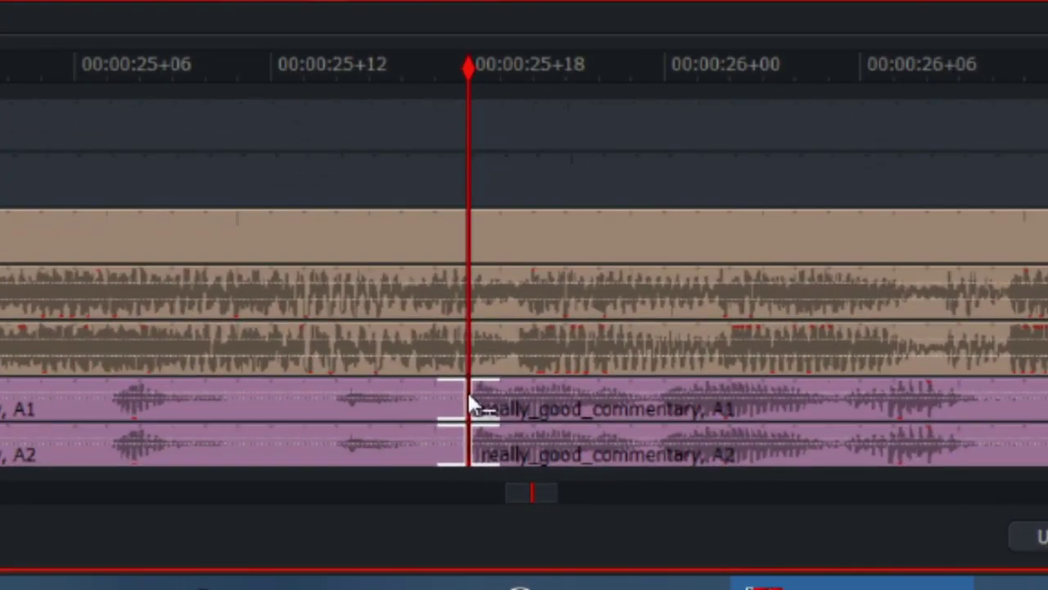
pyautogui.moveTo(469, 398); pyautogui.dragTo(429, 398)
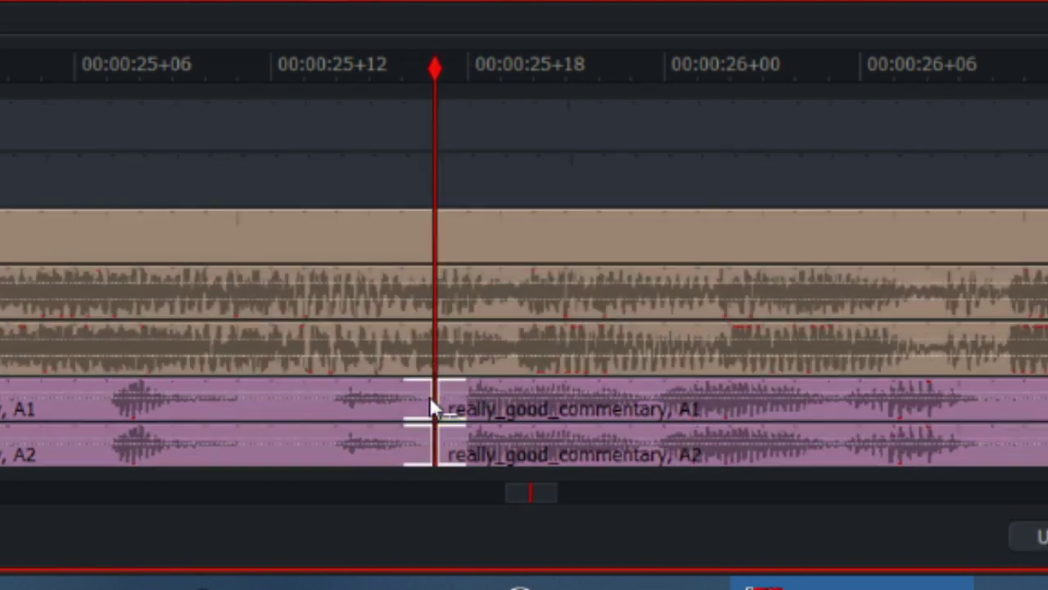
# Play the sequence across the adjusted cut between the second and third commentary copies.
pyautogui.moveTo(414, 76); pyautogui.dragTo(264, 69)
pyautogui.scroll(-4, 333, 233)
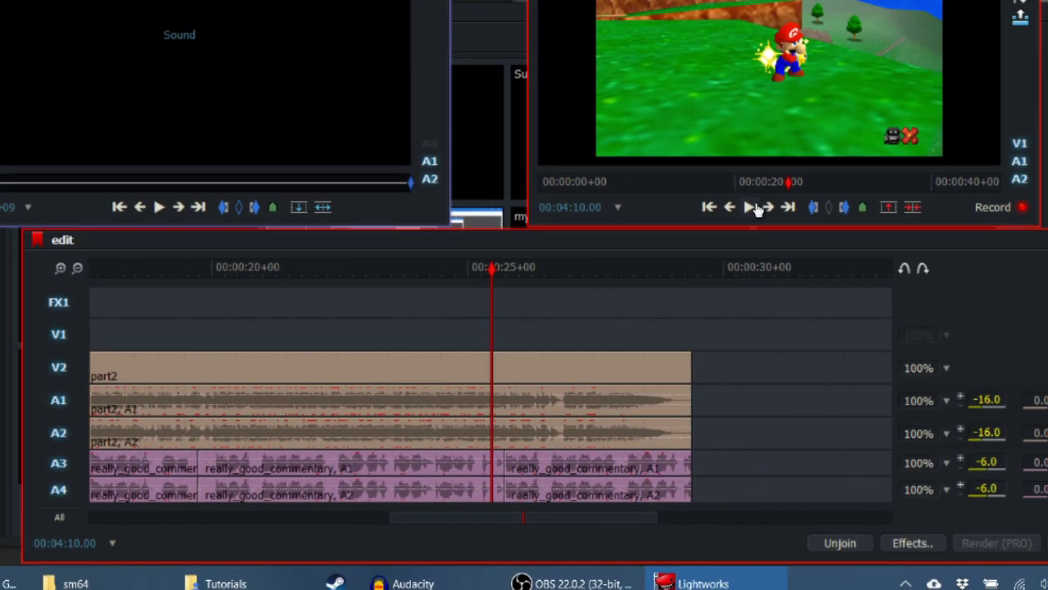
pyautogui.click(750, 207)
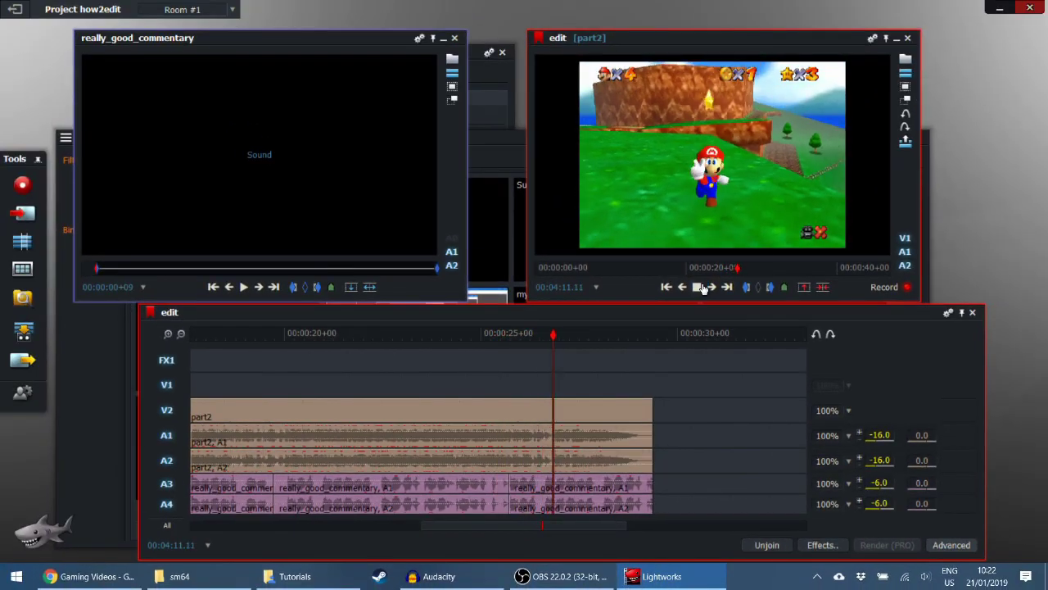
pyautogui.click(702, 288)
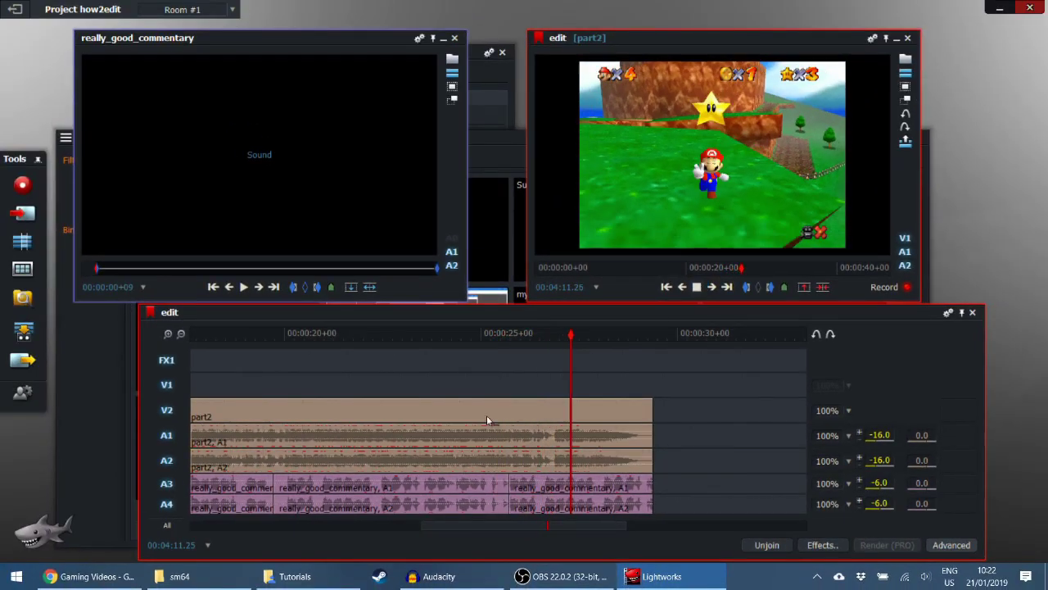
# Play part2 with the first commentary copy from 00:03:57.28 to listen for loud spots.
pyautogui.scroll(-3, 447, 457)
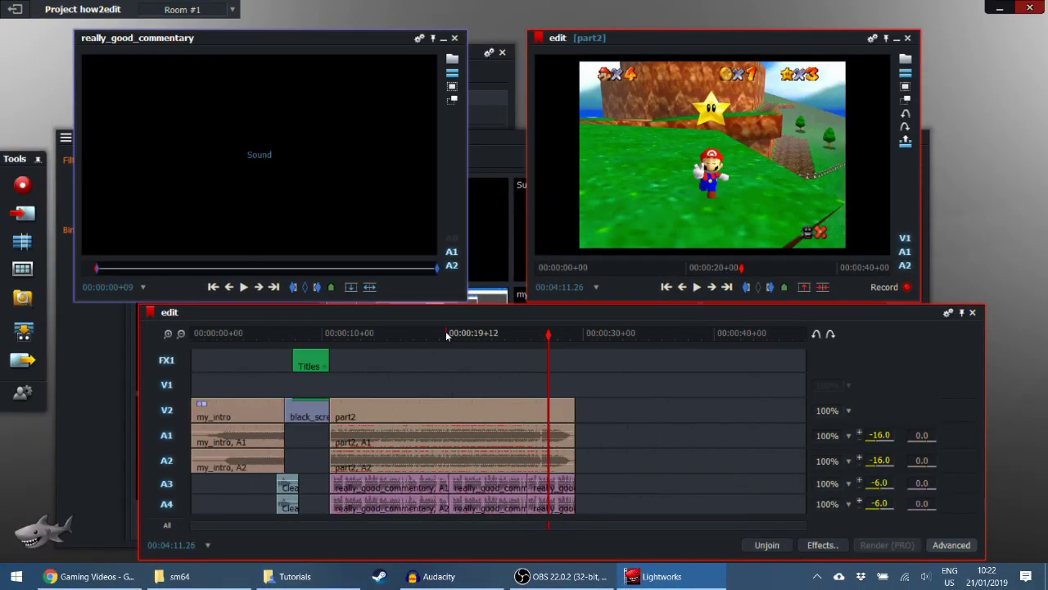
pyautogui.scroll(3, 345, 345)
pyautogui.click(345, 344)
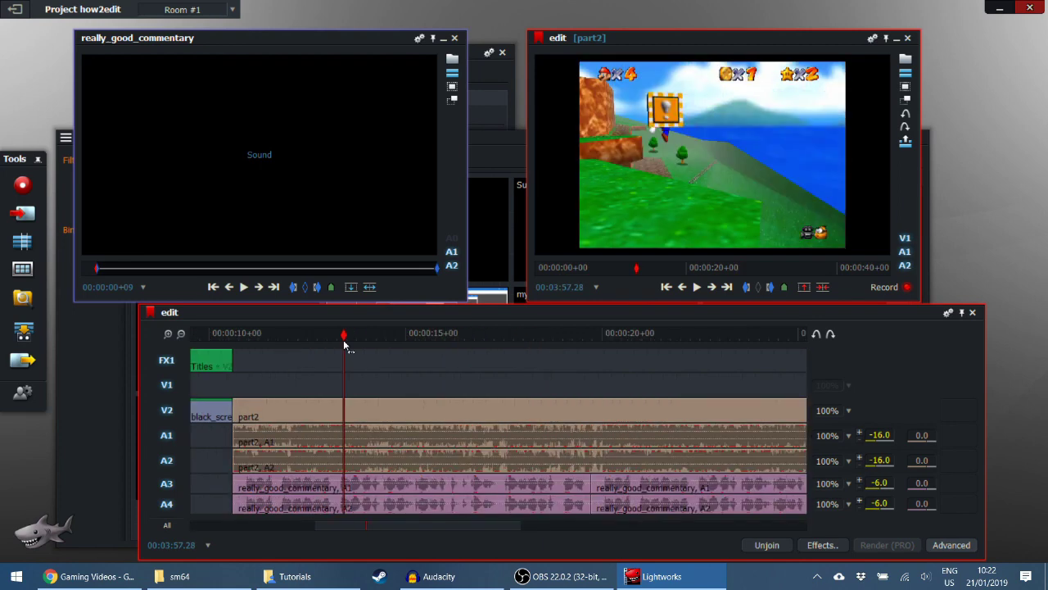
pyautogui.click(696, 287)
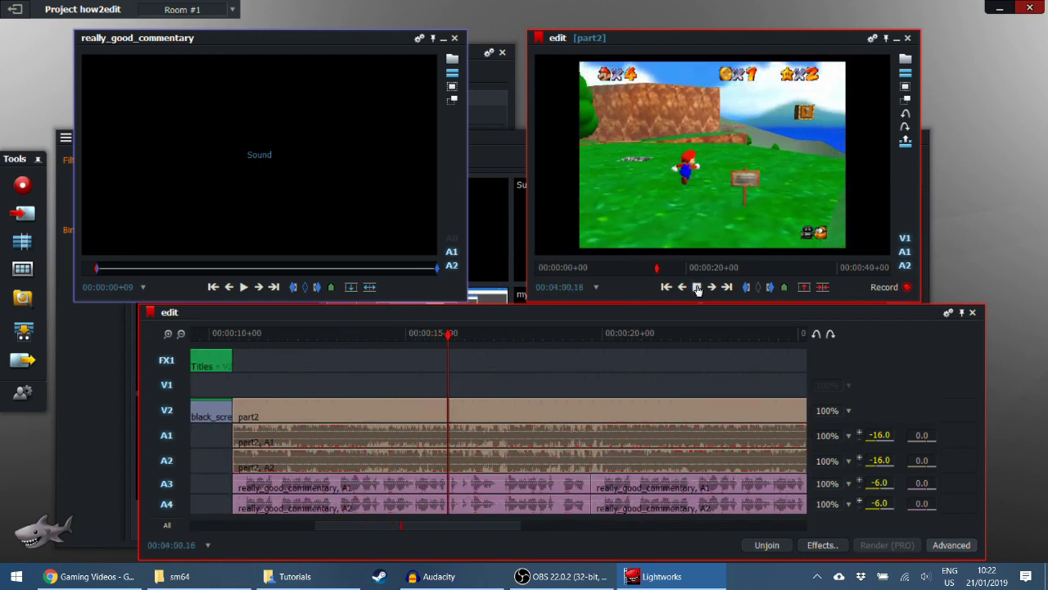
pyautogui.click(696, 287)
# Add a green cue marker with the default name to the edit sequence at 00:04:01.08.
pyautogui.scroll(2, 488, 410)
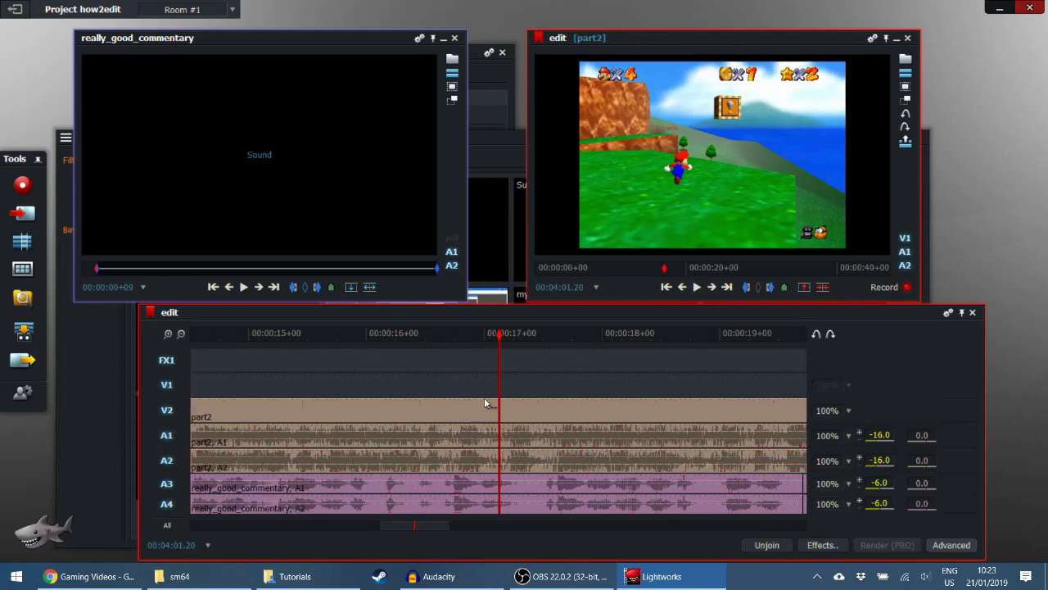
pyautogui.click(457, 338)
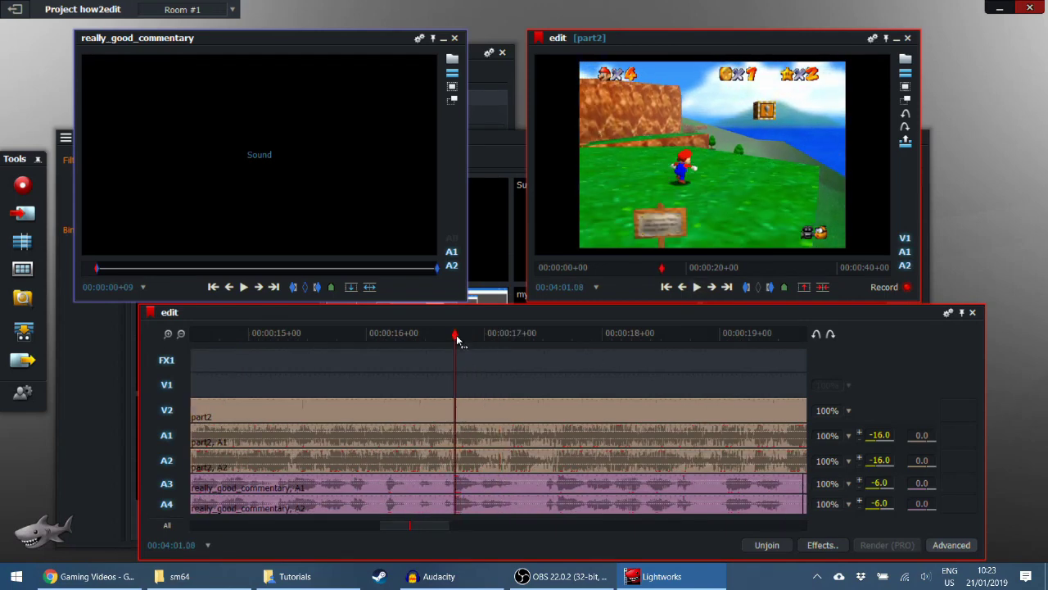
pyautogui.click(783, 288)
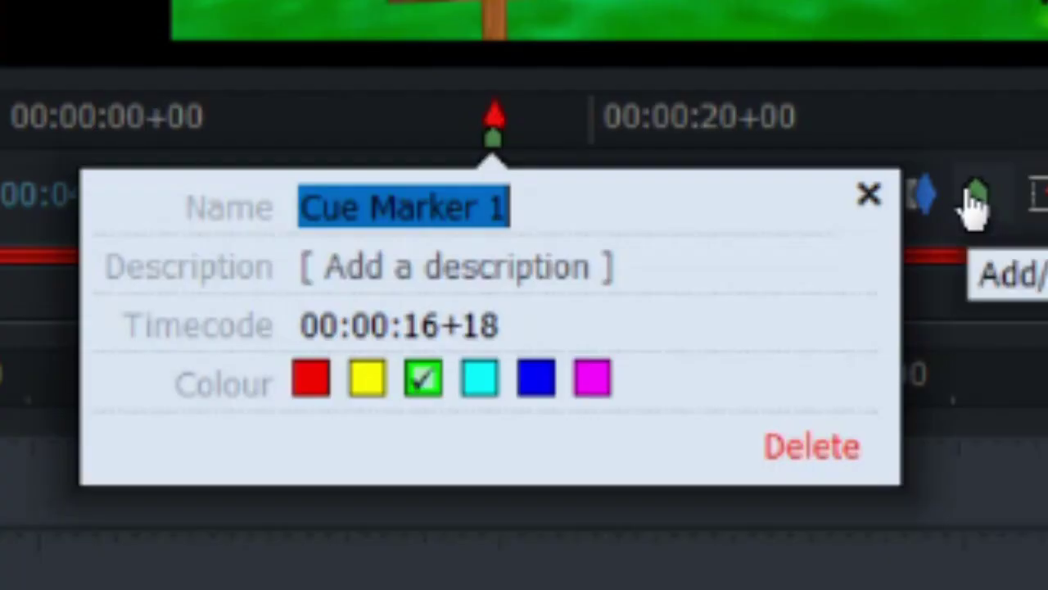
pyautogui.press('Return')
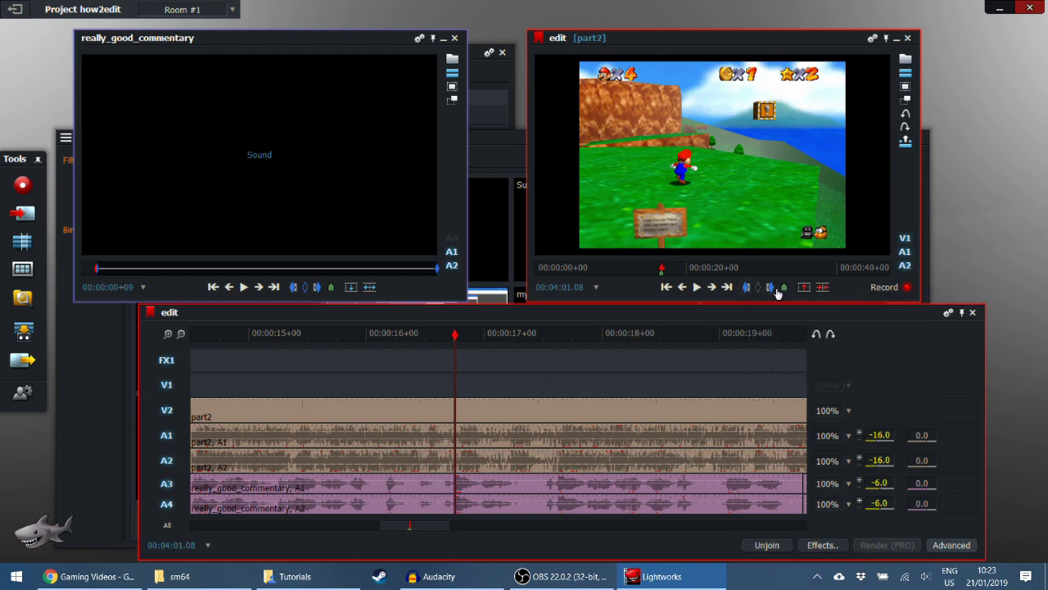
# Move the playhead away to 00:04:11.11 near the end of part2, and return it to the cue marker.
pyautogui.scroll(-5, 454, 393)
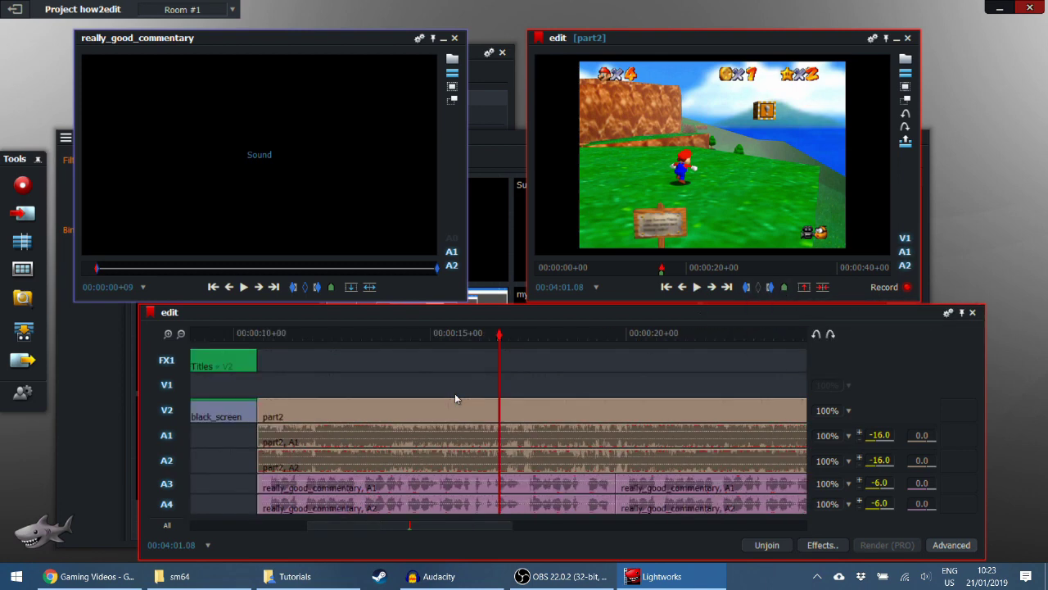
pyautogui.click(542, 334)
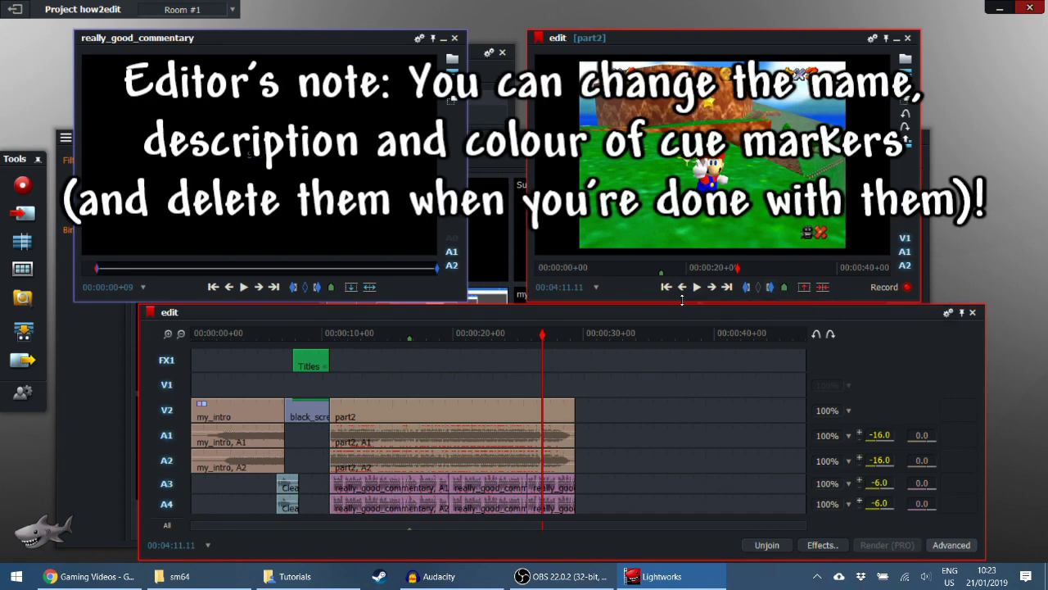
pyautogui.moveTo(662, 278)
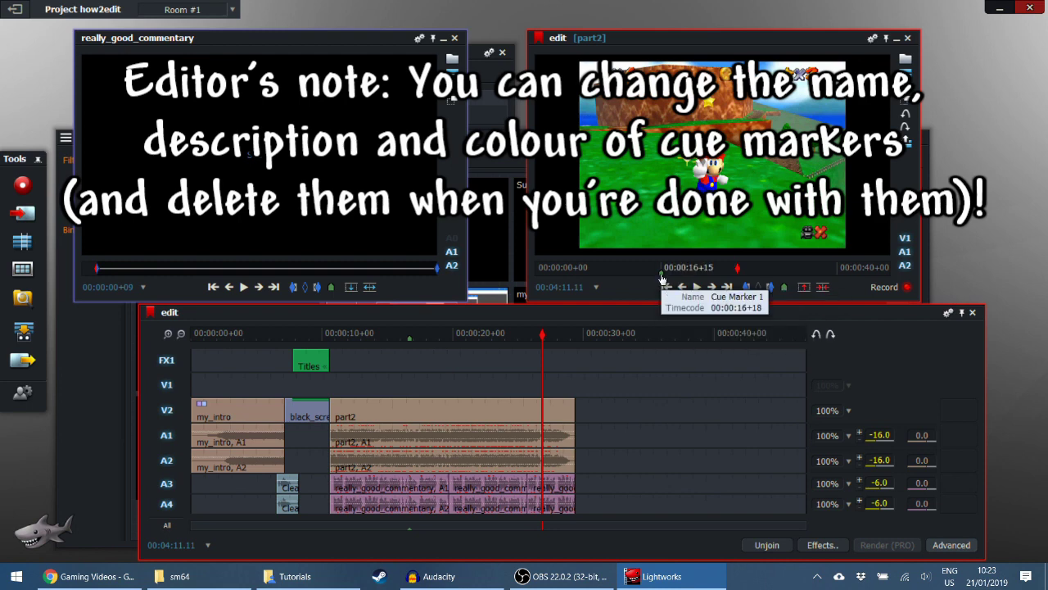
pyautogui.click(662, 278)
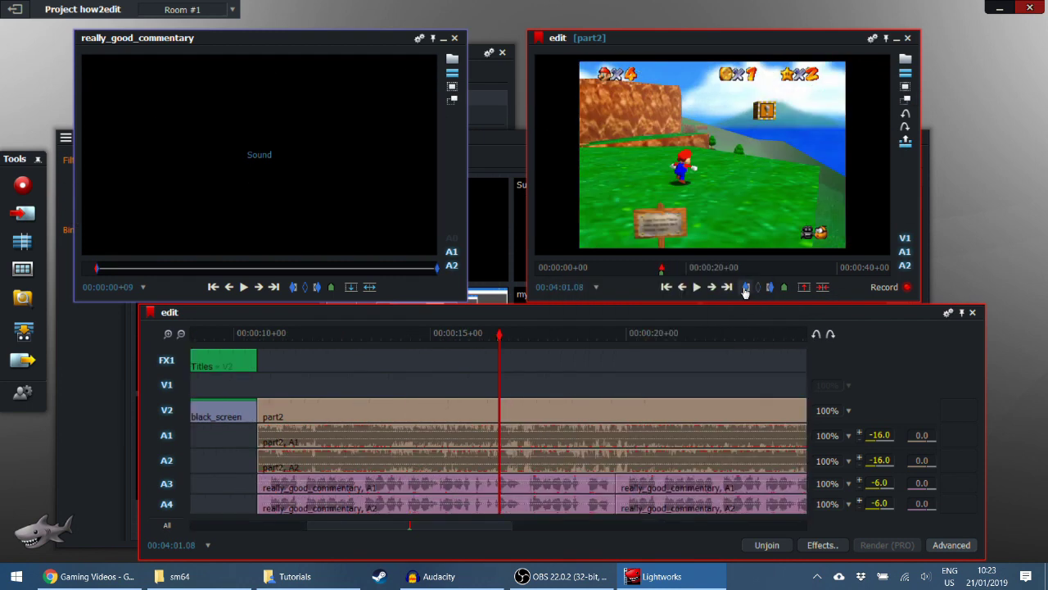
# Mark the section of the edit sequence from the cue marker at 00:04:01.08 to 00:04:02.00.
pyautogui.click(745, 287)
pyautogui.click(696, 286)
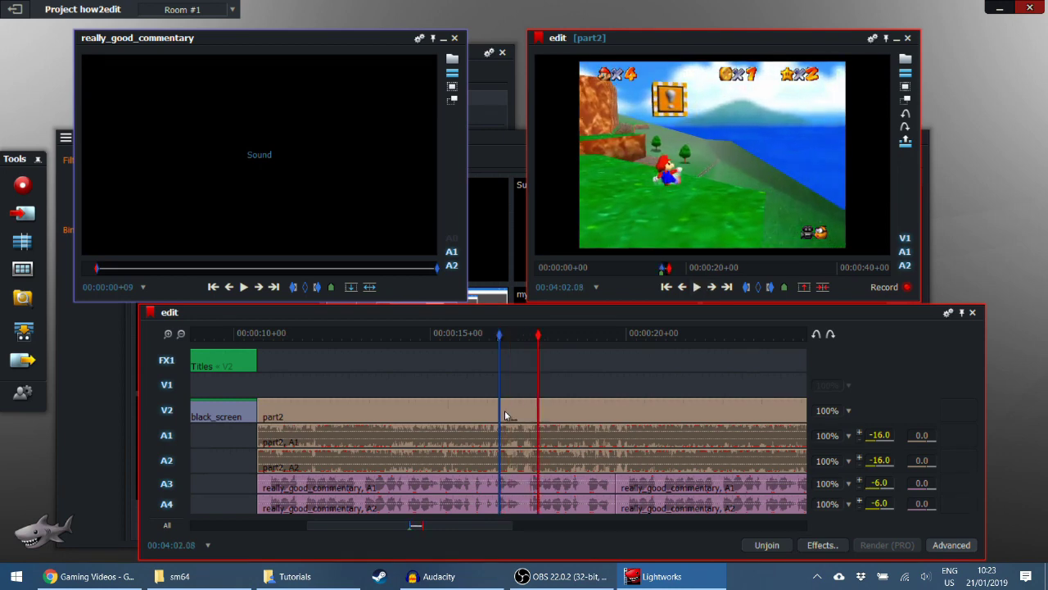
pyautogui.click(527, 336)
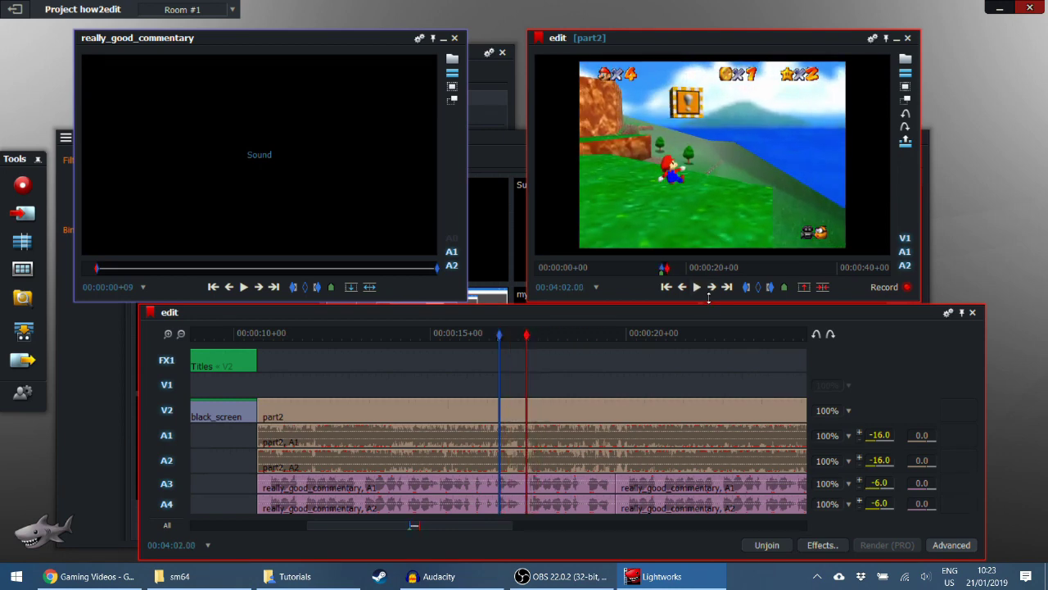
pyautogui.click(770, 288)
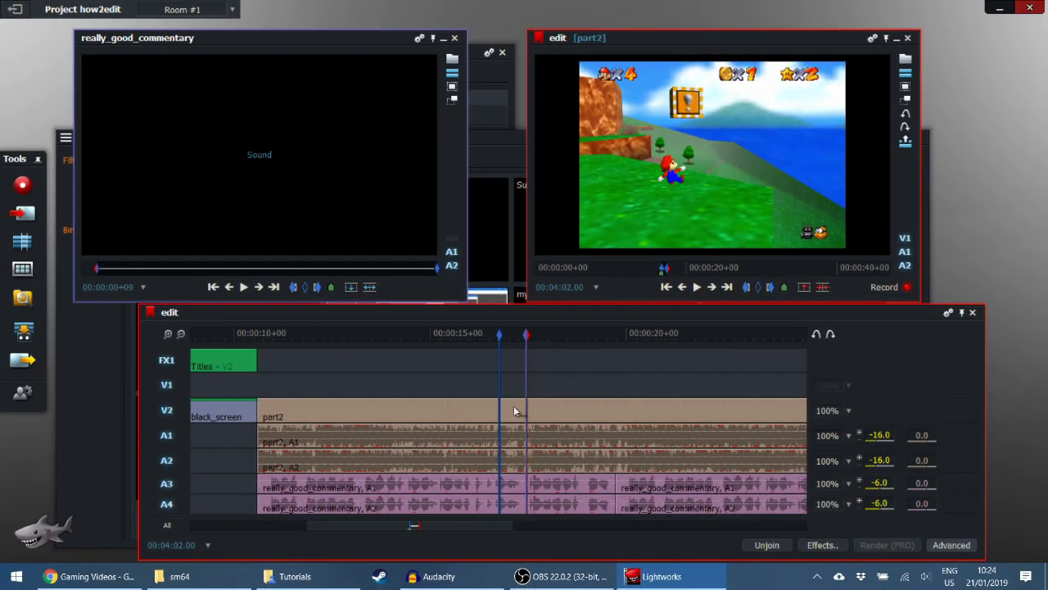
# Open the list of effects that can be added to the marked section of part2 on V2.
pyautogui.rightClick(514, 411)
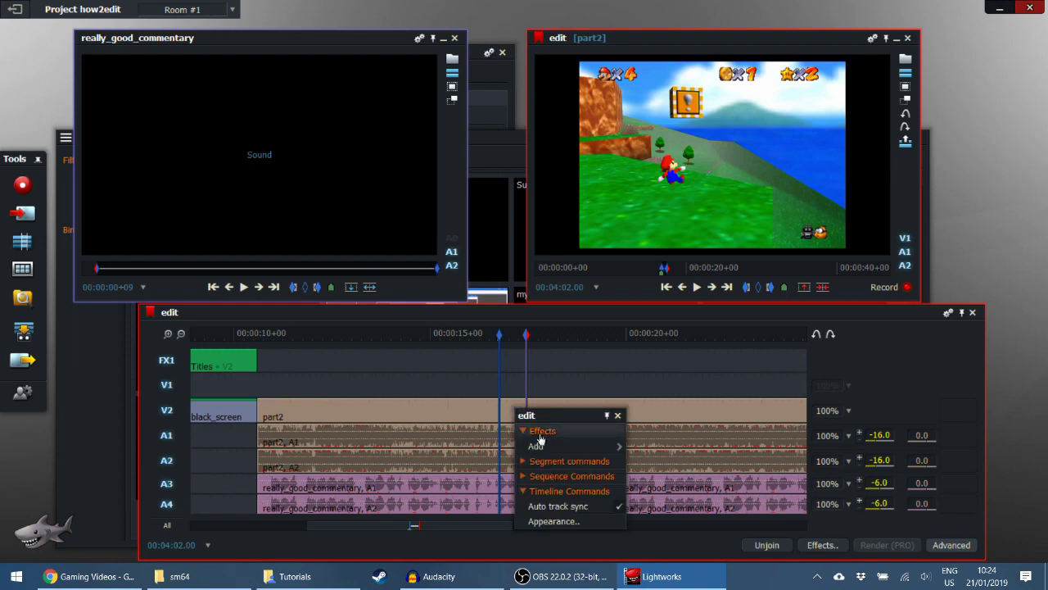
pyautogui.moveTo(542, 449)
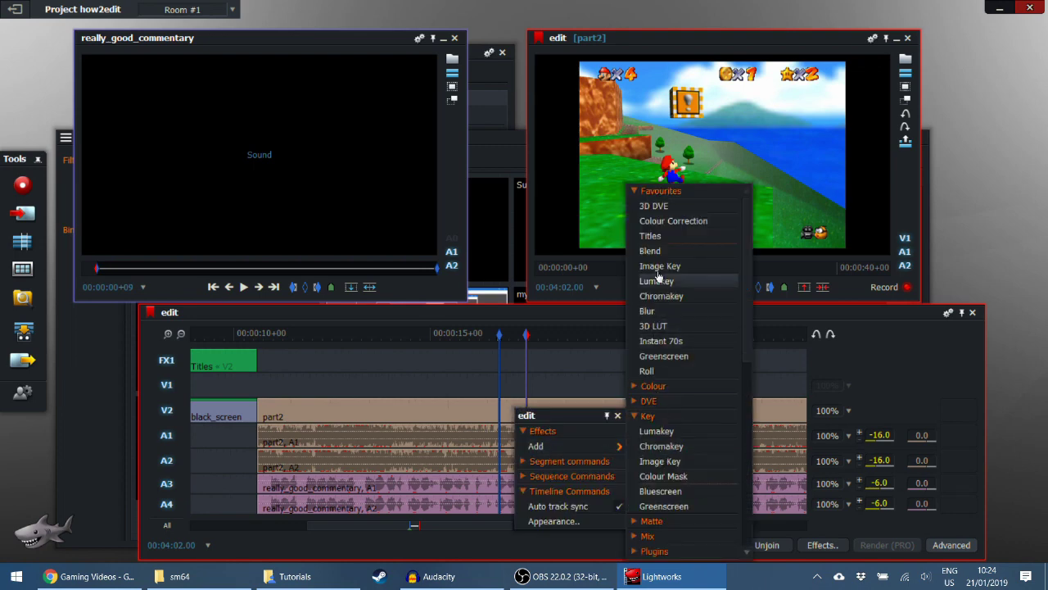
# Add a 3D DVE effect to the marked part2 section and set its Position to X 0.34, Y 0.28 and Z -2.00.
pyautogui.click(656, 208)
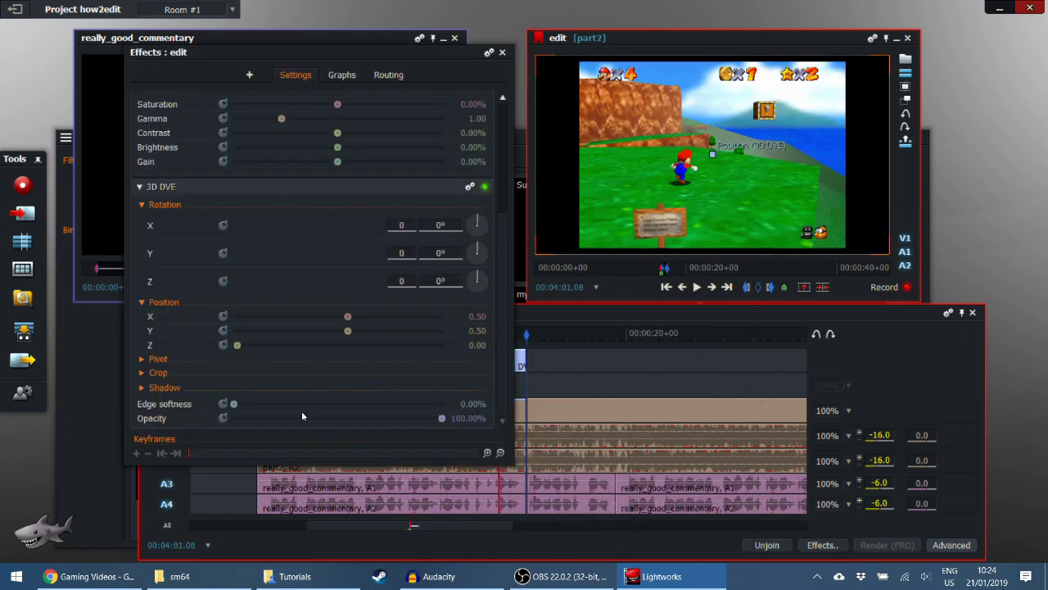
pyautogui.moveTo(234, 344); pyautogui.dragTo(234, 350)
pyautogui.moveTo(360, 331)
pyautogui.mouseDown()
pyautogui.moveTo(340, 335)
pyautogui.moveTo(342, 317)
pyautogui.moveTo(344, 334)
pyautogui.mouseUp()
pyautogui.moveTo(238, 349); pyautogui.dragTo(238, 350)
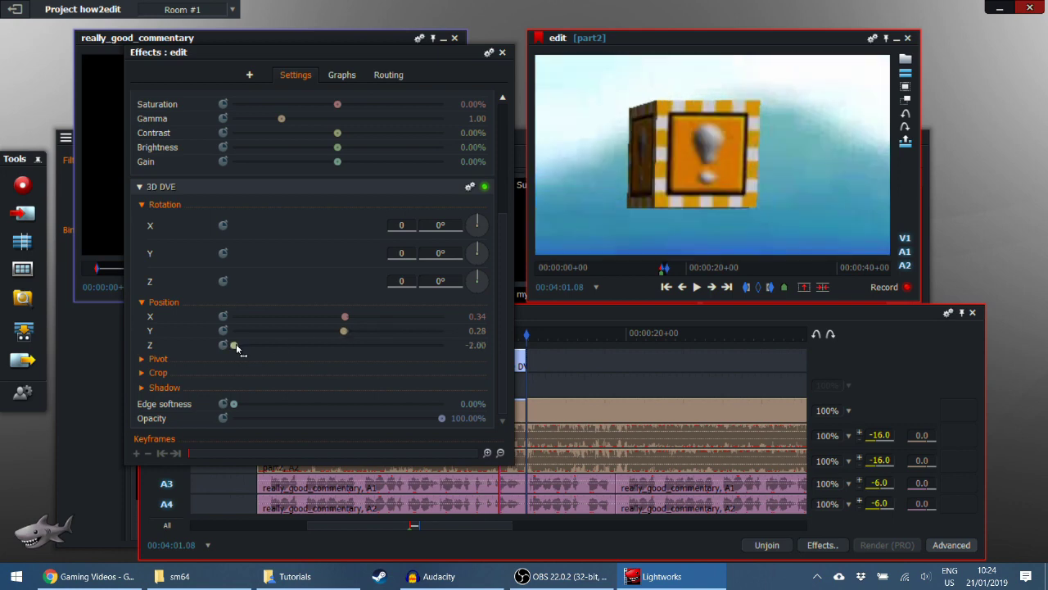
pyautogui.click(532, 321)
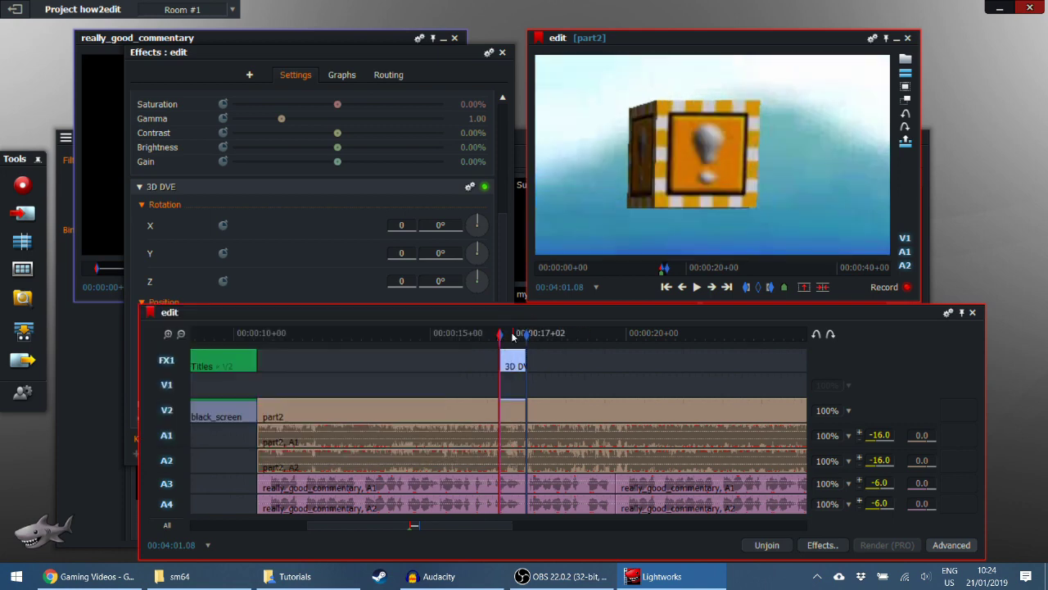
pyautogui.click(443, 71)
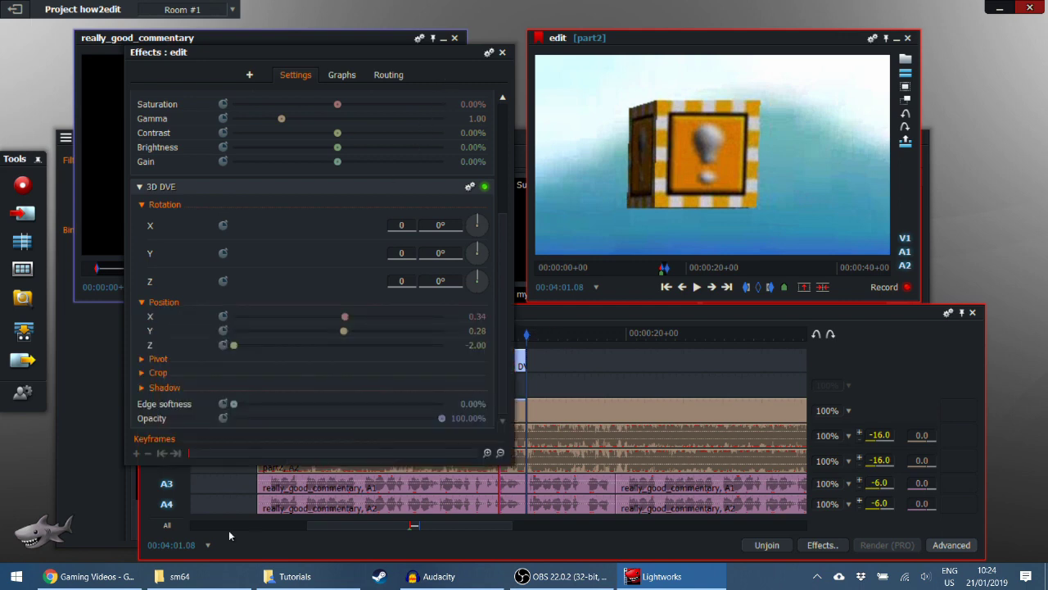
# Scrub through the effect, return to its first frame and enable keyframing for Position X and Y.
pyautogui.moveTo(195, 453); pyautogui.dragTo(399, 456)
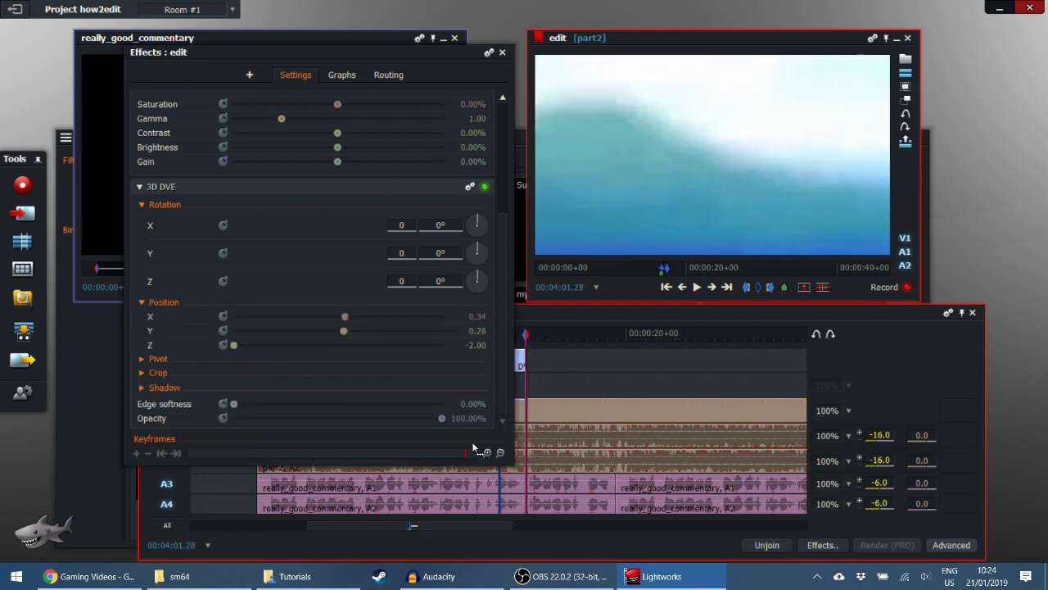
pyautogui.click(161, 453)
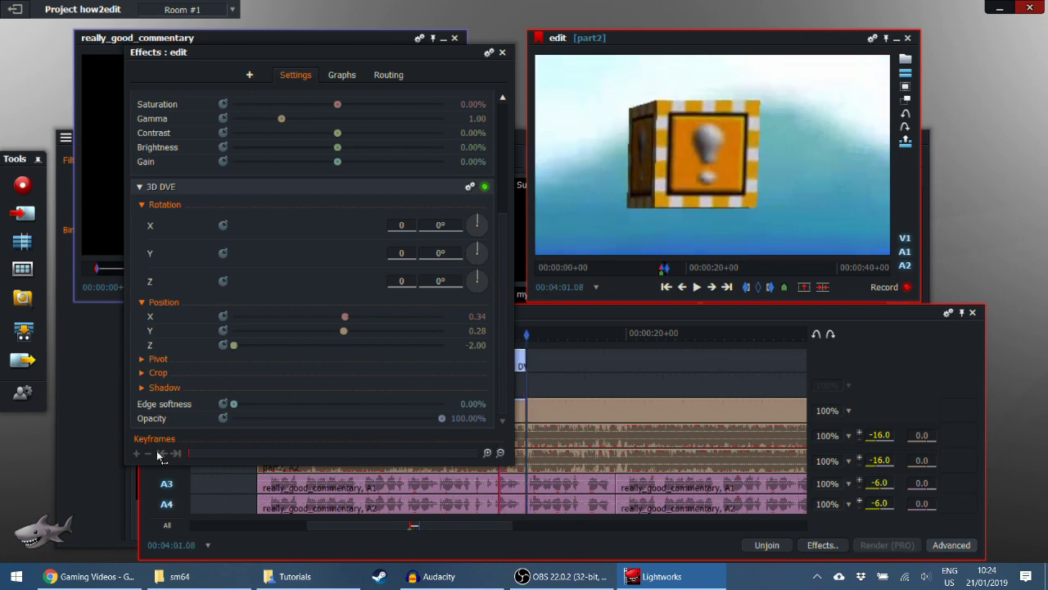
pyautogui.click(223, 316)
pyautogui.click(224, 331)
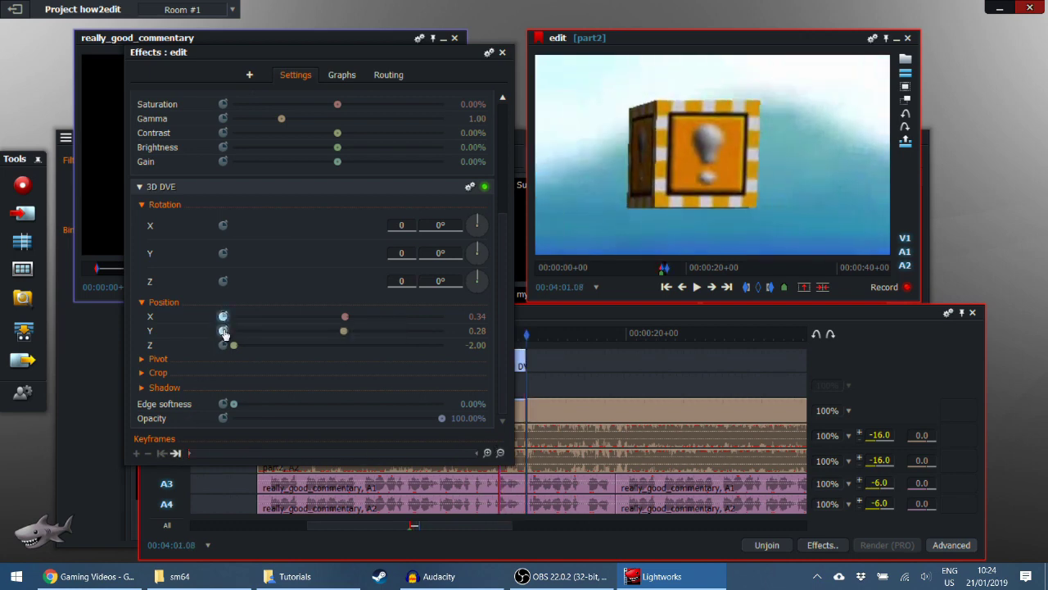
# At the last frame of the 3D DVE effect, set Position X to 0.54 and Y to 0.25.
pyautogui.click(208, 450)
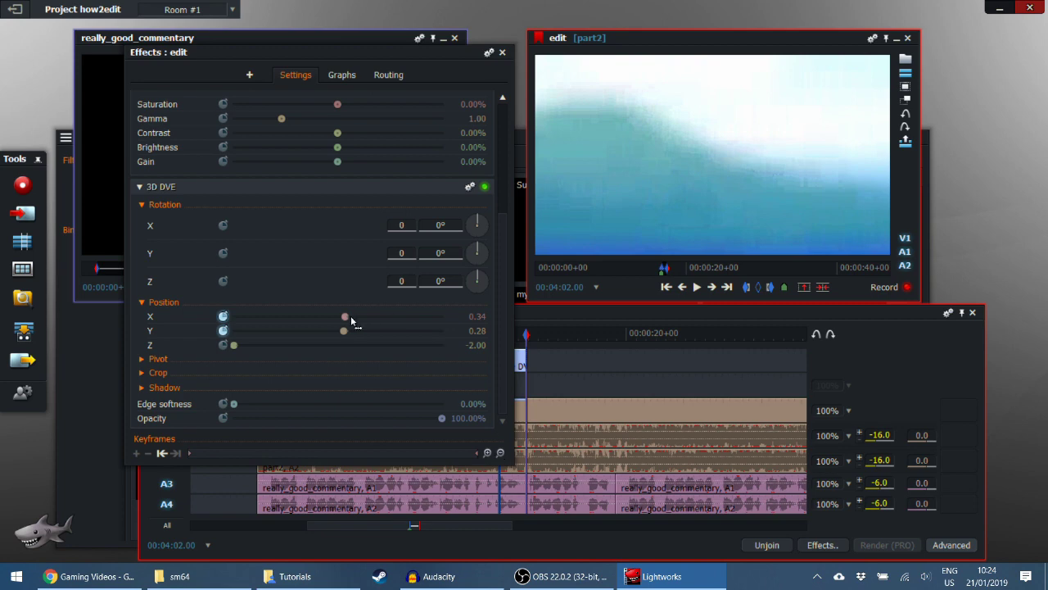
pyautogui.moveTo(351, 322); pyautogui.dragTo(346, 320)
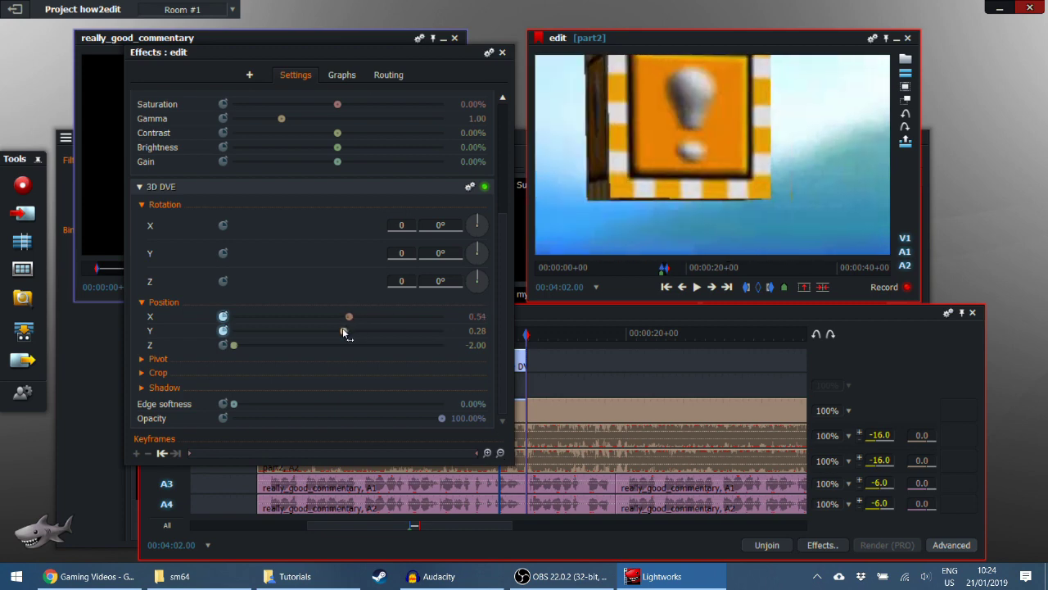
pyautogui.moveTo(343, 330); pyautogui.dragTo(341, 331)
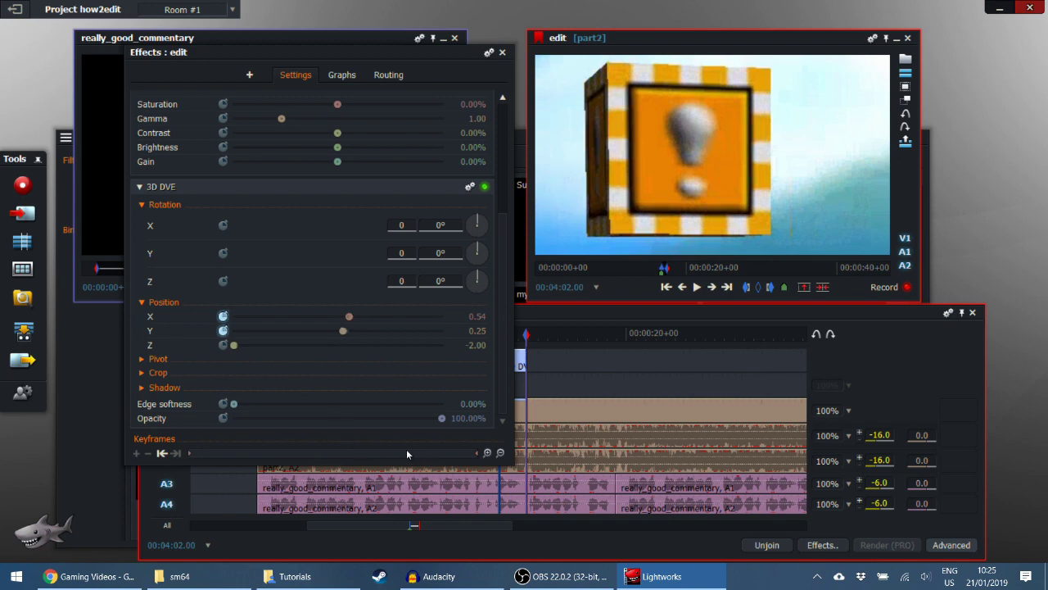
# Play and scrub through the 3D DVE section to check how the zoomed view follows the block.
pyautogui.click(162, 453)
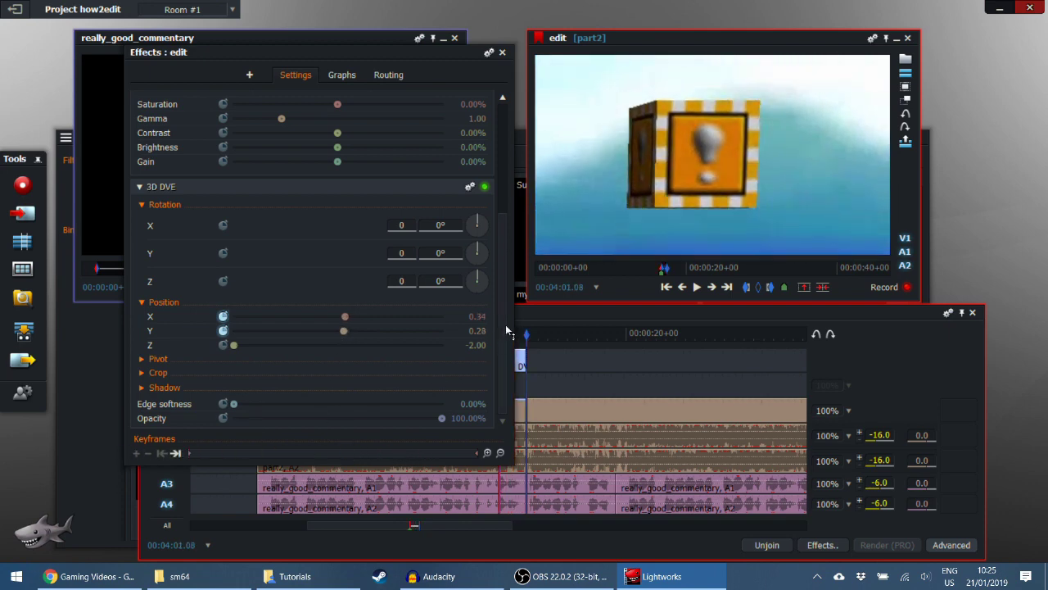
pyautogui.click(696, 286)
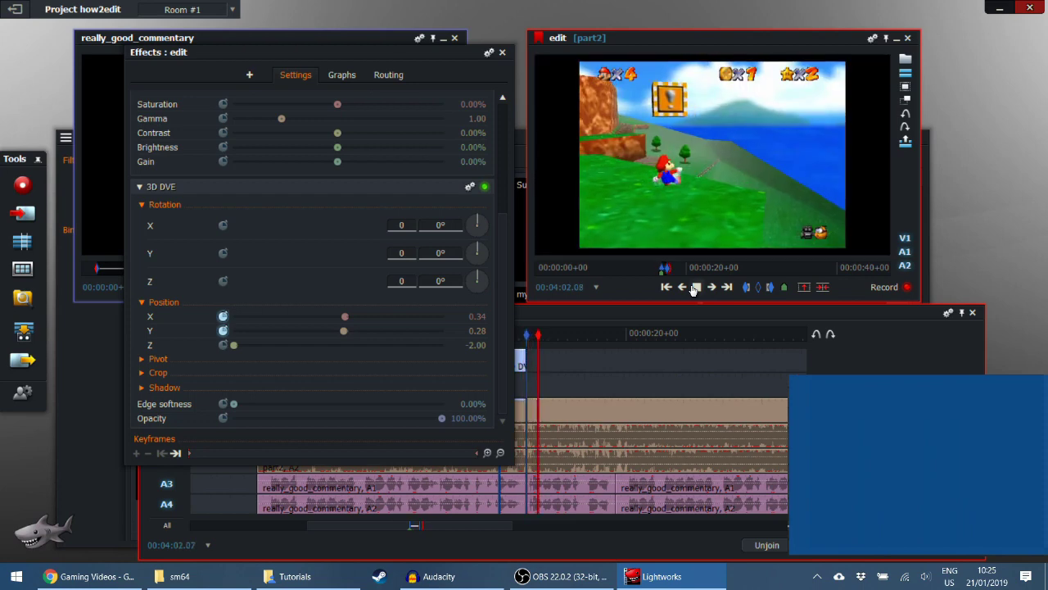
pyautogui.click(693, 288)
pyautogui.click(515, 336)
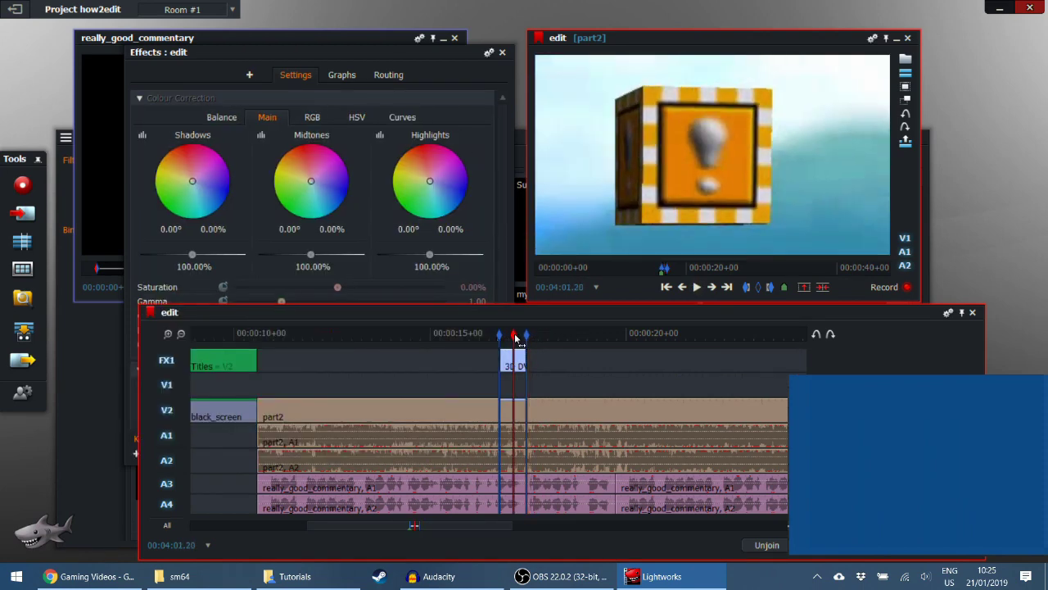
pyautogui.click(462, 67)
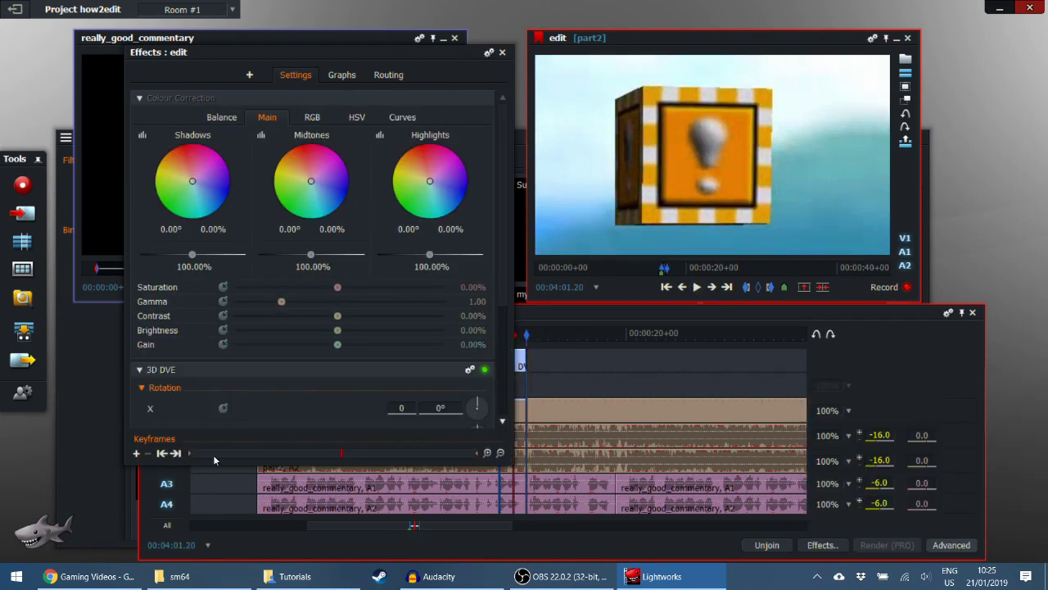
pyautogui.click(161, 453)
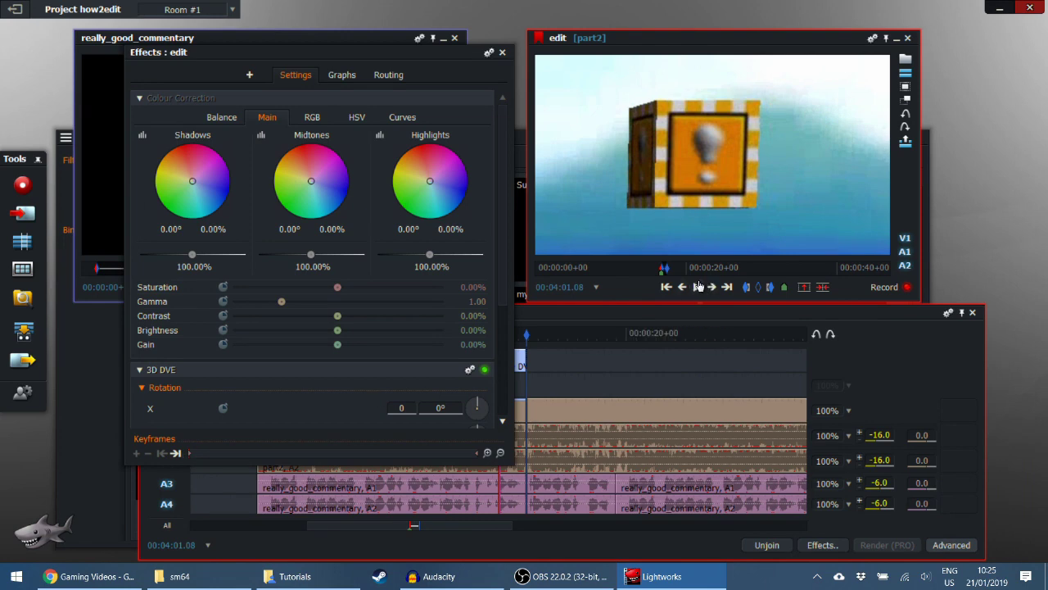
pyautogui.click(697, 286)
pyautogui.click(697, 286)
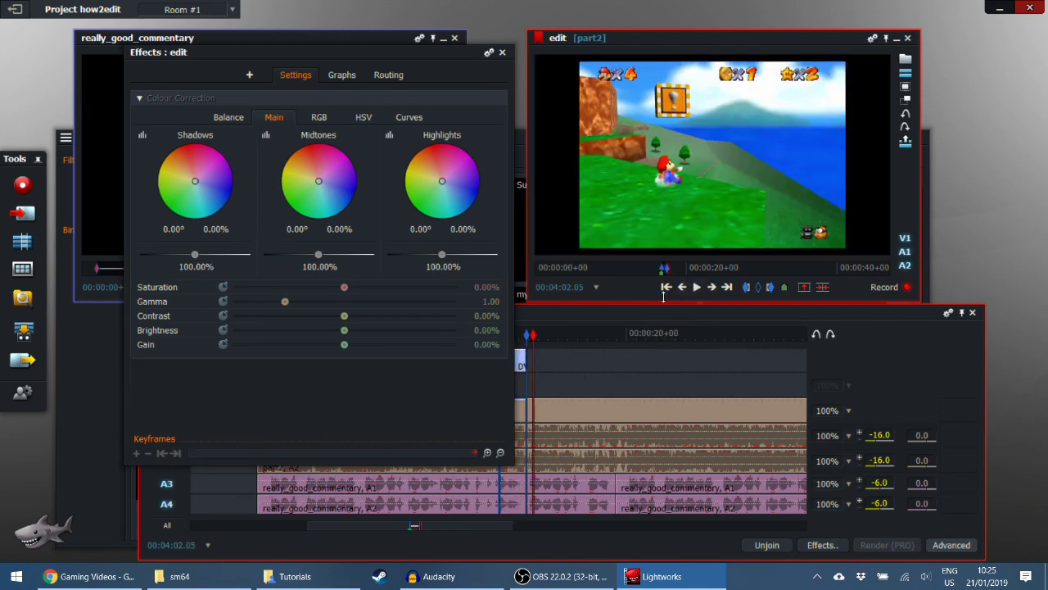
pyautogui.click(547, 328)
pyautogui.click(506, 334)
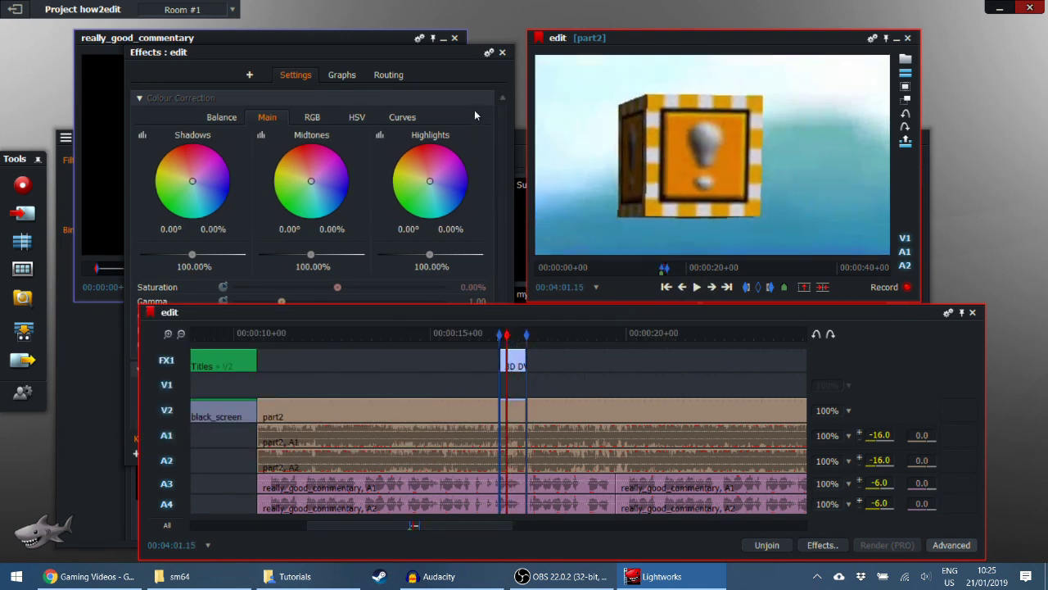
pyautogui.click(455, 71)
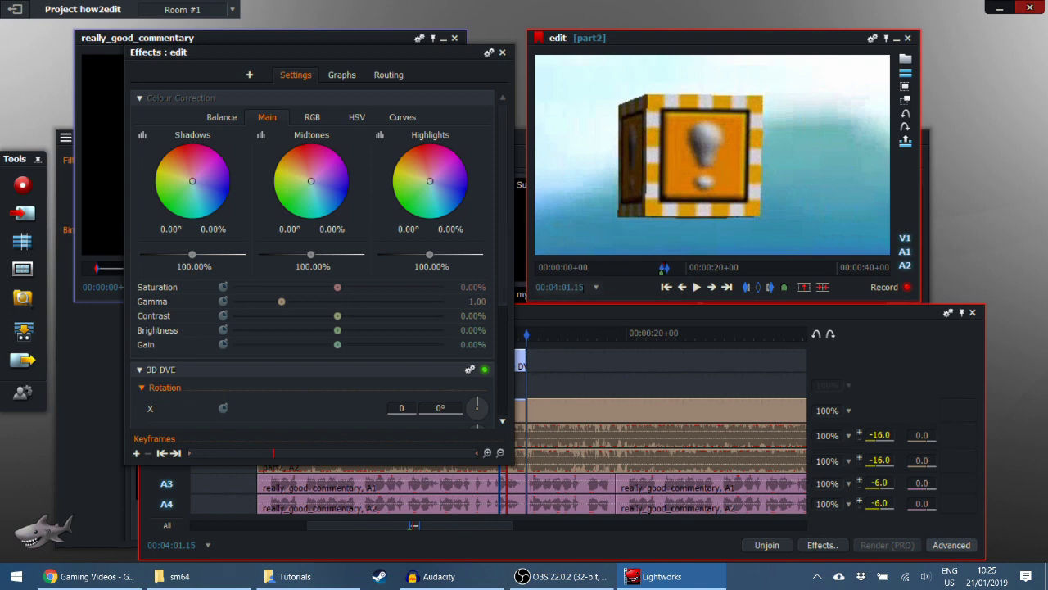
# Select only the V2 track and remove the marked section from it, leaving a gap.
pyautogui.click(560, 313)
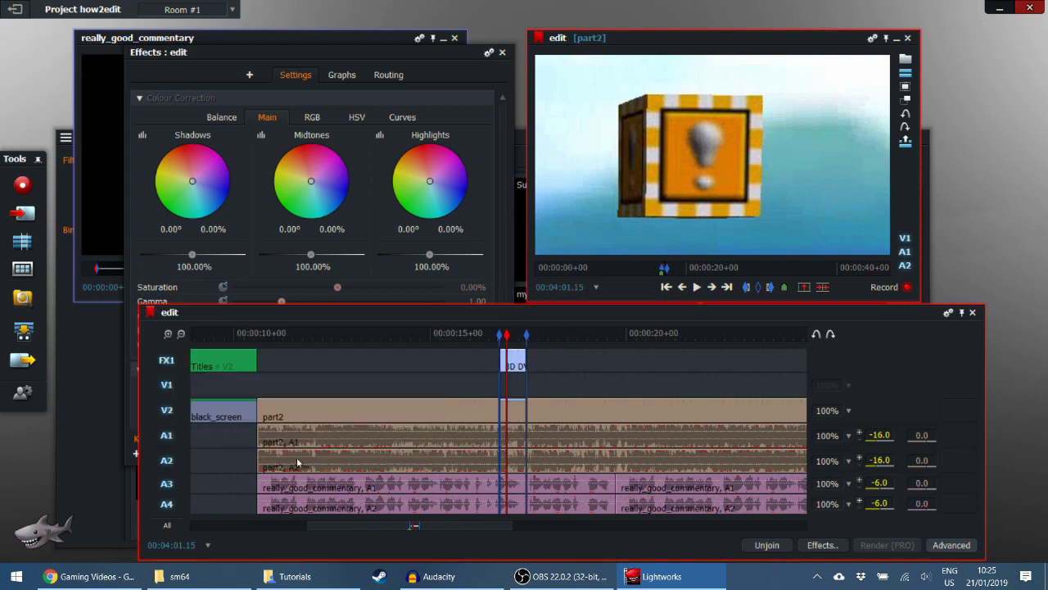
pyautogui.click(162, 528)
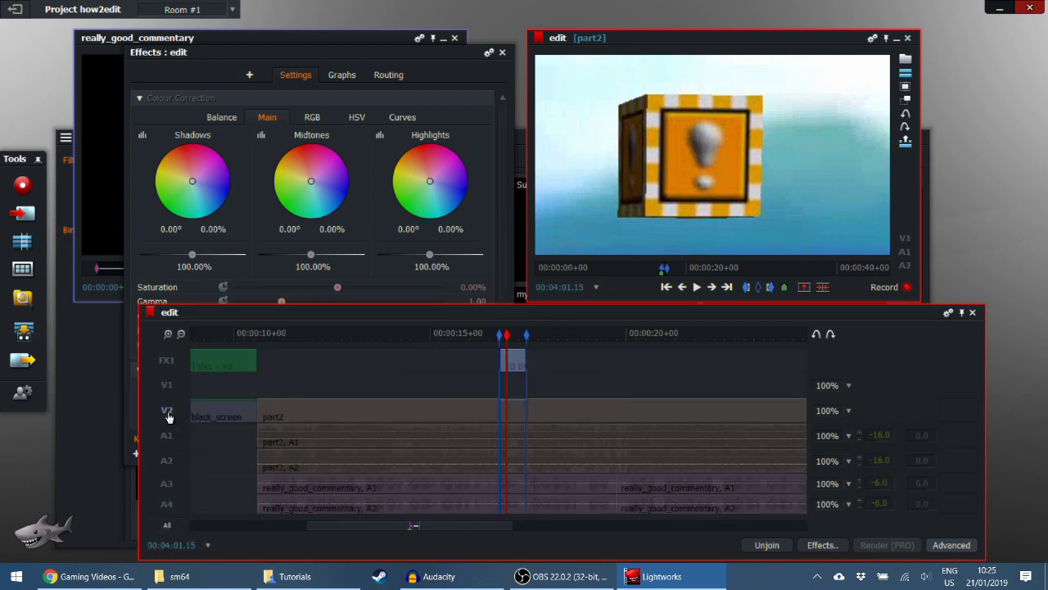
pyautogui.click(167, 414)
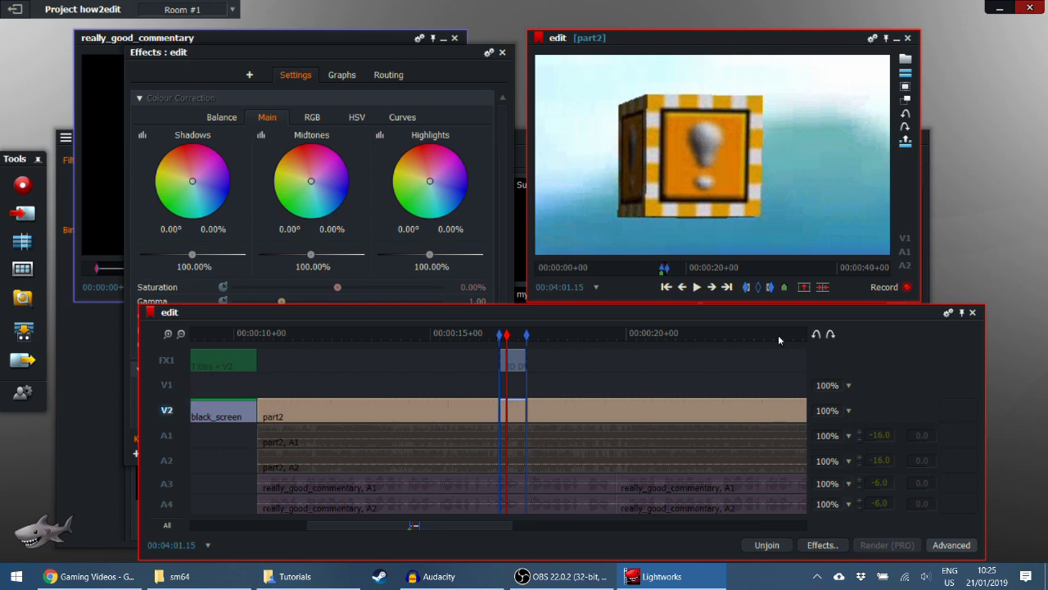
pyautogui.click(804, 287)
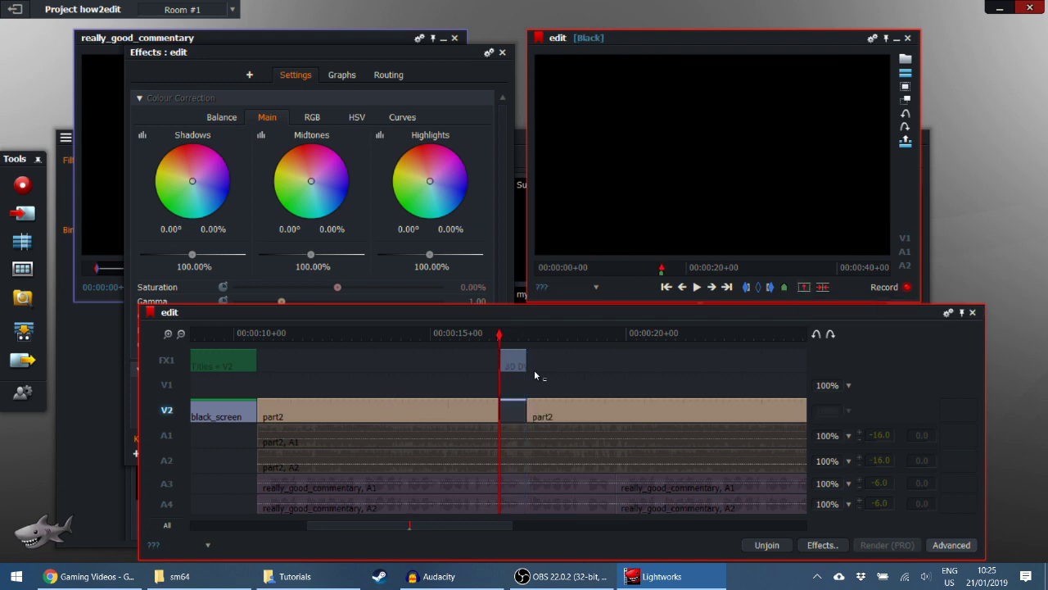
# Open the Clipboard sequence from the Sequences filter and place its full clip back into the gap on V2.
pyautogui.click(79, 372)
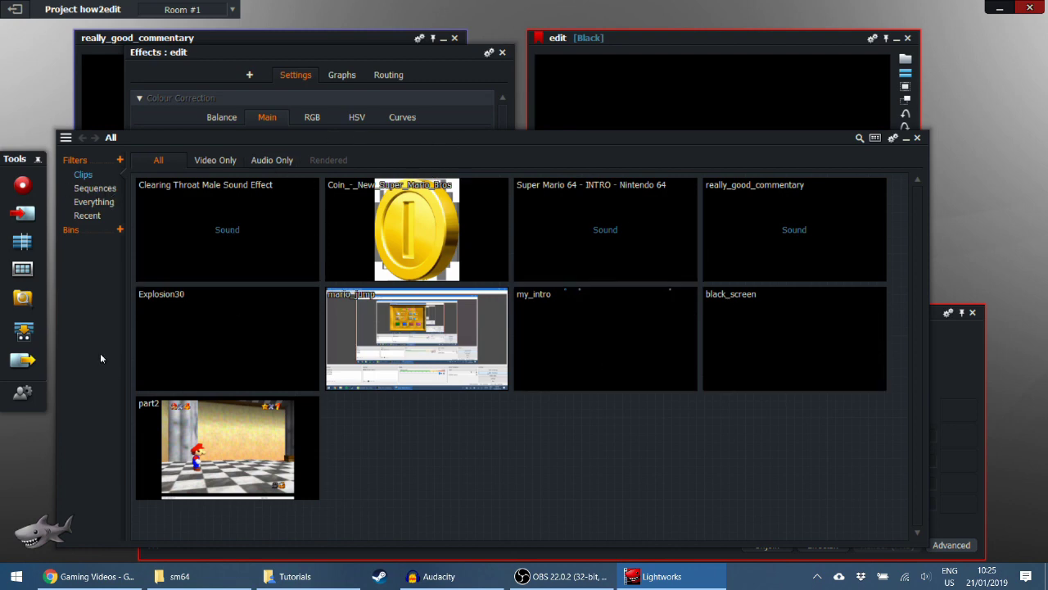
pyautogui.click(94, 190)
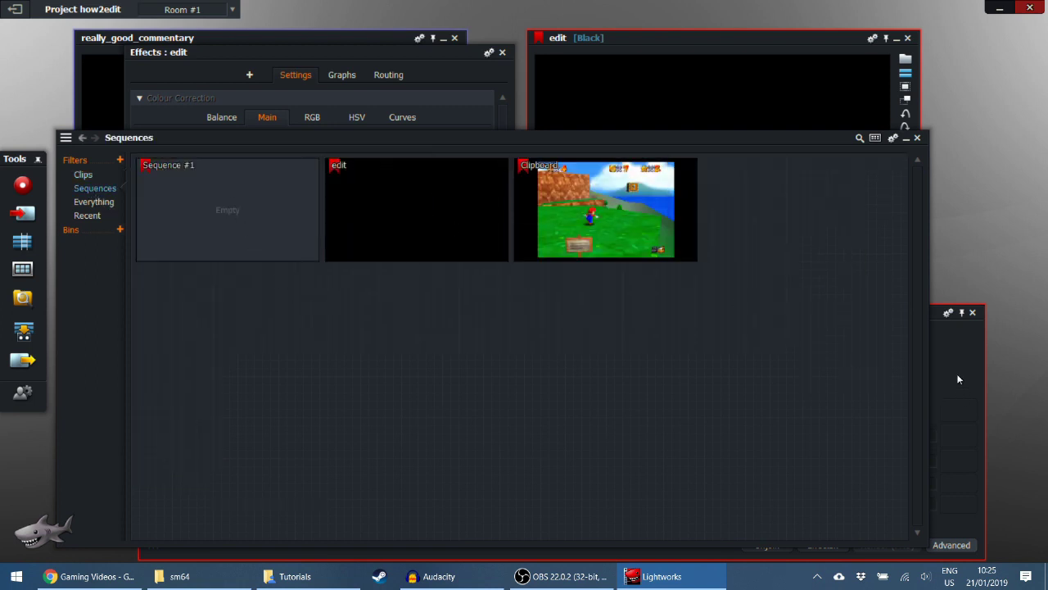
pyautogui.doubleClick(611, 204)
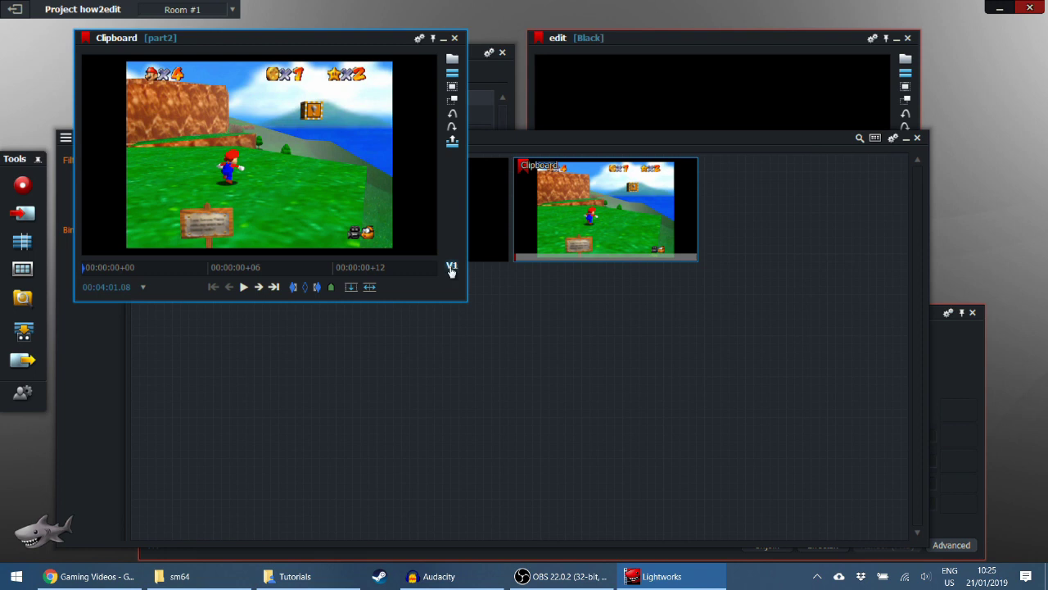
pyautogui.click(273, 287)
pyautogui.click(955, 349)
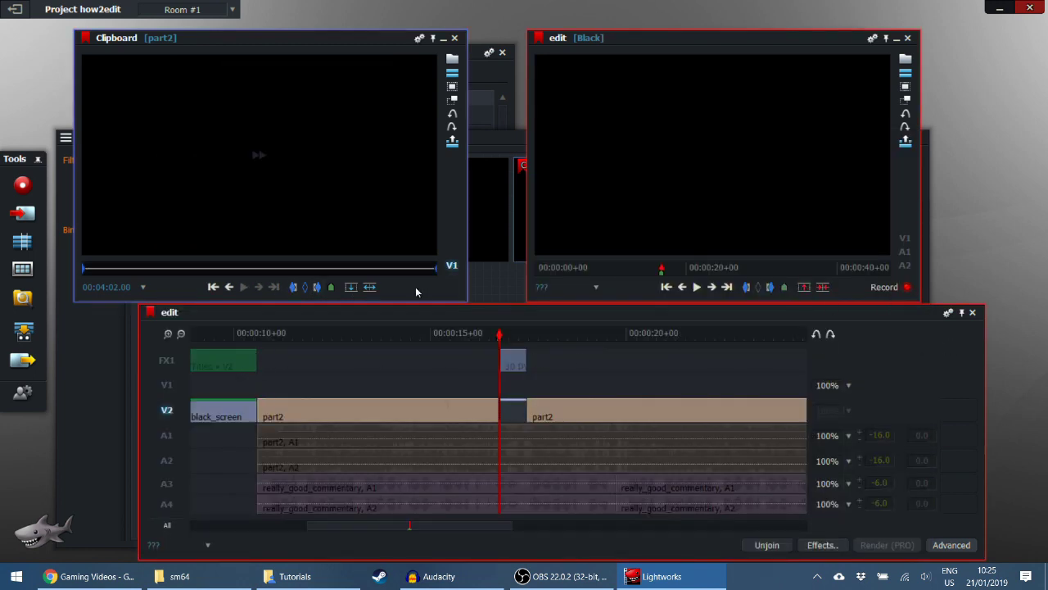
pyautogui.click(370, 288)
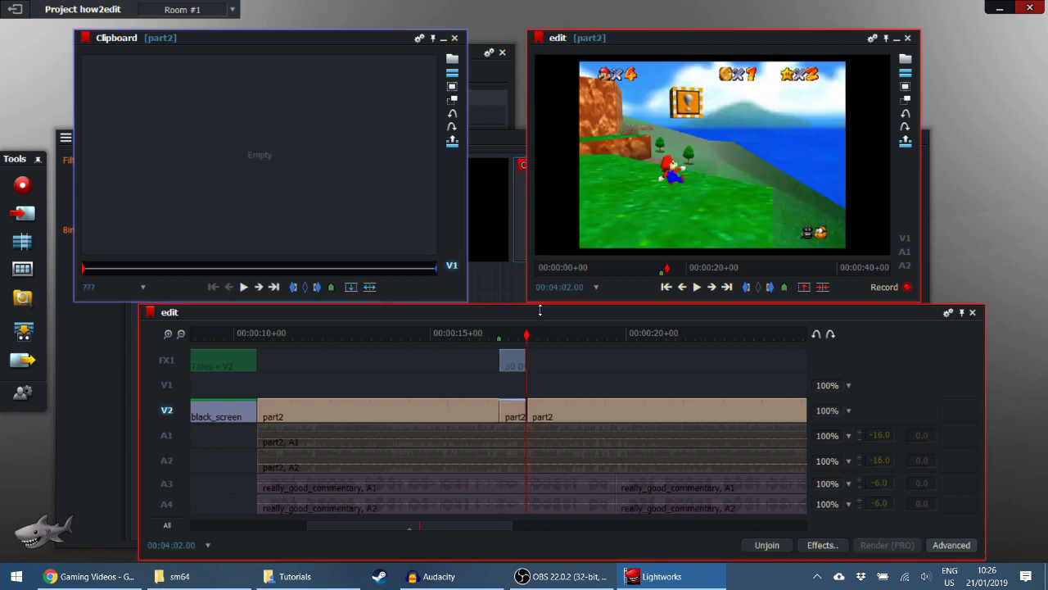
# Play and scrub across the restored part2 segment to check that it fits the gap.
pyautogui.moveTo(533, 318); pyautogui.dragTo(496, 330)
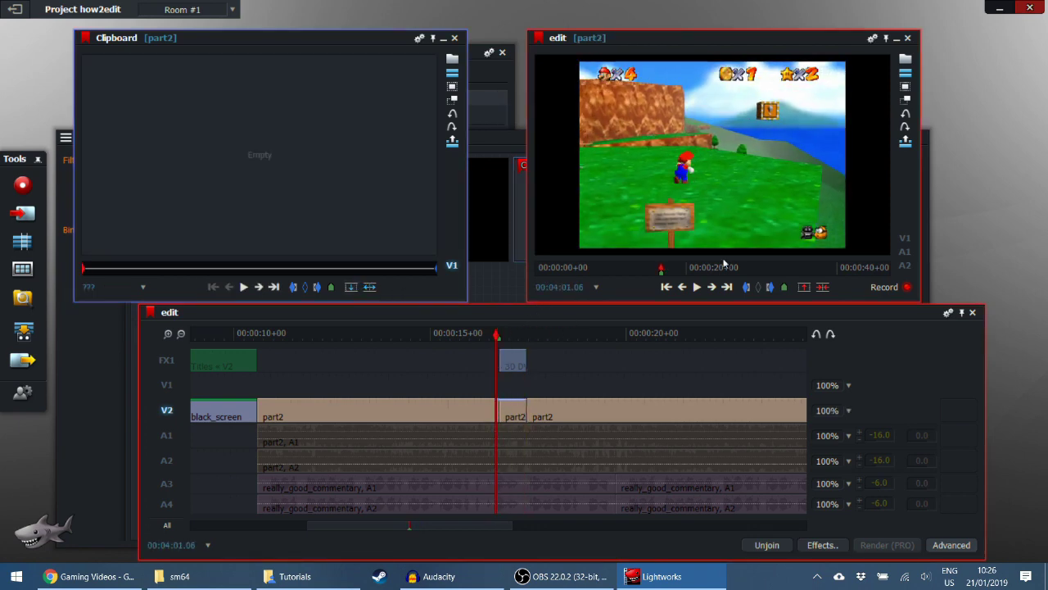
pyautogui.click(697, 287)
pyautogui.click(513, 336)
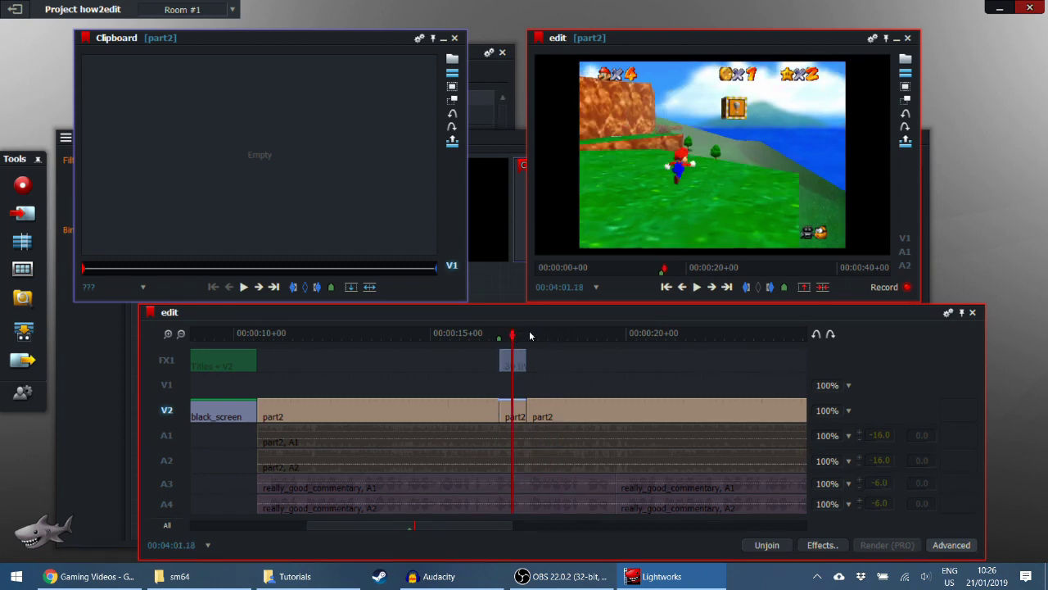
# Place the playhead on the first frame of the short part2 segment and set its V2 speed to 0%.
pyautogui.click(667, 287)
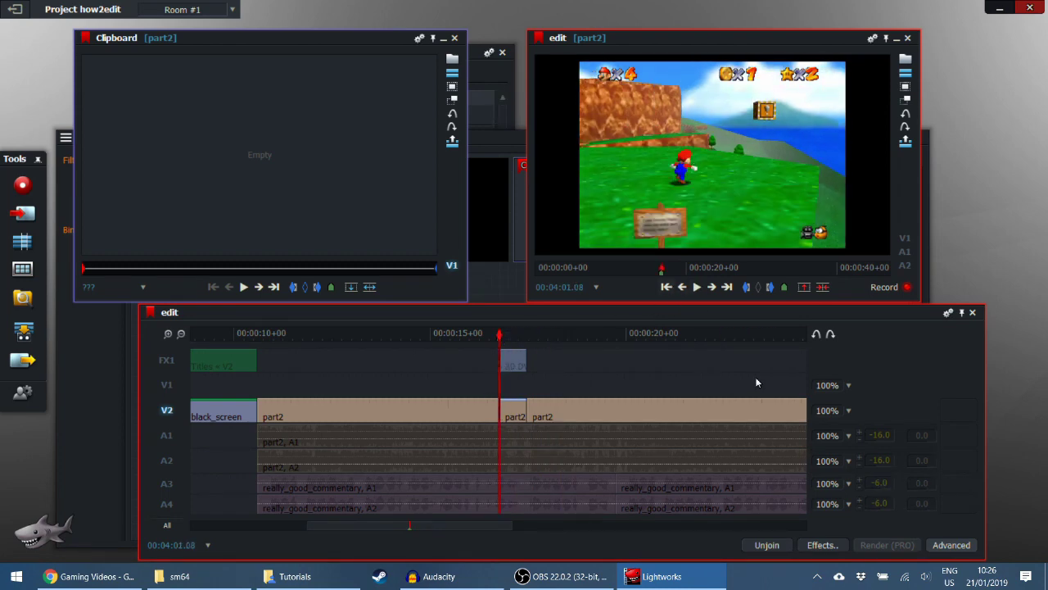
pyautogui.click(946, 545)
pyautogui.click(946, 545)
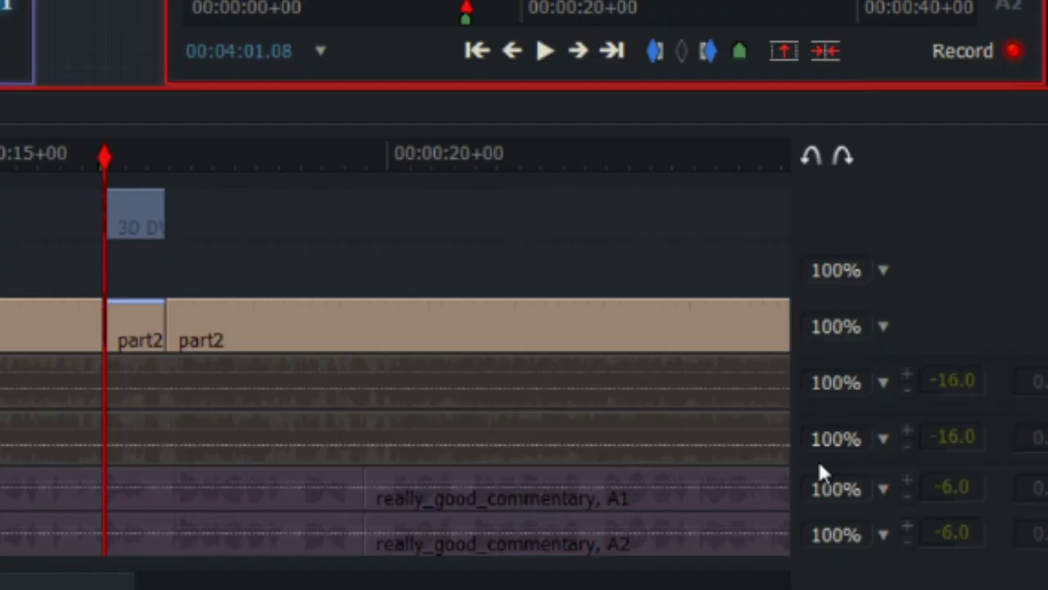
pyautogui.click(836, 326)
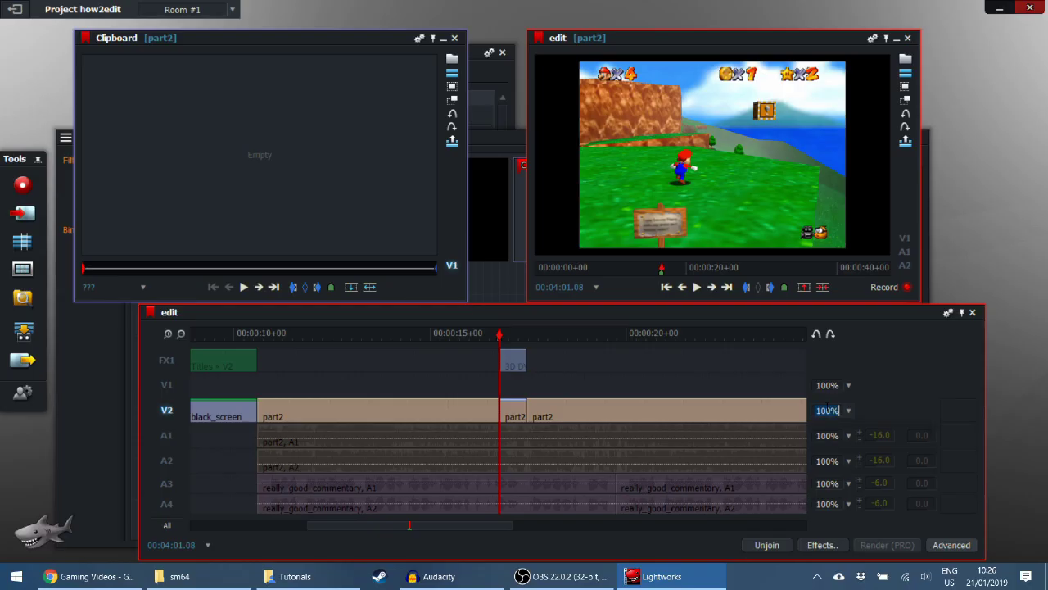
pyautogui.write('0')
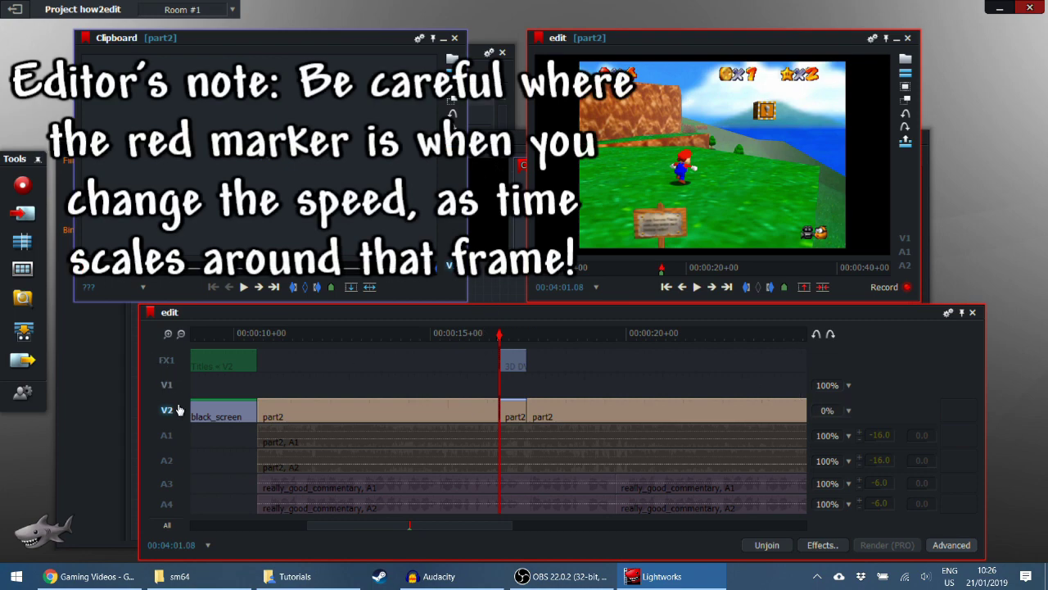
# Reselect all tracks and open the settings of the 3D DVE effect on the frozen segment.
pyautogui.click(436, 402)
pyautogui.rightClick(507, 362)
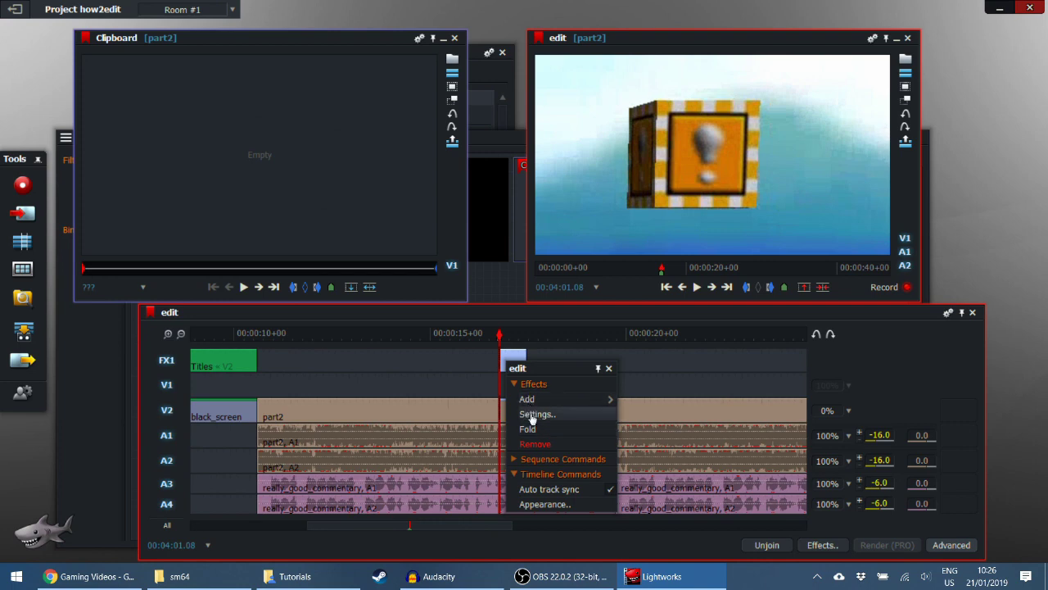
pyautogui.click(537, 414)
pyautogui.click(539, 311)
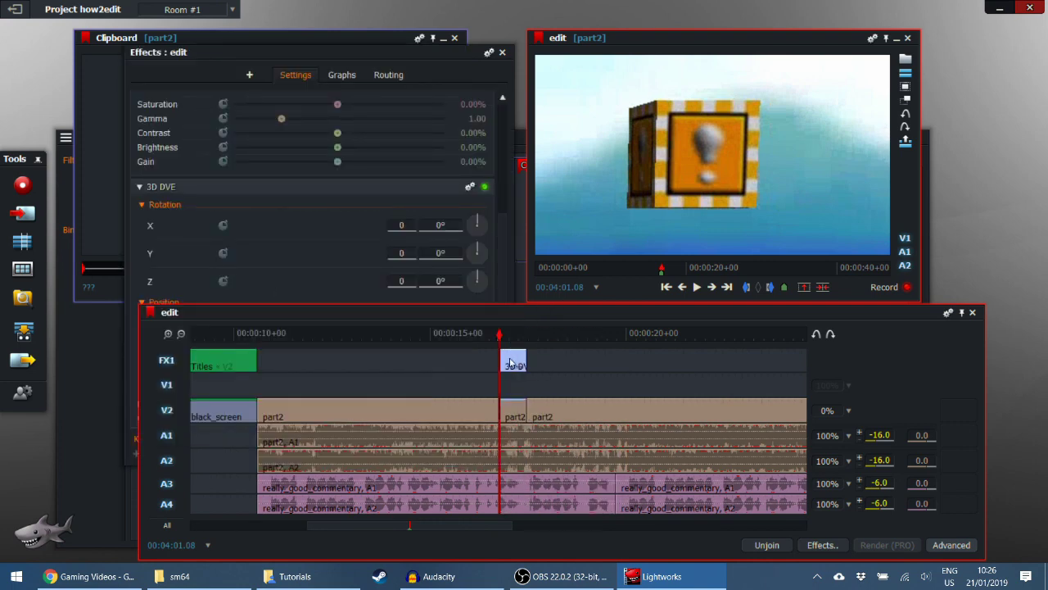
# Open the 3D DVE effect's settings on FX1 and play through the frozen segment to check the zoom.
pyautogui.rightClick(516, 365)
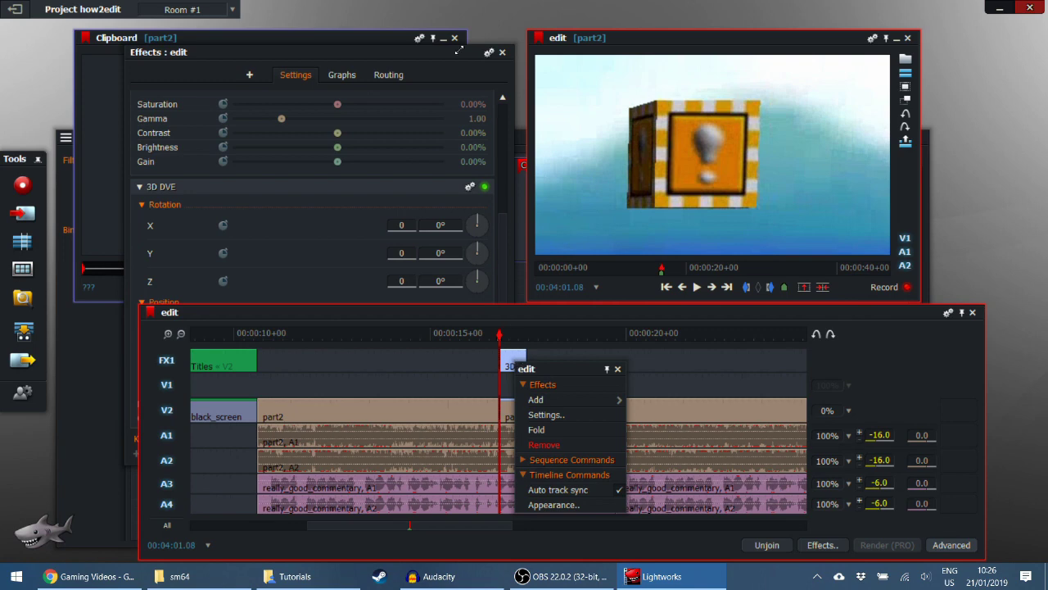
pyautogui.click(537, 414)
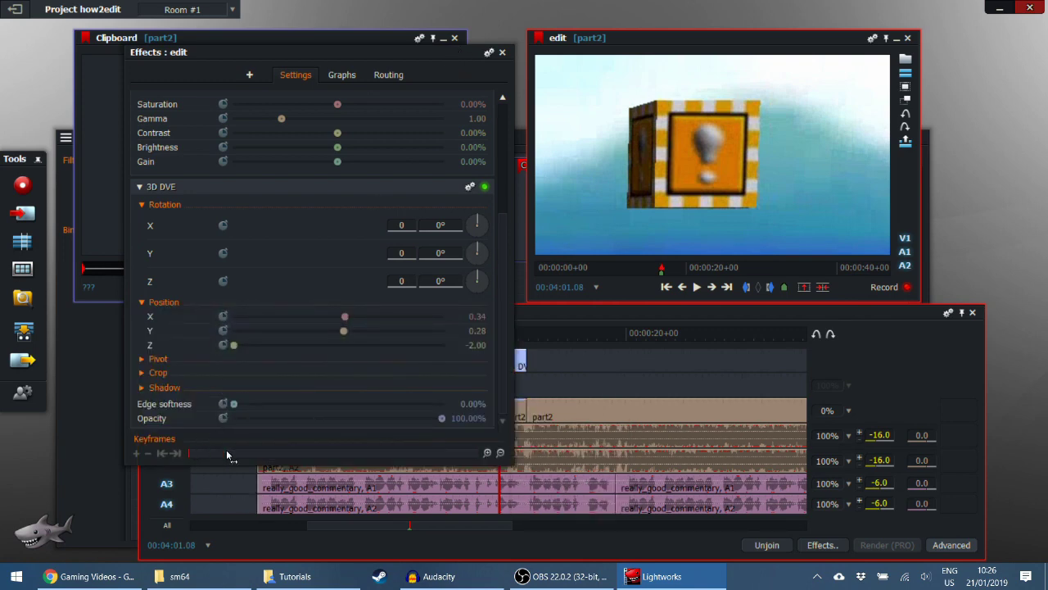
pyautogui.moveTo(569, 334); pyautogui.dragTo(497, 336)
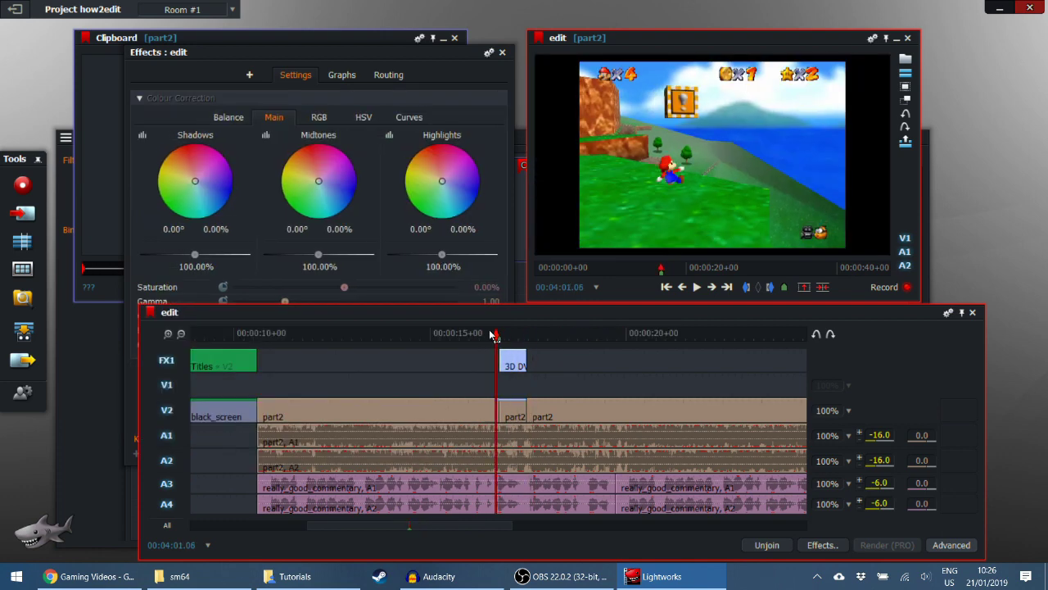
pyautogui.click(697, 287)
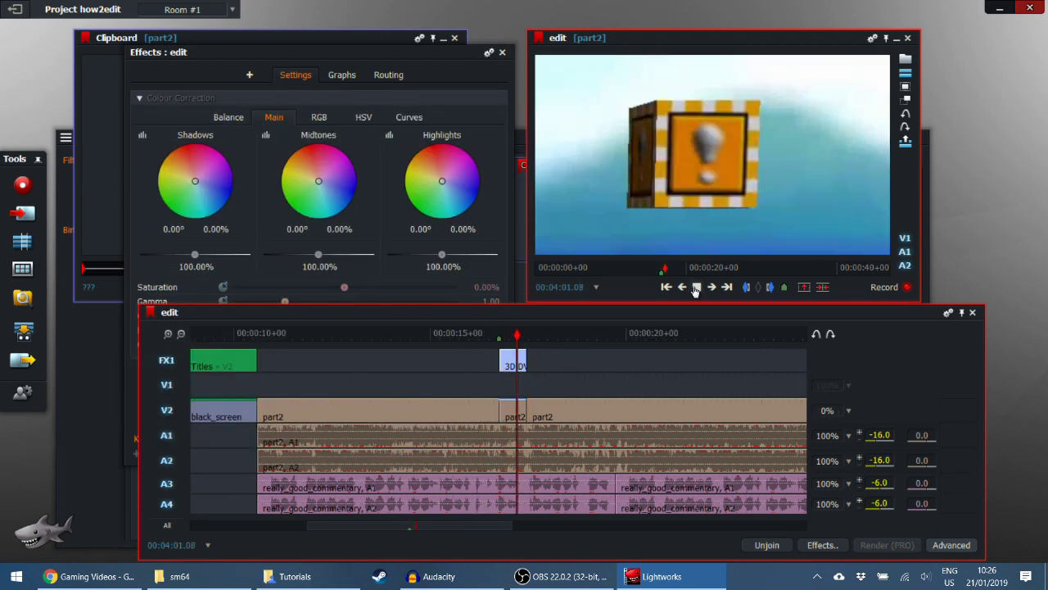
pyautogui.click(697, 287)
# Place the playhead inside the frozen segment and toggle the FX1 track off and on to compare the picture.
pyautogui.click(508, 336)
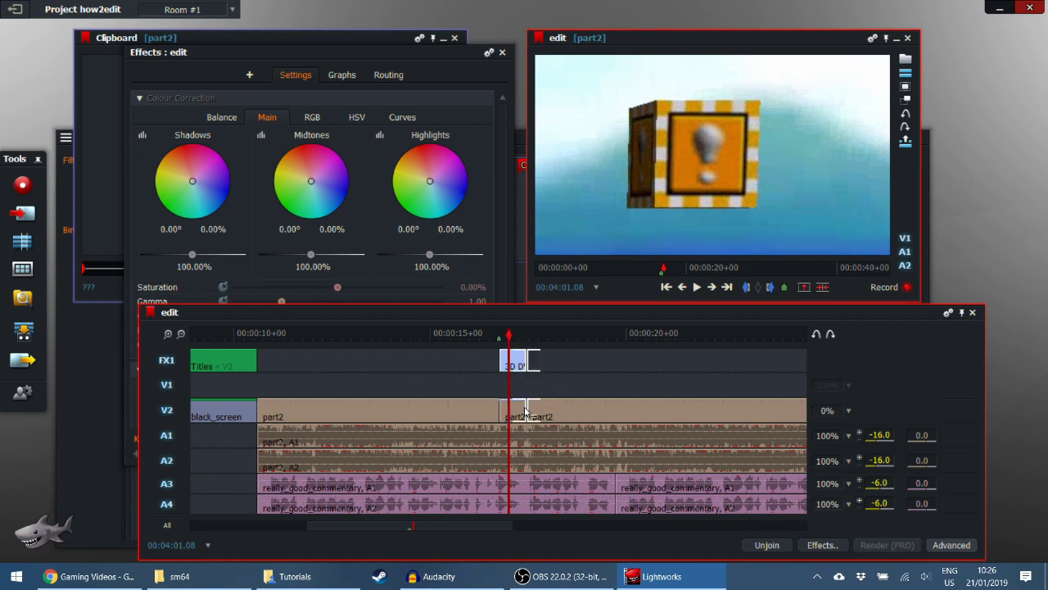
pyautogui.click(167, 360)
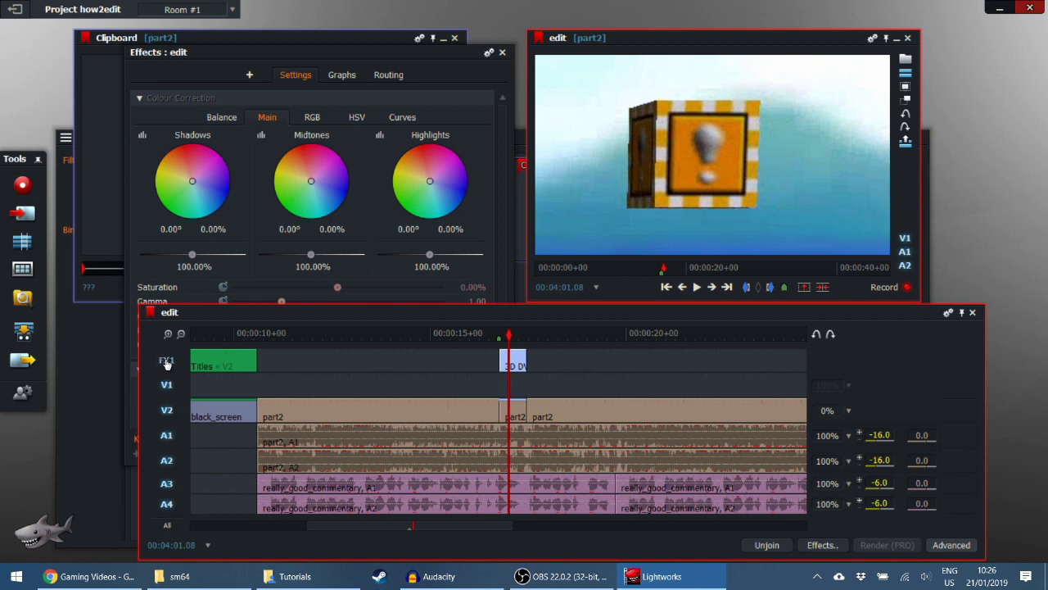
pyautogui.moveTo(509, 334)
pyautogui.mouseDown()
pyautogui.moveTo(497, 337)
pyautogui.moveTo(527, 343)
pyautogui.moveTo(517, 342)
pyautogui.mouseUp()
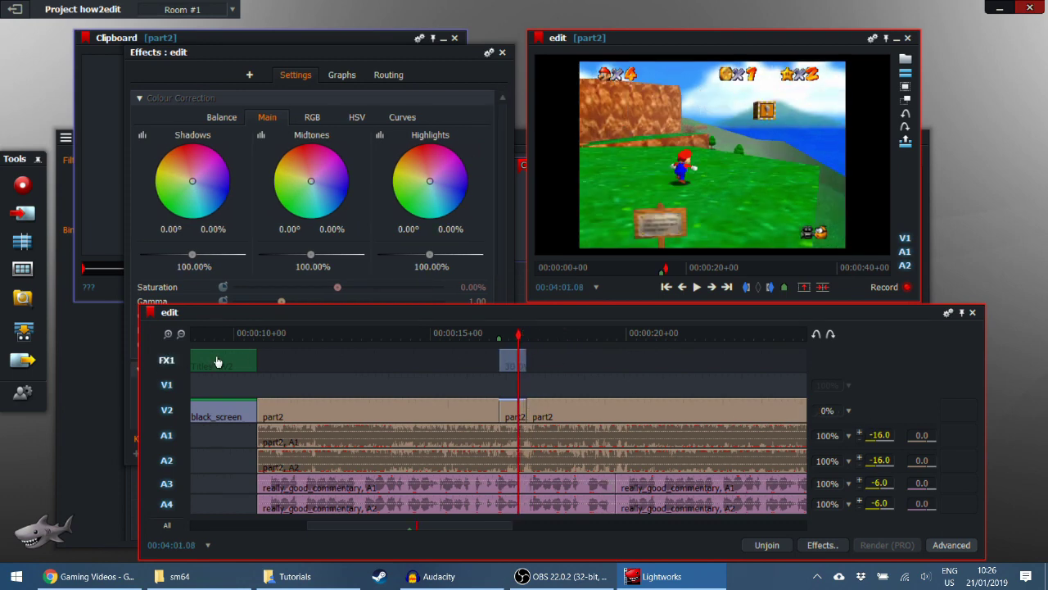
pyautogui.click(178, 360)
# Mark in and out points at the start and end of the frozen part2 segment.
pyautogui.click(746, 287)
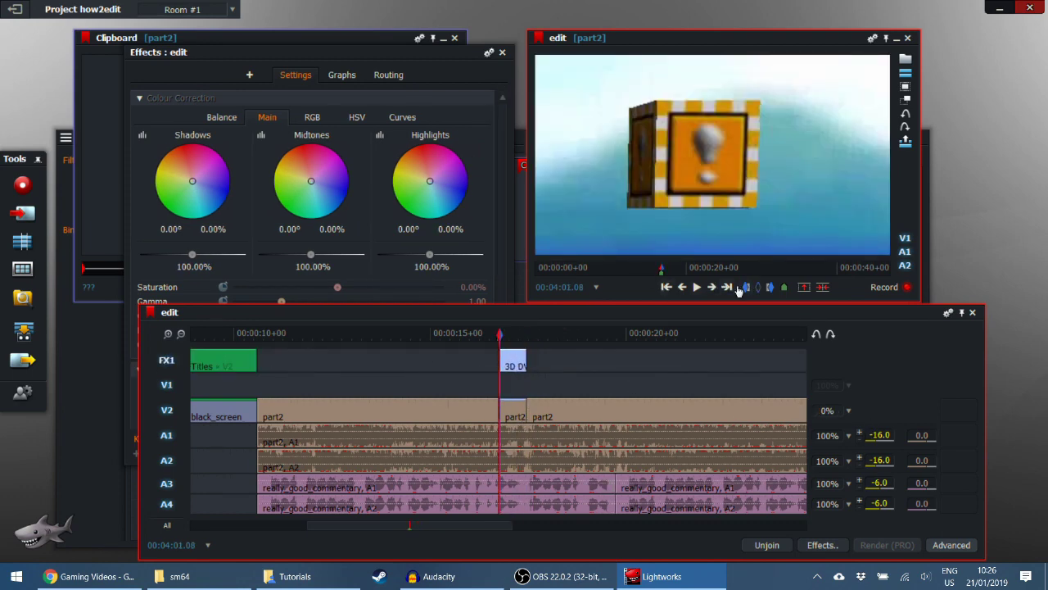
pyautogui.click(770, 287)
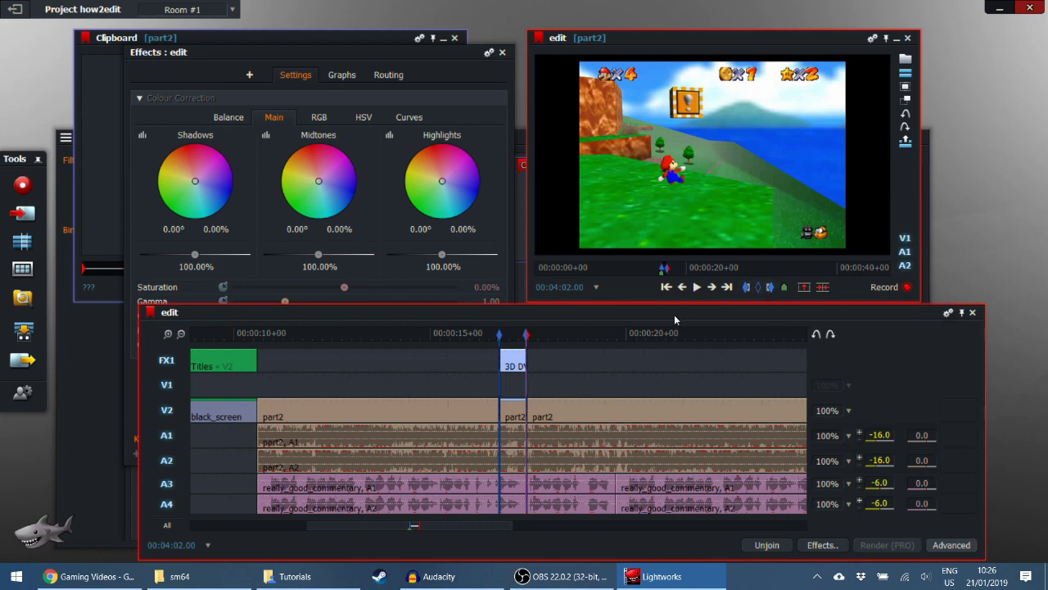
# Add an Image Key effect to the frozen part2 segment on V2.
pyautogui.rightClick(516, 403)
pyautogui.click(554, 442)
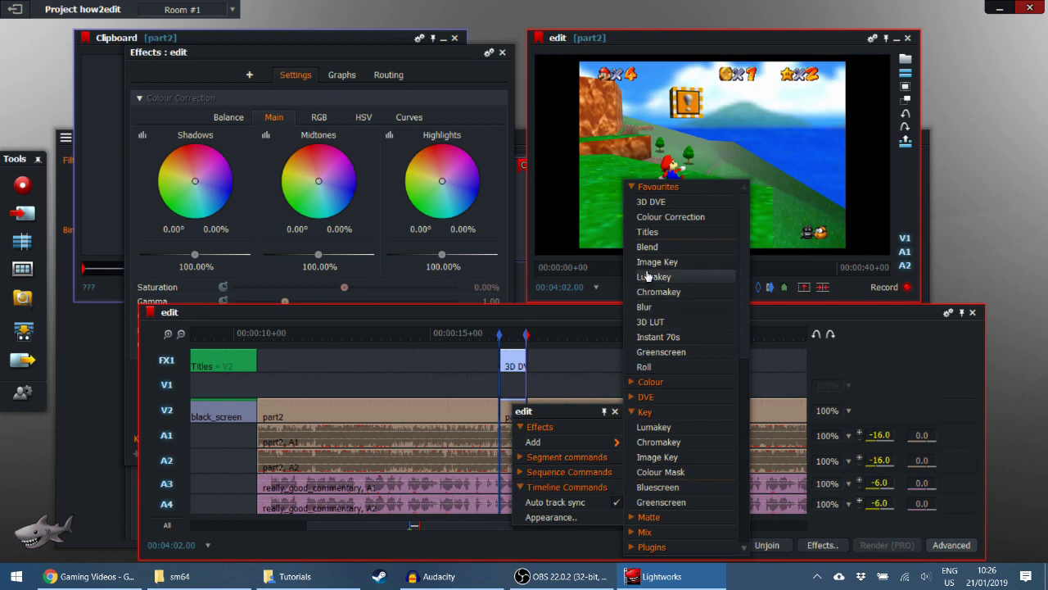
pyautogui.click(514, 313)
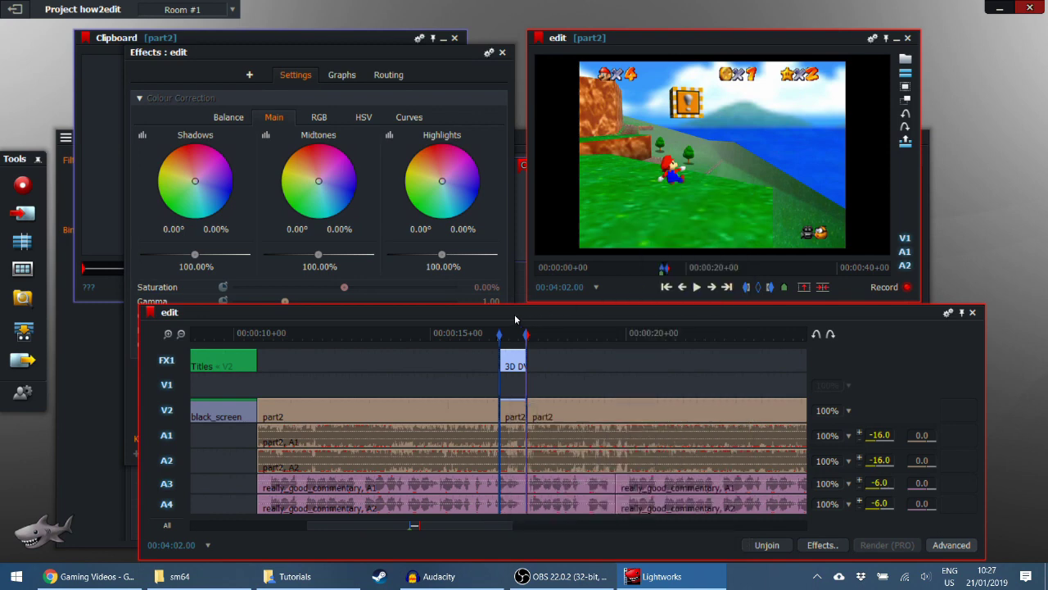
pyautogui.rightClick(516, 412)
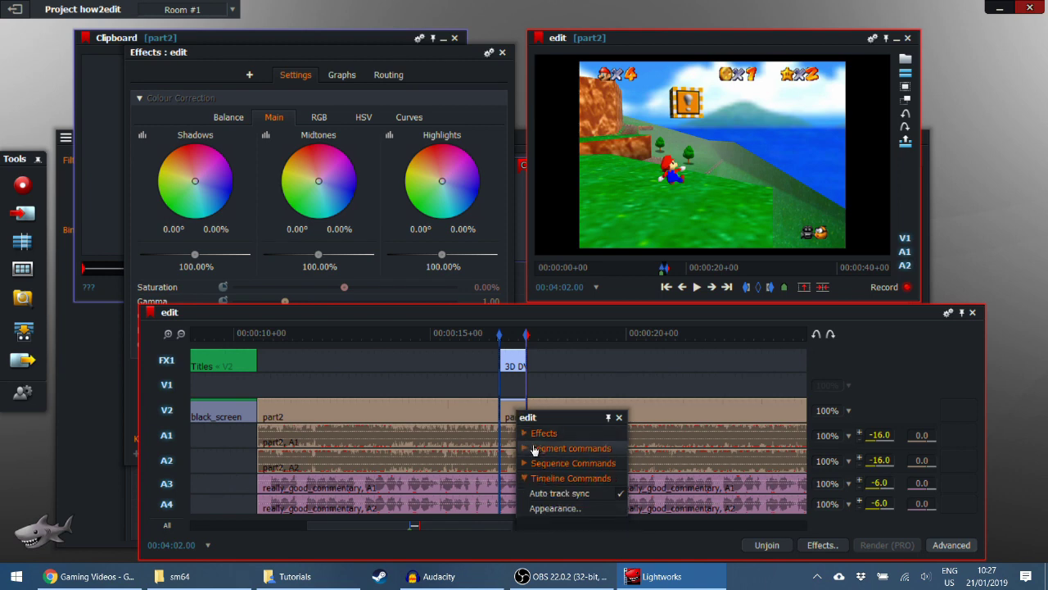
pyautogui.click(556, 448)
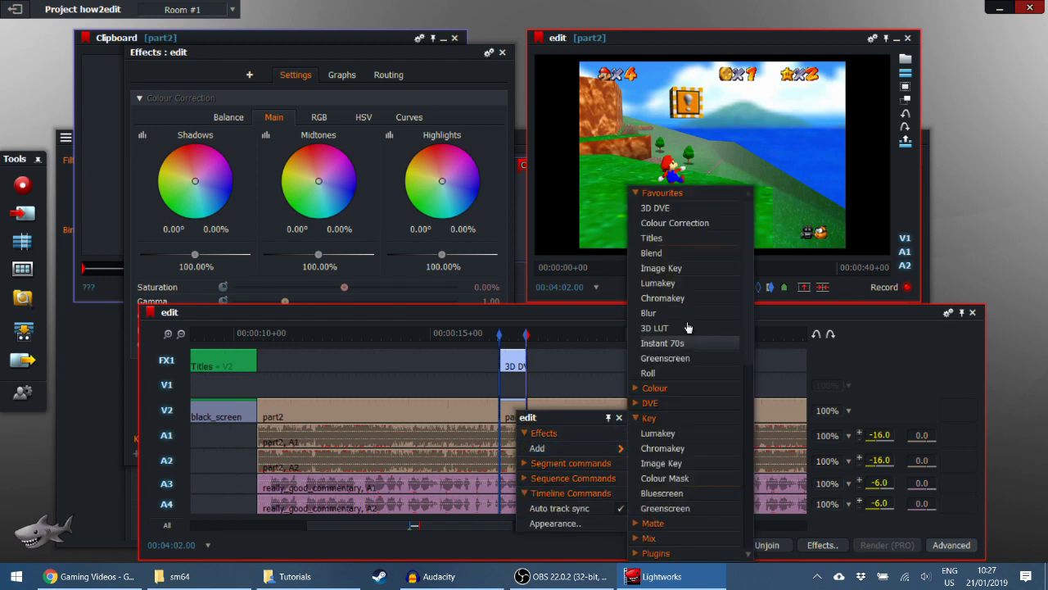
pyautogui.click(677, 268)
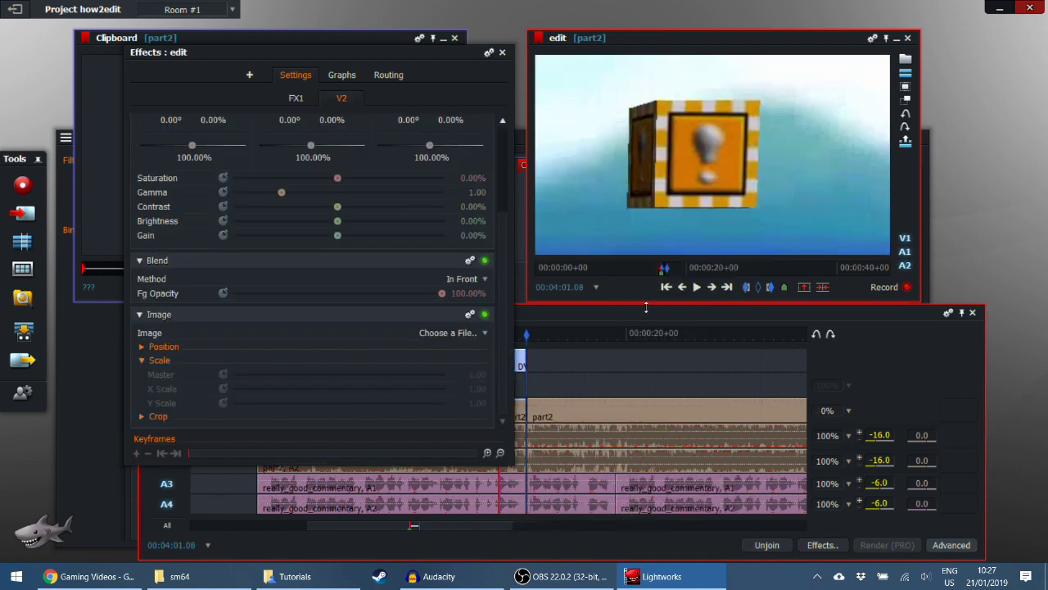
# Remove the marked 3D DVE segment from the FX1 track only and reselect all tracks.
pyautogui.scroll(-3, 497, 375)
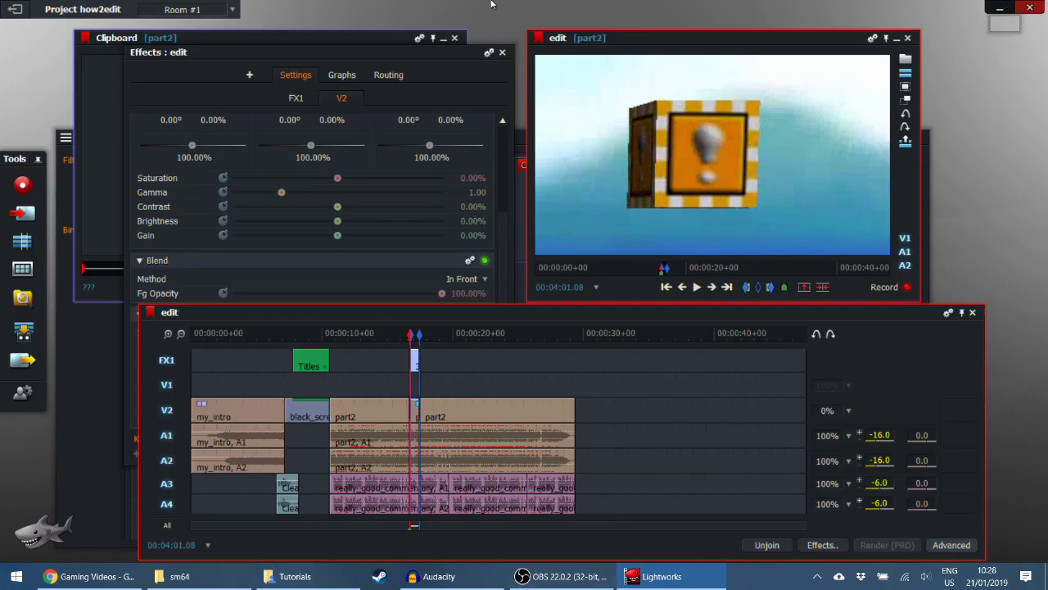
pyautogui.click(574, 307)
pyautogui.scroll(3, 412, 364)
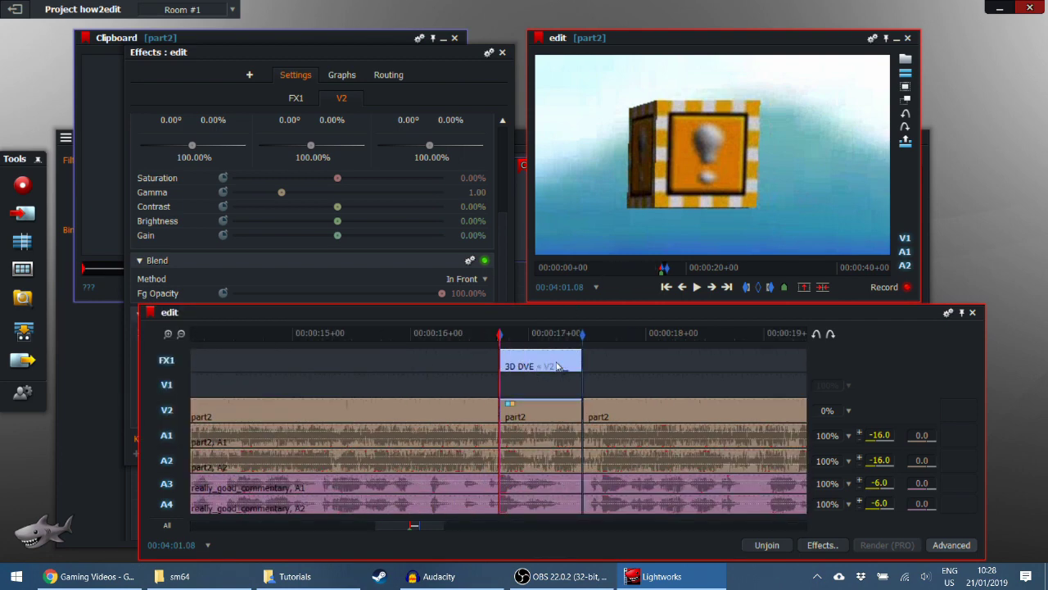
pyautogui.click(165, 526)
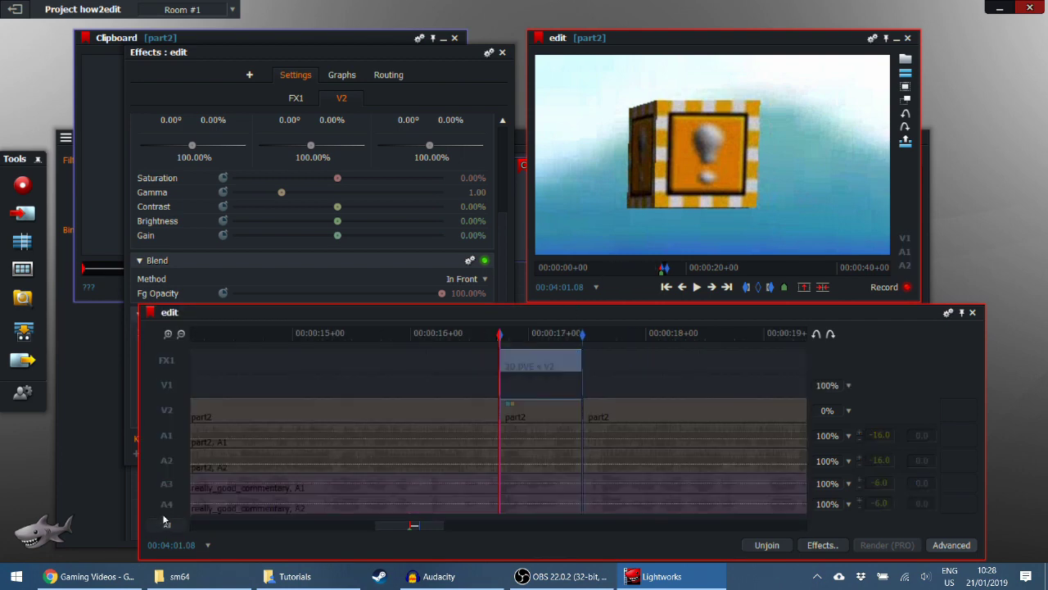
pyautogui.click(166, 360)
pyautogui.click(805, 288)
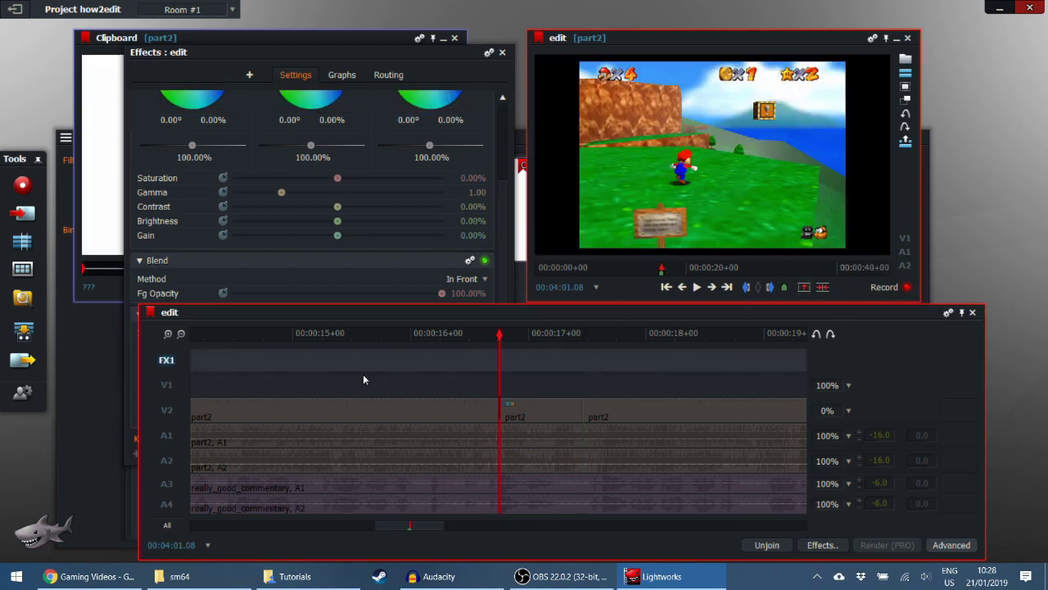
pyautogui.click(165, 525)
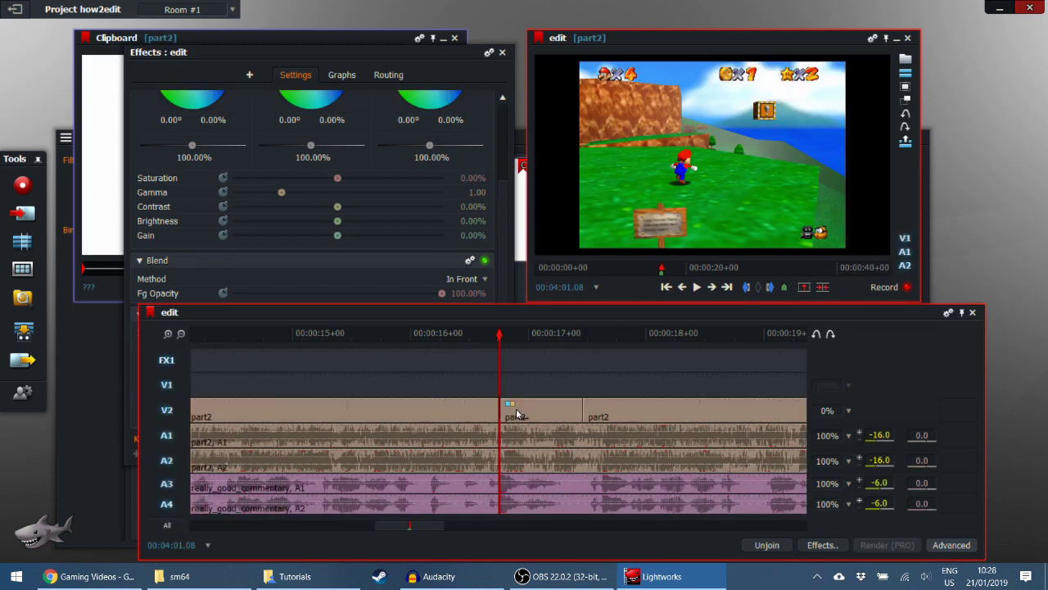
# Open the effect settings of the frozen part2 segment and remove its Blend effect with the empty image.
pyautogui.rightClick(516, 414)
pyautogui.click(560, 455)
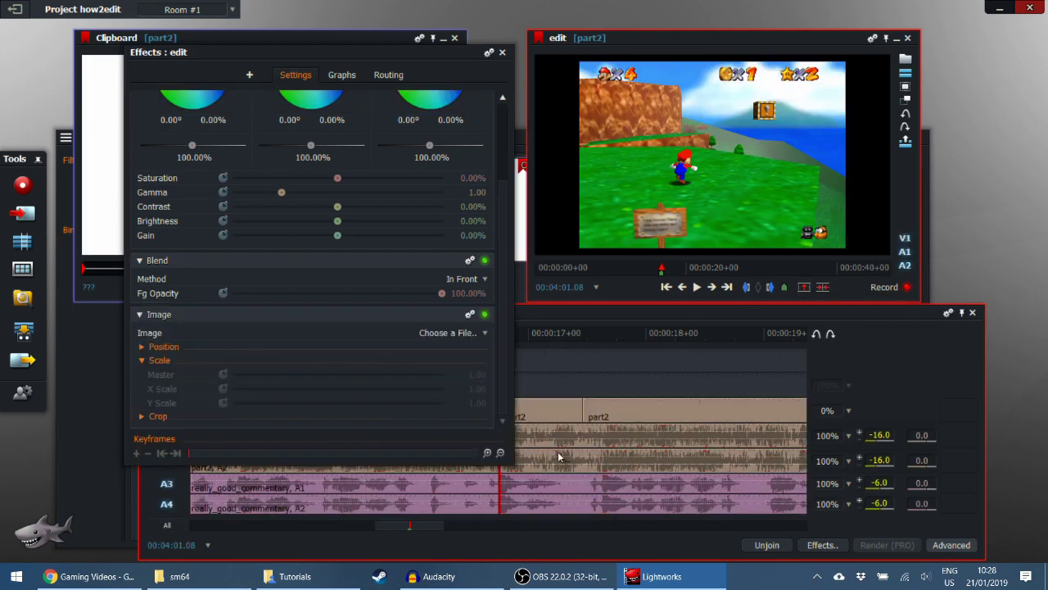
pyautogui.click(469, 262)
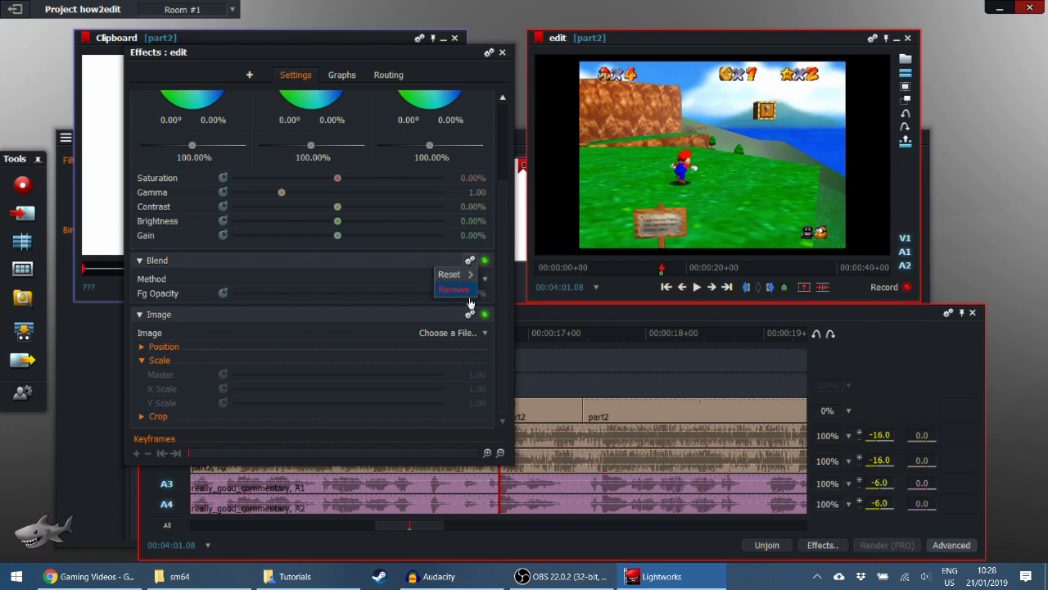
pyautogui.click(463, 291)
# Add a 3D DVE effect to the frozen V2 segment and zoom in on the block with position X 0.34, Y 0.28 and Z -2.00.
pyautogui.click(540, 419)
pyautogui.rightClick(539, 417)
pyautogui.moveTo(559, 449)
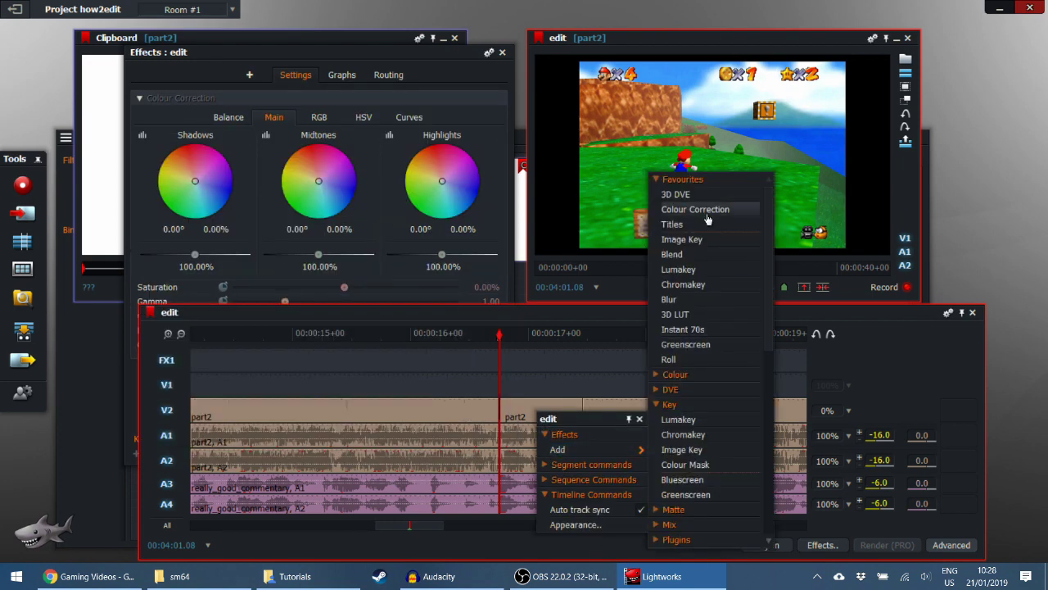
pyautogui.click(691, 195)
pyautogui.moveTo(235, 349); pyautogui.dragTo(234, 346)
pyautogui.moveTo(347, 330)
pyautogui.mouseDown()
pyautogui.moveTo(344, 340)
pyautogui.moveTo(344, 318)
pyautogui.moveTo(343, 333)
pyautogui.mouseUp()
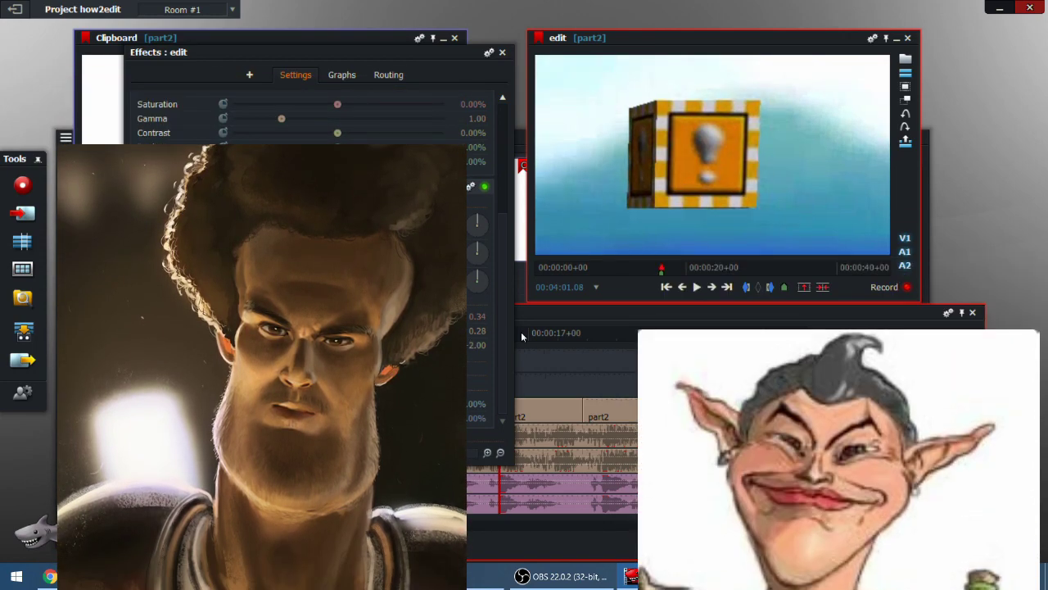
# Add an Image Key effect to the frozen part2 segment on V2 alongside its 3D DVE effect.
pyautogui.click(542, 313)
pyautogui.rightClick(525, 410)
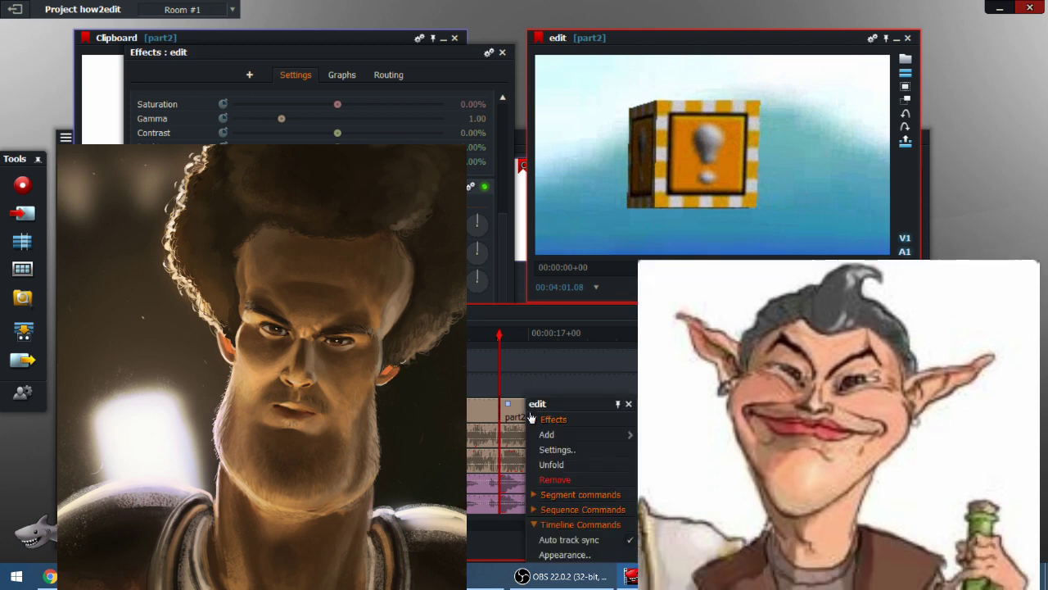
pyautogui.moveTo(548, 442)
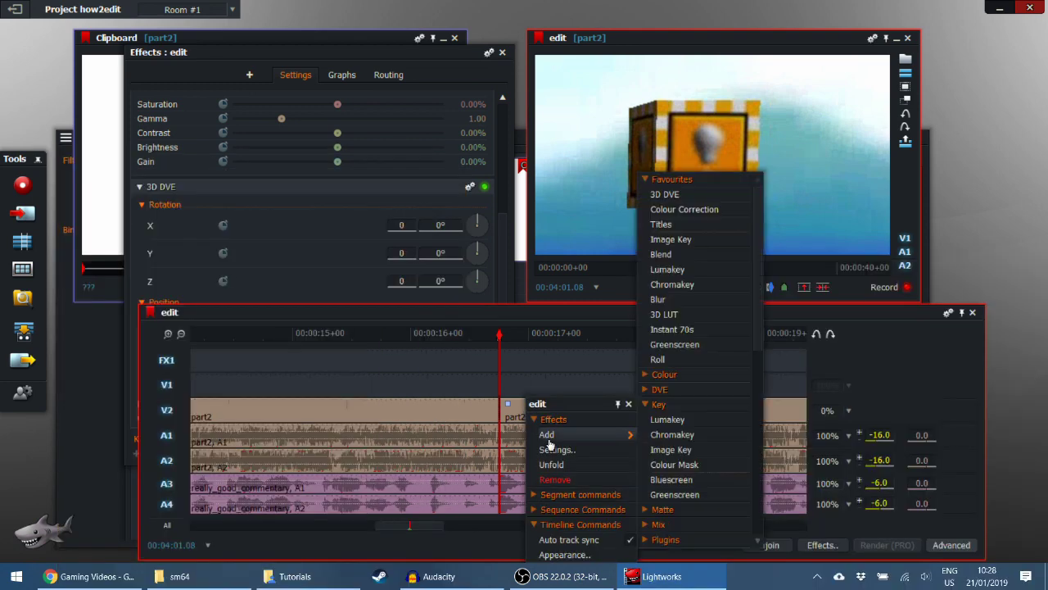
pyautogui.click(666, 240)
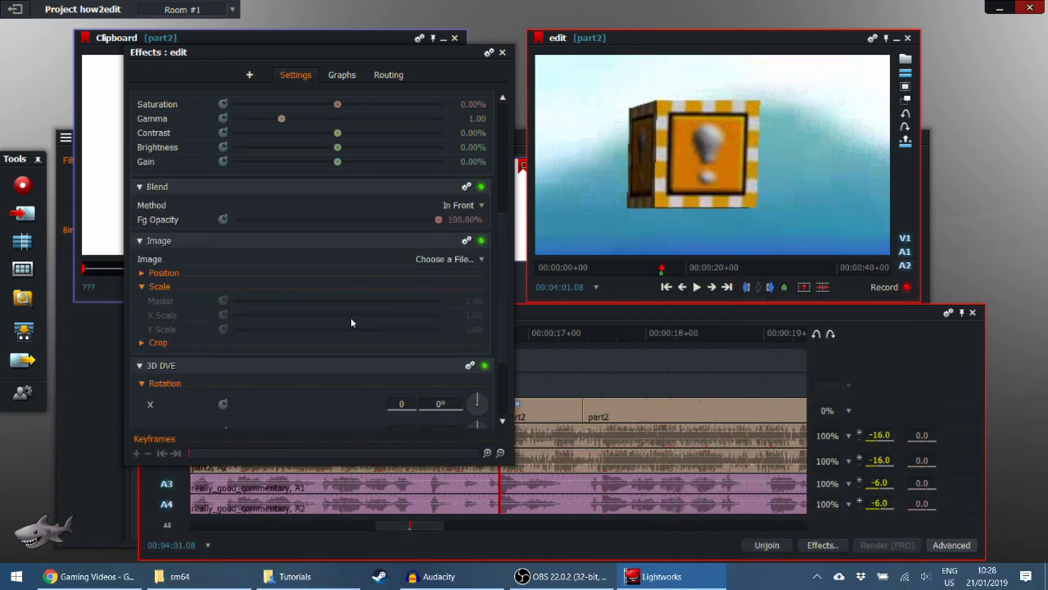
pyautogui.click(439, 260)
pyautogui.moveTo(384, 60); pyautogui.dragTo(319, 73)
pyautogui.click(775, 76)
pyautogui.click(429, 257)
pyautogui.click(837, 62)
pyautogui.moveTo(502, 273); pyautogui.dragTo(476, 256)
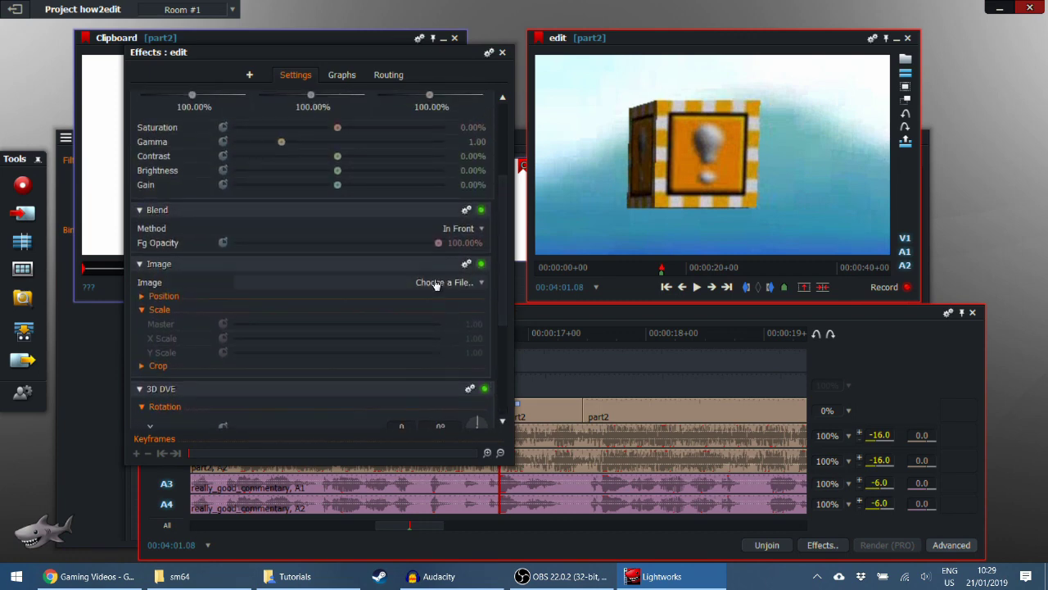
# Load Coin_-_New_Super_Mario_Bros.png from the Desktop folder as the image of the Image Key effect.
pyautogui.click(445, 283)
pyautogui.click(245, 85)
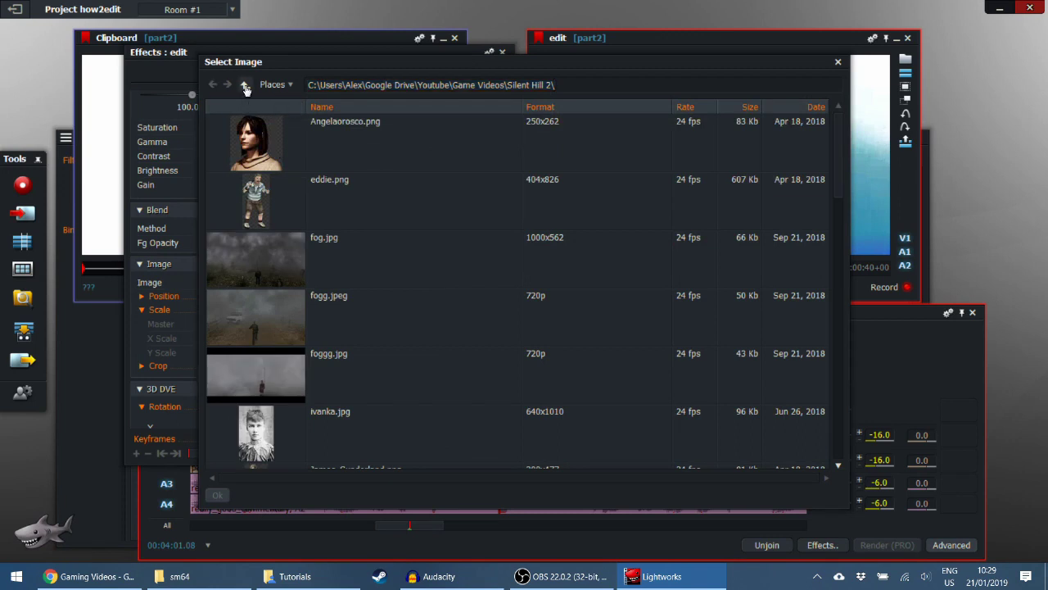
pyautogui.click(244, 86)
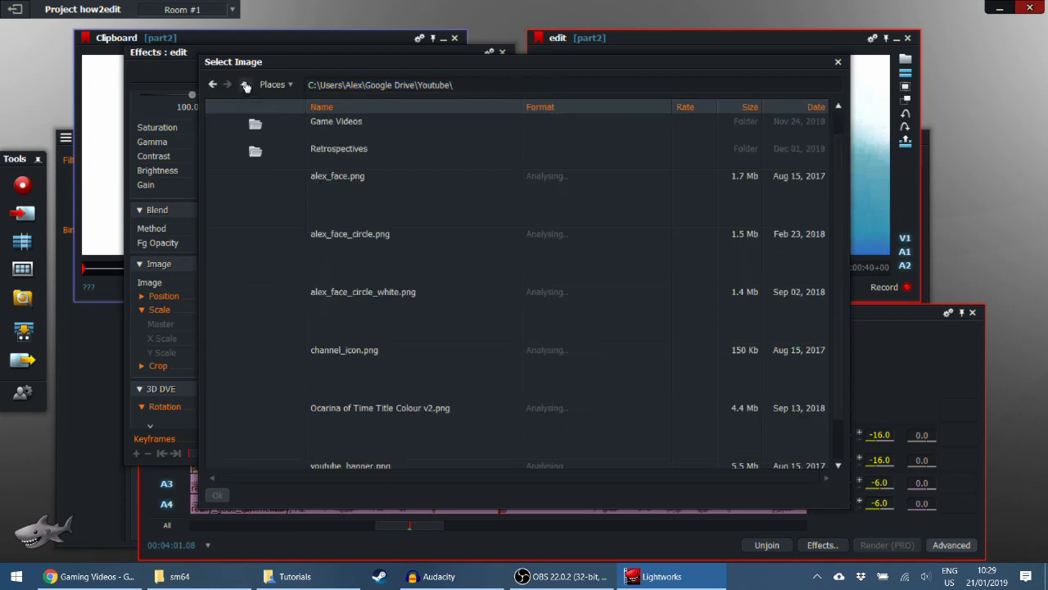
pyautogui.click(245, 85)
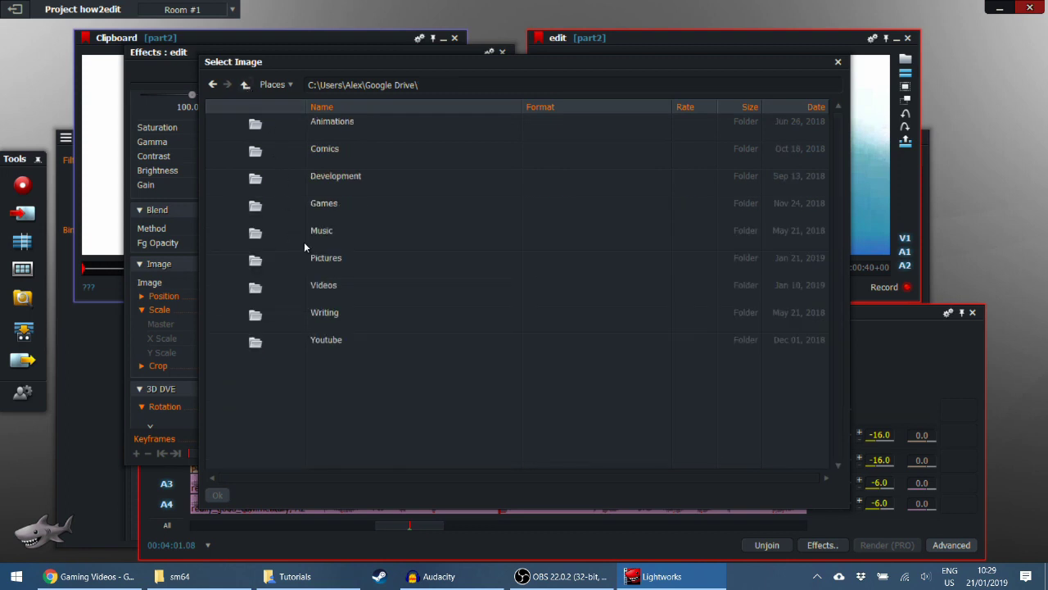
pyautogui.doubleClick(325, 297)
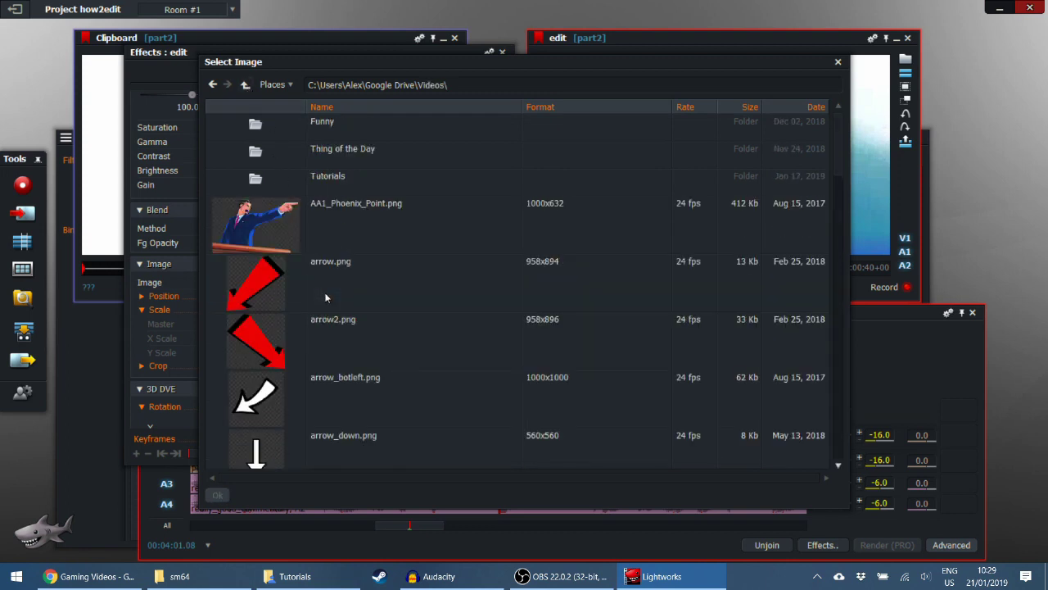
pyautogui.click(245, 85)
pyautogui.click(245, 85)
pyautogui.click(245, 85)
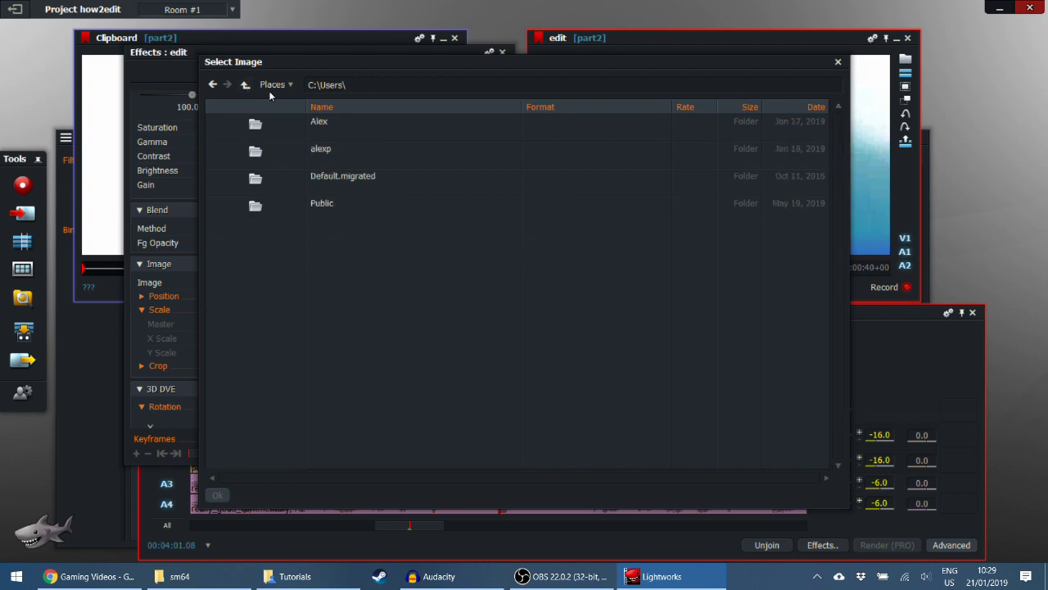
pyautogui.doubleClick(319, 122)
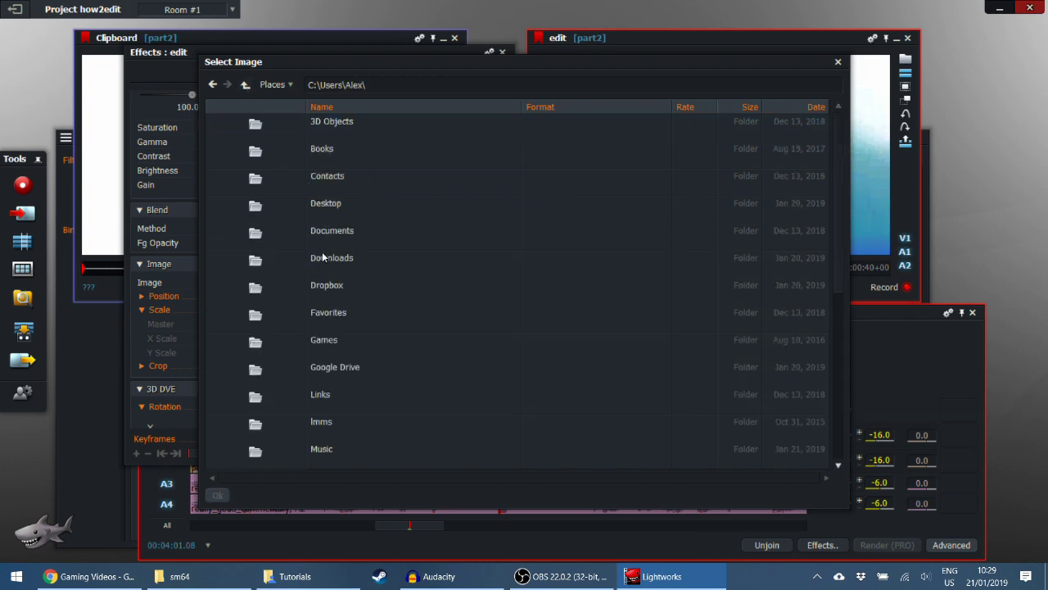
pyautogui.doubleClick(325, 203)
pyautogui.doubleClick(324, 141)
pyautogui.doubleClick(323, 141)
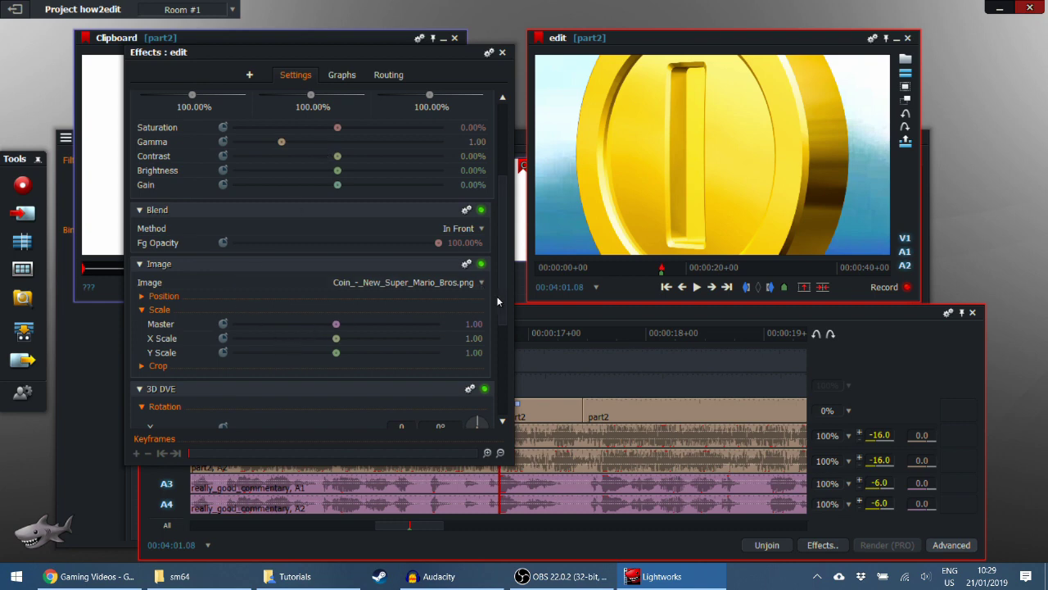
# Shrink the coin image to a Master scale of 0.29 and set its X position to 0.45, over the block.
pyautogui.scroll(-3, 497, 301)
pyautogui.click(150, 177)
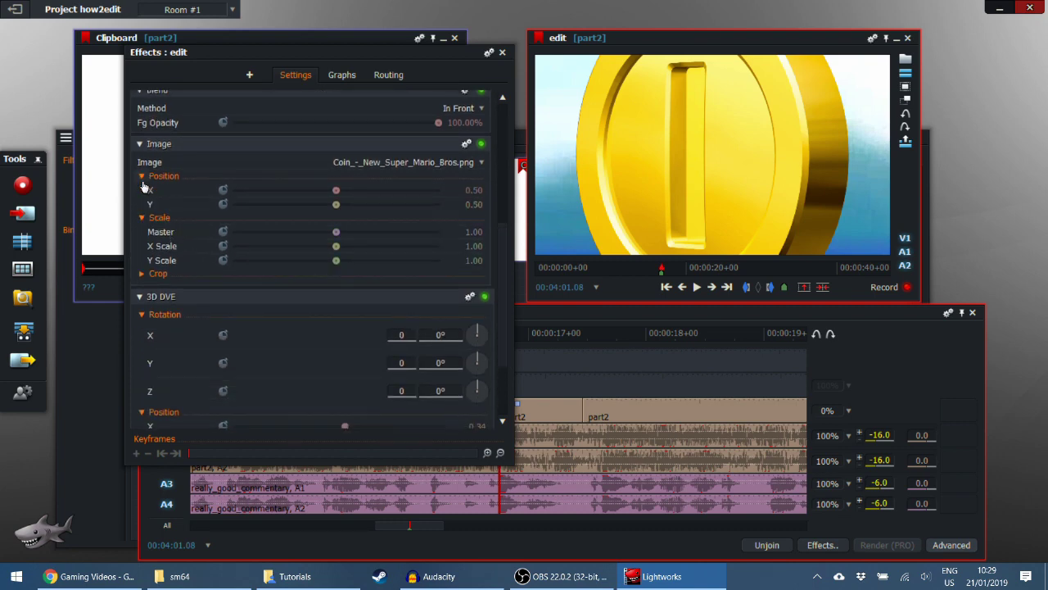
pyautogui.click(142, 273)
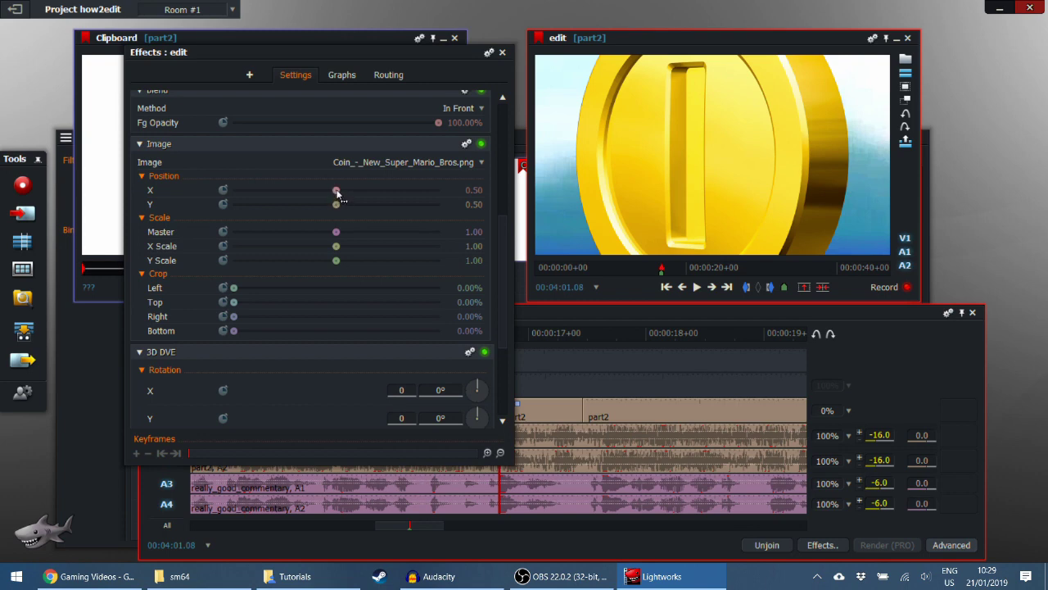
pyautogui.moveTo(338, 195); pyautogui.dragTo(363, 195)
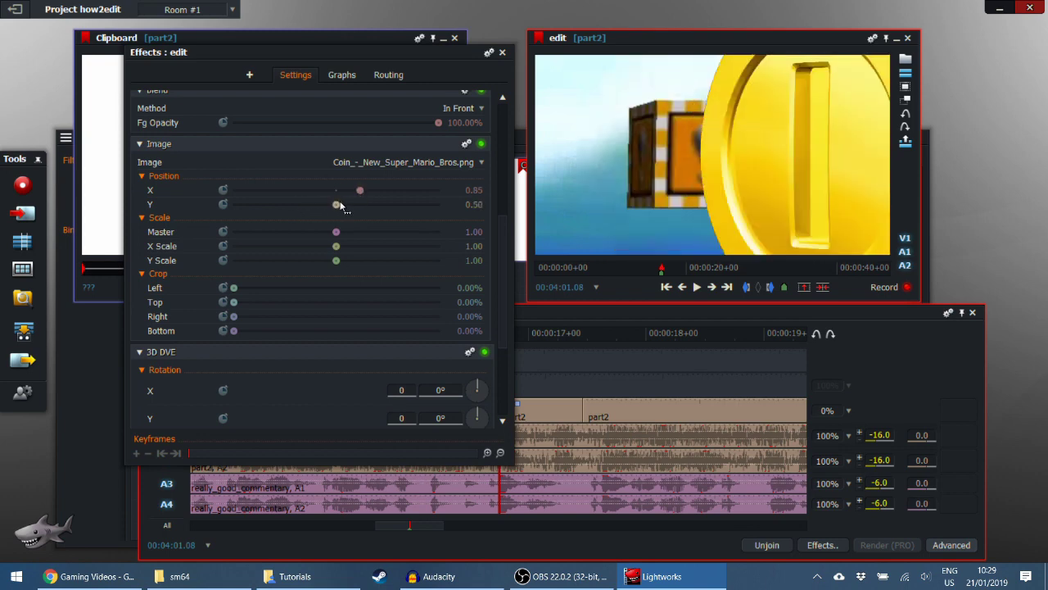
pyautogui.hotkey('ctrl', 'z')
pyautogui.moveTo(336, 232); pyautogui.dragTo(263, 238)
pyautogui.moveTo(335, 191); pyautogui.dragTo(334, 194)
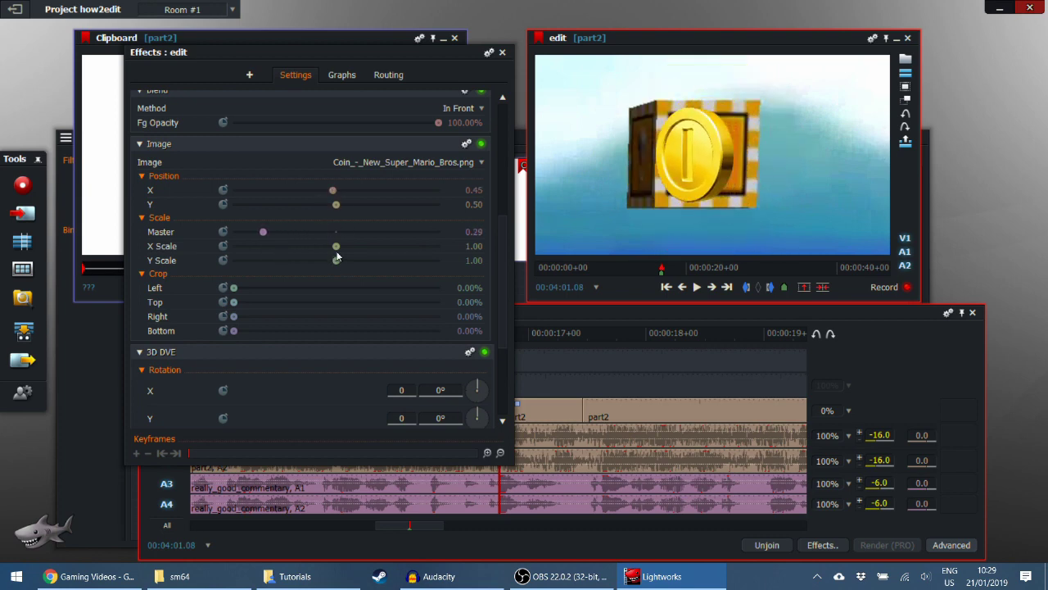
# Try stretching the coin image with extreme X Scale and Y Scale values, then restore both to 1.00 and collapse the crop settings.
pyautogui.moveTo(337, 246); pyautogui.dragTo(432, 250)
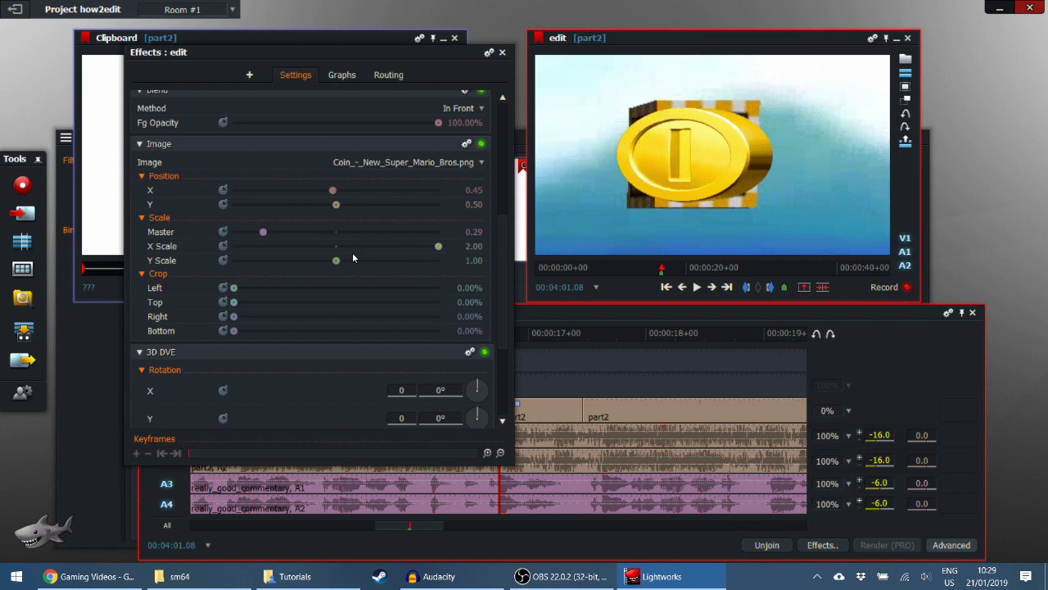
pyautogui.moveTo(335, 259); pyautogui.dragTo(301, 246)
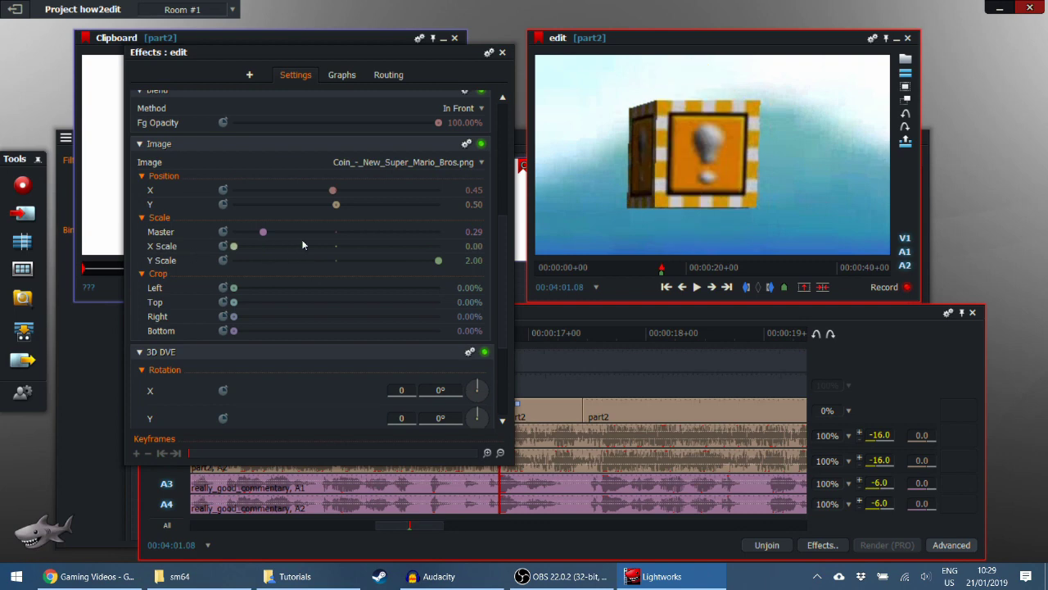
pyautogui.click(336, 247)
pyautogui.click(336, 259)
pyautogui.moveTo(233, 288); pyautogui.dragTo(154, 291)
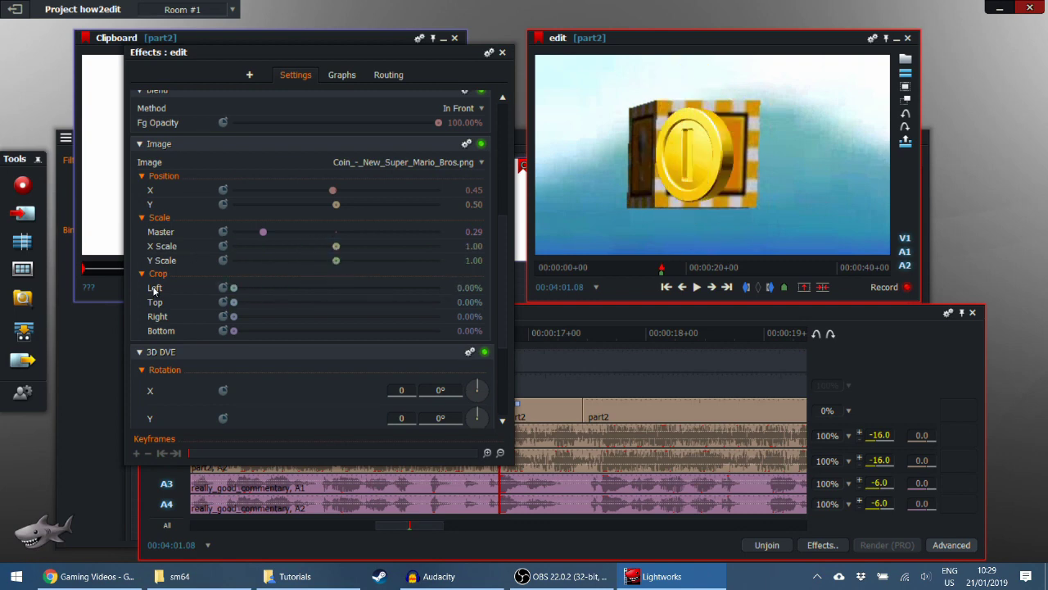
pyautogui.click(140, 275)
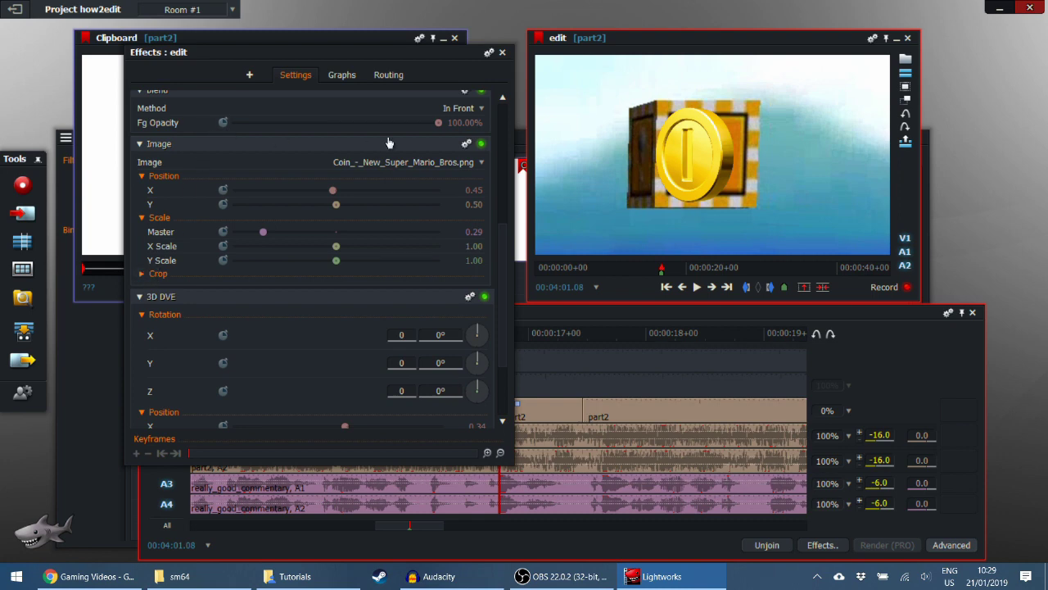
# Keyframe the coin's Fg Opacity so it starts at 0.00% and reaches 100.00% at a second keyframe further into the segment.
pyautogui.moveTo(438, 129); pyautogui.dragTo(113, 155)
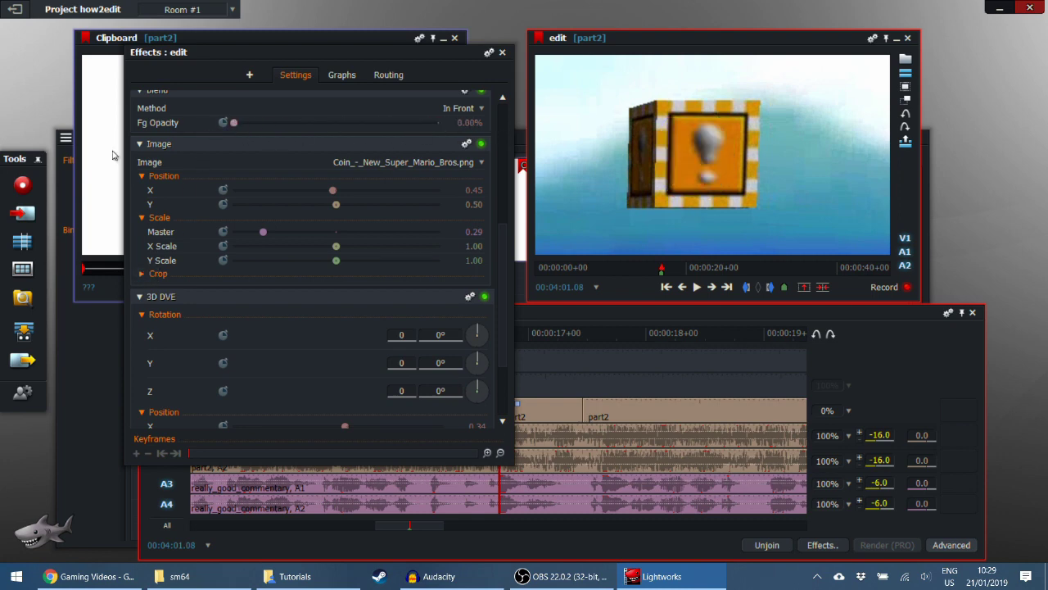
pyautogui.click(223, 123)
pyautogui.click(263, 455)
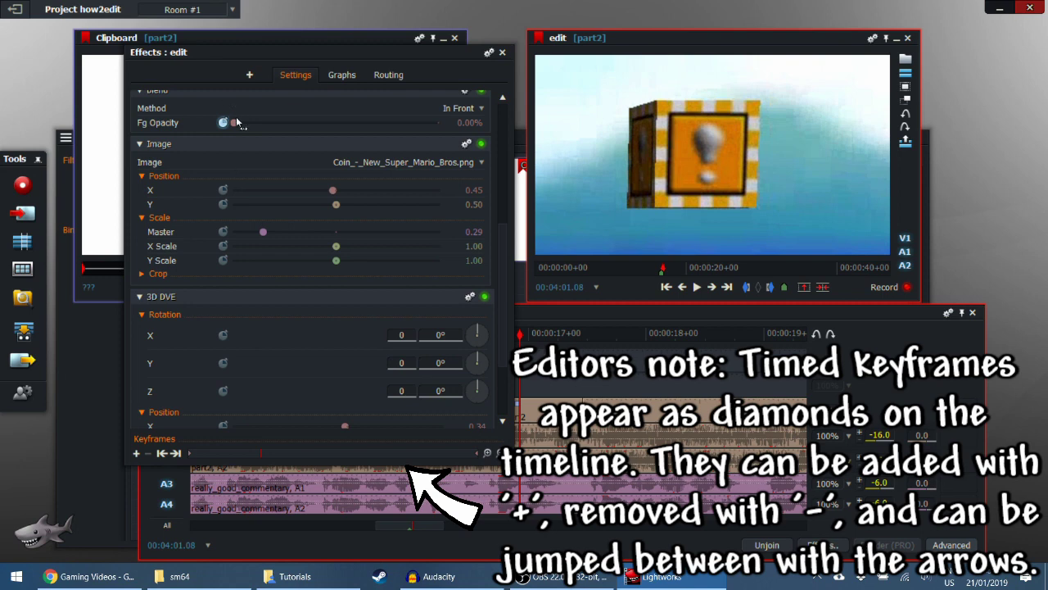
pyautogui.moveTo(236, 122); pyautogui.dragTo(442, 123)
pyautogui.press('space')
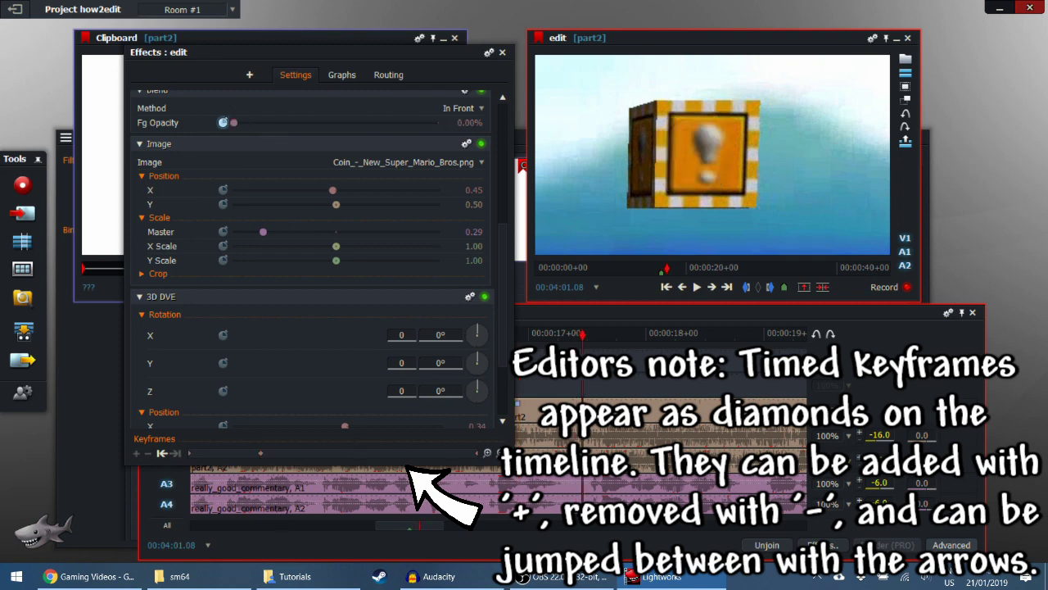
pyautogui.moveTo(236, 122); pyautogui.dragTo(443, 122)
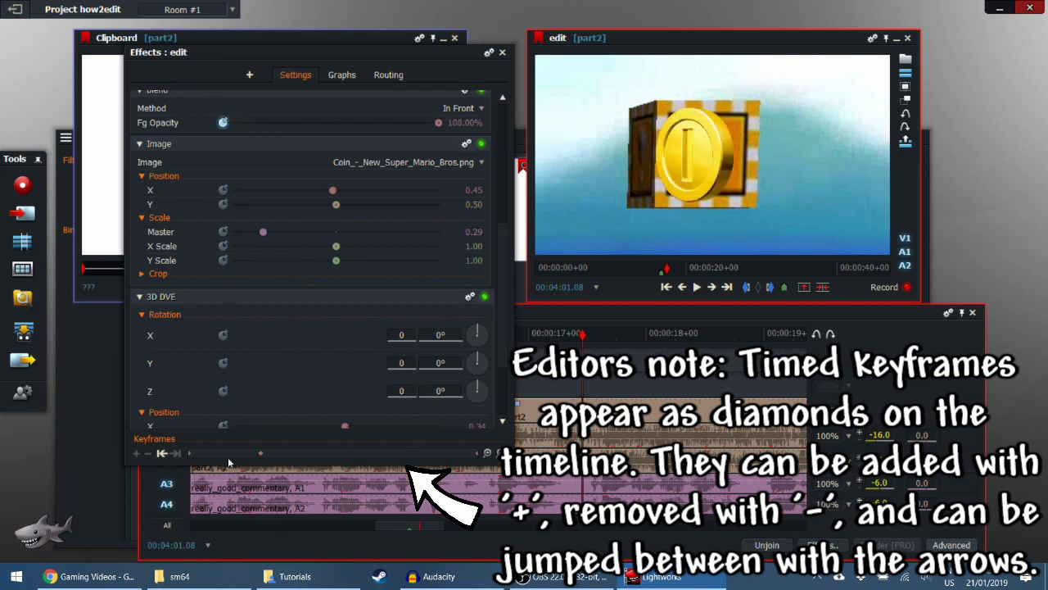
# Jump between the opacity keyframes and play the frozen segment to check the coin's fade-in.
pyautogui.click(161, 453)
pyautogui.click(175, 453)
pyautogui.click(162, 453)
pyautogui.click(175, 452)
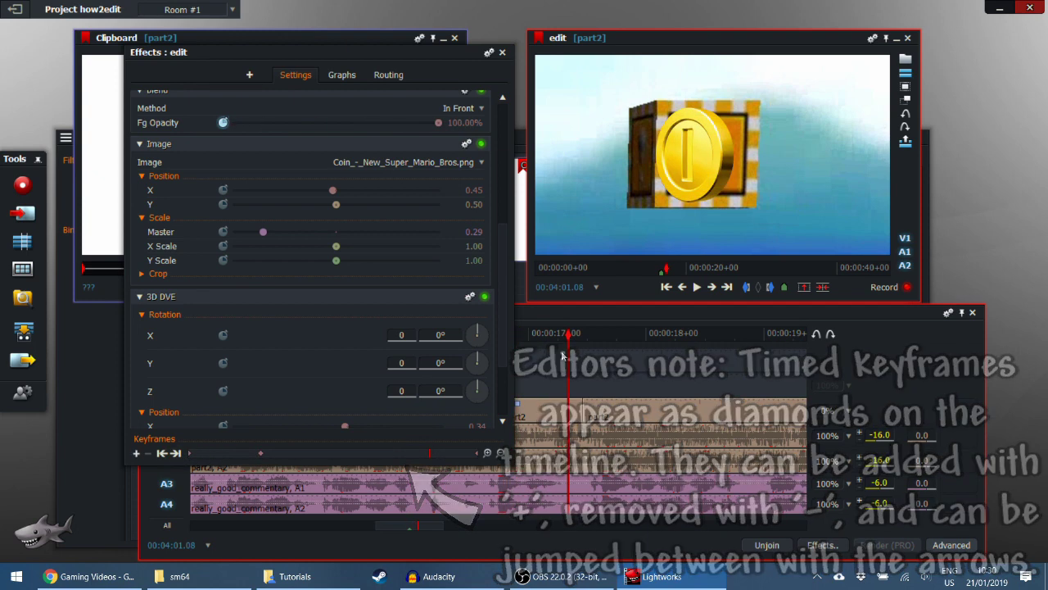
pyautogui.click(514, 333)
pyautogui.click(696, 287)
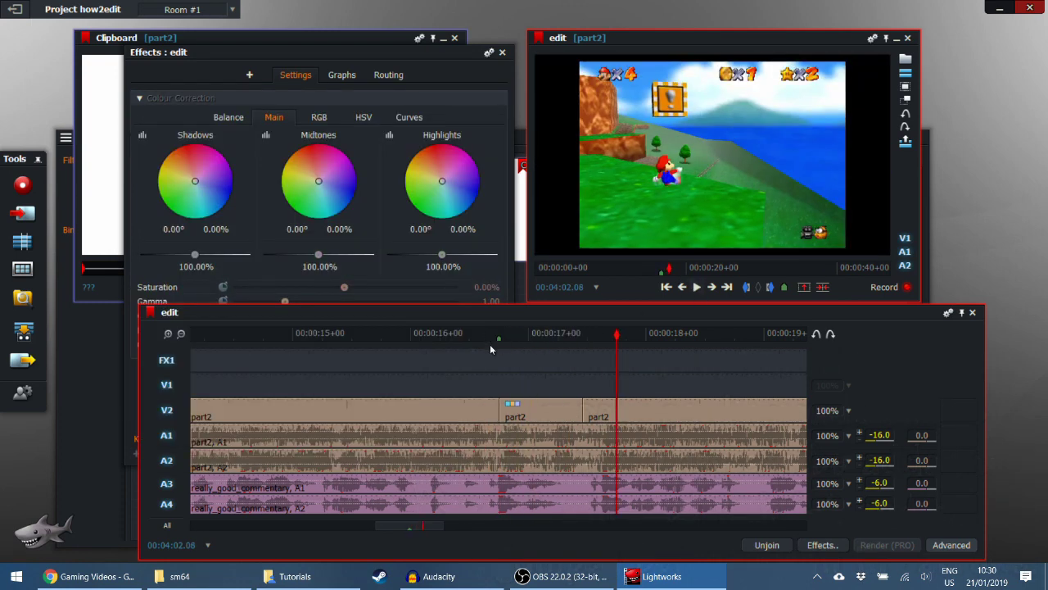
pyautogui.click(392, 333)
pyautogui.click(697, 287)
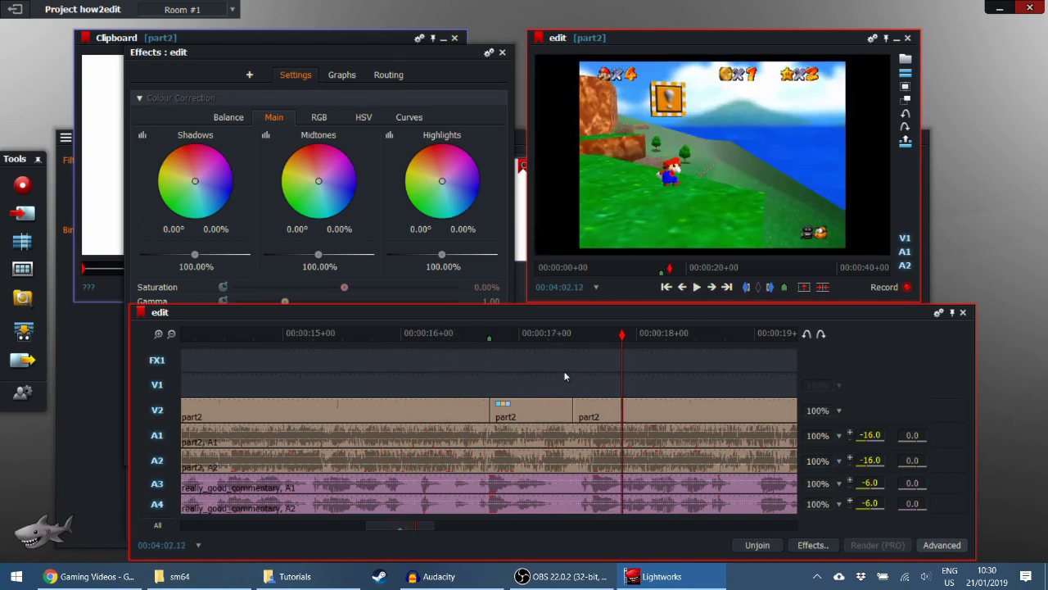
pyautogui.press('space')
# Open the Explosion30 clip from the project's clips, mark the portion to use up to near its end, and return to the edit timeline.
pyautogui.scroll(-5, 475, 454)
pyautogui.click(428, 403)
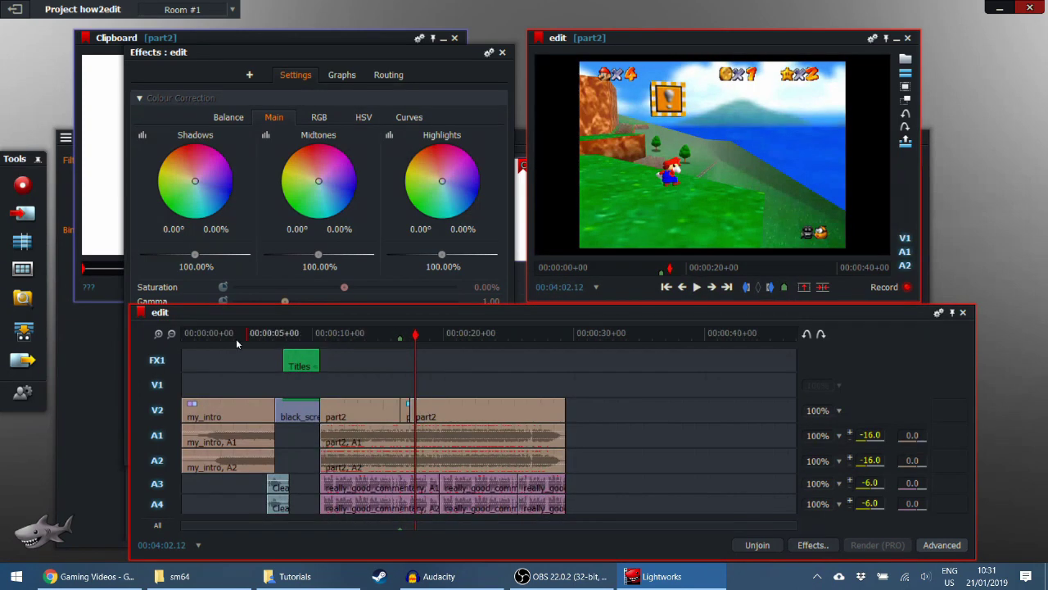
pyautogui.hotkey('alt', 'p')
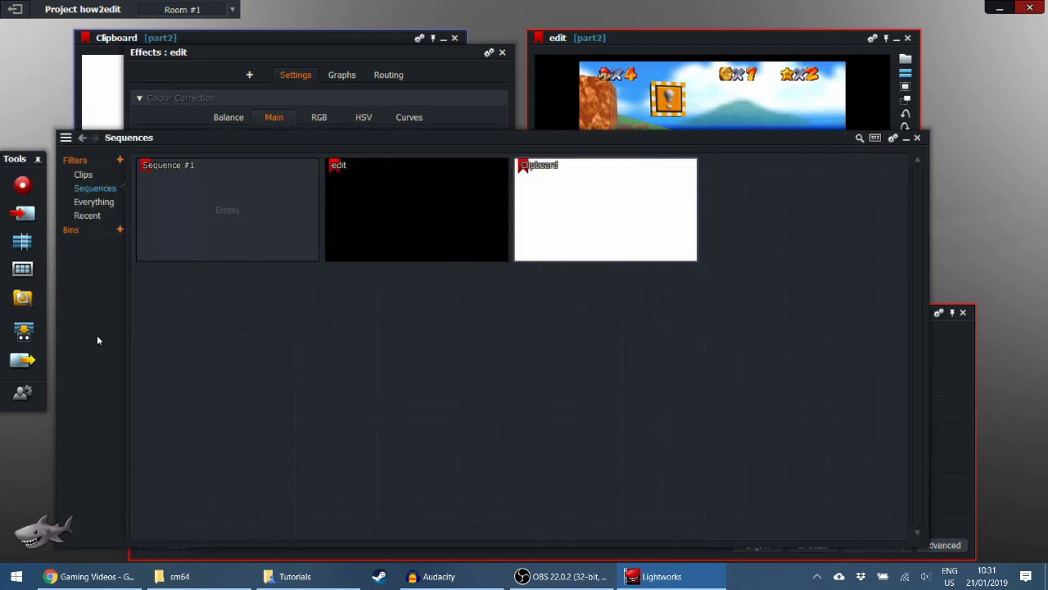
pyautogui.click(83, 175)
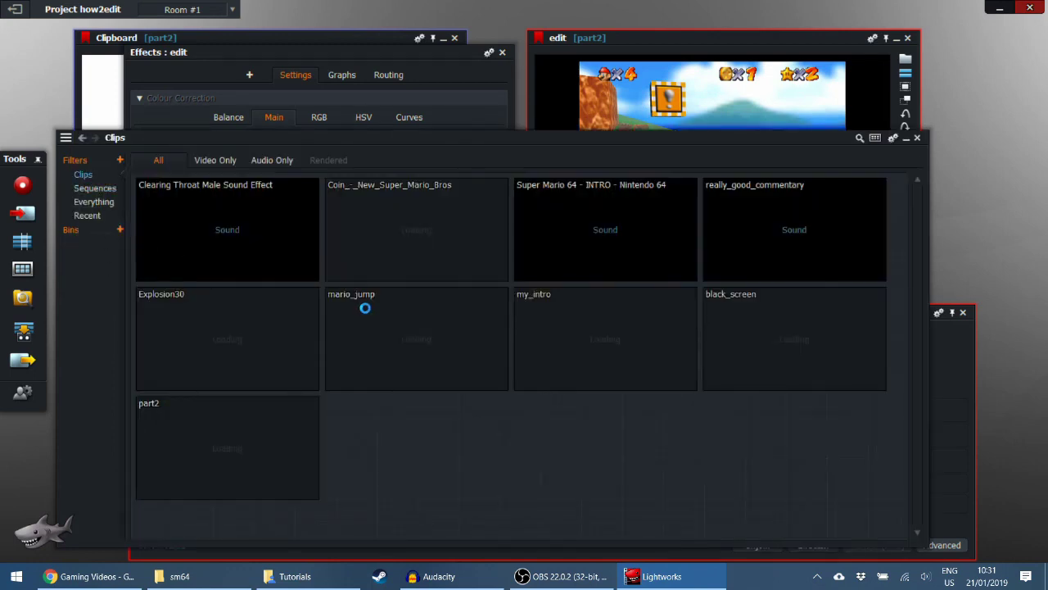
pyautogui.doubleClick(219, 328)
pyautogui.click(243, 287)
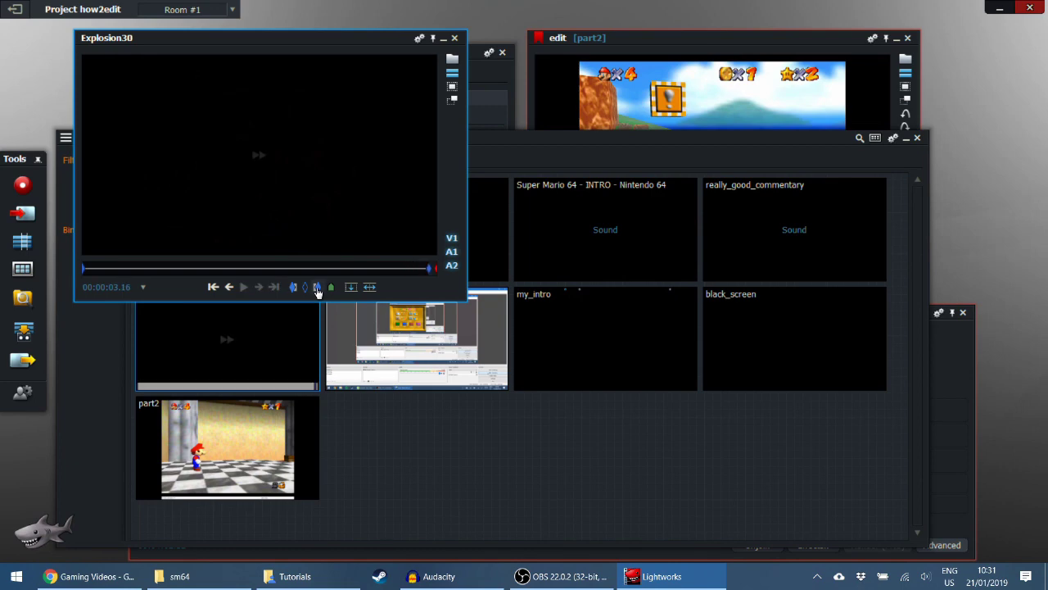
pyautogui.click(948, 339)
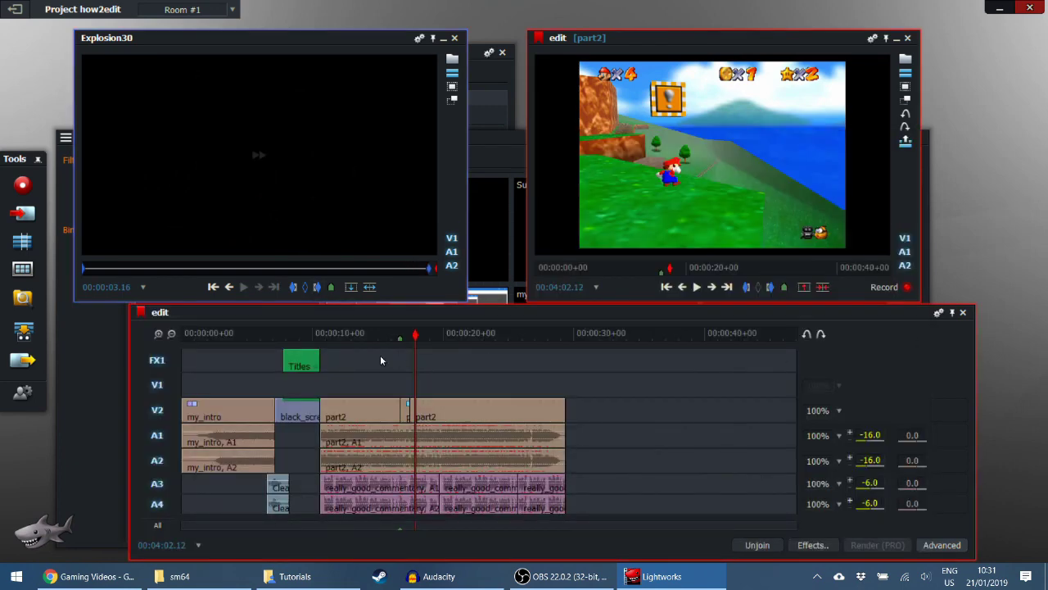
# Deselect track V2 and add two audio tracks to the edit, located after all existing ones.
pyautogui.click(156, 411)
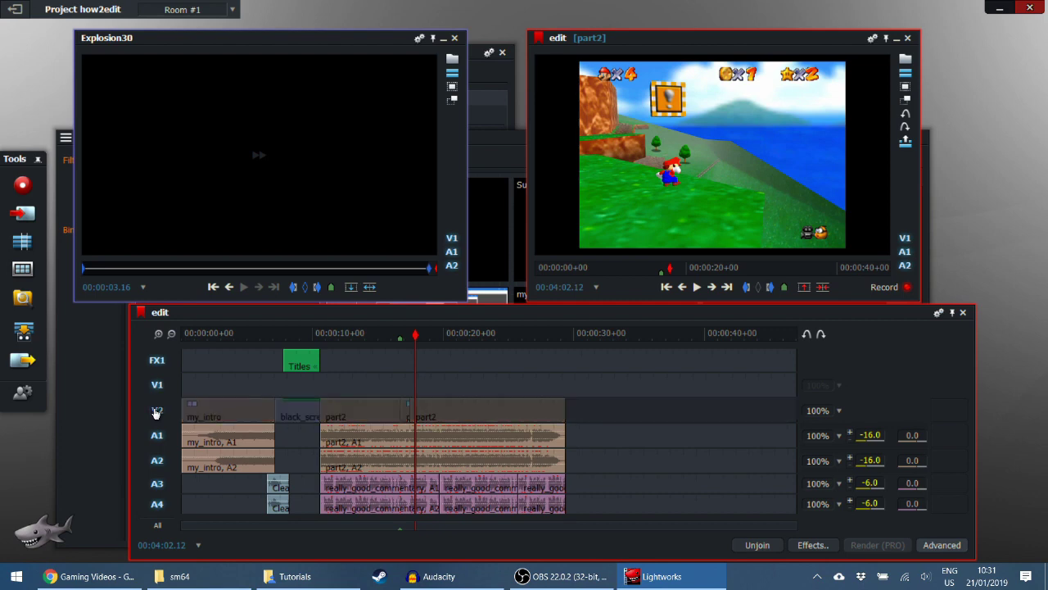
pyautogui.rightClick(469, 321)
pyautogui.moveTo(495, 357)
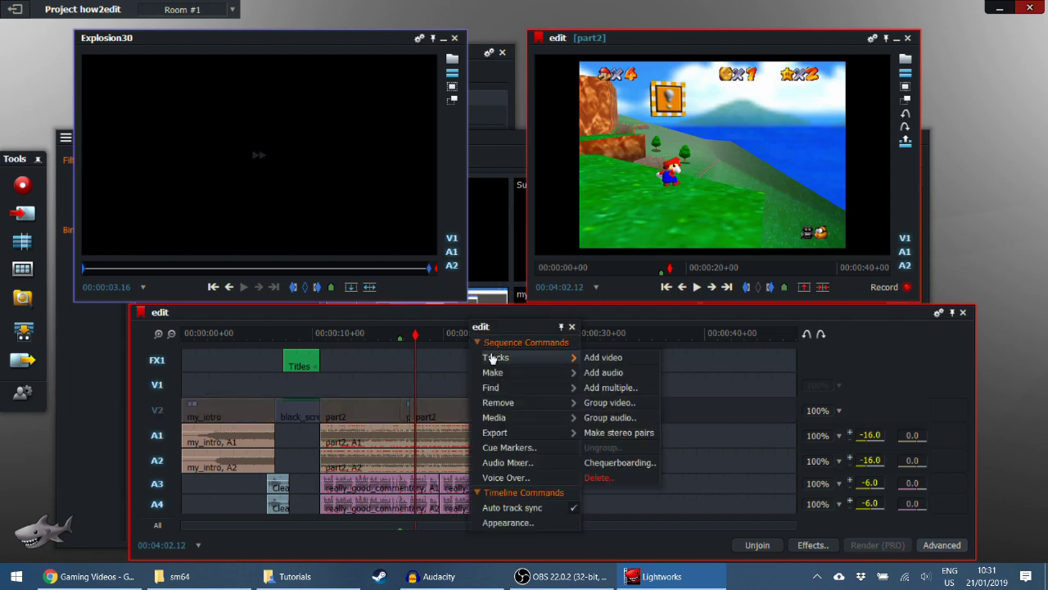
pyautogui.click(610, 388)
pyautogui.click(604, 245)
pyautogui.click(604, 263)
pyautogui.click(598, 293)
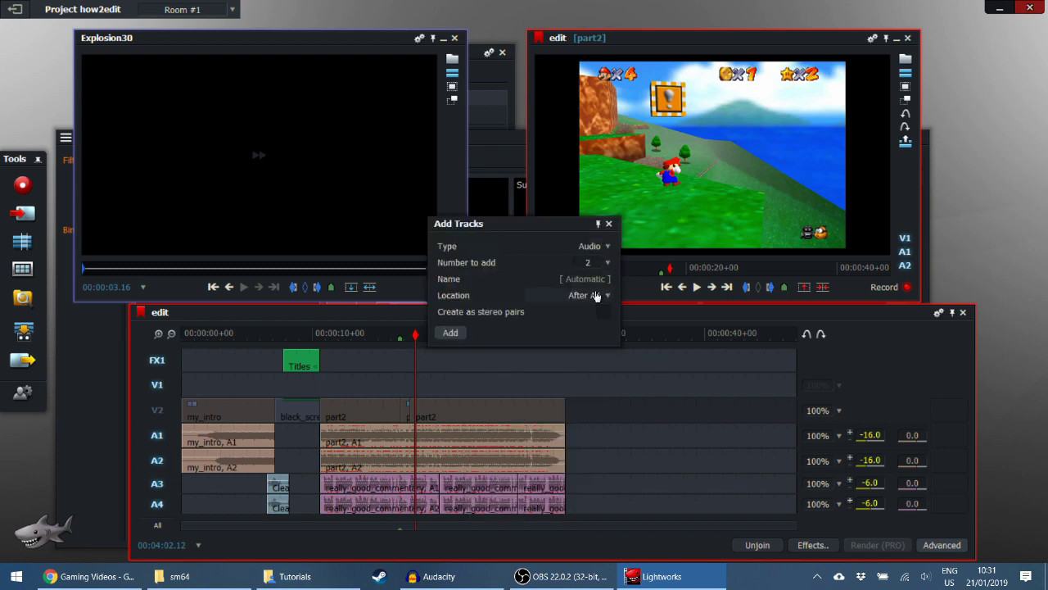
pyautogui.click(453, 332)
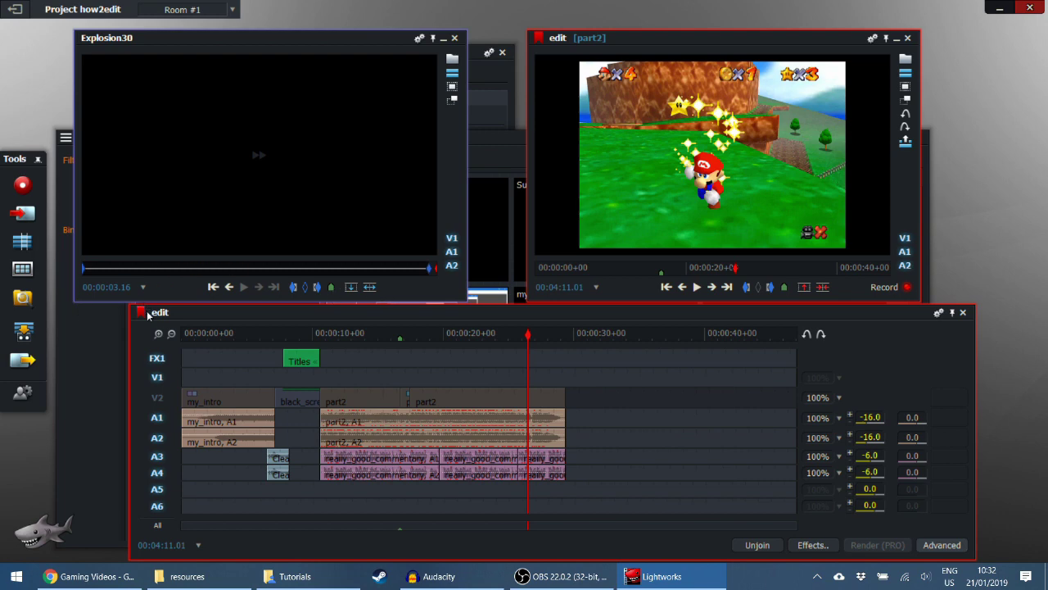
# Deselect audio tracks A1 to A4 so only V1, A5 and A6 receive the explosion clip.
pyautogui.click(156, 418)
pyautogui.click(156, 438)
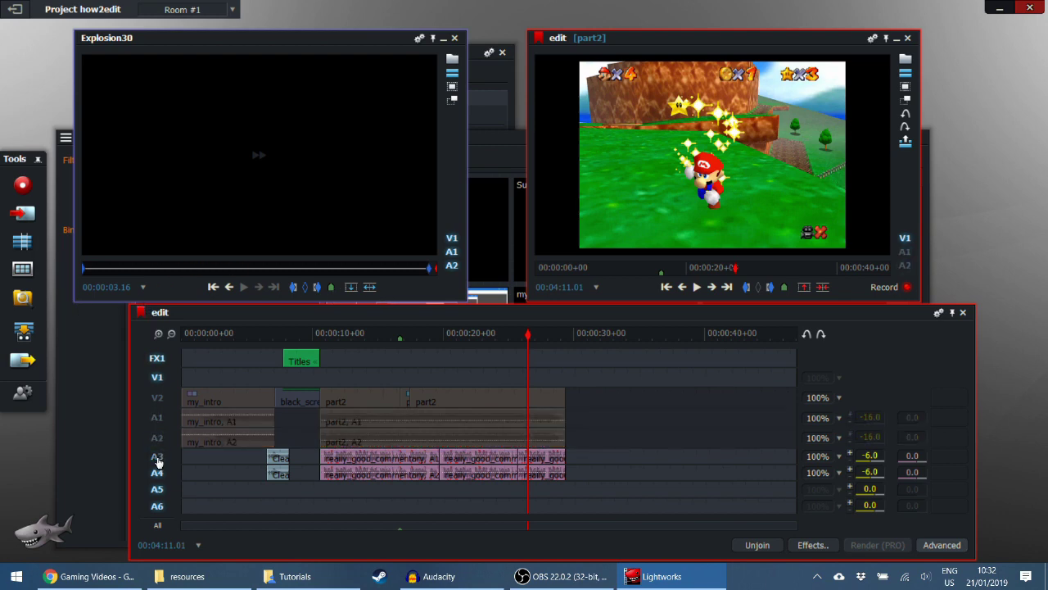
pyautogui.click(157, 456)
pyautogui.click(157, 473)
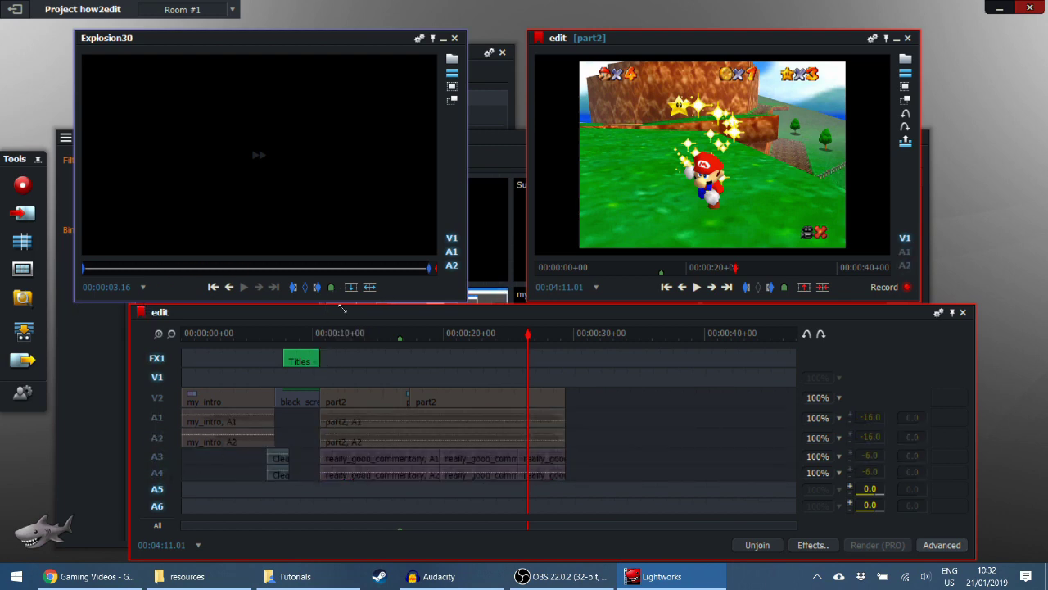
# Place the Explosion30 clip on V1, A5 and A6 at part2 timecode 00:04:04.02, where Mario jumps near the block.
pyautogui.click(523, 336)
pyautogui.moveTo(528, 343); pyautogui.dragTo(437, 353)
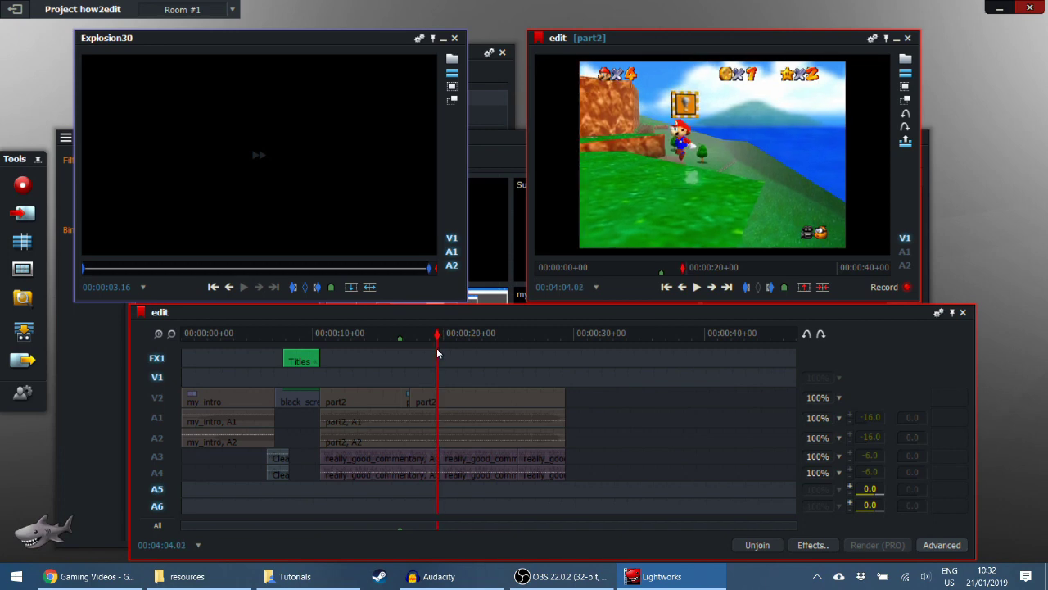
pyautogui.click(351, 289)
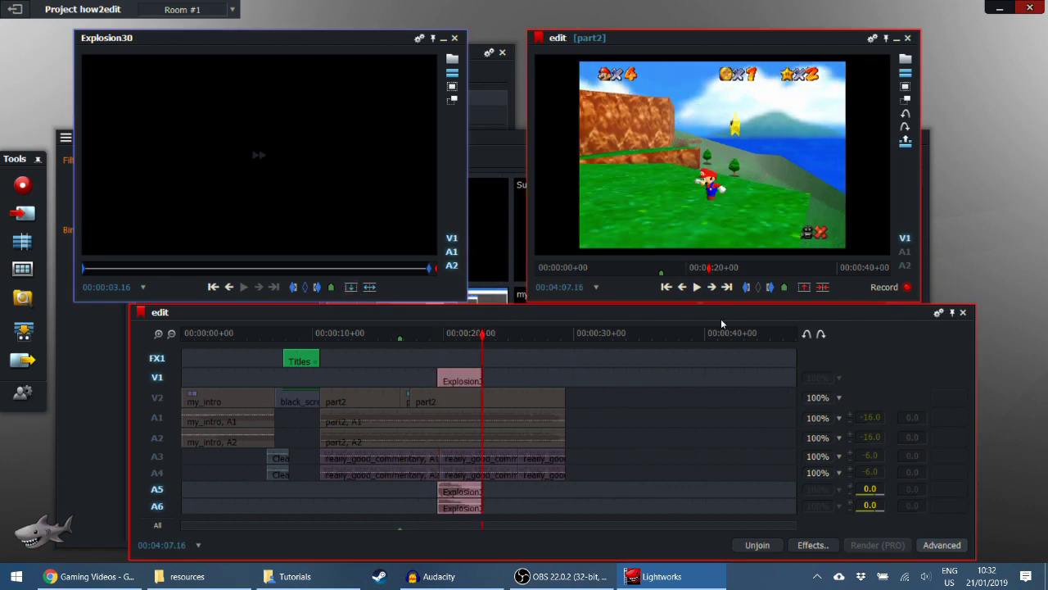
# Set the audio levels of the Explosion30 clip on A5 and A6 to -12.0.
pyautogui.click(682, 288)
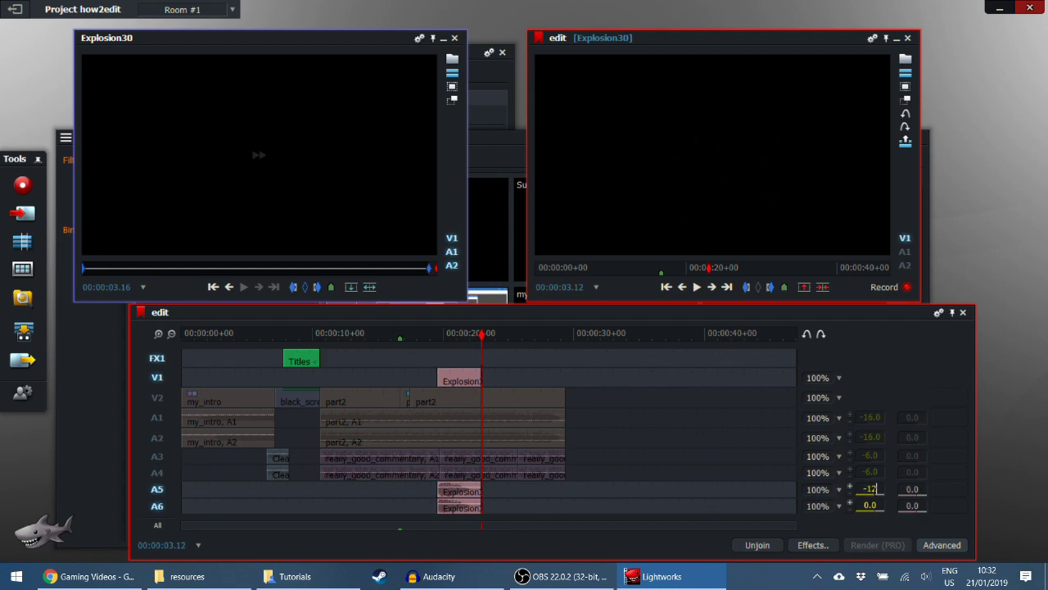
pyautogui.press('Return')
pyautogui.press('Return')
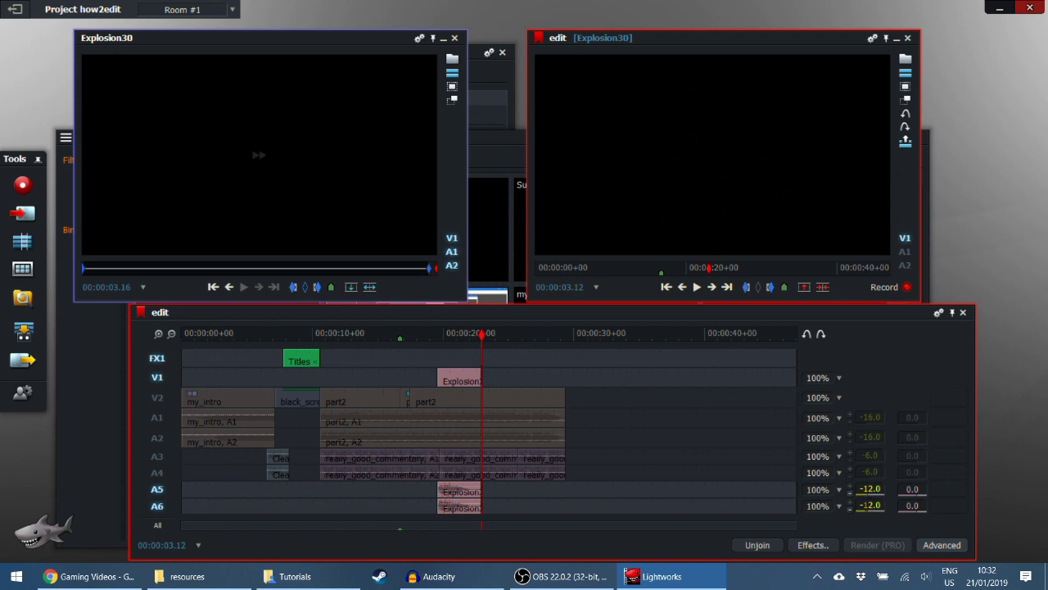
# Reselect all tracks for editing and play the edit from just before the Explosion30 clip.
pyautogui.moveTo(460, 337); pyautogui.dragTo(432, 332)
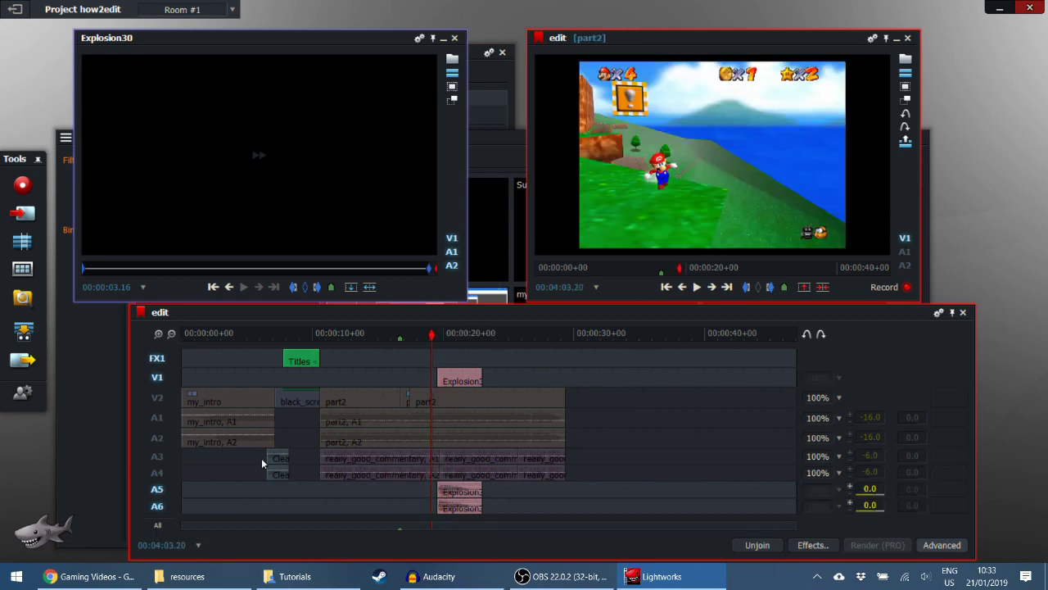
pyautogui.click(158, 523)
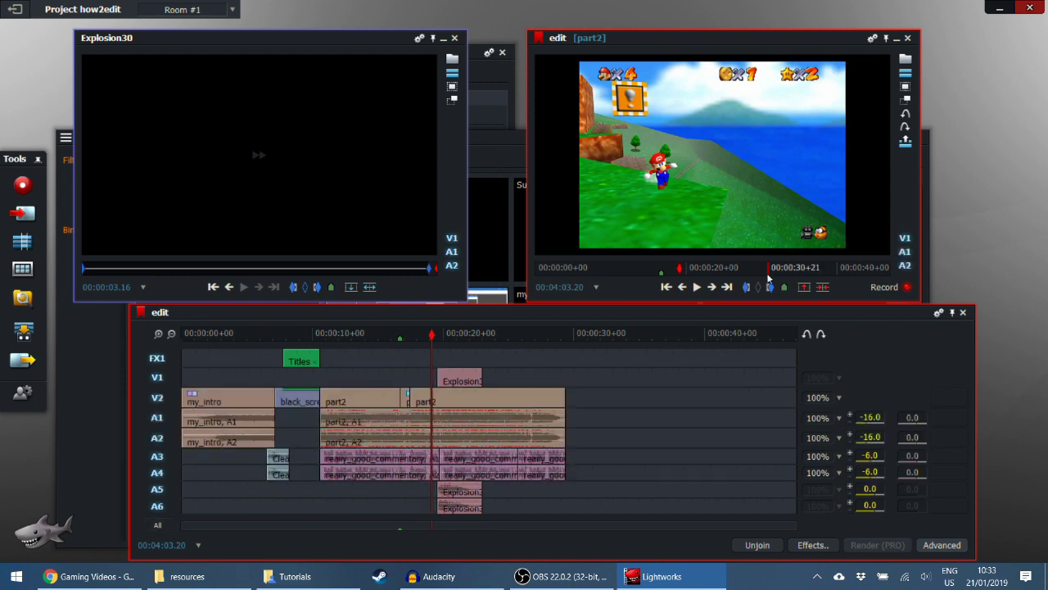
pyautogui.click(696, 290)
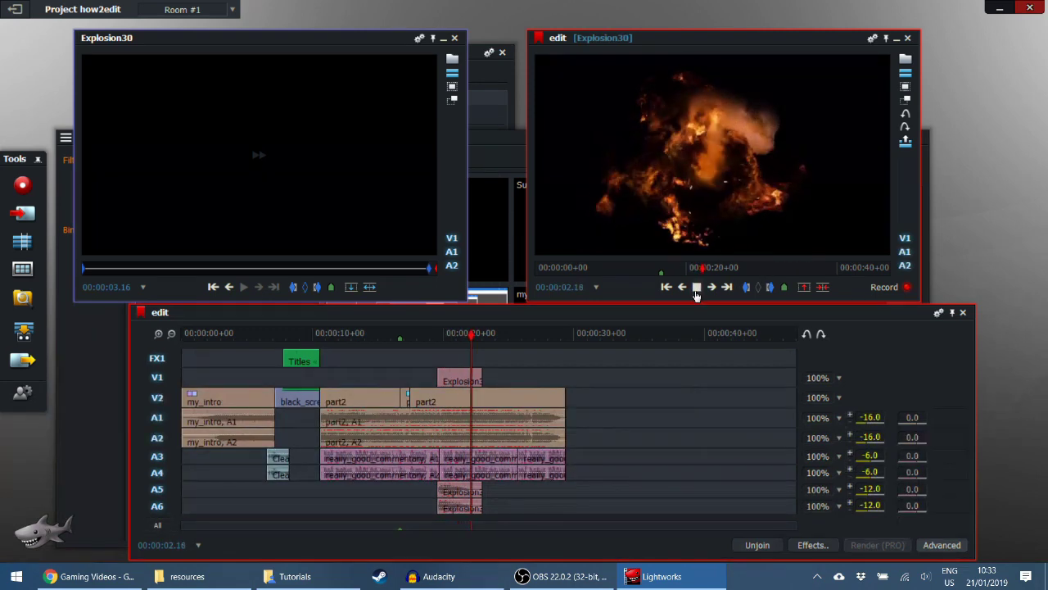
pyautogui.click(695, 291)
# Mark in and out points at the start and end of the Explosion30 clip in the edit.
pyautogui.click(681, 288)
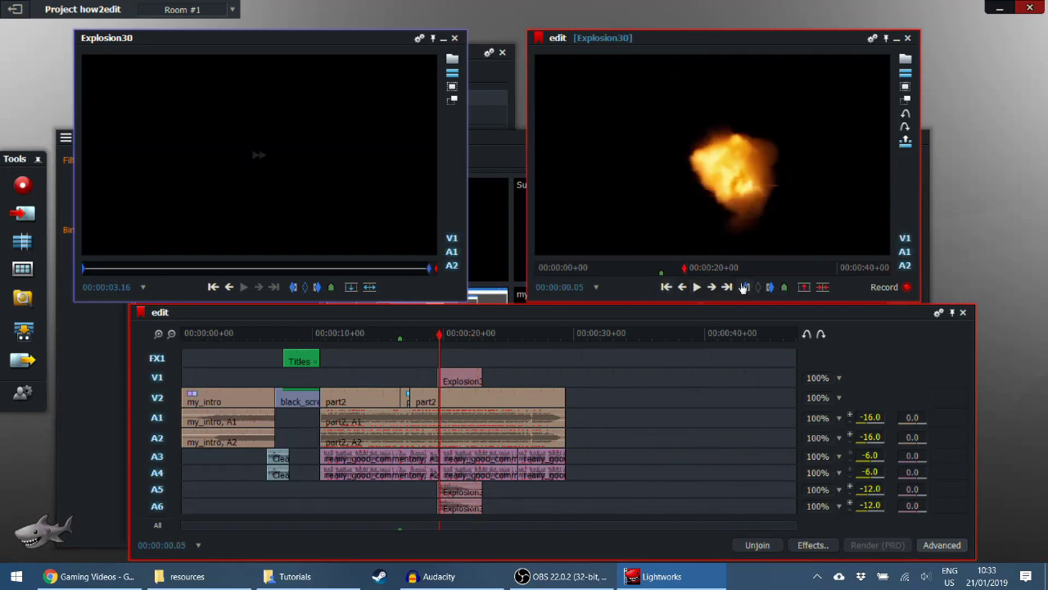
pyautogui.click(769, 287)
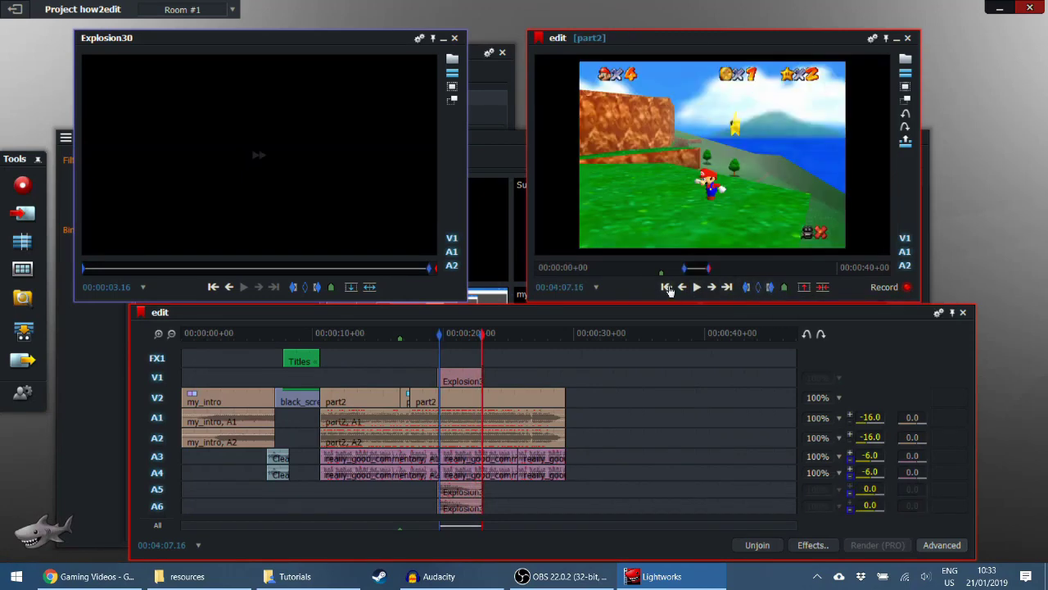
pyautogui.click(673, 288)
pyautogui.click(745, 287)
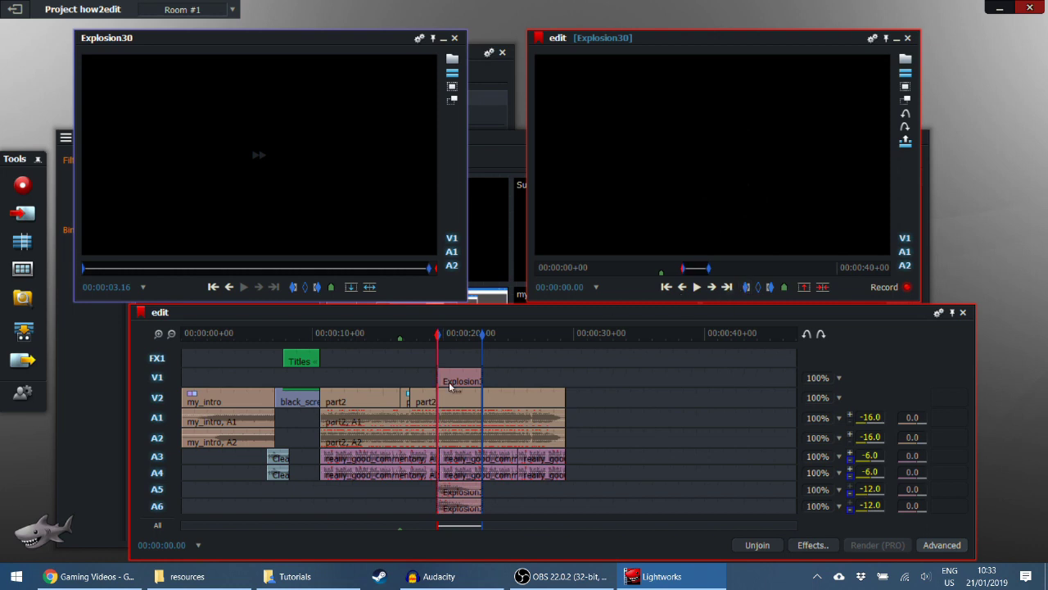
# Add a Lumakey effect to the Explosion30 clip on V1.
pyautogui.rightClick(458, 381)
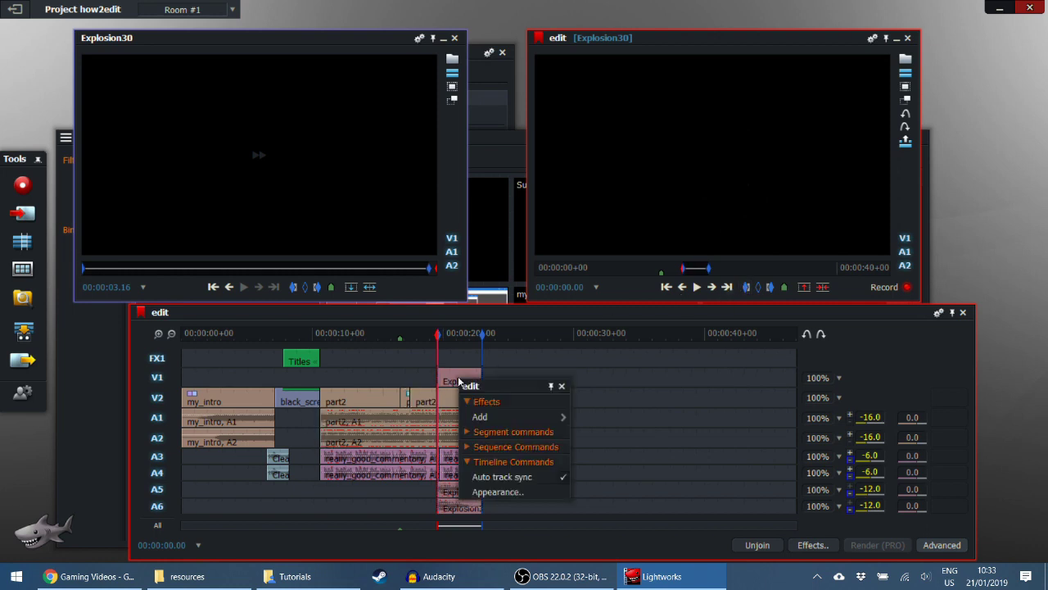
pyautogui.moveTo(483, 418)
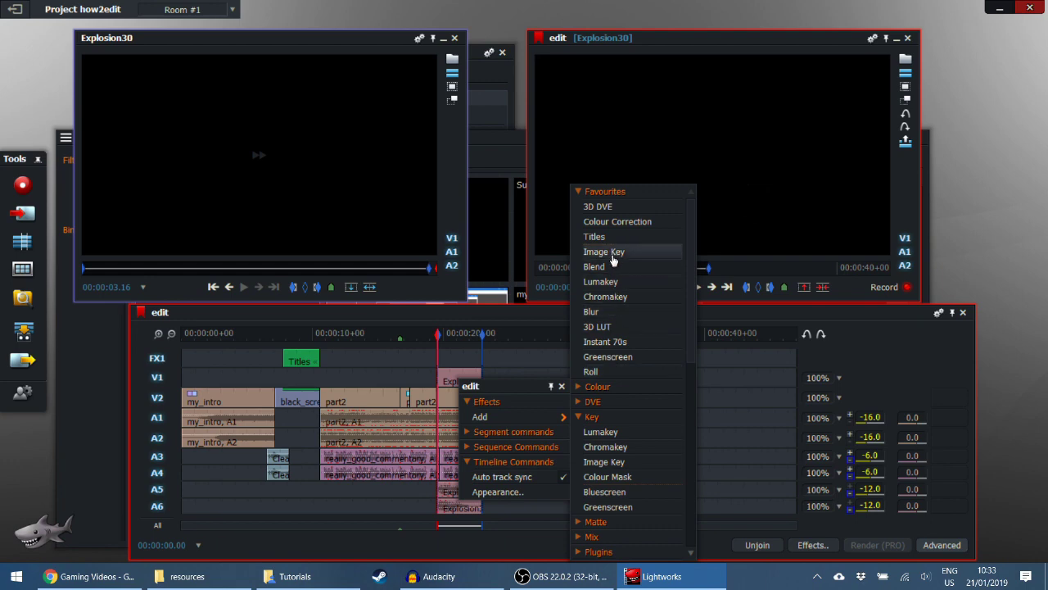
pyautogui.click(609, 283)
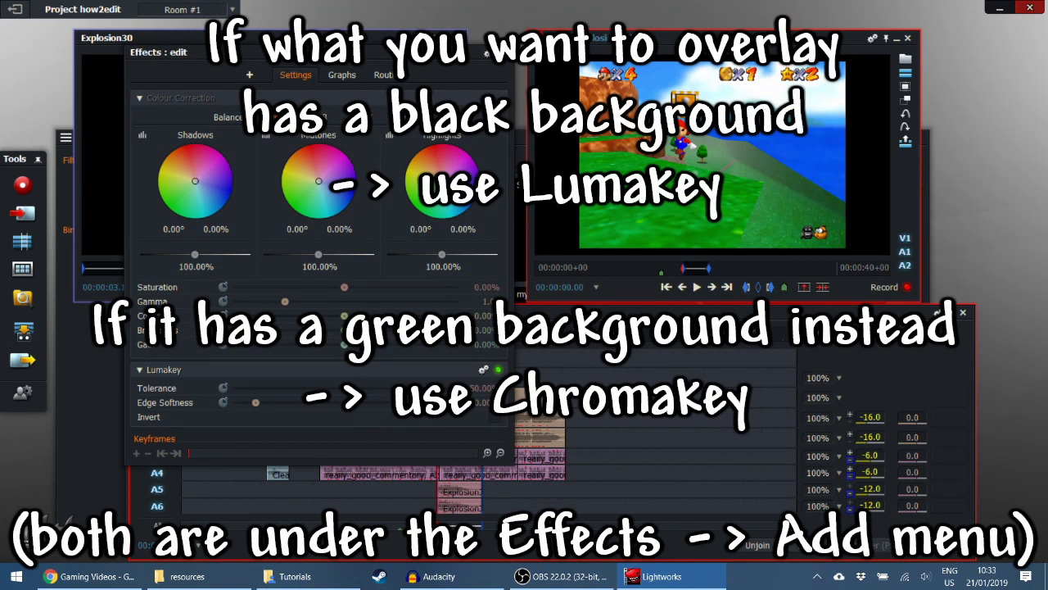
# Preview the keyed explosion at clip timecode 00:00:01.21, set the Lumakey Tolerance to about 79% and adjust its Edge Softness.
pyautogui.moveTo(213, 456); pyautogui.dragTo(321, 454)
pyautogui.press('Home')
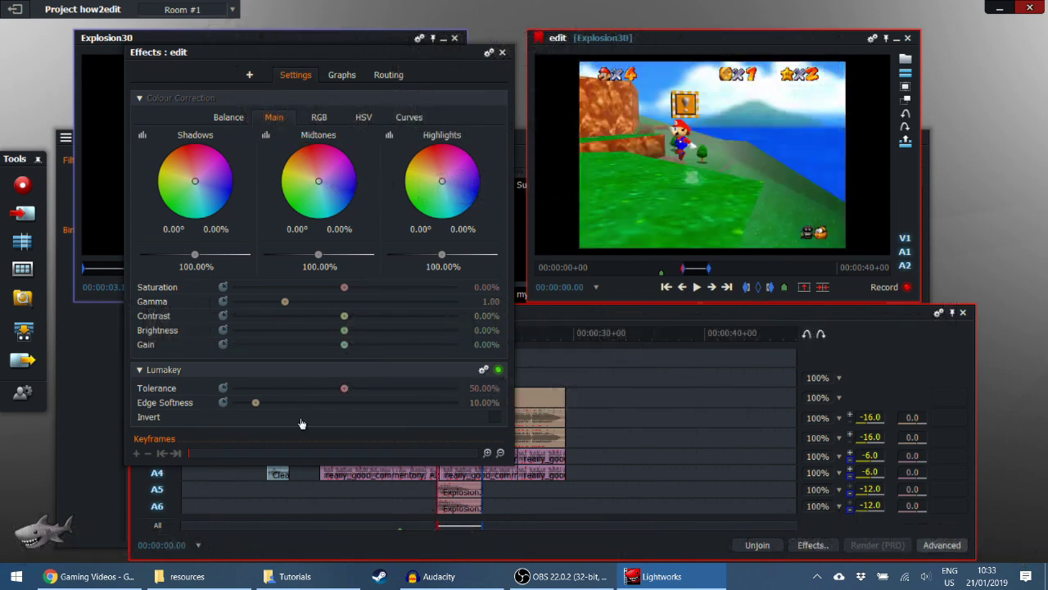
pyautogui.click(239, 452)
pyautogui.moveTo(249, 453); pyautogui.dragTo(333, 455)
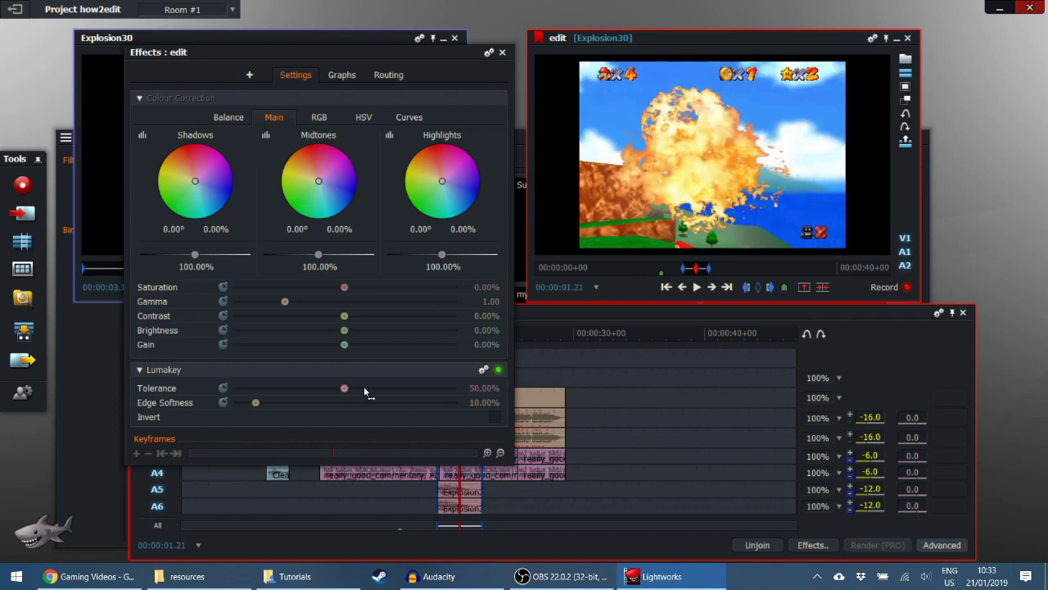
pyautogui.moveTo(375, 387); pyautogui.dragTo(409, 385)
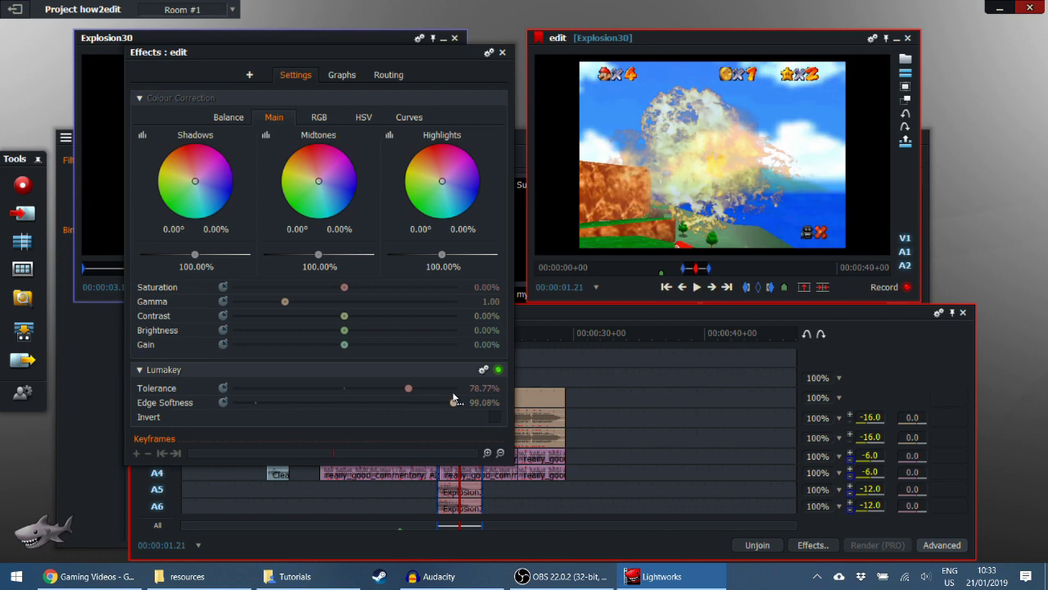
pyautogui.moveTo(455, 401); pyautogui.dragTo(110, 404)
pyautogui.moveTo(259, 407); pyautogui.dragTo(295, 412)
# Play the edit from shortly before the Explosion30 clip to the end to check the keyed overlay.
pyautogui.click(426, 491)
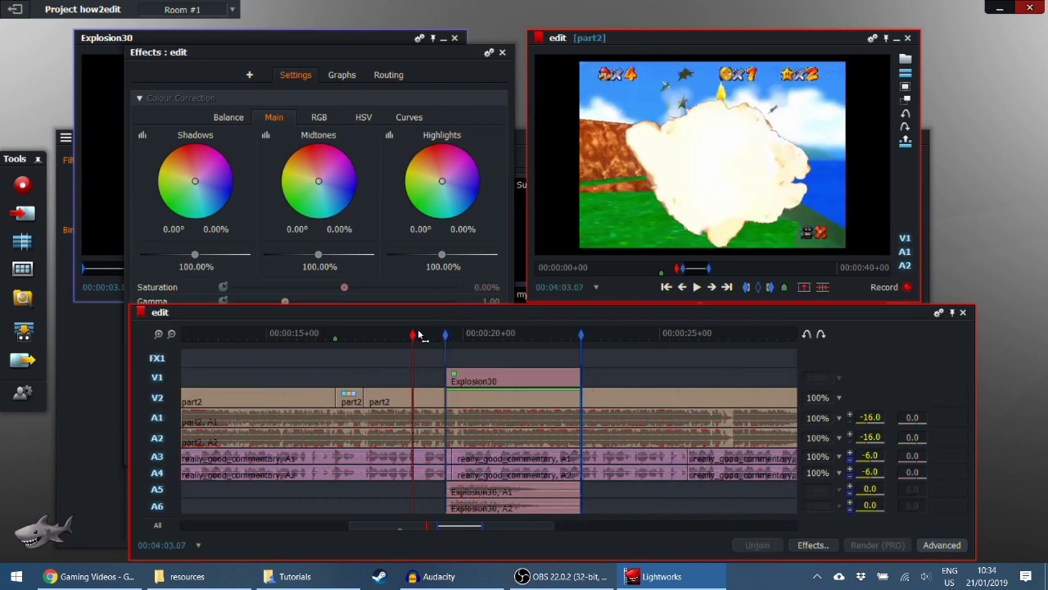
pyautogui.click(437, 333)
pyautogui.click(697, 287)
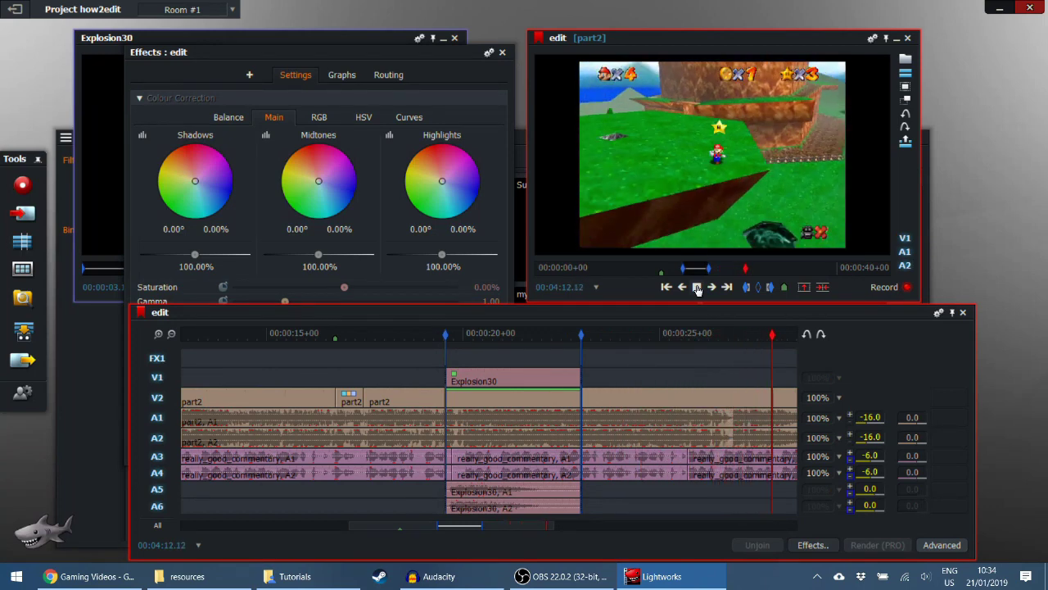
pyautogui.click(697, 288)
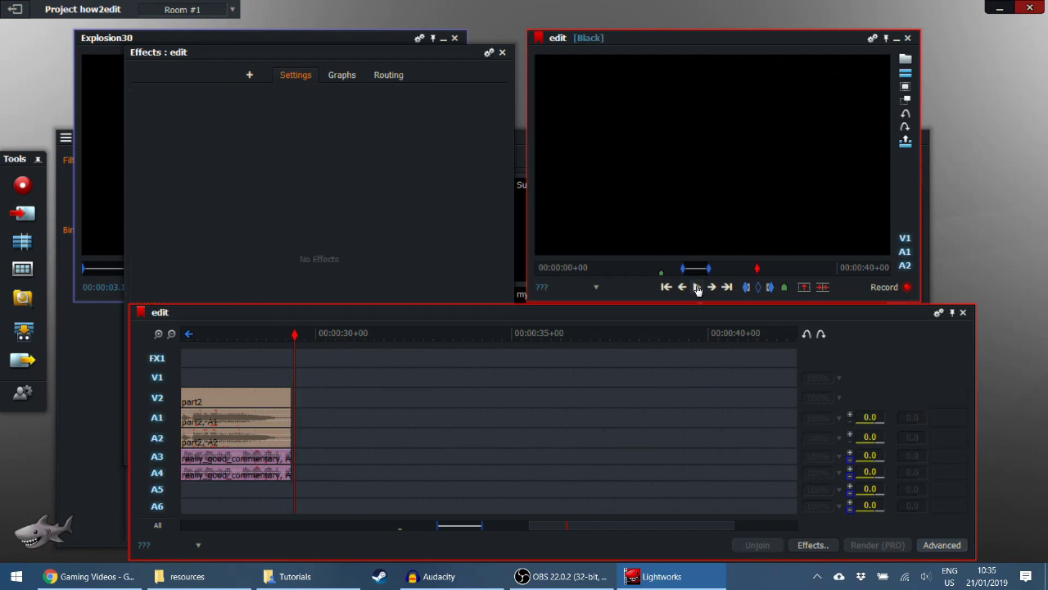
# Move the playhead to the coin image in the zoomed freeze frame, around part2 timecode 00:04:01.08.
pyautogui.scroll(-3, 510, 382)
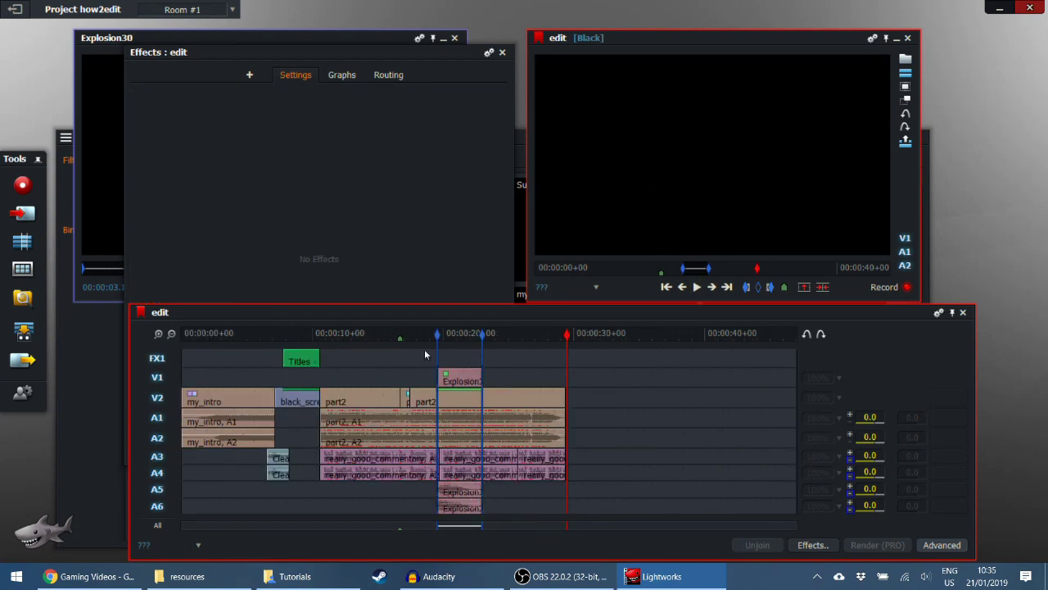
pyautogui.click(403, 334)
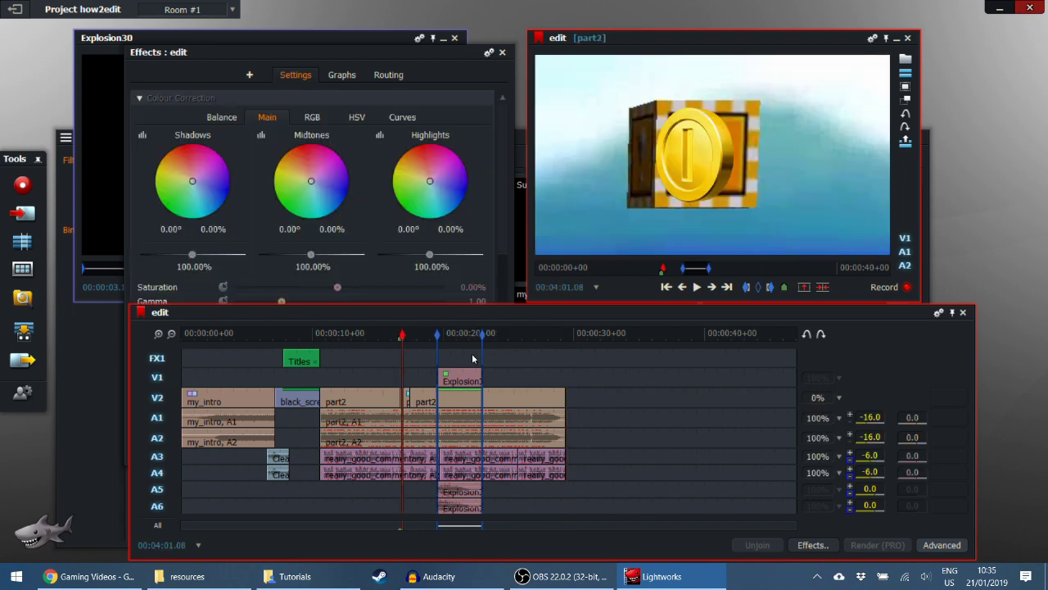
pyautogui.scroll(5, 465, 361)
pyautogui.scroll(-2, 470, 361)
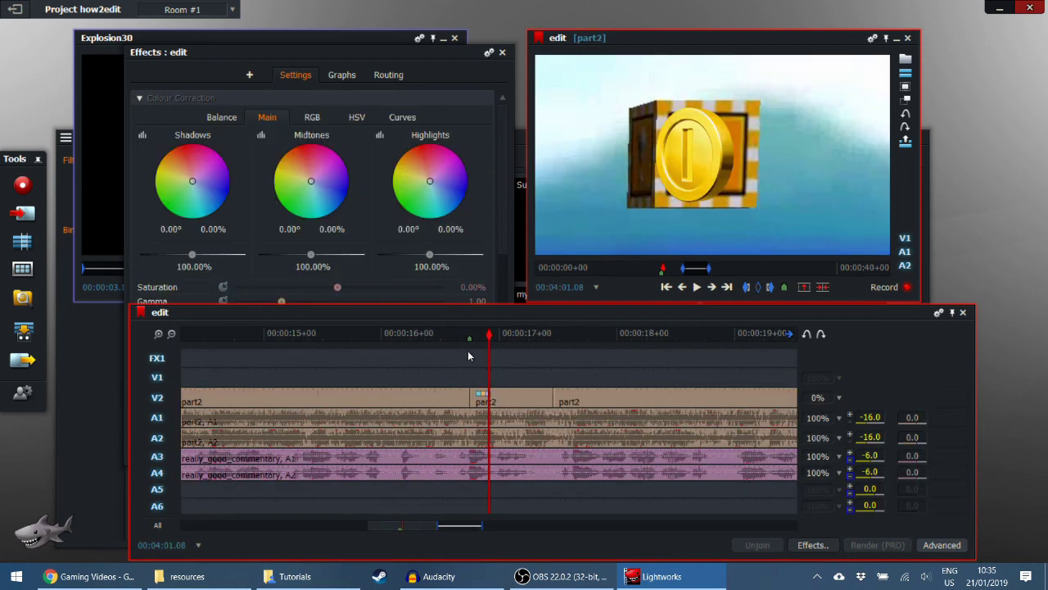
pyautogui.click(24, 223)
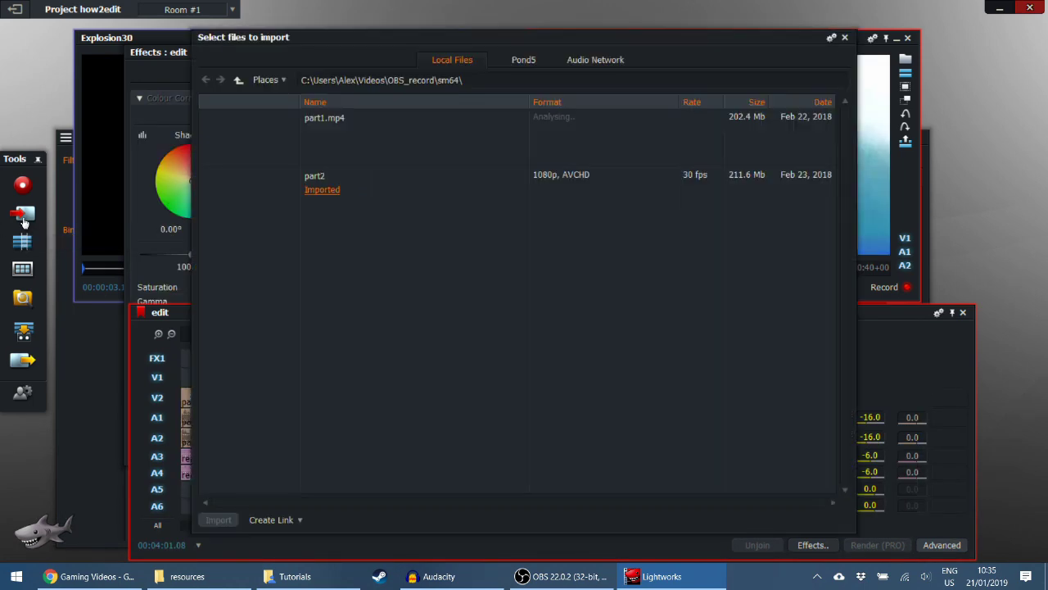
pyautogui.click(239, 80)
pyautogui.click(239, 80)
pyautogui.click(239, 80)
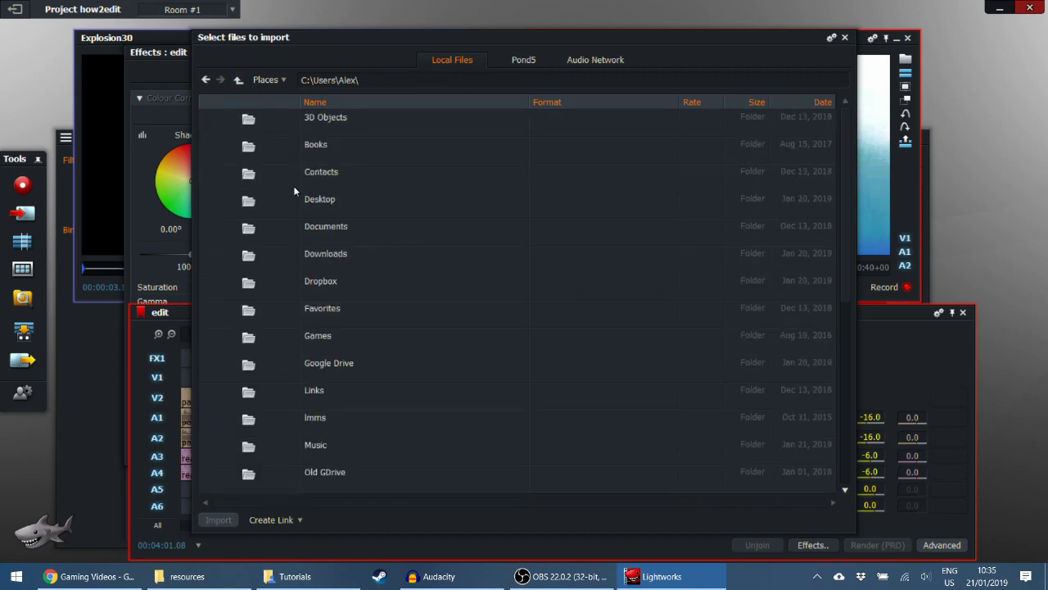
pyautogui.press('Escape')
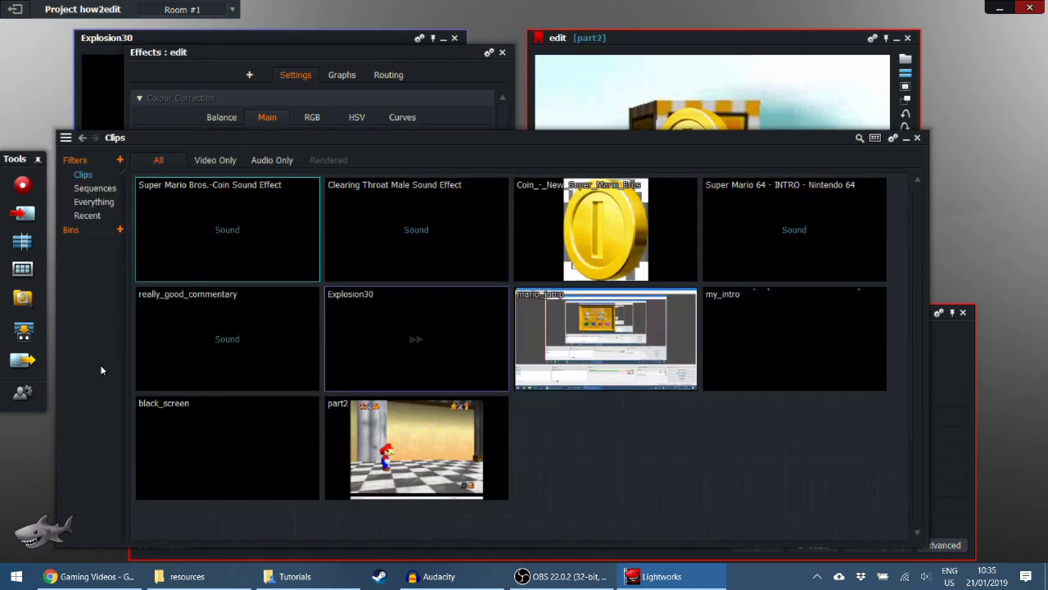
# Open the Super Mario Bros.-Coin Sound Effect clip, listen to it and mark an in point near its start.
pyautogui.doubleClick(219, 245)
pyautogui.click(246, 287)
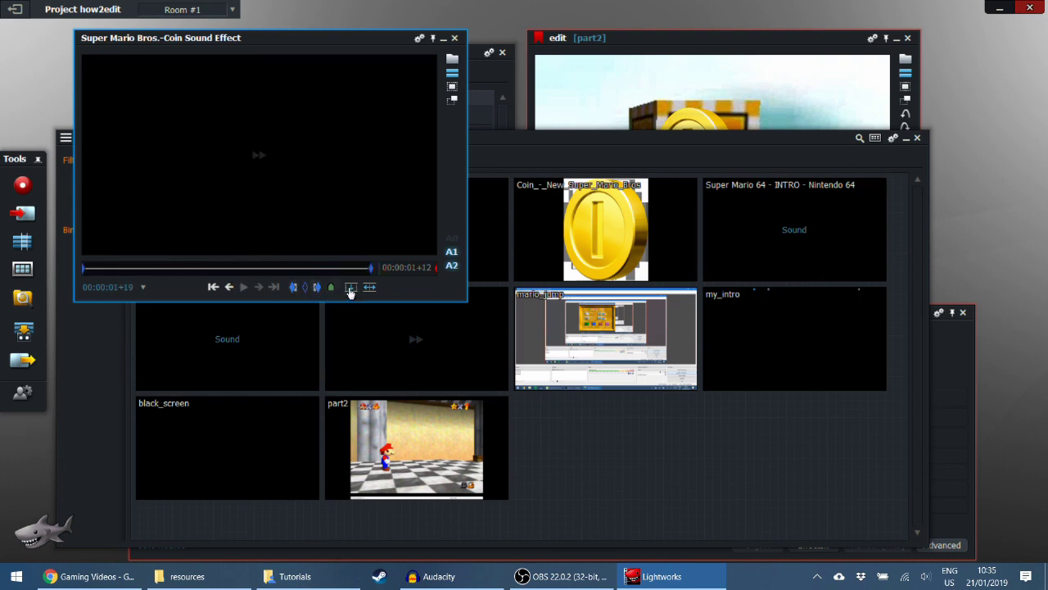
pyautogui.click(956, 375)
pyautogui.click(182, 268)
pyautogui.click(297, 286)
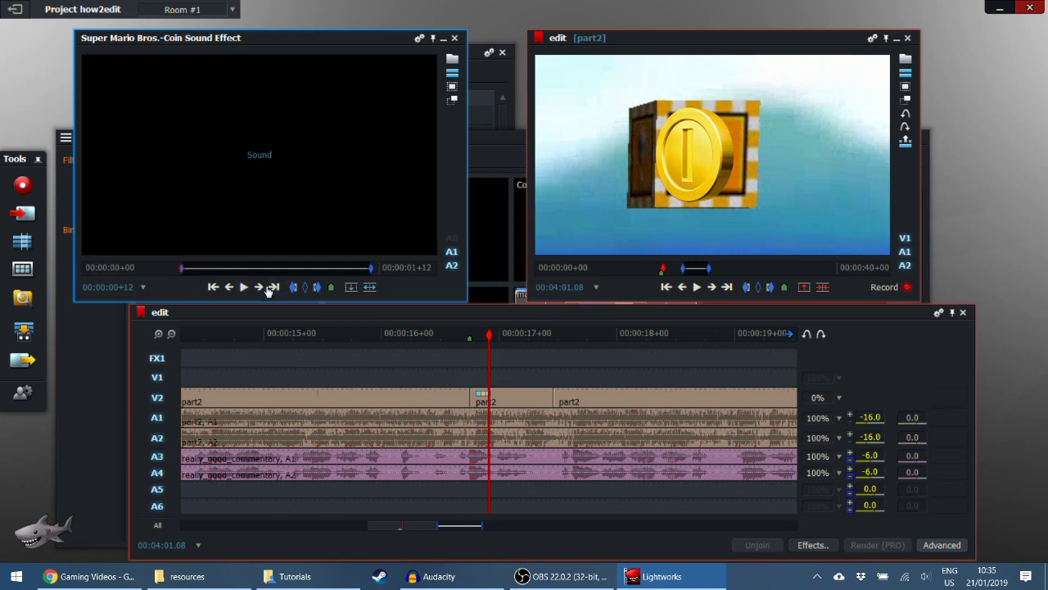
pyautogui.click(243, 286)
pyautogui.click(293, 286)
pyautogui.click(243, 286)
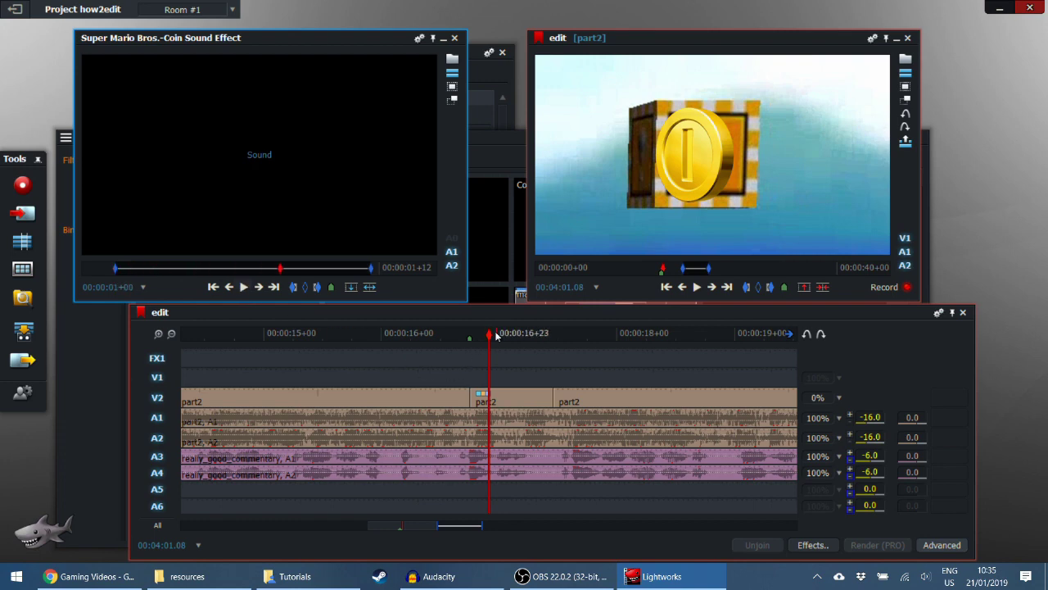
# Go to the start of the zoomed freeze frame and deselect audio tracks A1 to A4.
pyautogui.click(667, 288)
pyautogui.click(156, 417)
pyautogui.click(156, 437)
pyautogui.click(156, 456)
pyautogui.click(156, 473)
# Clear the edit's in and out marks and place the coin sound on A5 and A6 at the freeze frame's start.
pyautogui.click(351, 287)
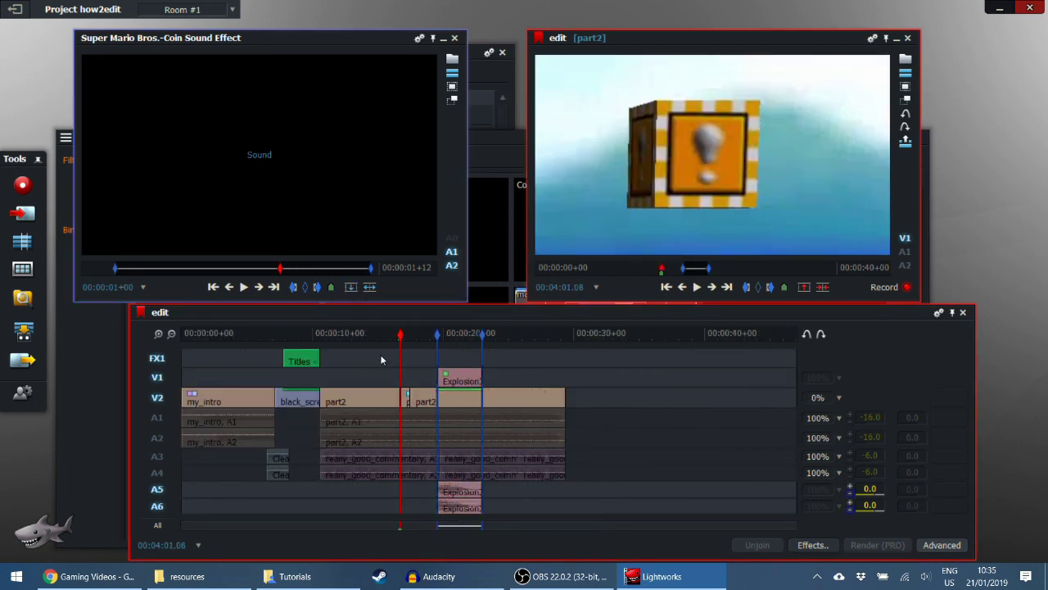
pyautogui.scroll(3, 392, 414)
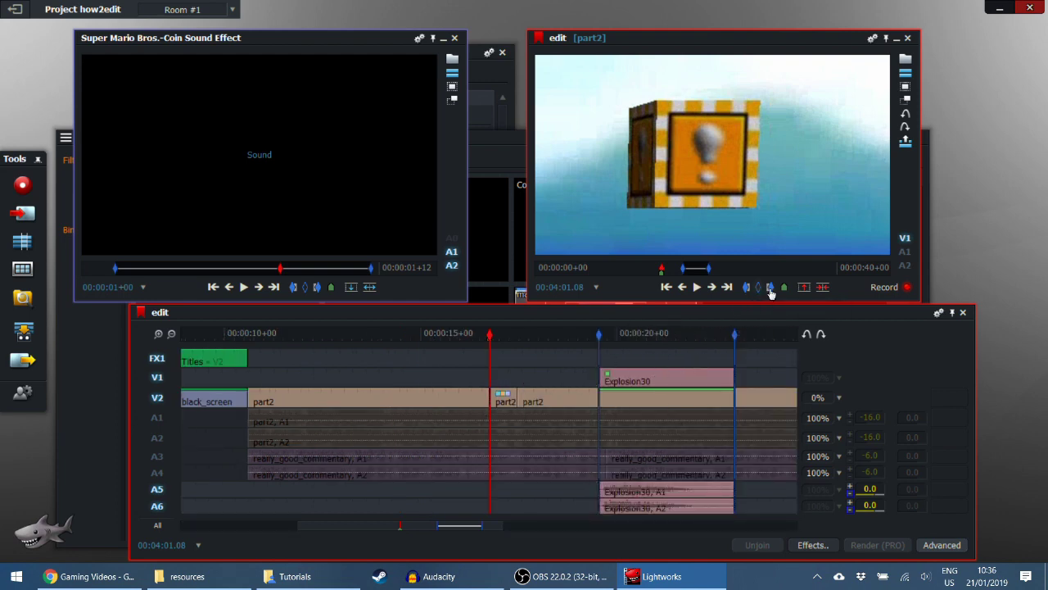
pyautogui.click(758, 288)
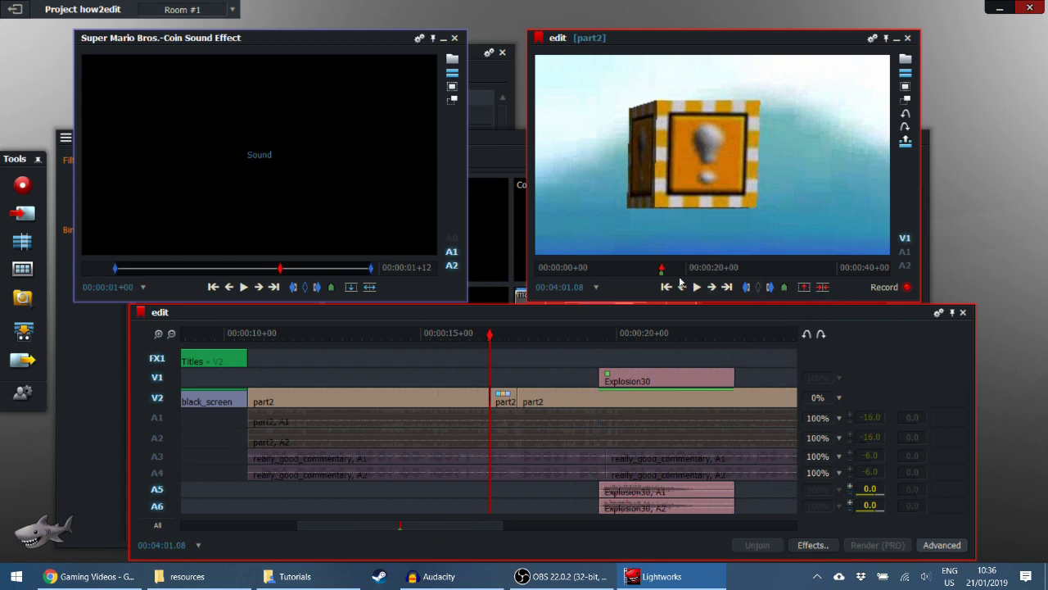
pyautogui.click(349, 289)
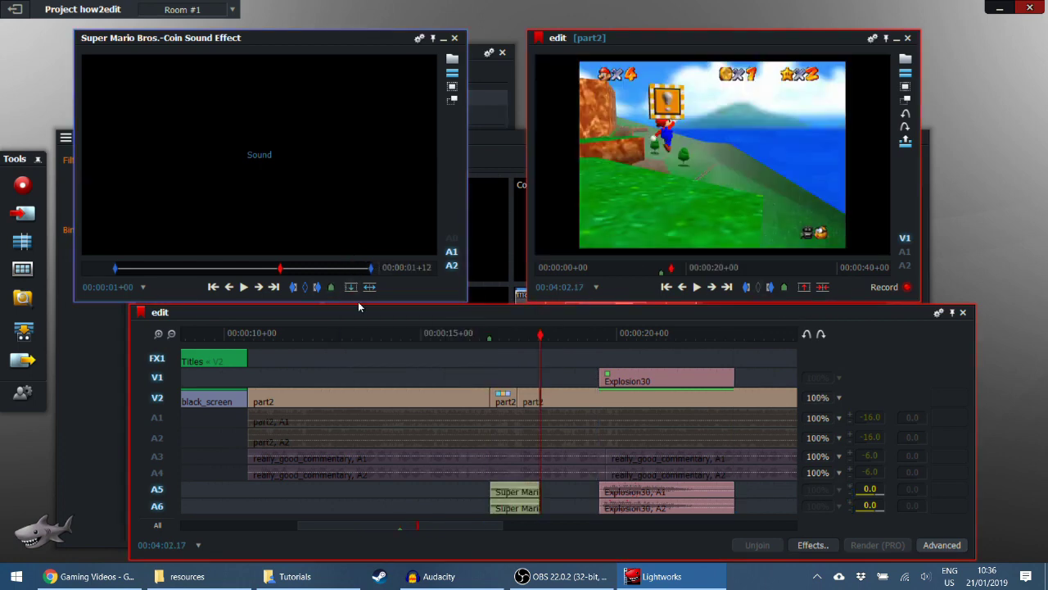
# Play the edit from just before the coin sound effect to check its timing against the freeze frame.
pyautogui.scroll(3, 408, 384)
pyautogui.click(287, 334)
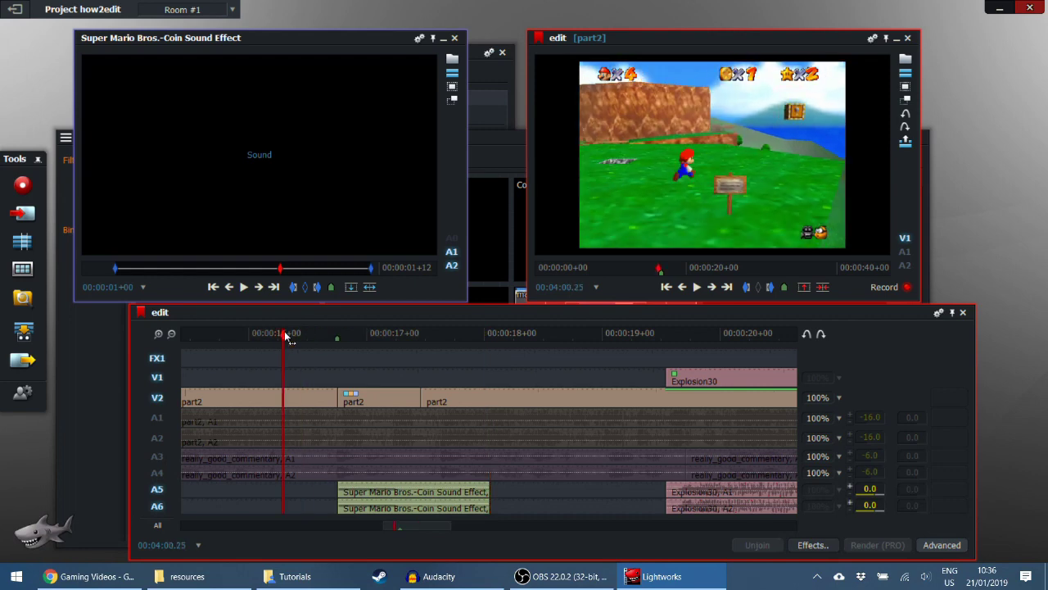
pyautogui.click(696, 286)
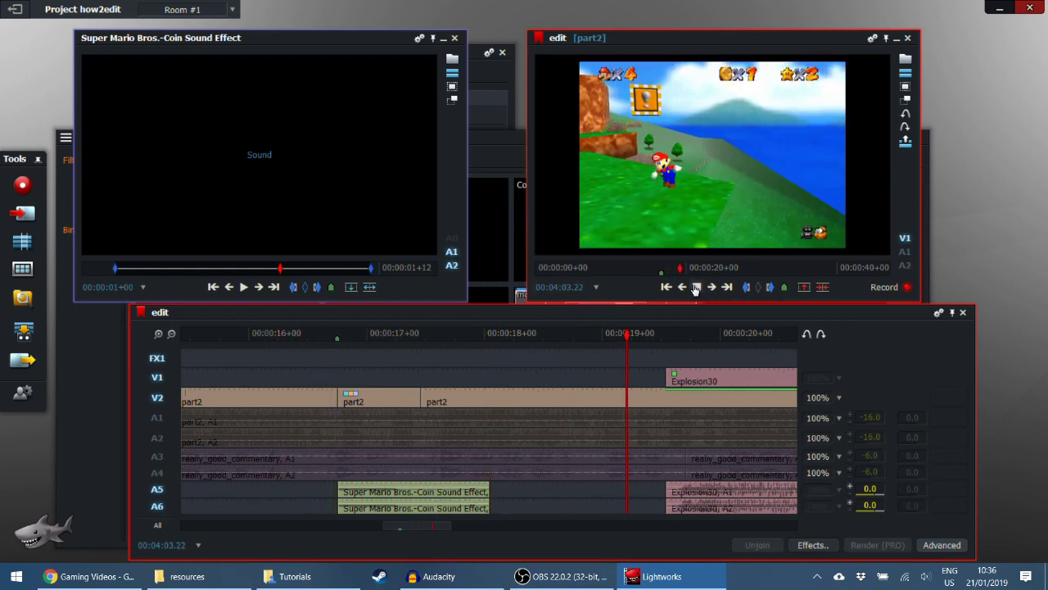
pyautogui.click(697, 287)
# Delete the green cue marker at 00:00:16+18, at the start of the freeze frame.
pyautogui.scroll(-5, 456, 435)
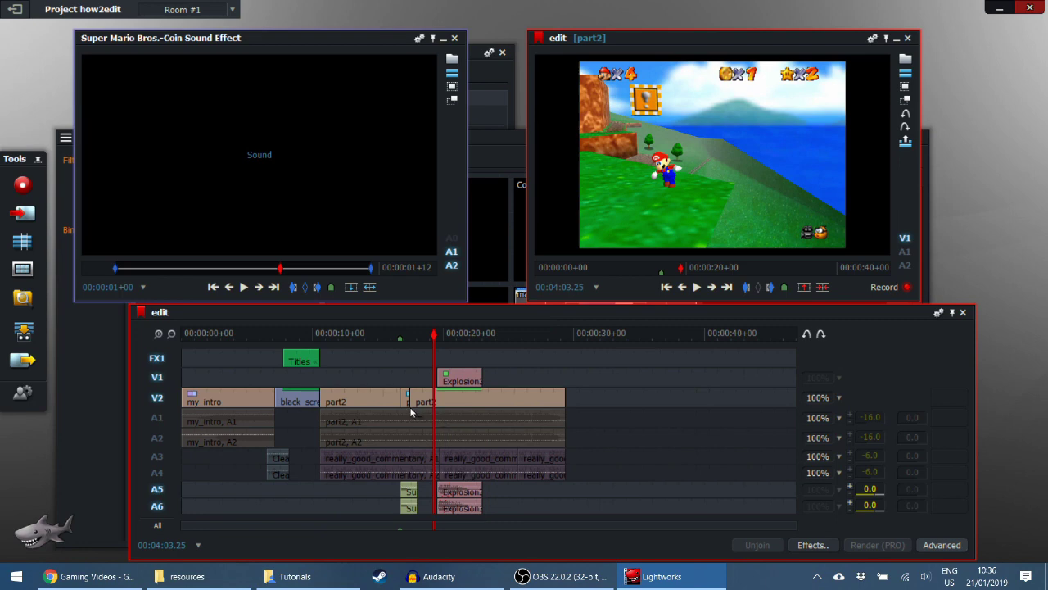
pyautogui.scroll(3, 413, 402)
pyautogui.click(403, 333)
pyautogui.click(399, 333)
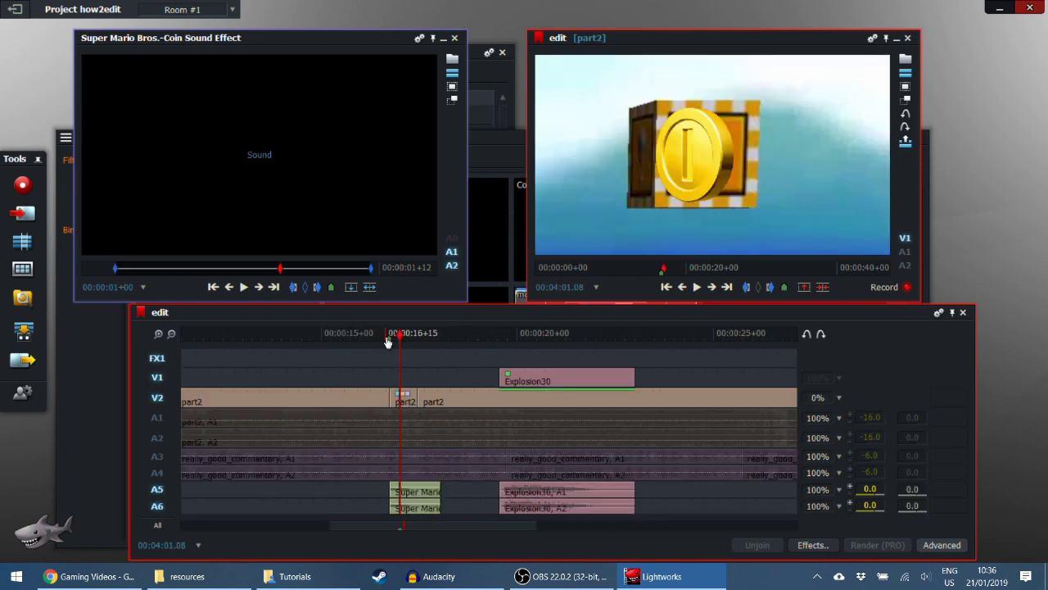
pyautogui.click(391, 342)
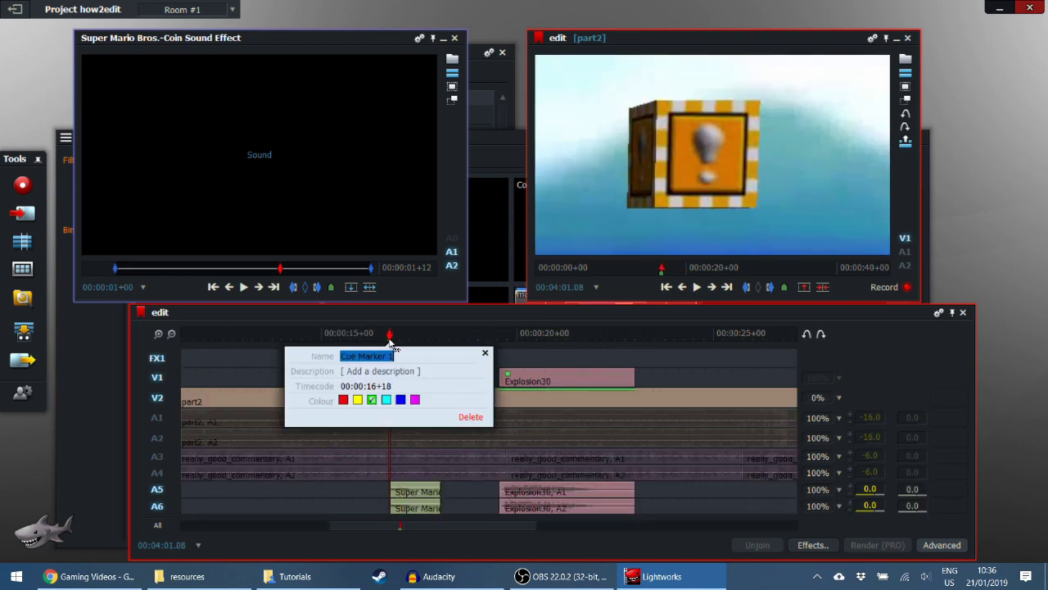
pyautogui.click(467, 416)
# Reselect all tracks for editing and play the end of the part2 footage.
pyautogui.scroll(-3, 446, 395)
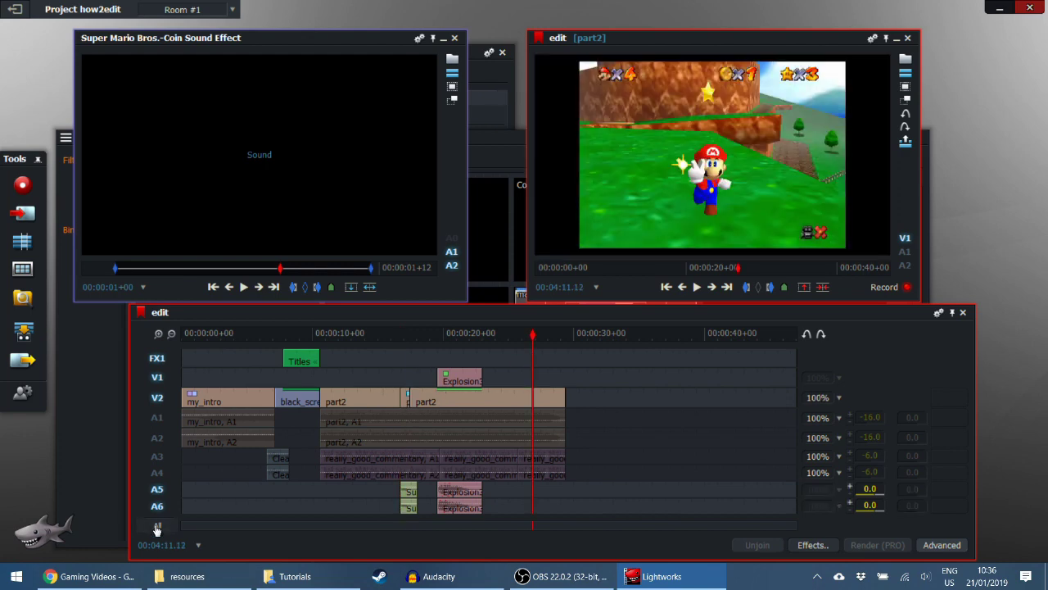
pyautogui.click(157, 527)
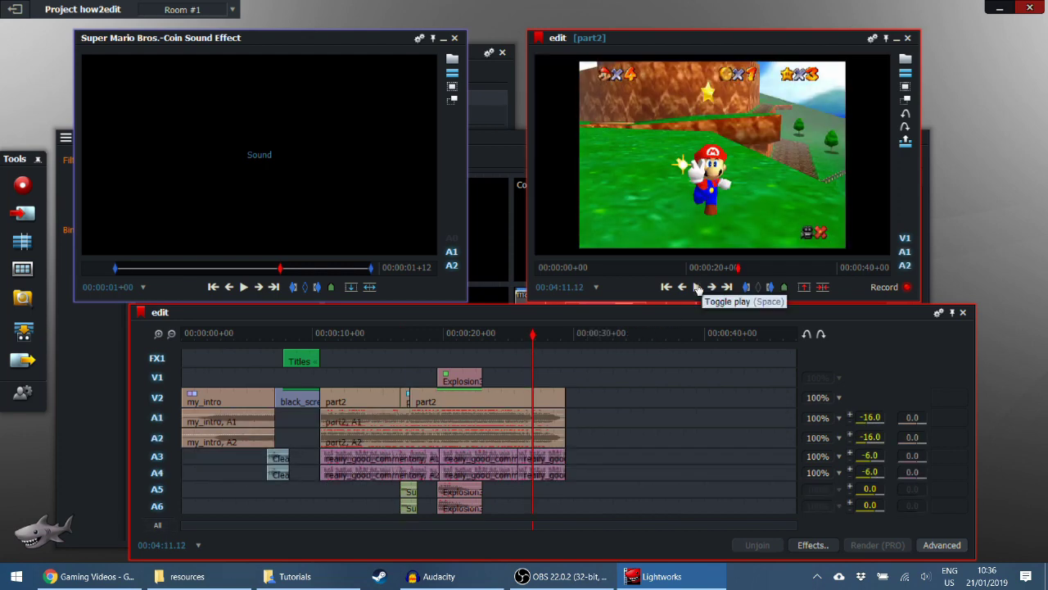
pyautogui.click(696, 288)
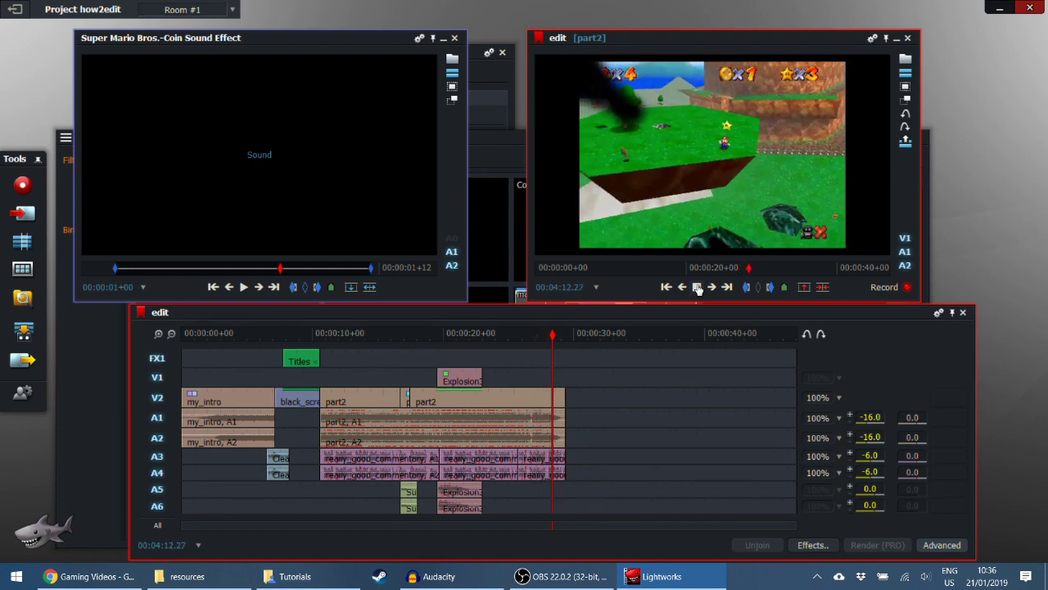
# Add -6.0 dB sound level keyframes to the commentary on A3 and A4 at 00:04:12.15, shortly before the edit's end.
pyautogui.scroll(3, 502, 392)
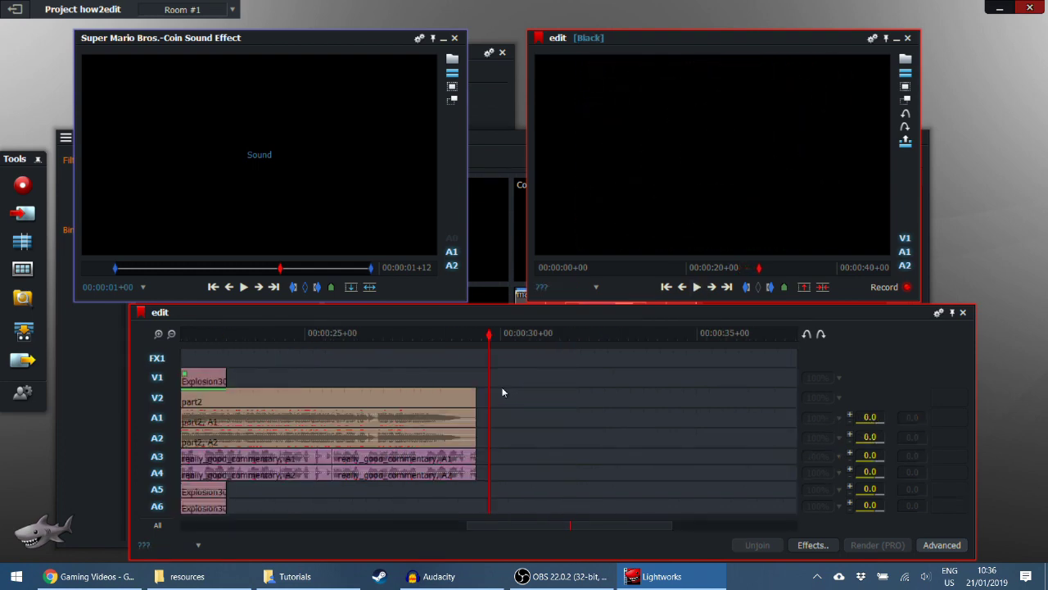
pyautogui.moveTo(409, 326); pyautogui.dragTo(421, 350)
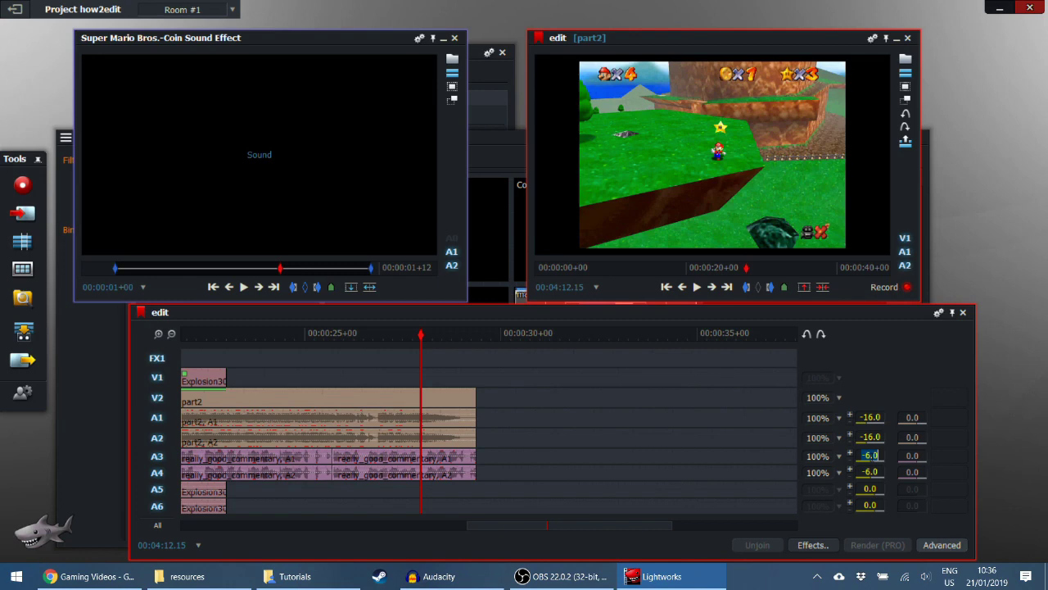
pyautogui.press('BackSpace')
pyautogui.click(870, 472)
pyautogui.write('-6.0')
pyautogui.scroll(3, 409, 451)
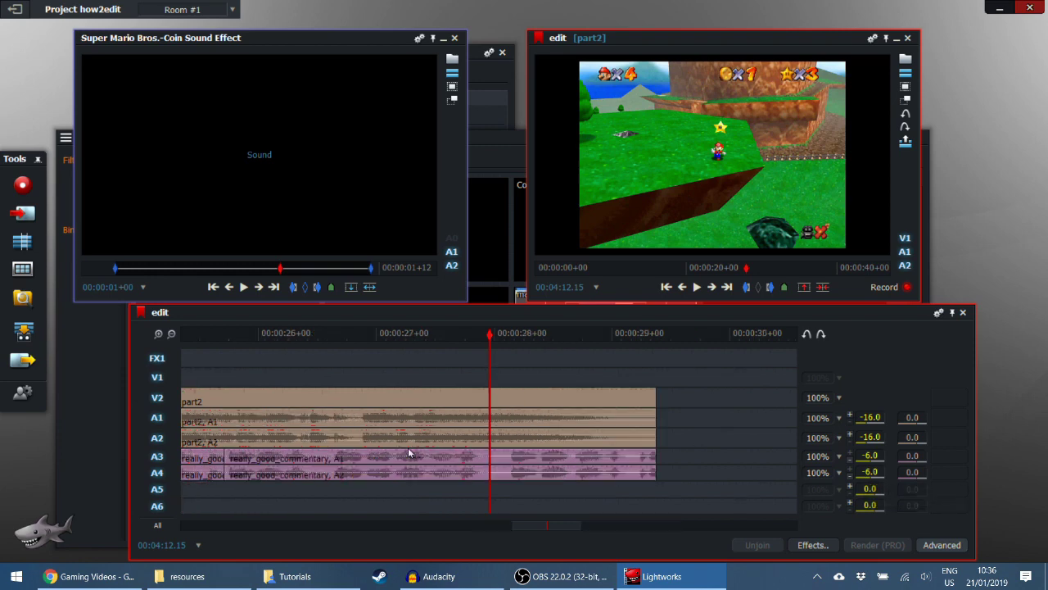
# Set the sound level of commentary tracks A3 and A4 to -39.1 dB at the end of the edit.
pyautogui.click(727, 286)
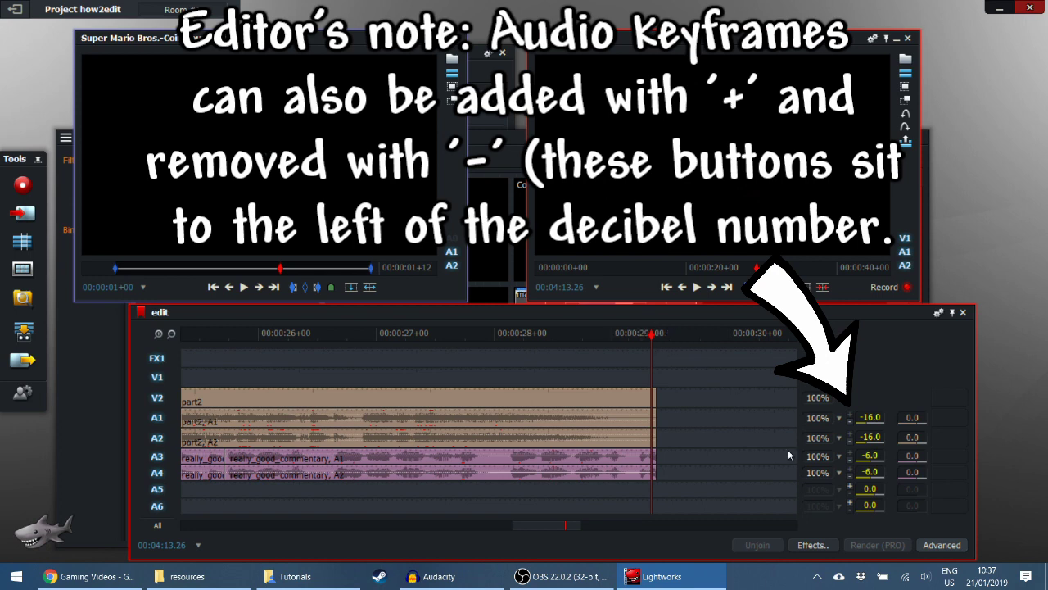
pyautogui.click(870, 454)
pyautogui.press('BackSpace')
pyautogui.write('-39.1')
pyautogui.press('Return')
pyautogui.click(872, 466)
pyautogui.press('BackSpace')
pyautogui.write('-39.1')
pyautogui.press('Return')
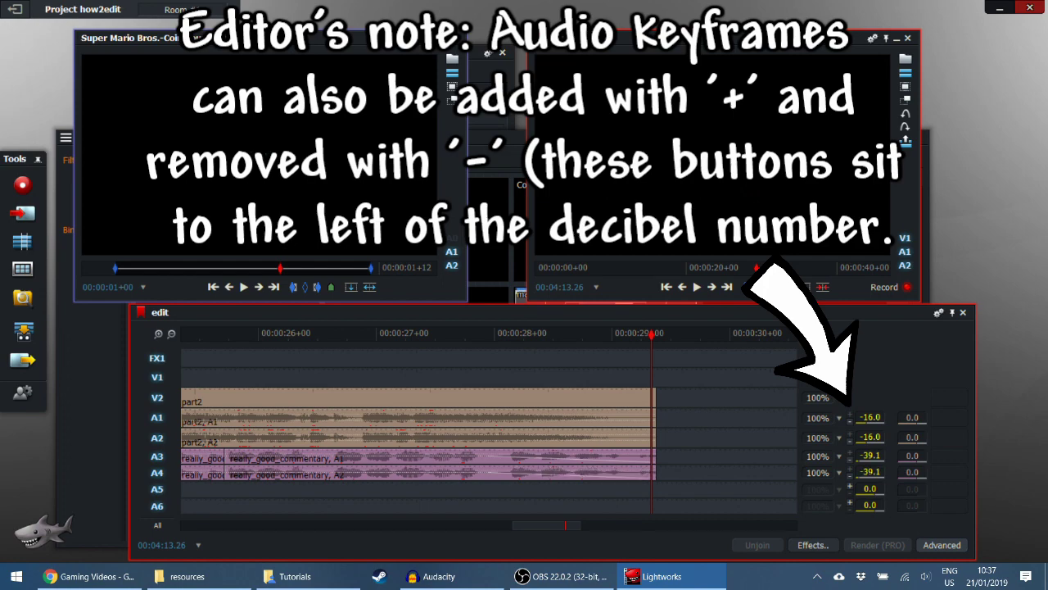
# Scrub back before the commentary's fade-out and play through the end of the edit to check it.
pyautogui.moveTo(652, 334); pyautogui.dragTo(490, 344)
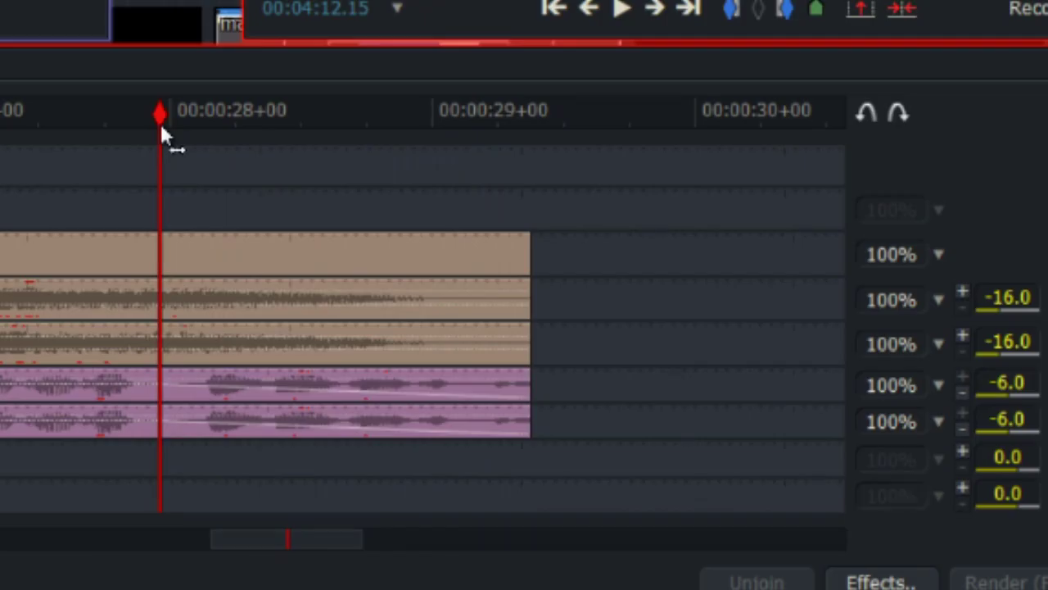
pyautogui.moveTo(162, 135); pyautogui.dragTo(0, 197)
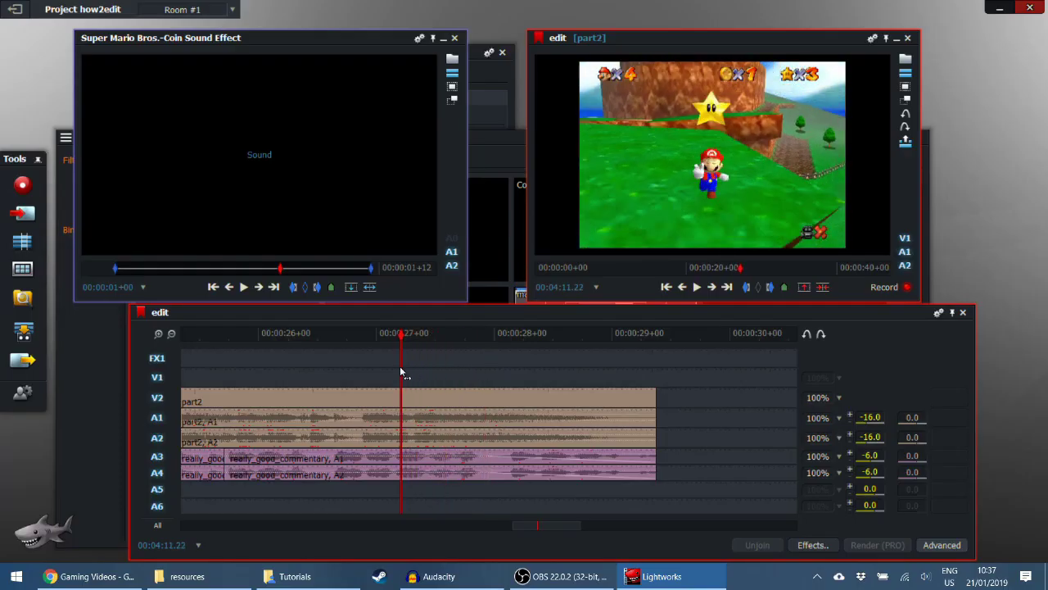
pyautogui.moveTo(401, 372); pyautogui.dragTo(348, 381)
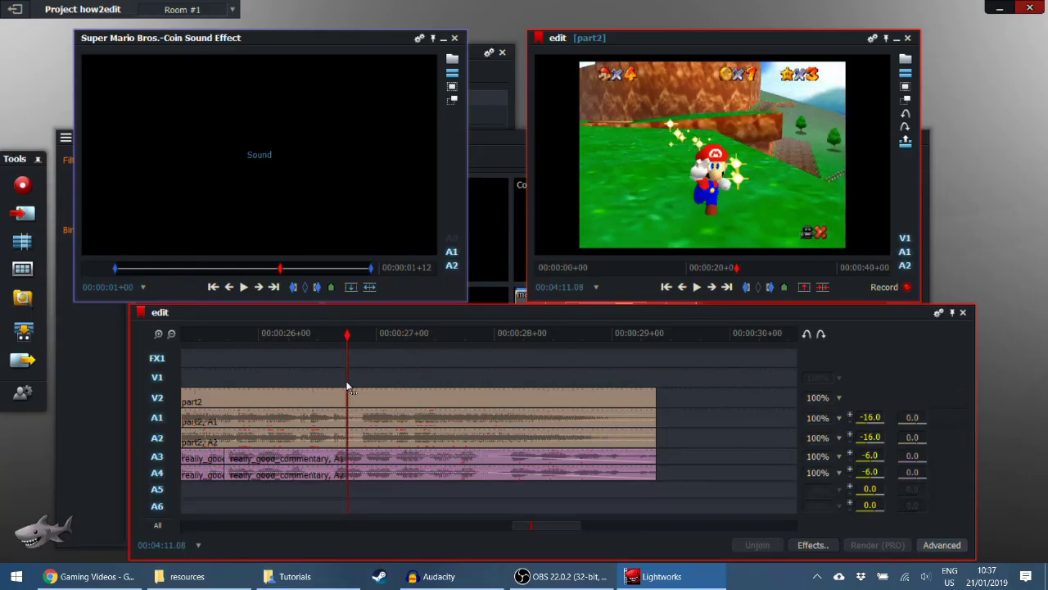
pyautogui.click(697, 288)
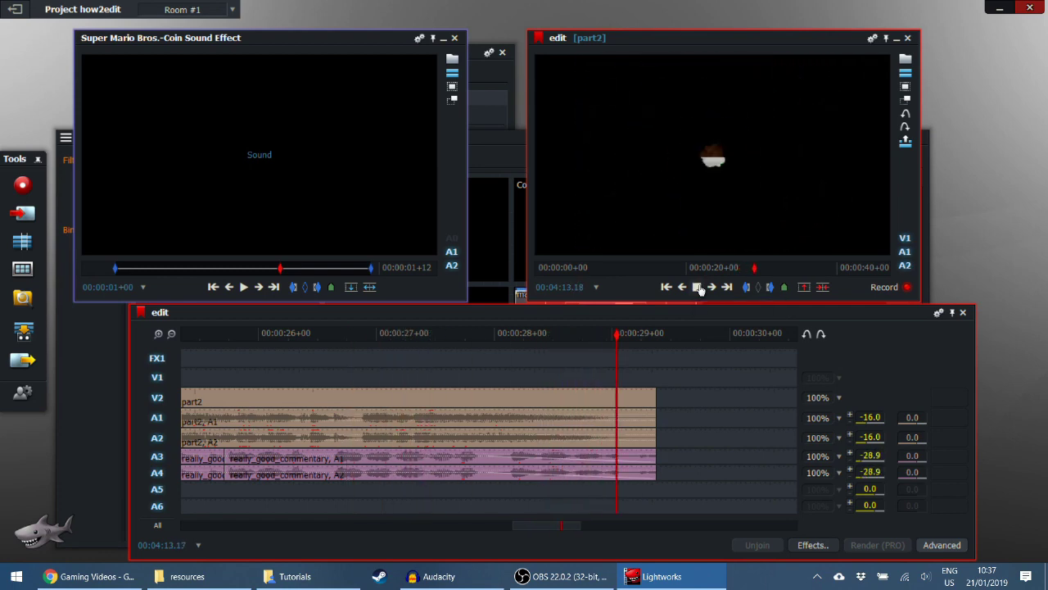
pyautogui.click(697, 288)
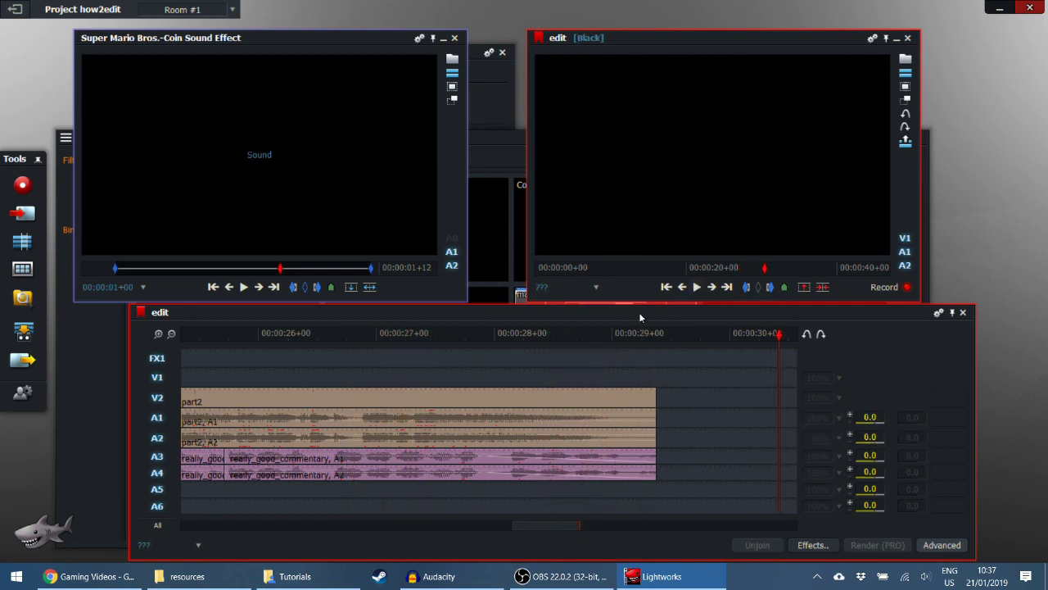
# Play the transition from the black_screen clip into the start of the part2 footage.
pyautogui.scroll(-3, 544, 399)
pyautogui.scroll(-5, 543, 399)
pyautogui.moveTo(328, 334)
pyautogui.mouseDown()
pyautogui.moveTo(297, 337)
pyautogui.moveTo(311, 338)
pyautogui.mouseUp()
pyautogui.click(695, 287)
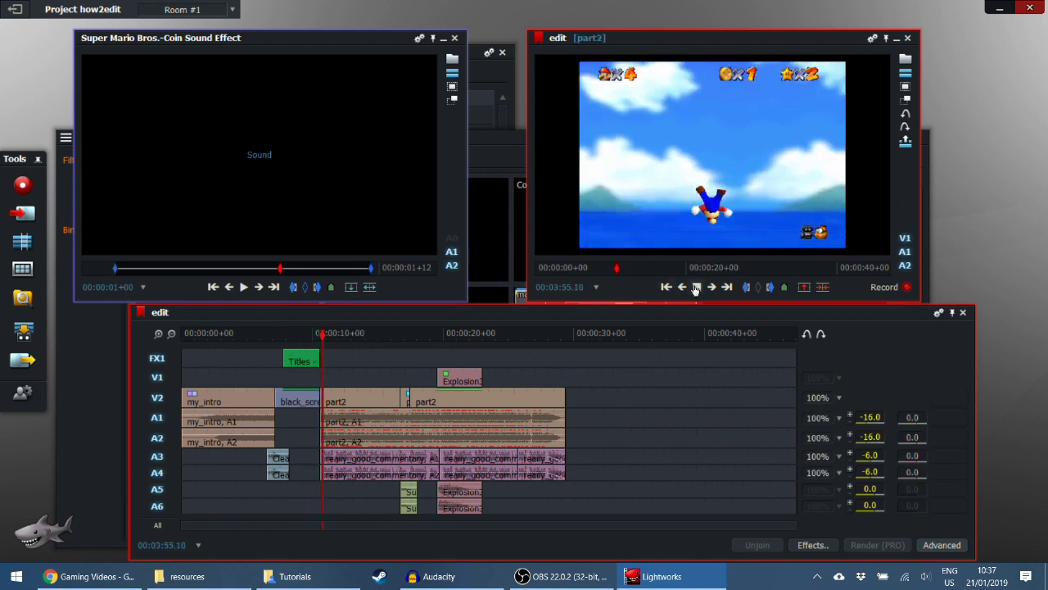
pyautogui.click(695, 288)
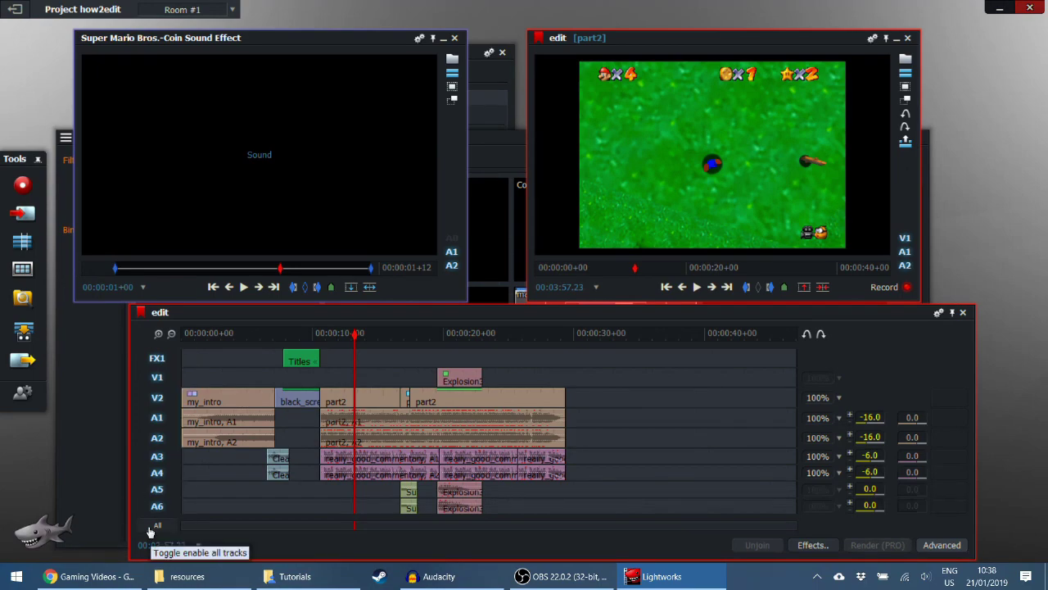
# Leave only the FX1 track enabled and extend the end of the Titles effect over part2 to 00:03:56.21.
pyautogui.click(156, 525)
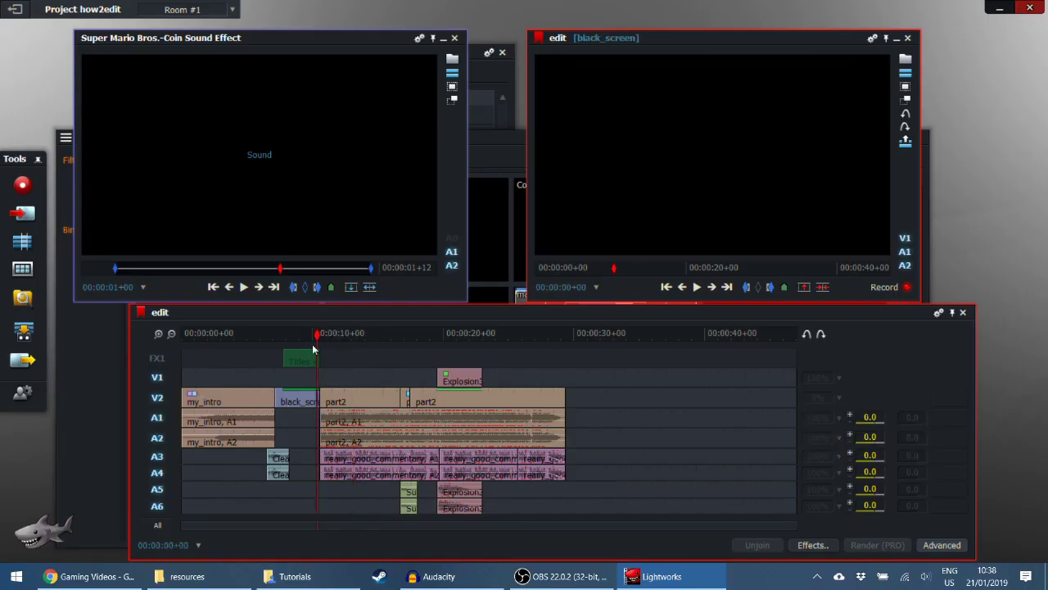
pyautogui.scroll(2, 301, 366)
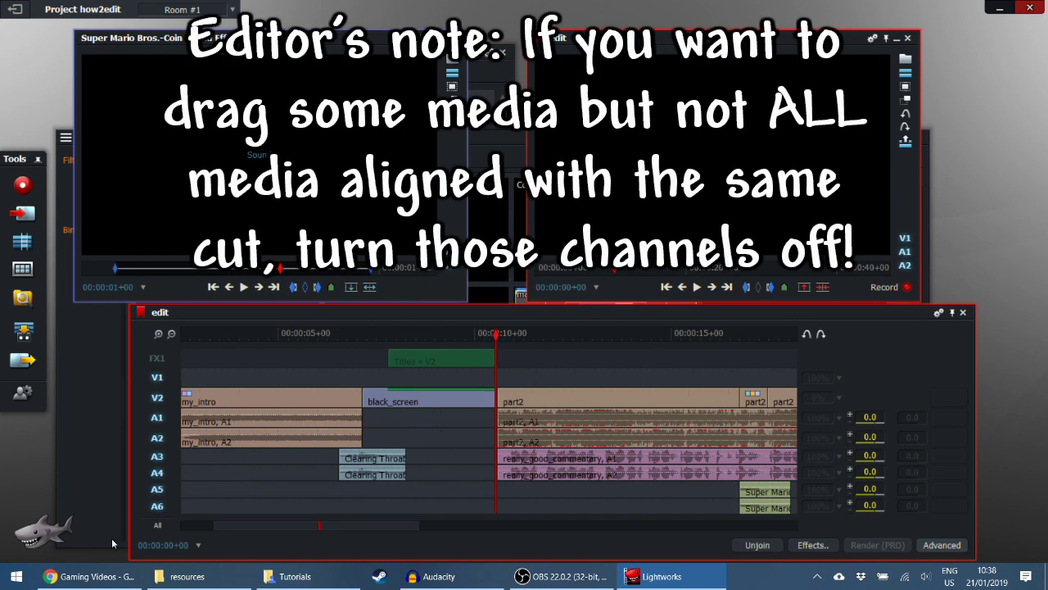
pyautogui.click(156, 358)
pyautogui.click(157, 525)
pyautogui.click(156, 358)
pyautogui.moveTo(494, 357); pyautogui.dragTo(561, 365)
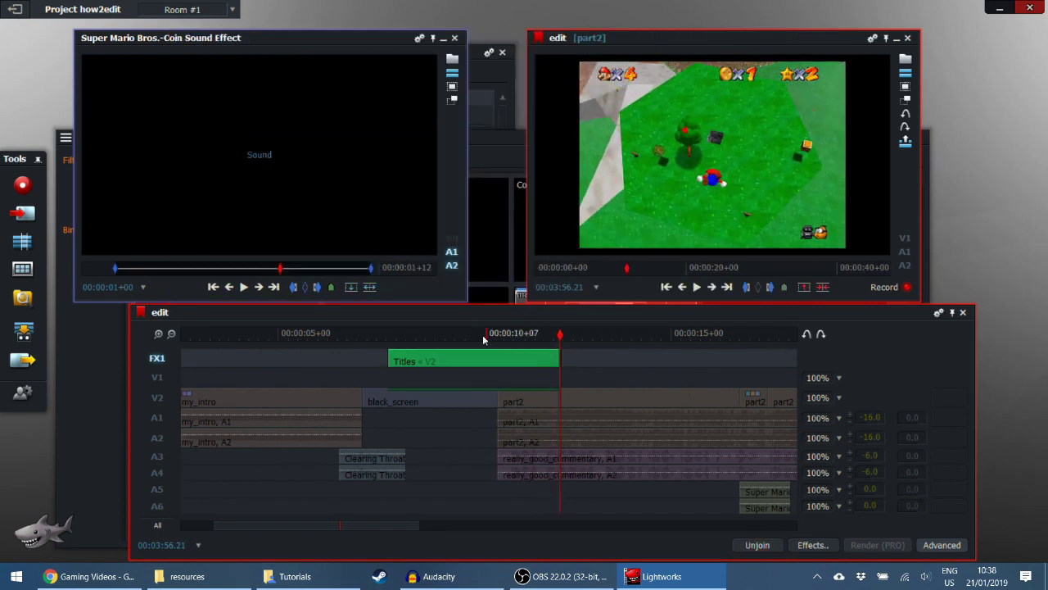
# Open the Titles effect settings and delete the two fade-out opacity keyframes.
pyautogui.click(475, 333)
pyautogui.rightClick(446, 361)
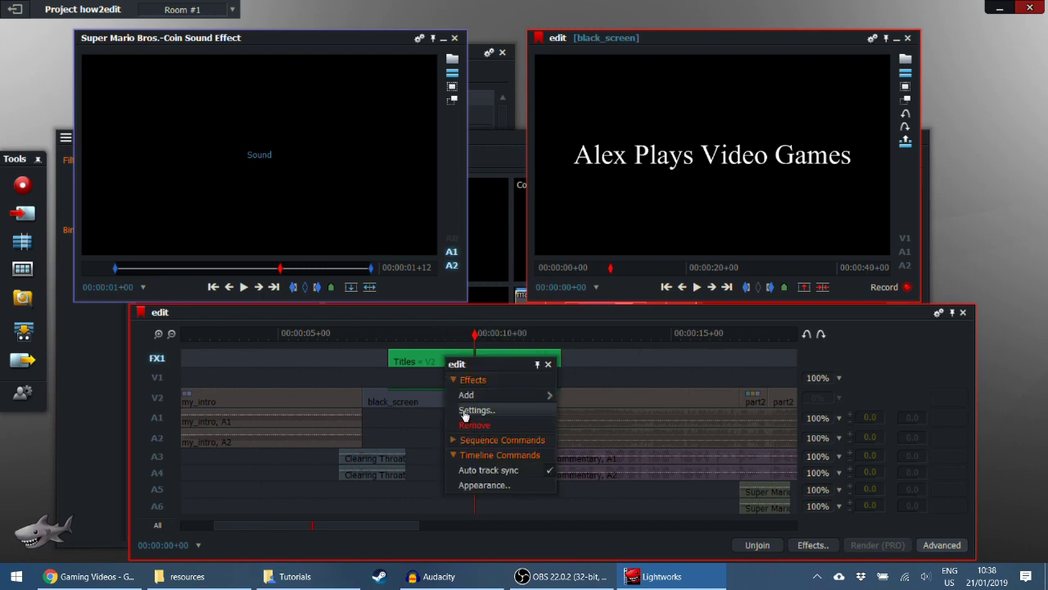
pyautogui.click(475, 410)
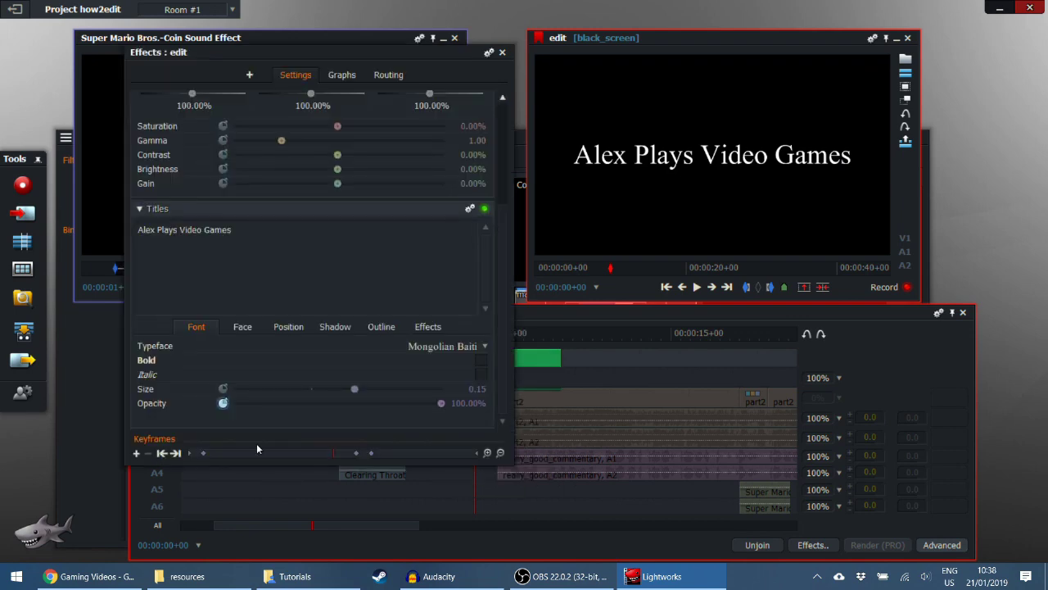
pyautogui.click(176, 454)
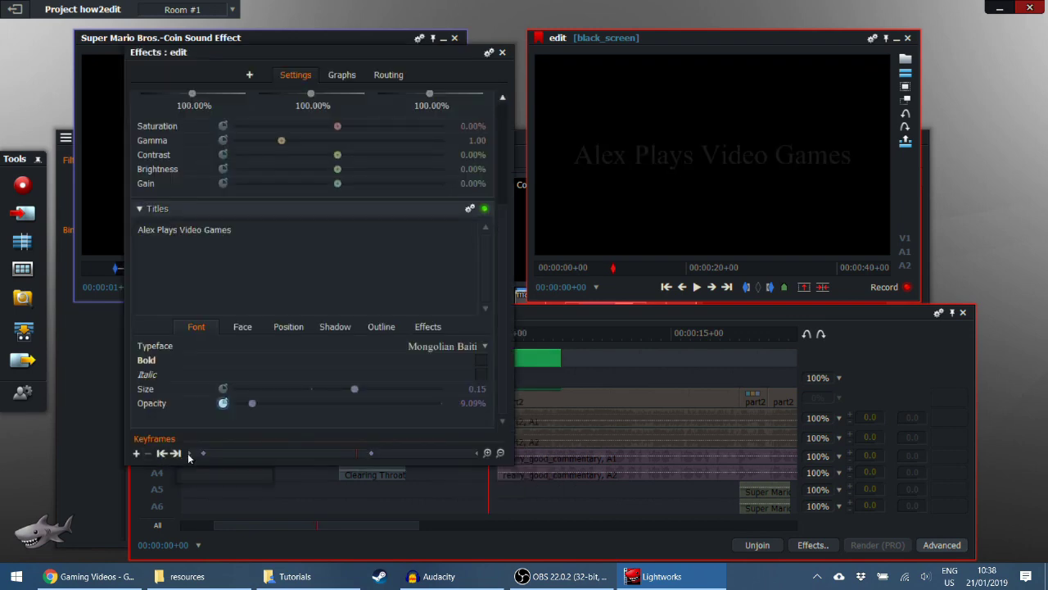
pyautogui.click(176, 454)
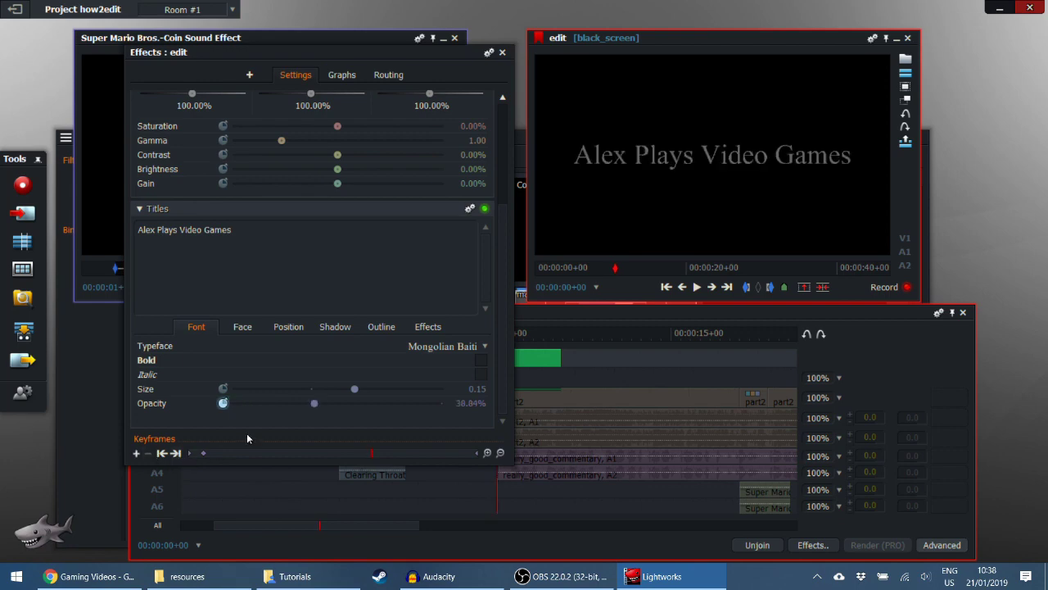
pyautogui.click(501, 52)
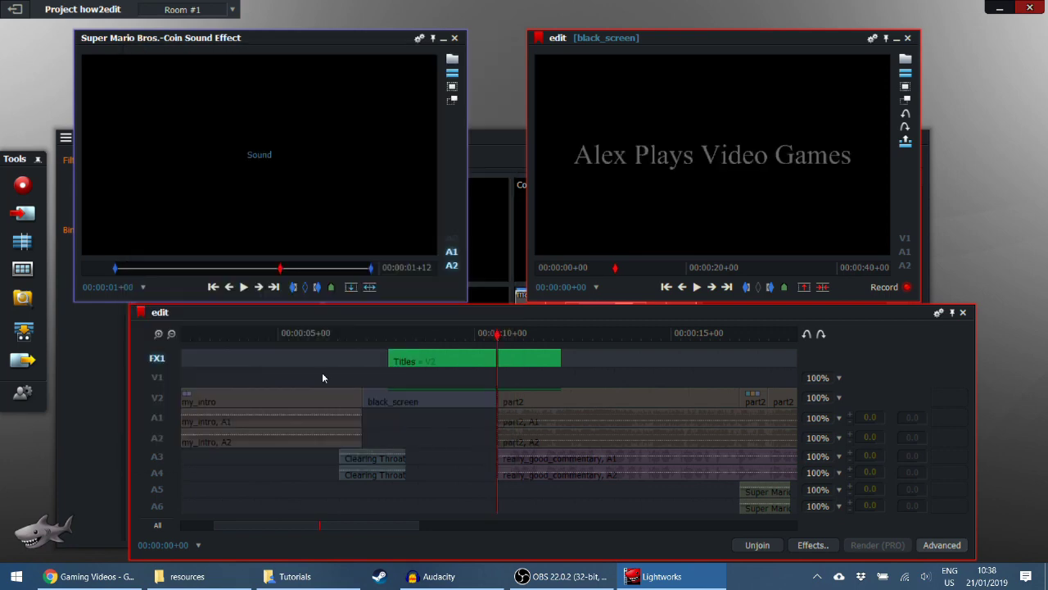
# Enable all tracks again and set the Titles opacity to 100% at 00:03:56.11, near the effect's end.
pyautogui.click(152, 529)
pyautogui.moveTo(484, 334); pyautogui.dragTo(543, 344)
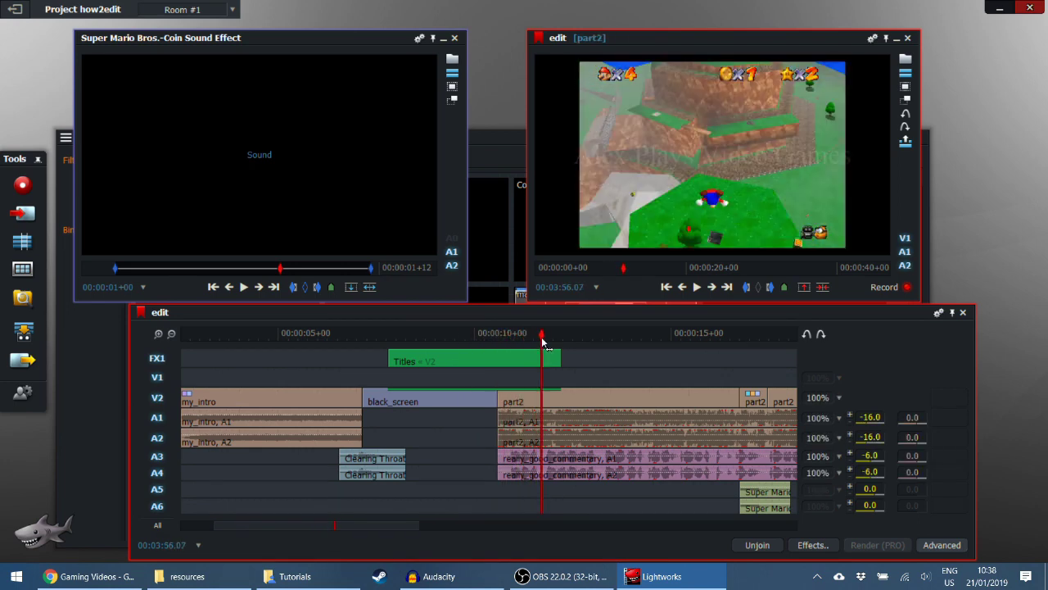
pyautogui.rightClick(498, 364)
pyautogui.click(528, 410)
pyautogui.click(455, 453)
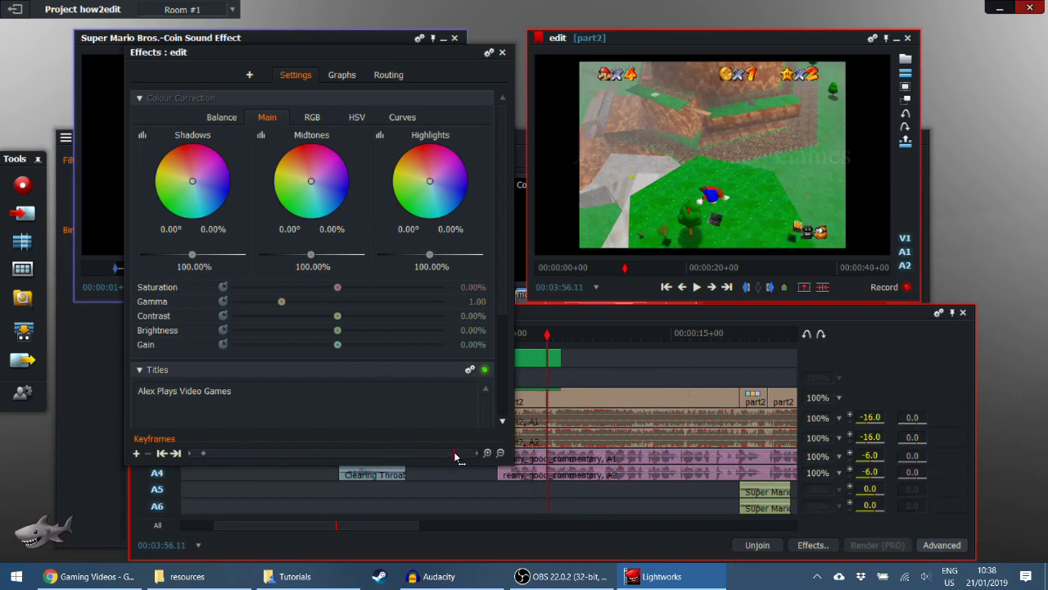
pyautogui.scroll(-3, 494, 256)
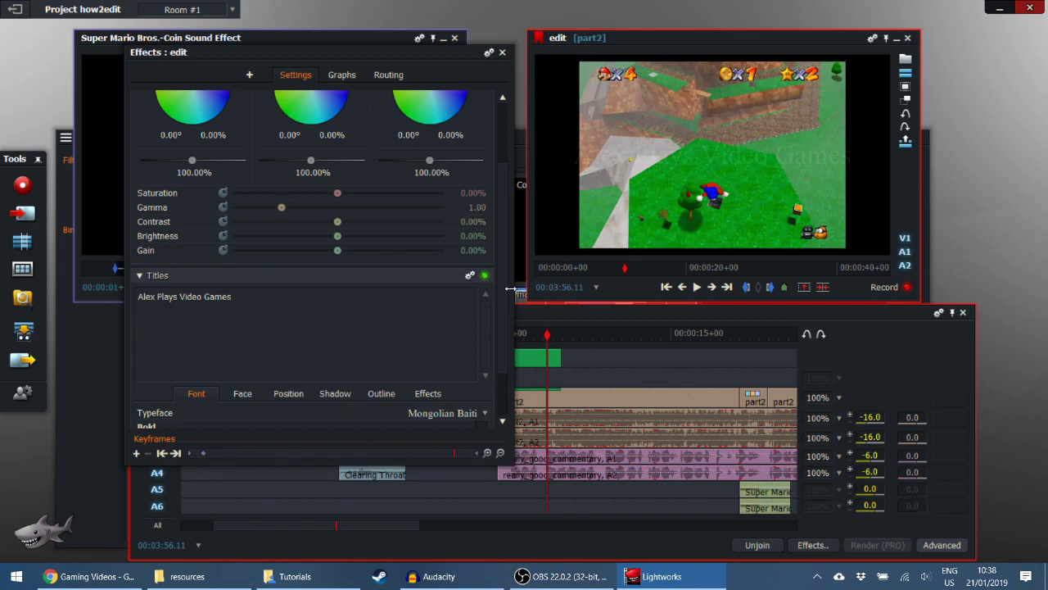
pyautogui.scroll(-2, 505, 383)
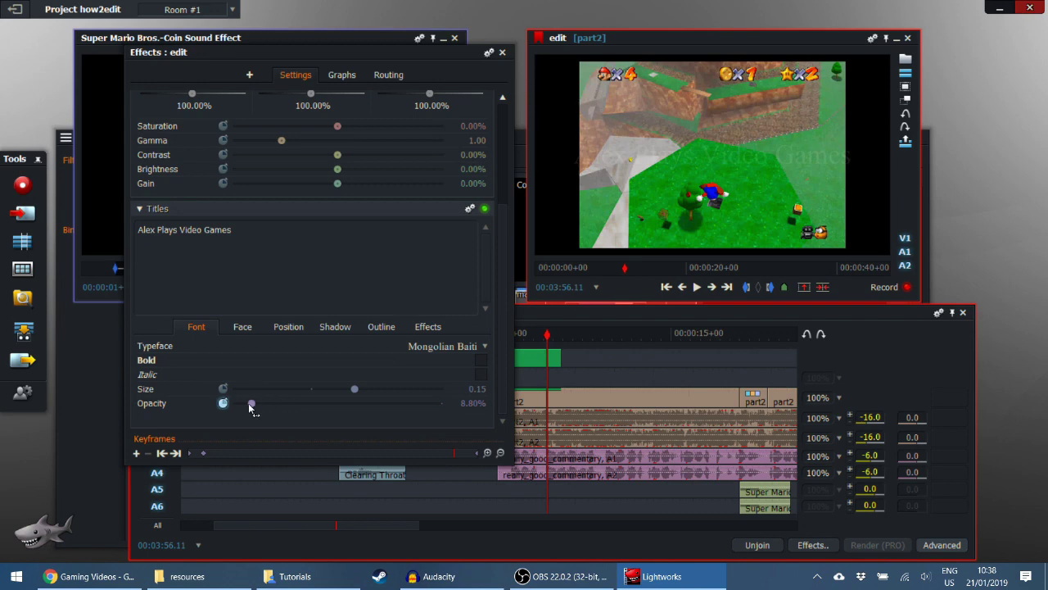
pyautogui.moveTo(251, 403); pyautogui.dragTo(497, 414)
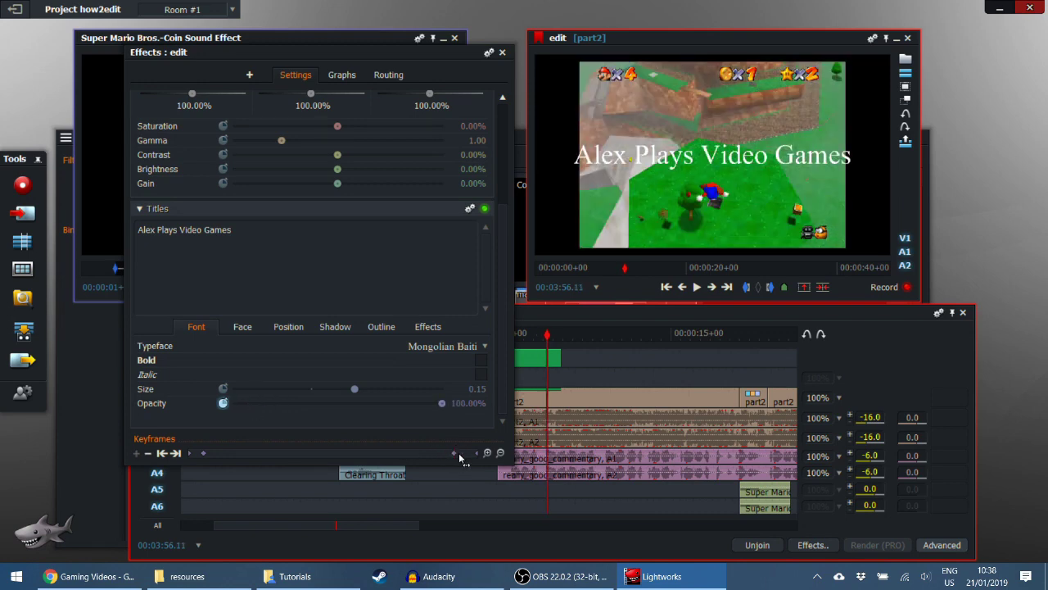
# Play and scrub the title over the start of part2 to check its extended fade-out.
pyautogui.click(370, 452)
pyautogui.click(697, 286)
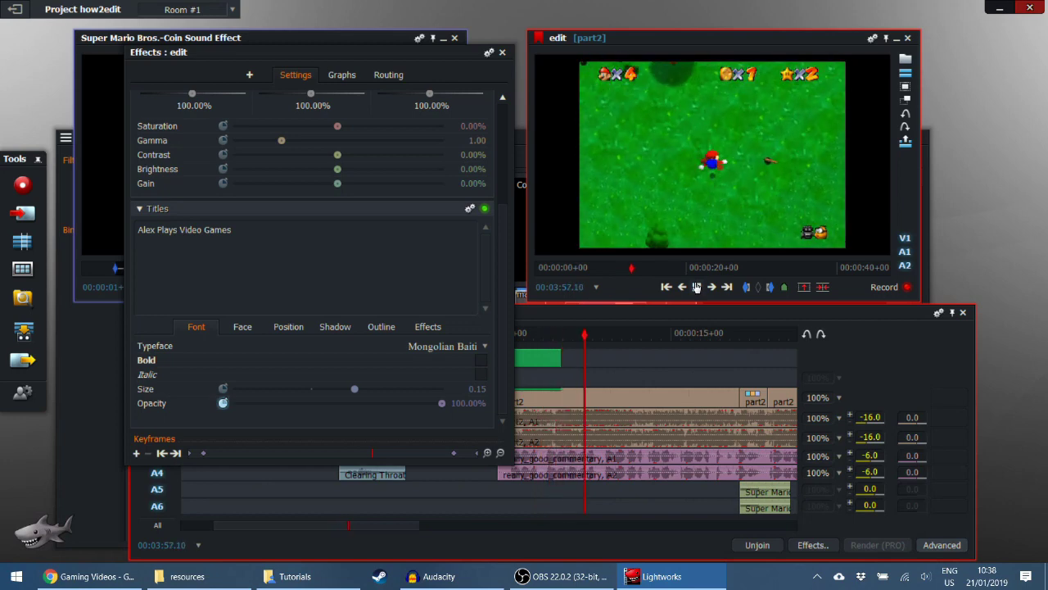
pyautogui.click(547, 334)
pyautogui.moveTo(547, 334); pyautogui.dragTo(514, 336)
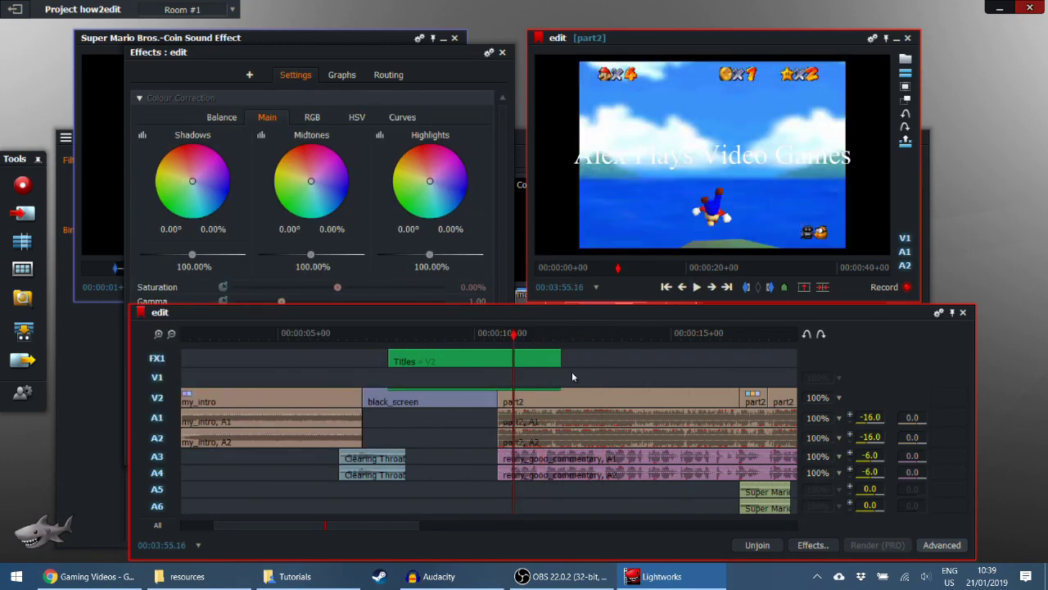
# Add a 3D DVE effect to the part2 clip on V2 and keyframe its opacity at 0% at the clip's start.
pyautogui.click(665, 287)
pyautogui.rightClick(563, 402)
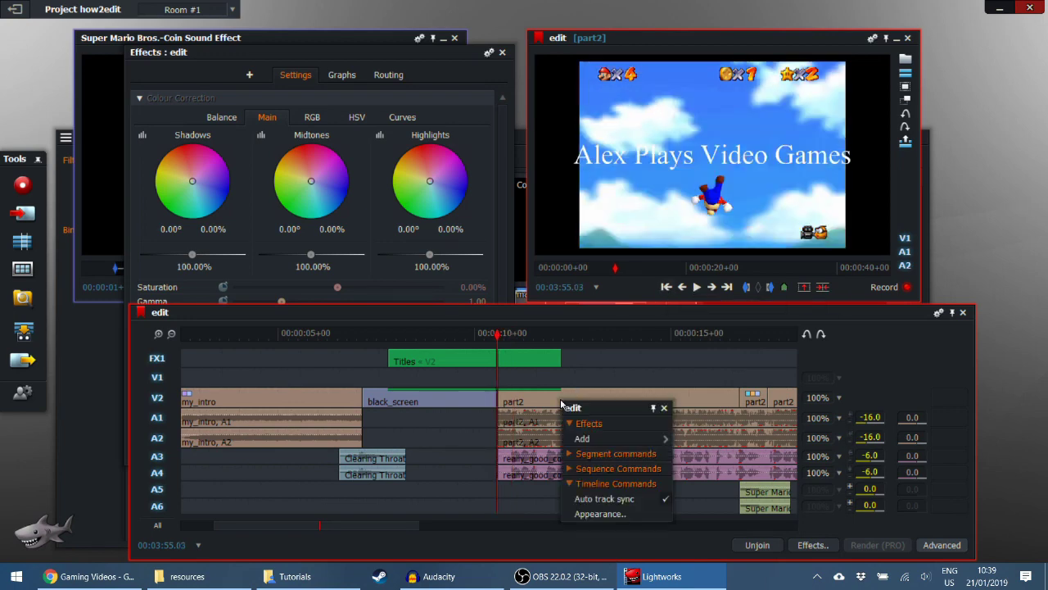
pyautogui.moveTo(622, 438)
pyautogui.click(702, 198)
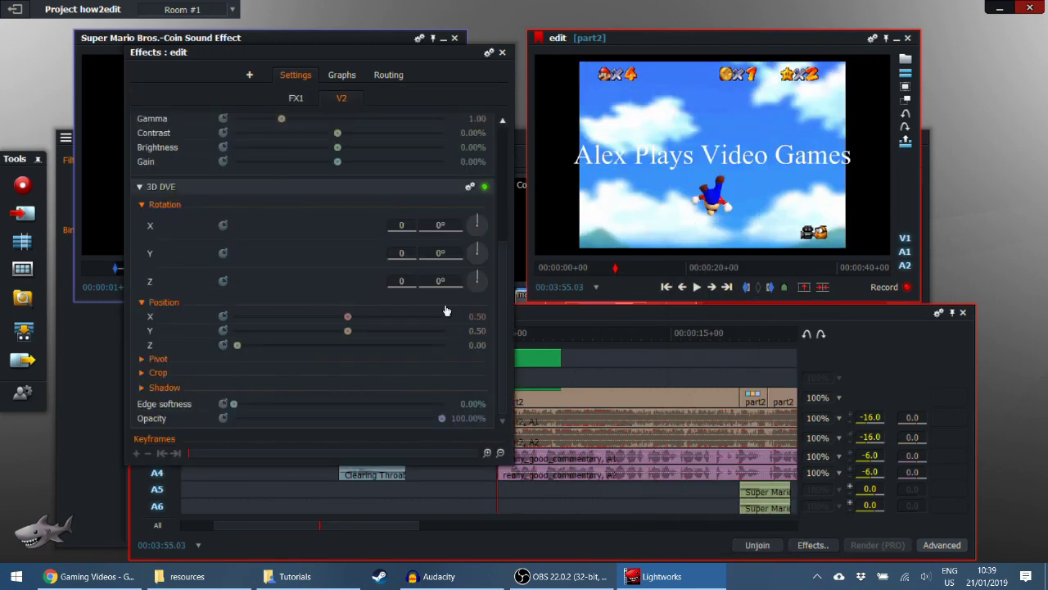
pyautogui.moveTo(442, 419); pyautogui.dragTo(223, 420)
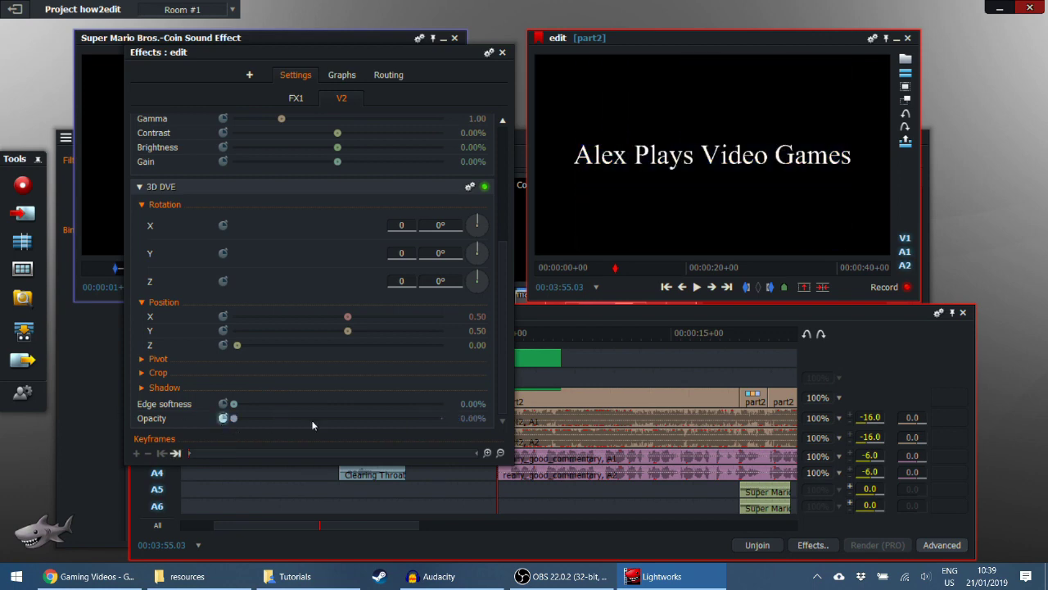
# Set the part2 clip's 3D DVE opacity to 100% at 00:03:55.18 to complete the fade-in.
pyautogui.click(226, 453)
pyautogui.moveTo(235, 458)
pyautogui.mouseDown()
pyautogui.moveTo(253, 455)
pyautogui.moveTo(213, 458)
pyautogui.moveTo(267, 455)
pyautogui.moveTo(217, 456)
pyautogui.mouseUp()
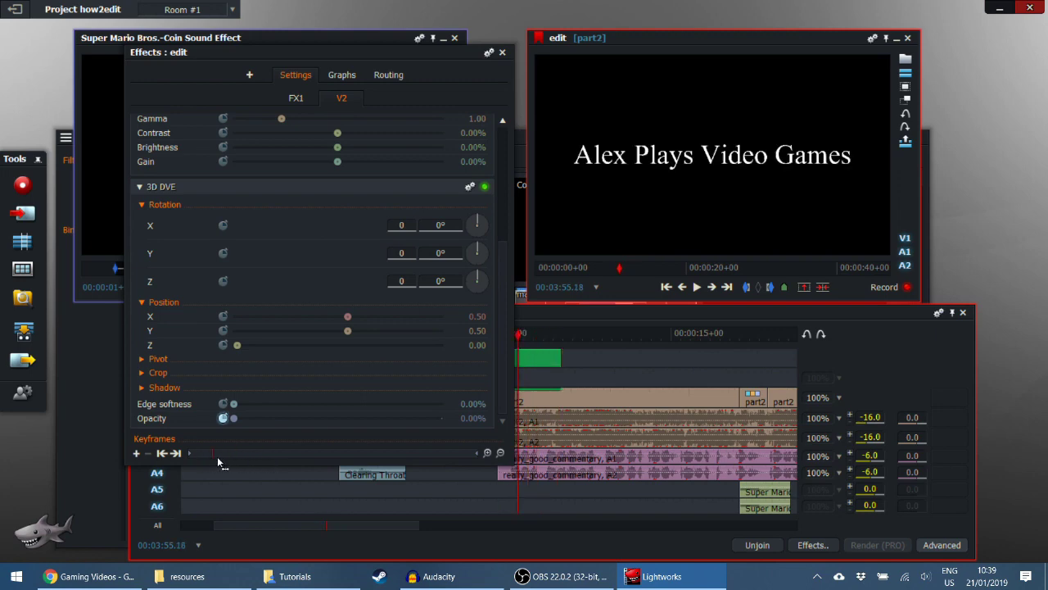
pyautogui.moveTo(233, 418)
pyautogui.mouseDown()
pyautogui.moveTo(330, 427)
pyautogui.moveTo(526, 407)
pyautogui.mouseUp()
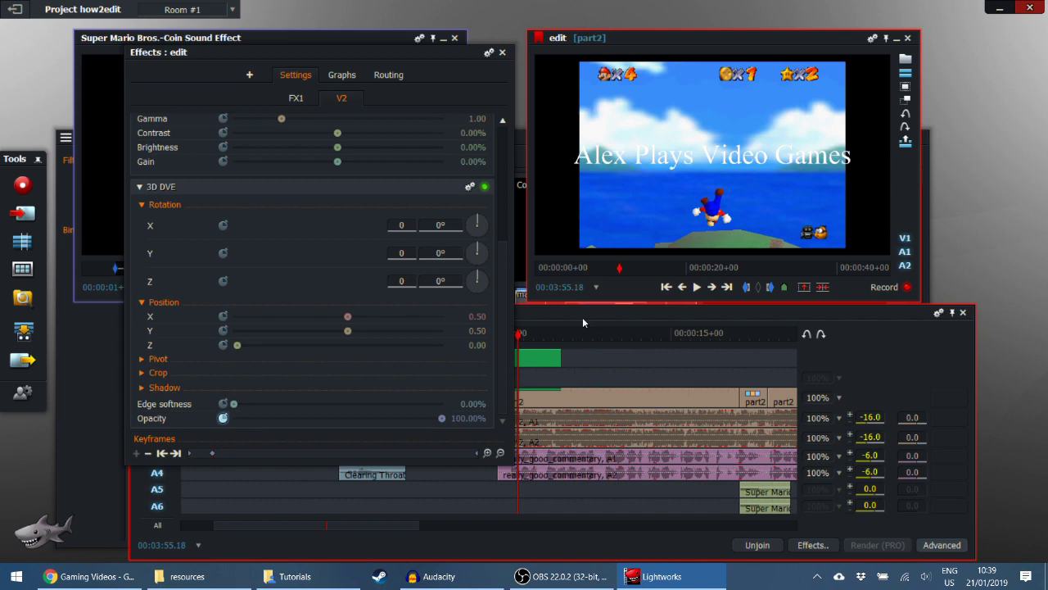
# Add sound level keyframes at -16.0 dB to part2's A1 and A2 audio at the end of the video fade-in.
pyautogui.click(581, 319)
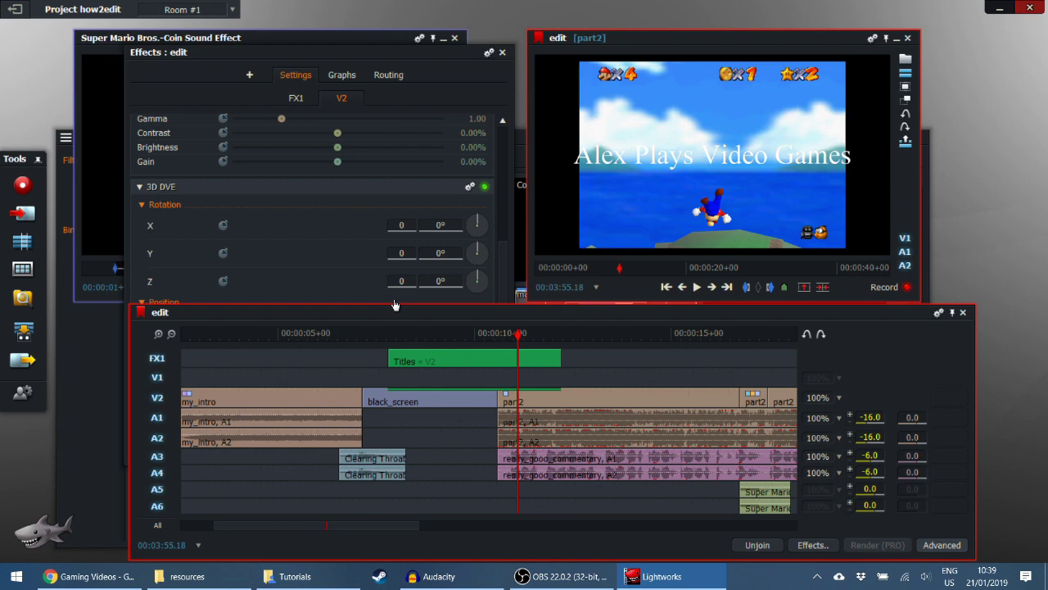
pyautogui.click(870, 417)
pyautogui.press('Return')
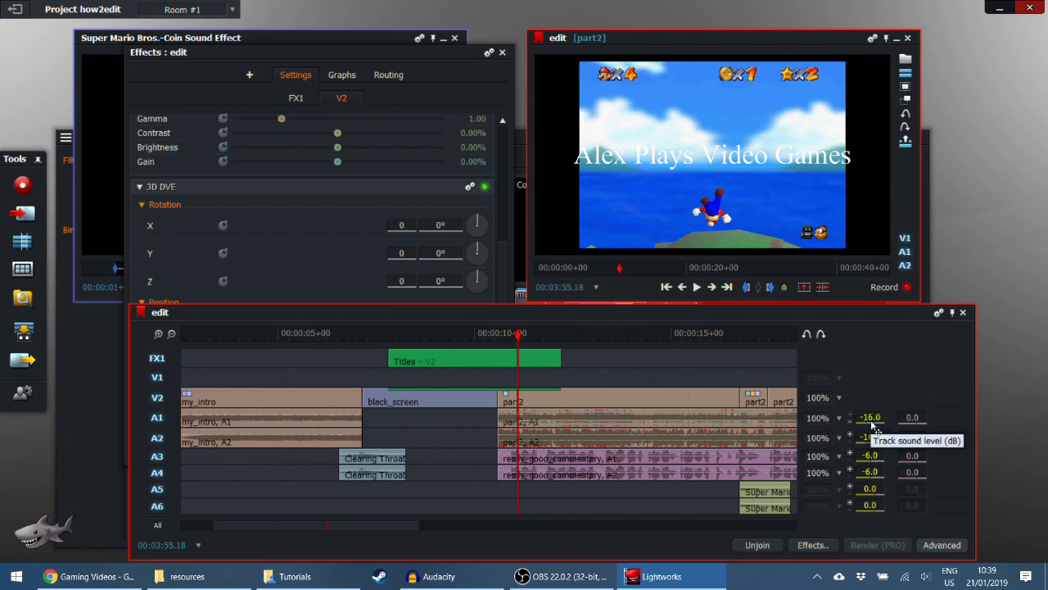
pyautogui.click(868, 437)
pyautogui.press('Return')
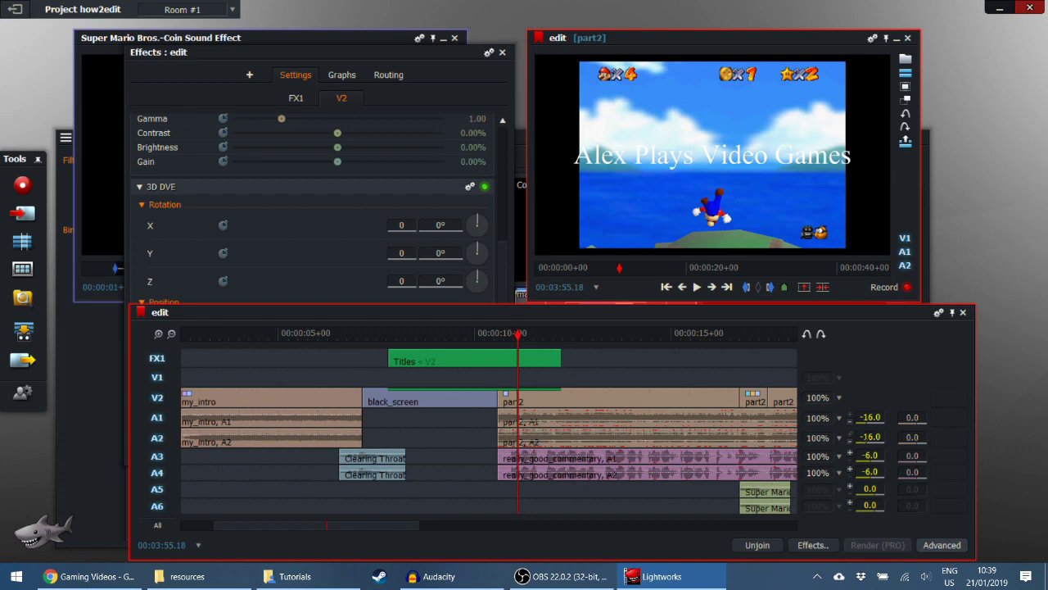
# Set the sound levels of part2's A1 and A2 audio to -50 dB at the clip's start, 00:03:55.03.
pyautogui.click(668, 288)
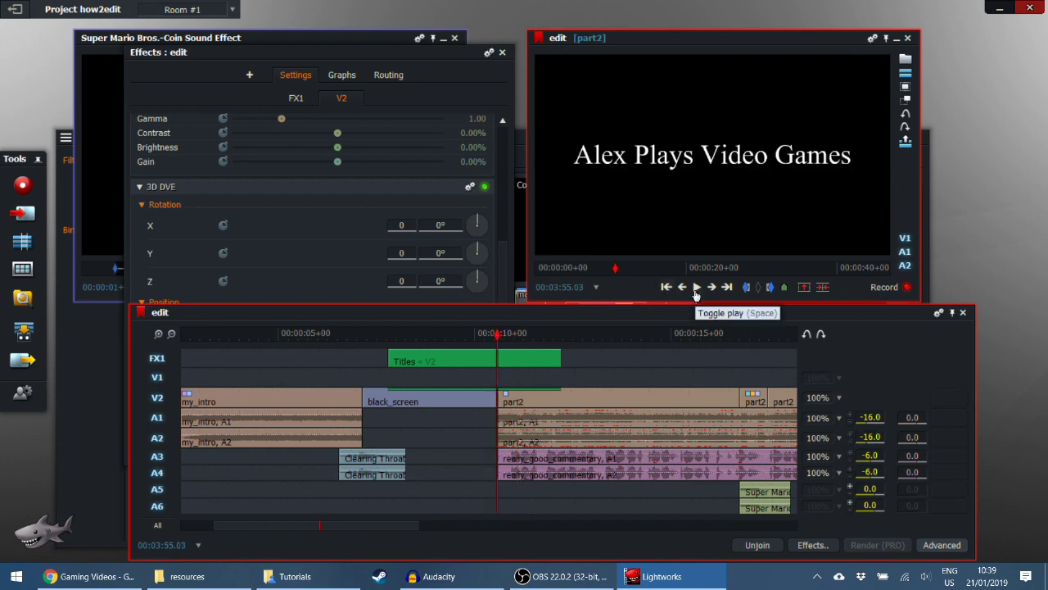
pyautogui.click(871, 417)
pyautogui.press('BackSpace')
pyautogui.click(871, 437)
pyautogui.press('BackSpace')
pyautogui.write('-50')
pyautogui.press('Return')
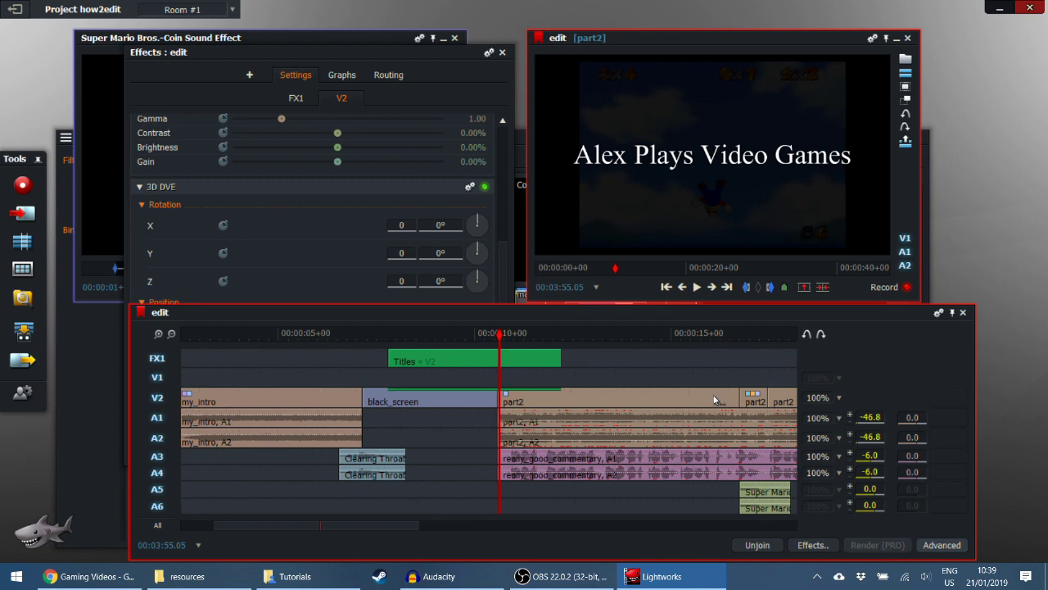
# Scrub and play from the title into part2 to check the video and audio fade-in.
pyautogui.click(512, 334)
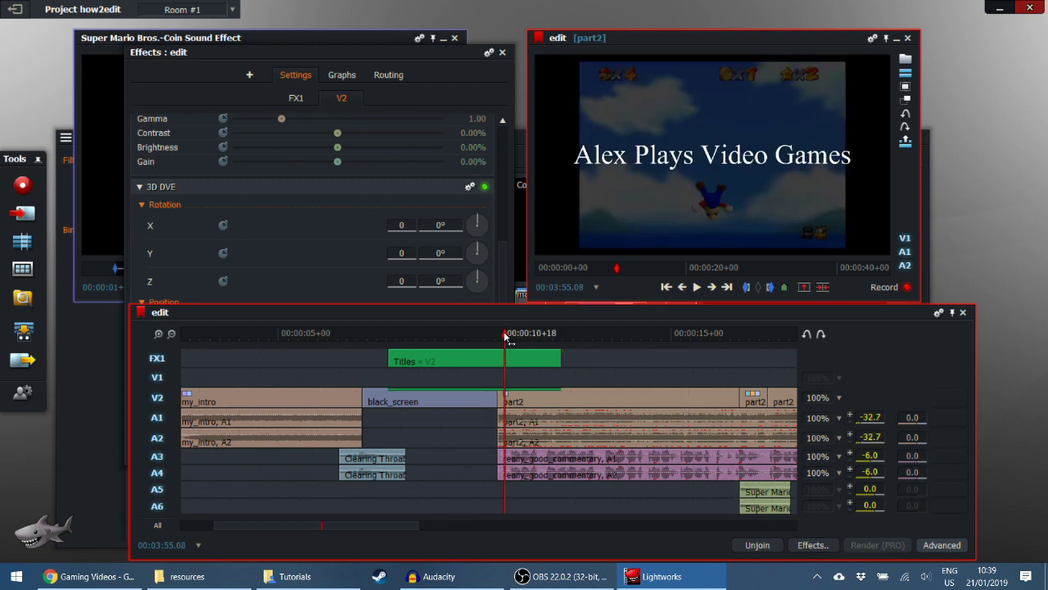
pyautogui.moveTo(513, 337); pyautogui.dragTo(379, 335)
pyautogui.scroll(-3, 380, 336)
pyautogui.click(696, 287)
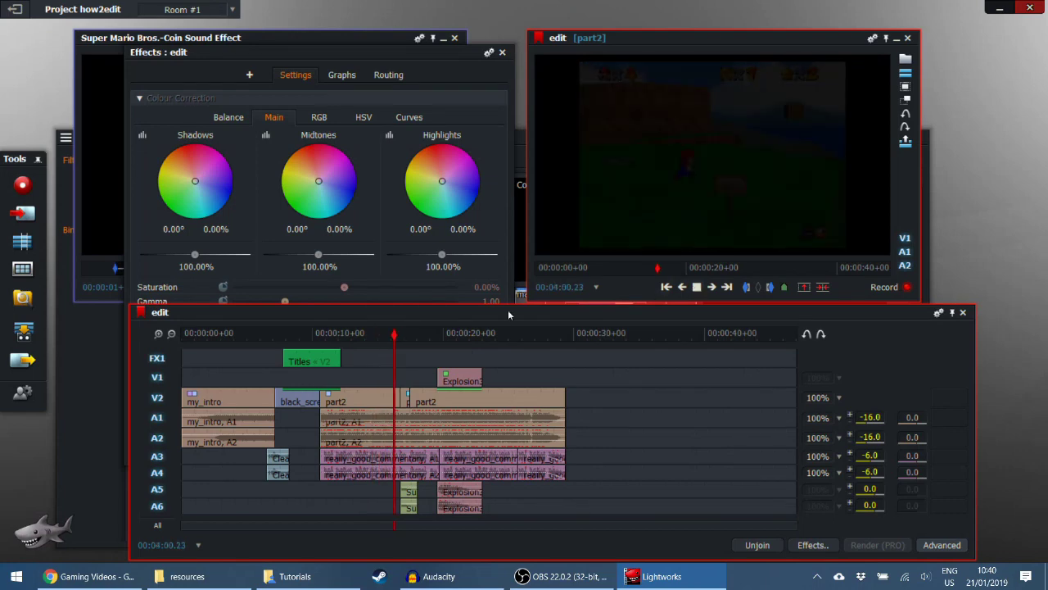
# Set the first part2 clip's 3D DVE opacity to 100% at its last keyframe, 00:04:01.08.
pyautogui.click(375, 334)
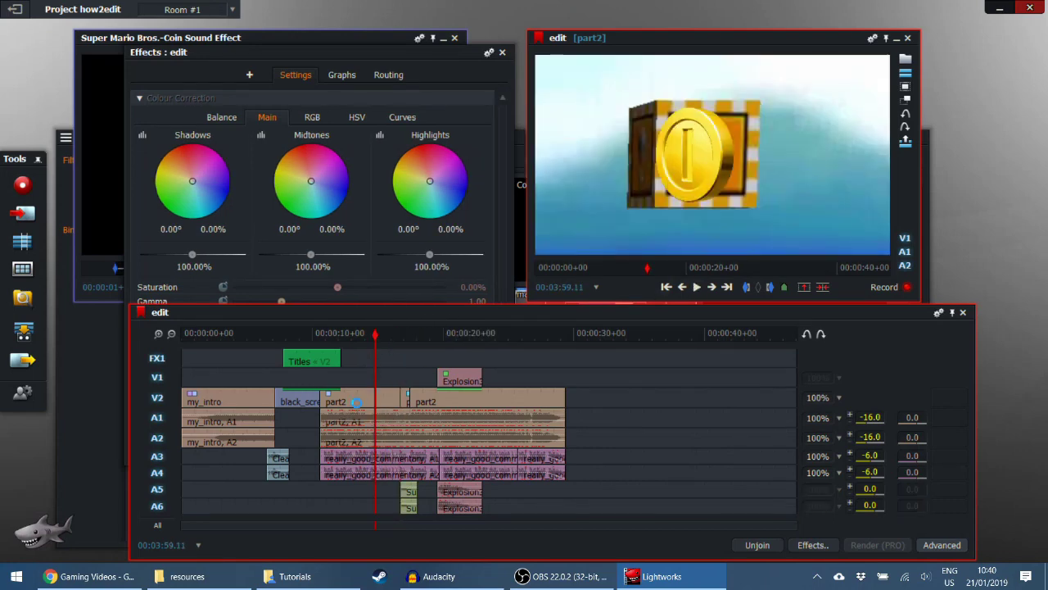
pyautogui.rightClick(358, 401)
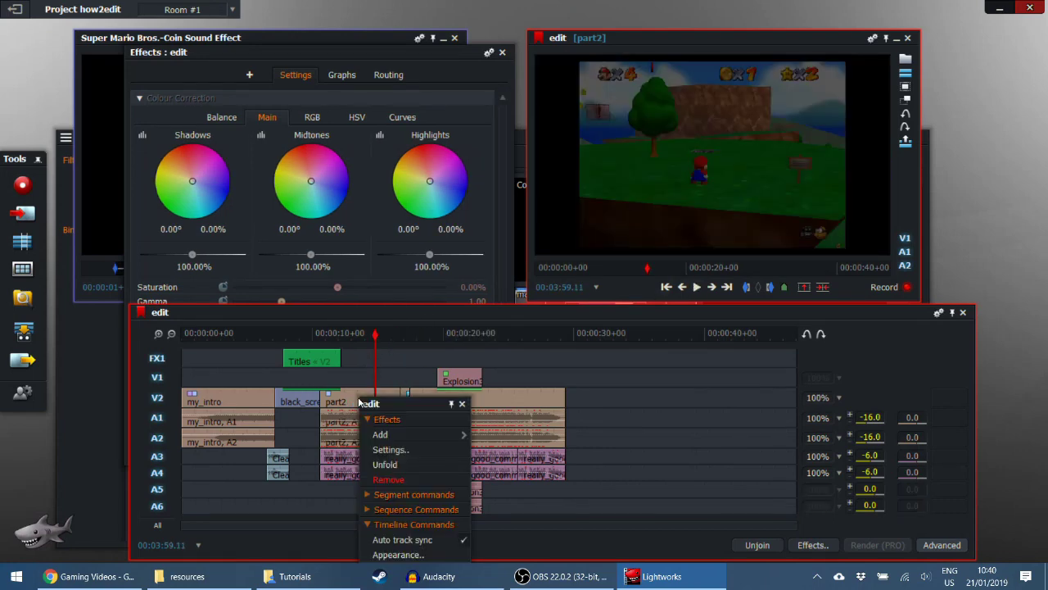
pyautogui.click(390, 452)
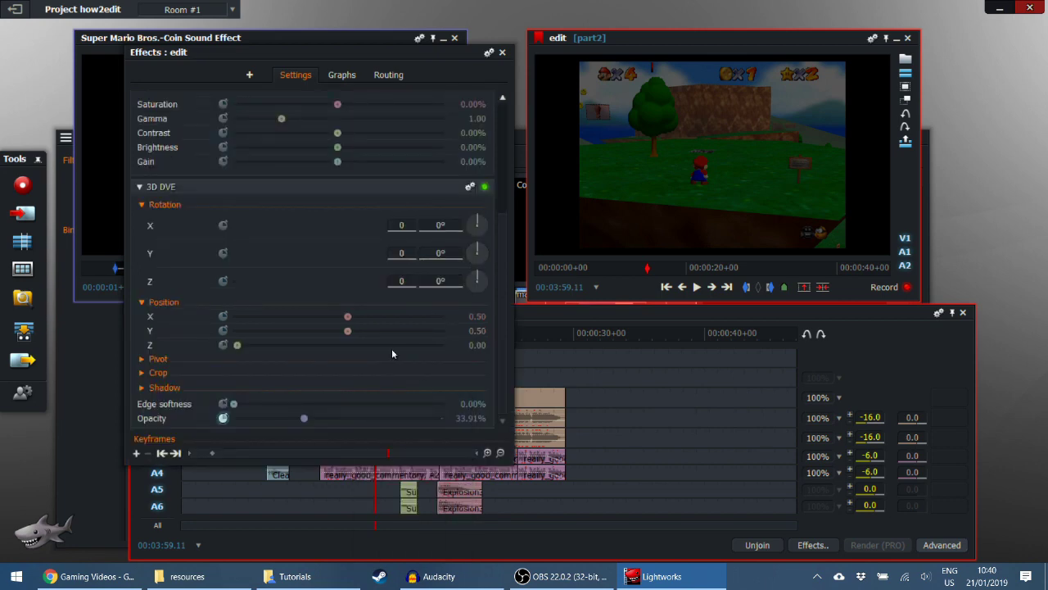
pyautogui.click(174, 453)
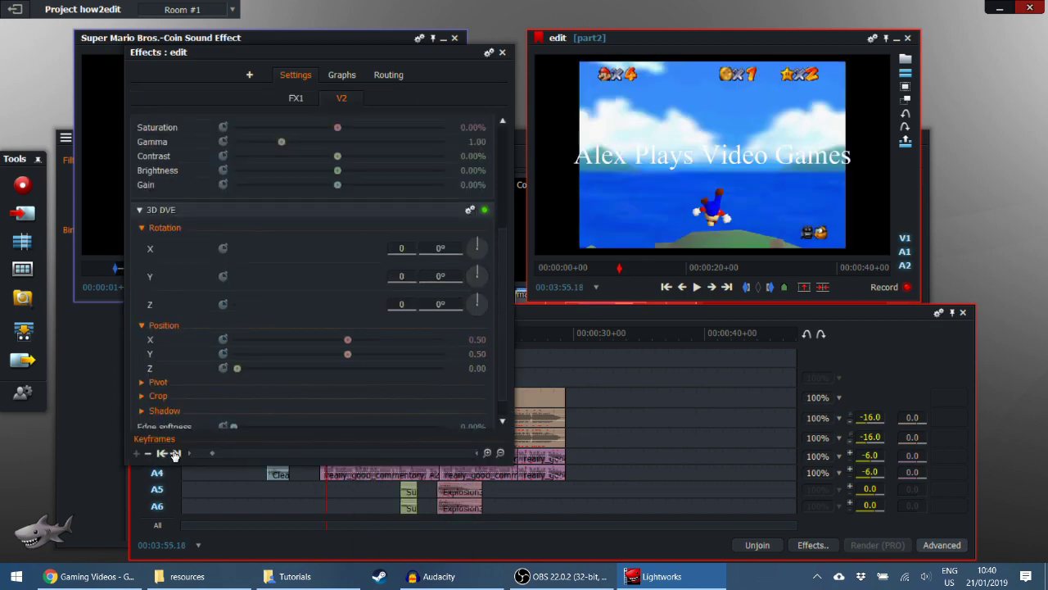
pyautogui.click(174, 453)
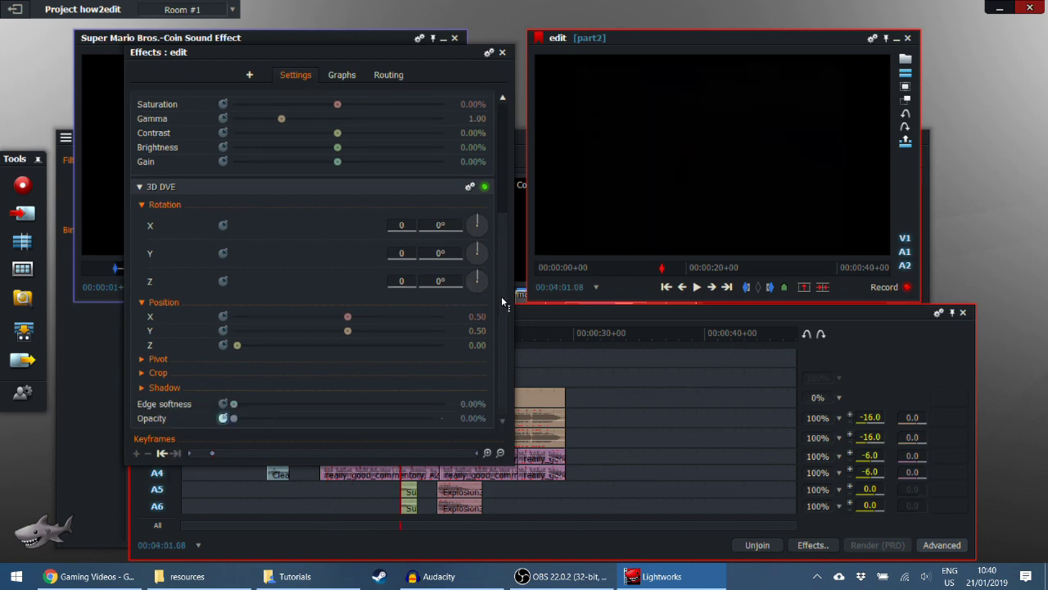
pyautogui.moveTo(234, 418); pyautogui.dragTo(458, 419)
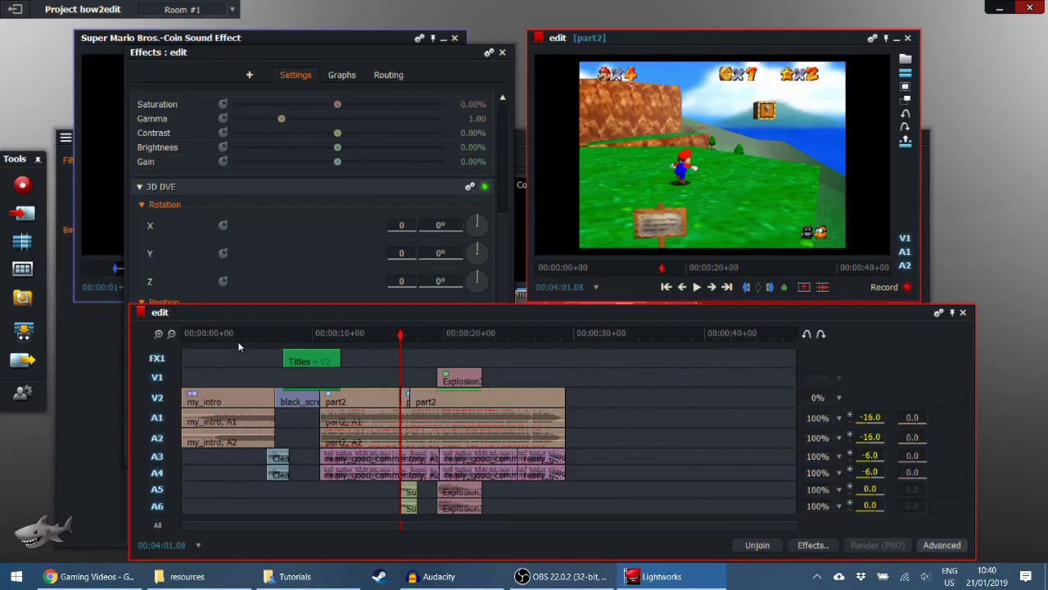
# Mark the empty section from the end of the last part2 clip to the end of the sequence and delete it.
pyautogui.click(584, 332)
pyautogui.click(669, 287)
pyautogui.click(746, 287)
pyautogui.click(727, 286)
pyautogui.click(769, 287)
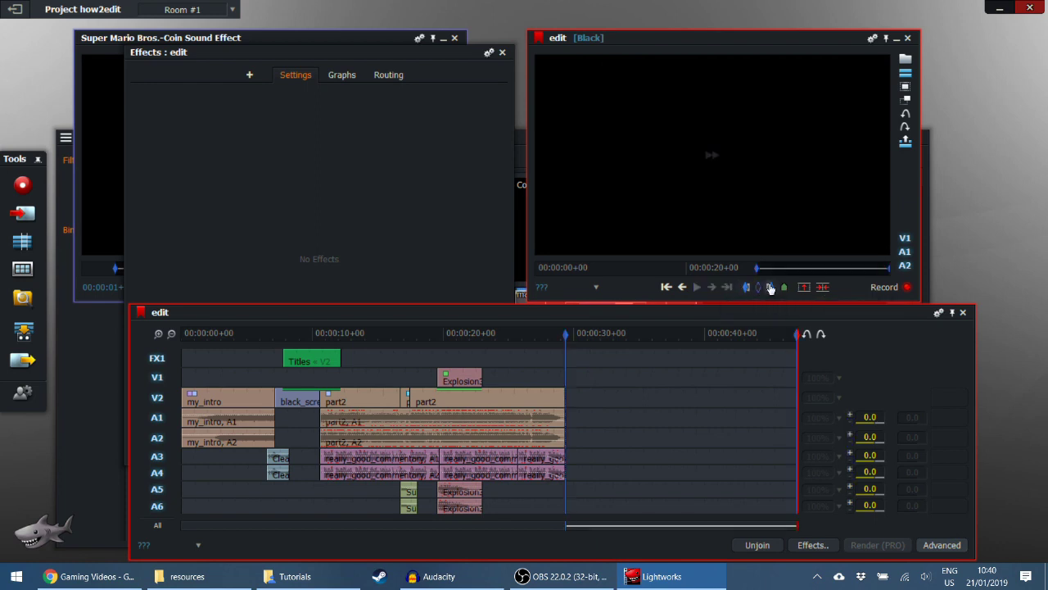
pyautogui.rightClick(805, 358)
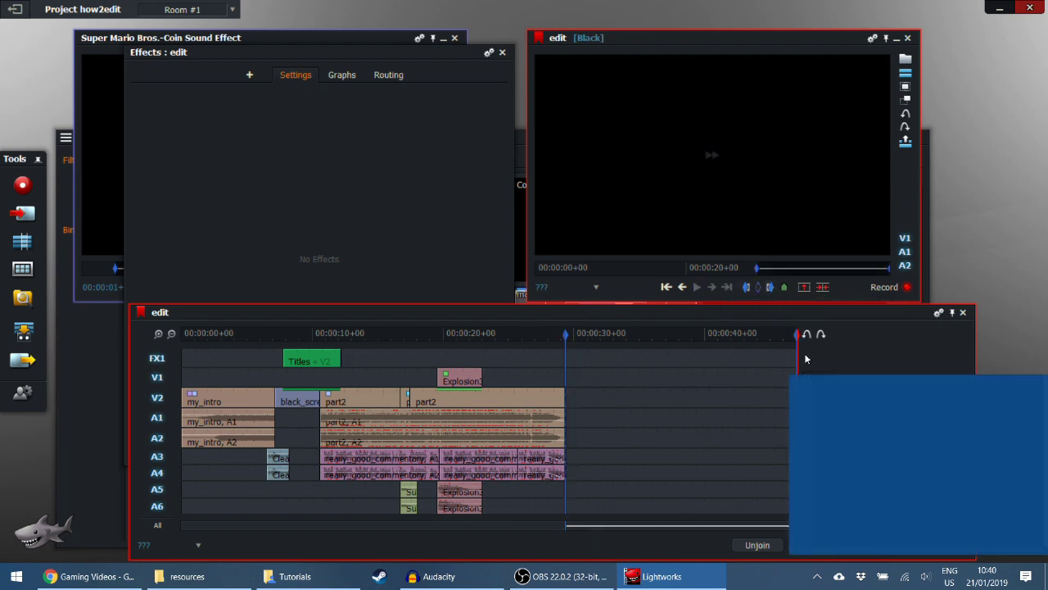
pyautogui.click(822, 287)
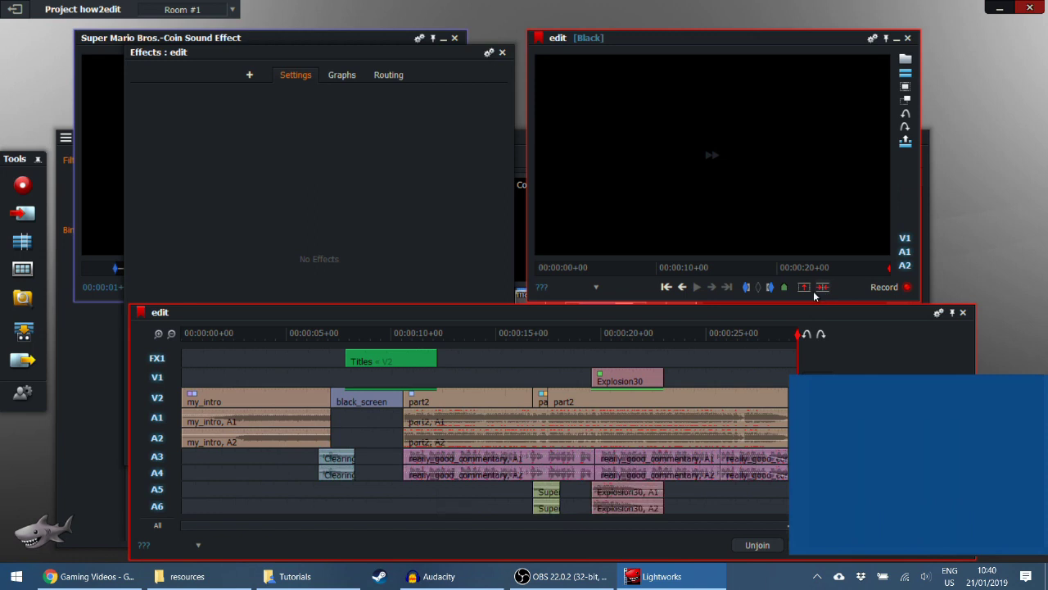
# Play the edit from the very beginning to review the intro, title and gameplay.
pyautogui.click(254, 330)
pyautogui.press('Home')
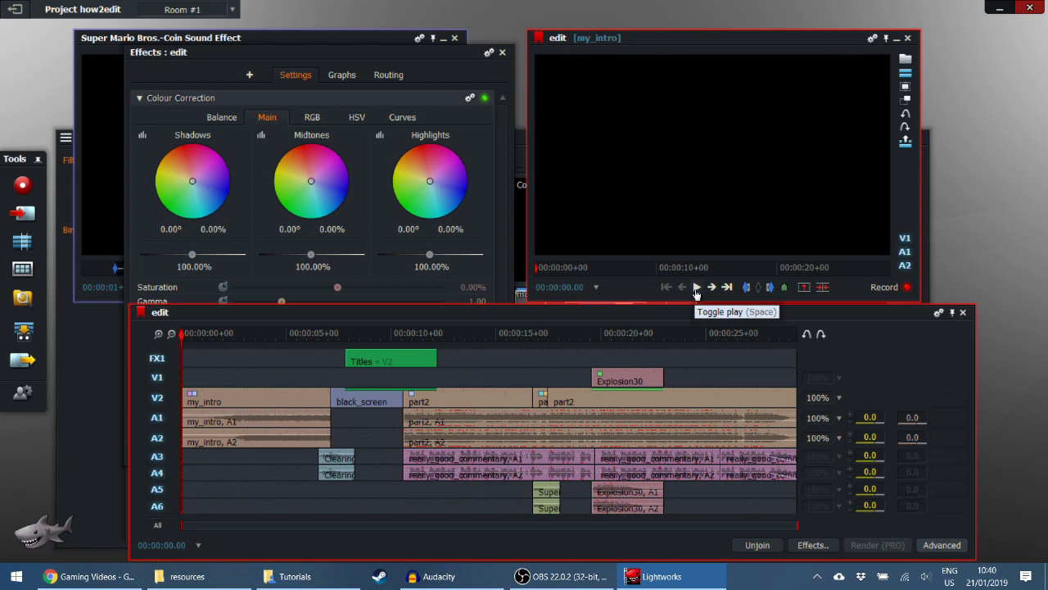
pyautogui.click(696, 287)
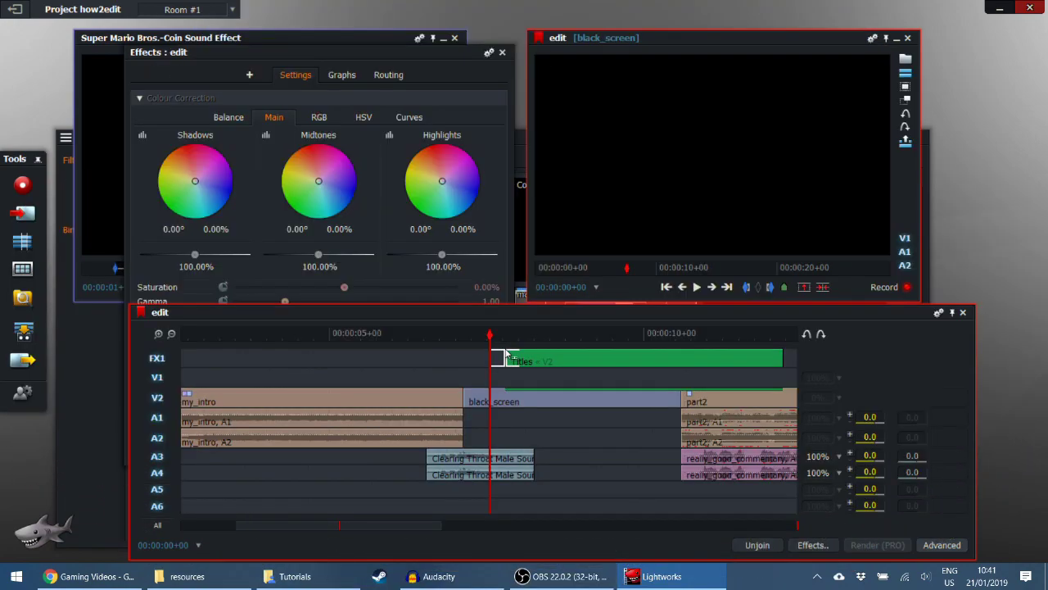
# Trim the start of the Titles effect on FX1 so it begins about midway over the black_screen clip.
pyautogui.moveTo(491, 334); pyautogui.dragTo(557, 336)
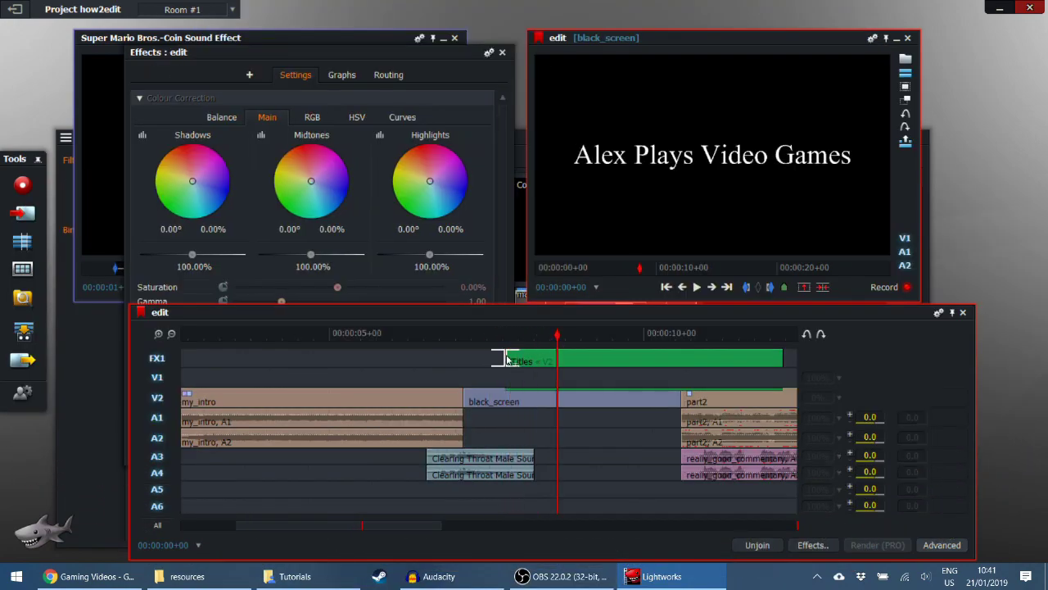
pyautogui.moveTo(526, 362); pyautogui.dragTo(581, 362)
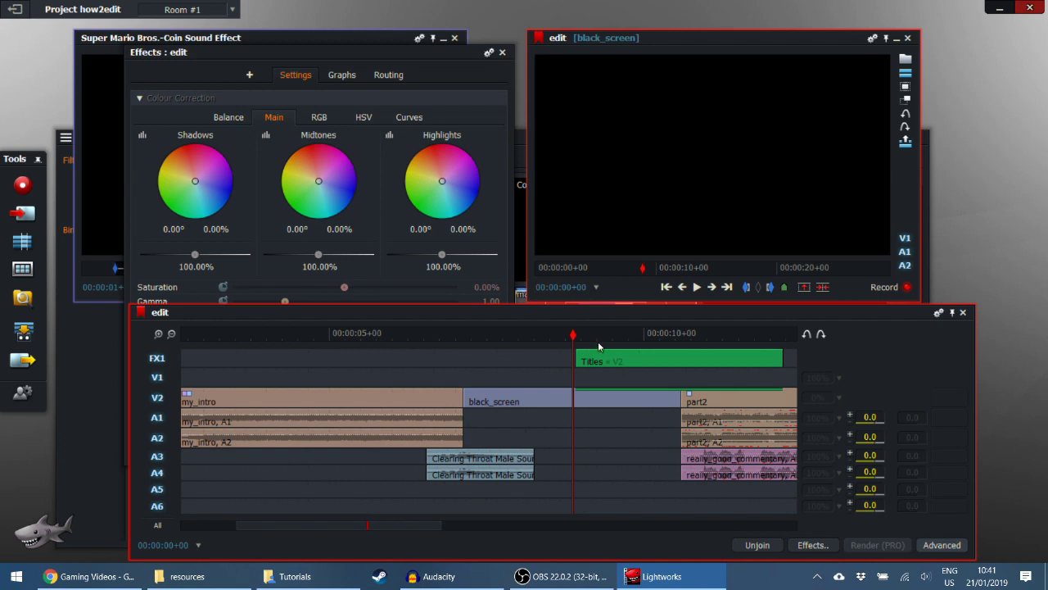
pyautogui.rightClick(610, 358)
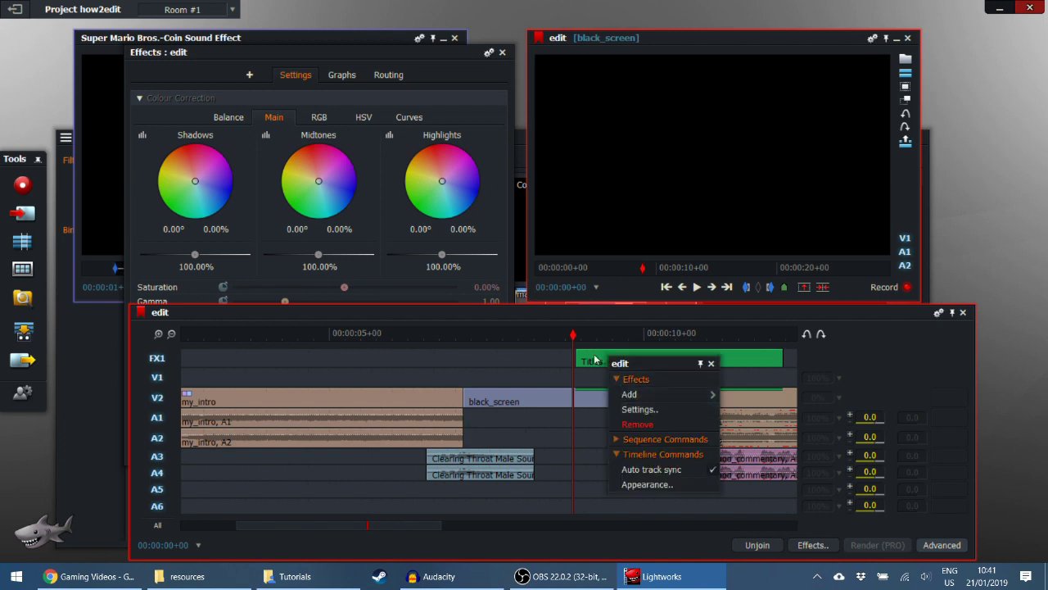
pyautogui.click(541, 334)
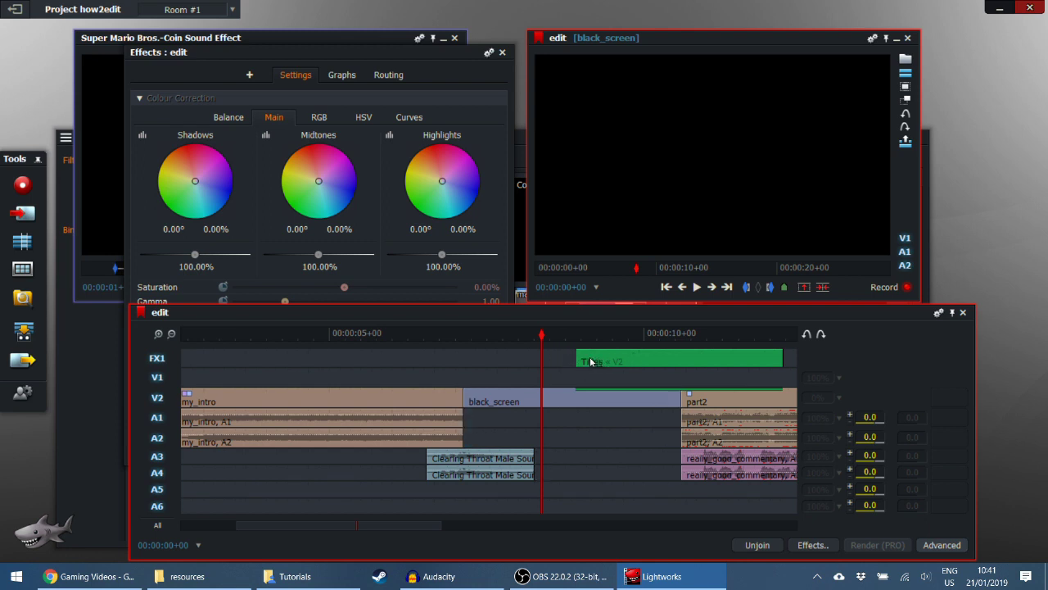
# Set the title's opacity to 100% at a keyframe shortly after the Titles effect begins.
pyautogui.rightClick(610, 361)
pyautogui.click(639, 410)
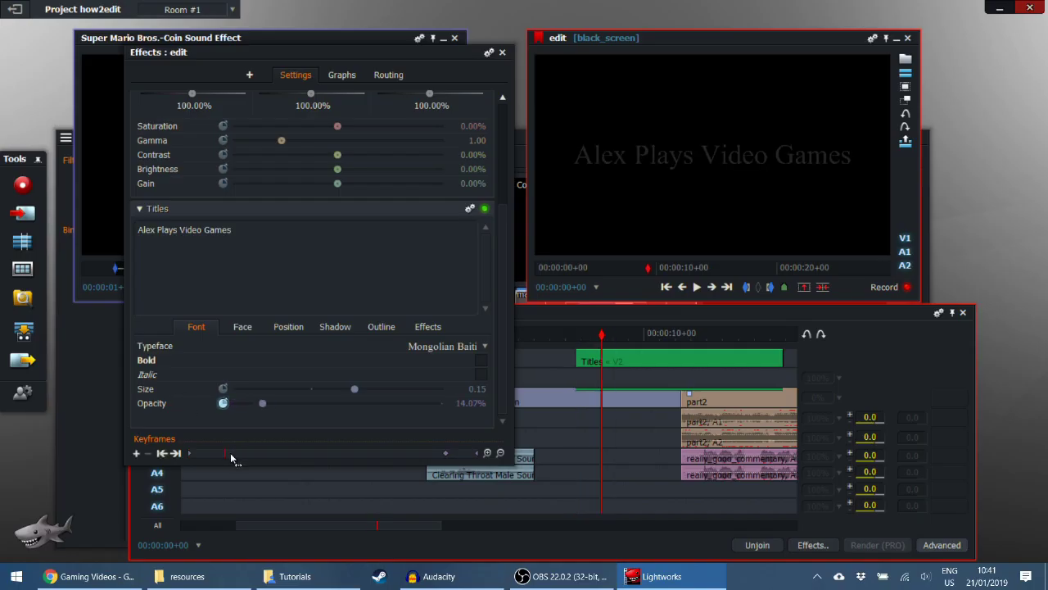
pyautogui.moveTo(268, 405); pyautogui.dragTo(516, 402)
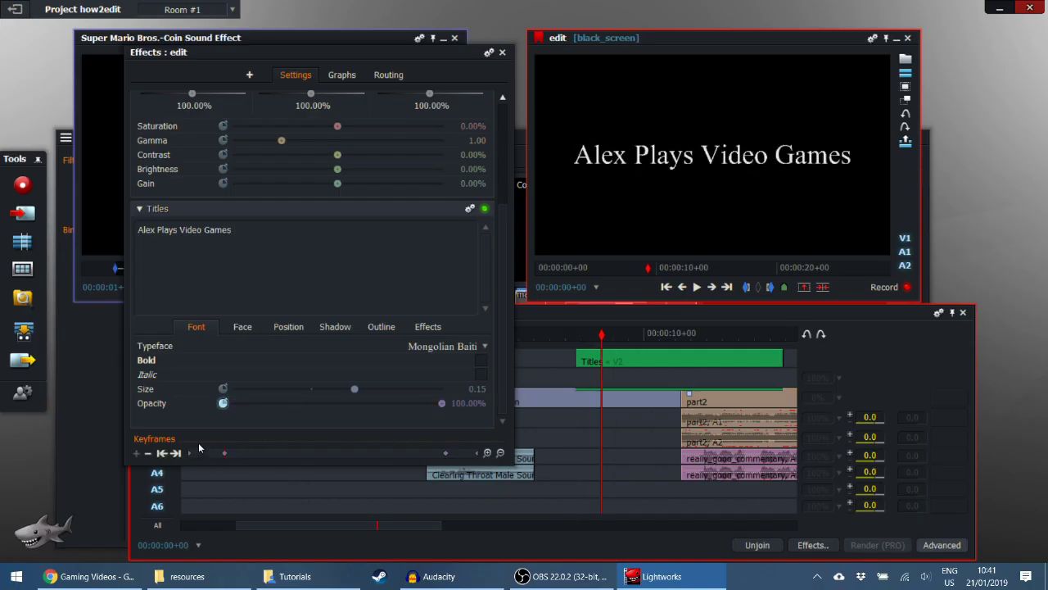
# Play the shortened title into part2 and scrub across the coin sound effect section to check the transitions.
pyautogui.click(543, 333)
pyautogui.click(696, 287)
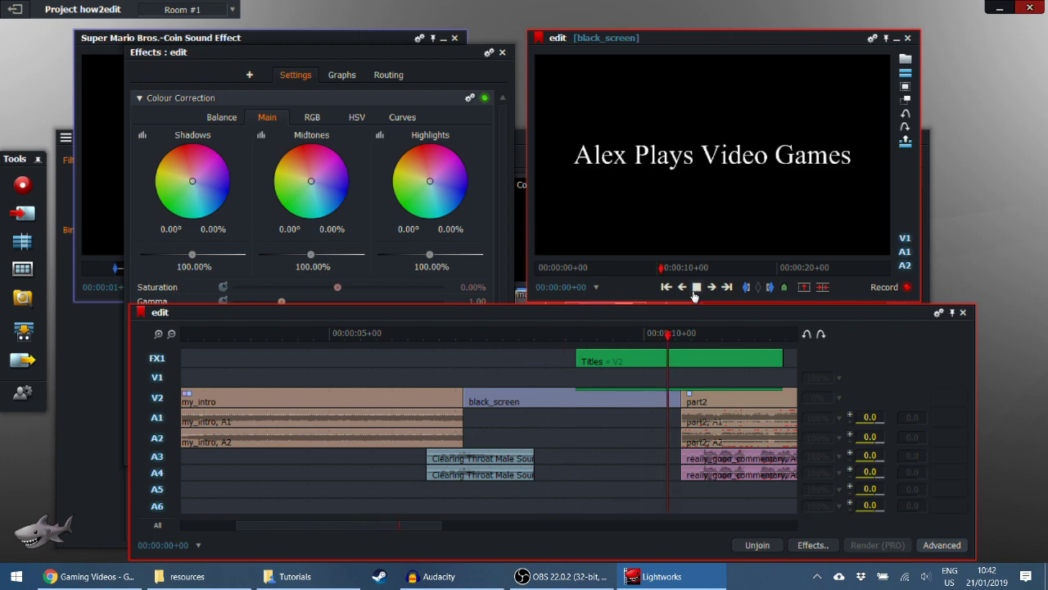
pyautogui.click(695, 288)
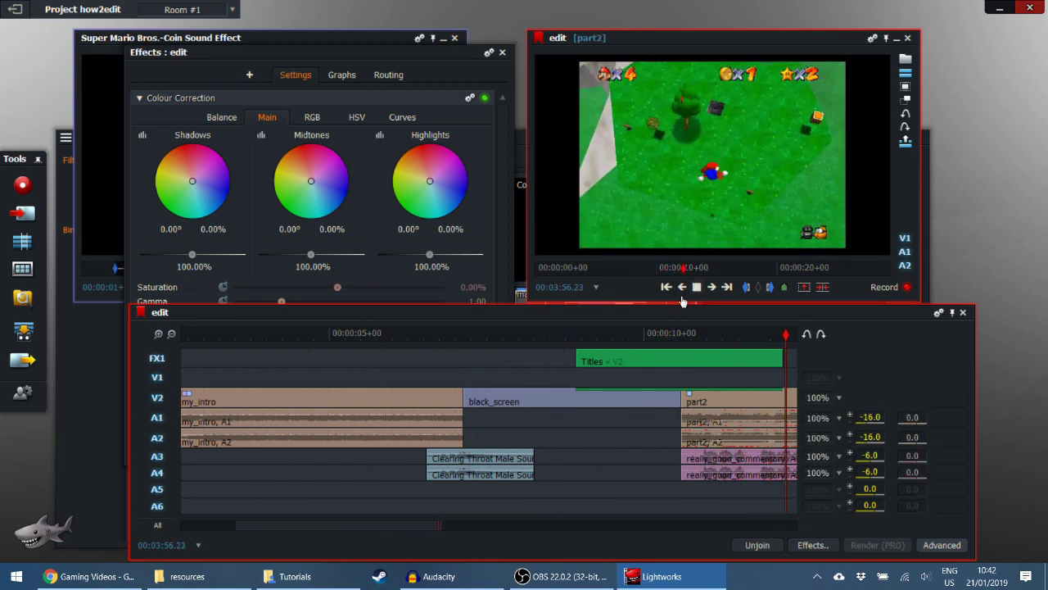
pyautogui.scroll(-2, 465, 400)
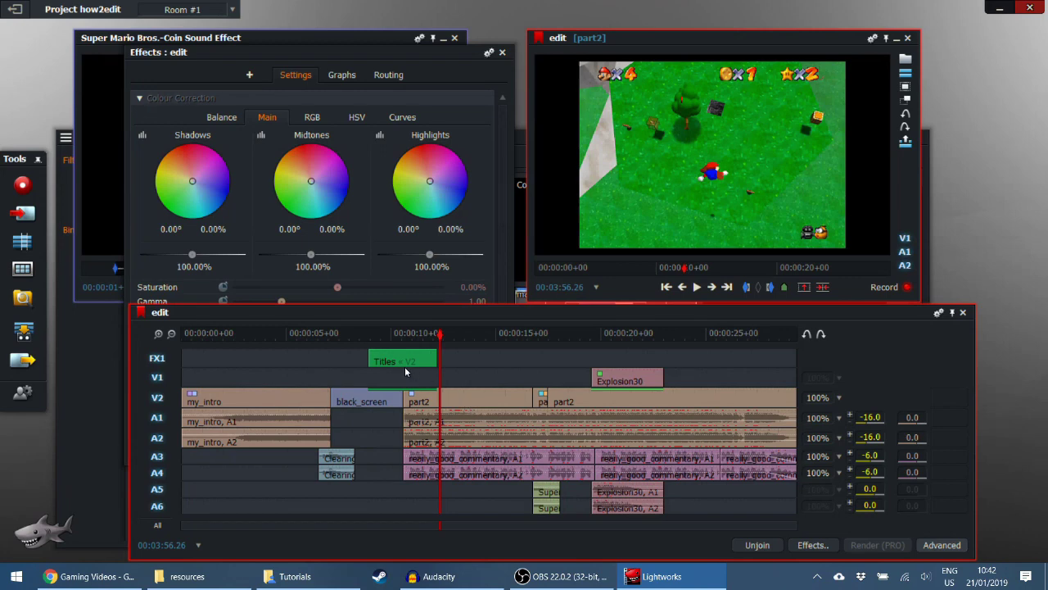
pyautogui.click(532, 335)
pyautogui.click(535, 336)
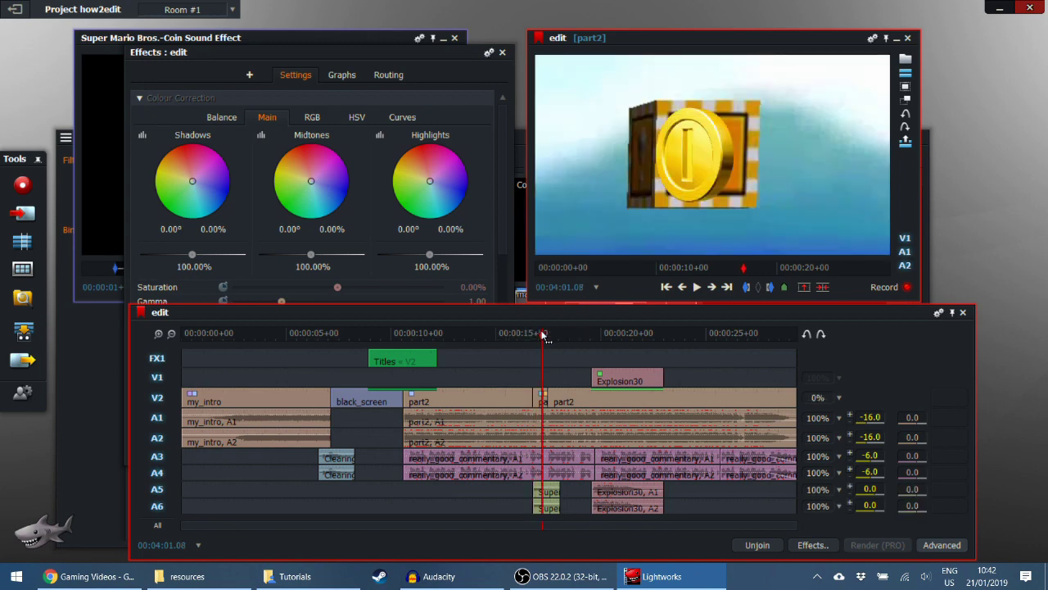
pyautogui.click(524, 335)
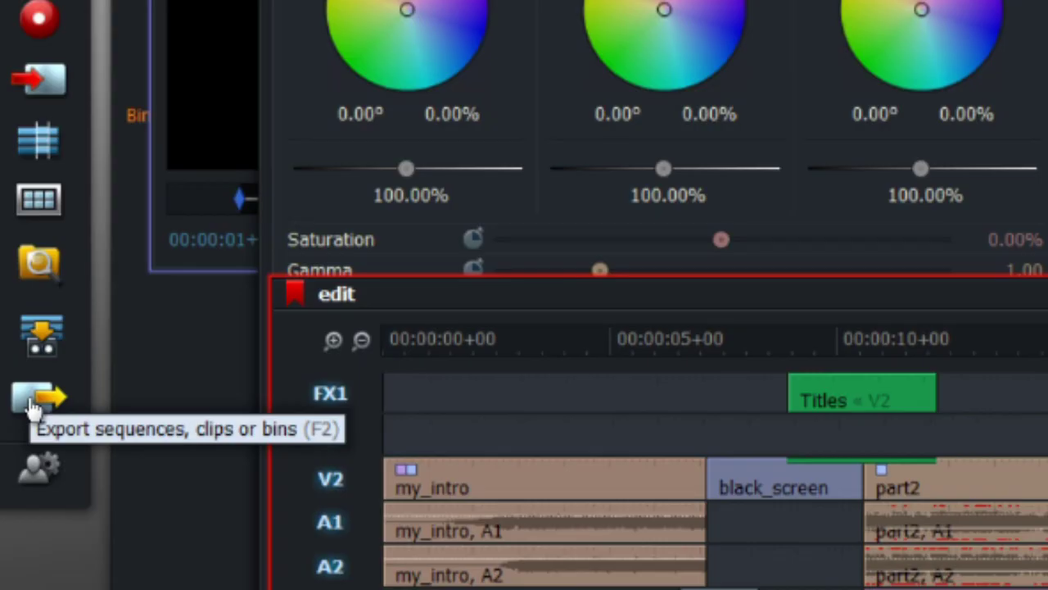
# Open the export settings for the edit sequence and set the format to YouTube.
pyautogui.click(21, 362)
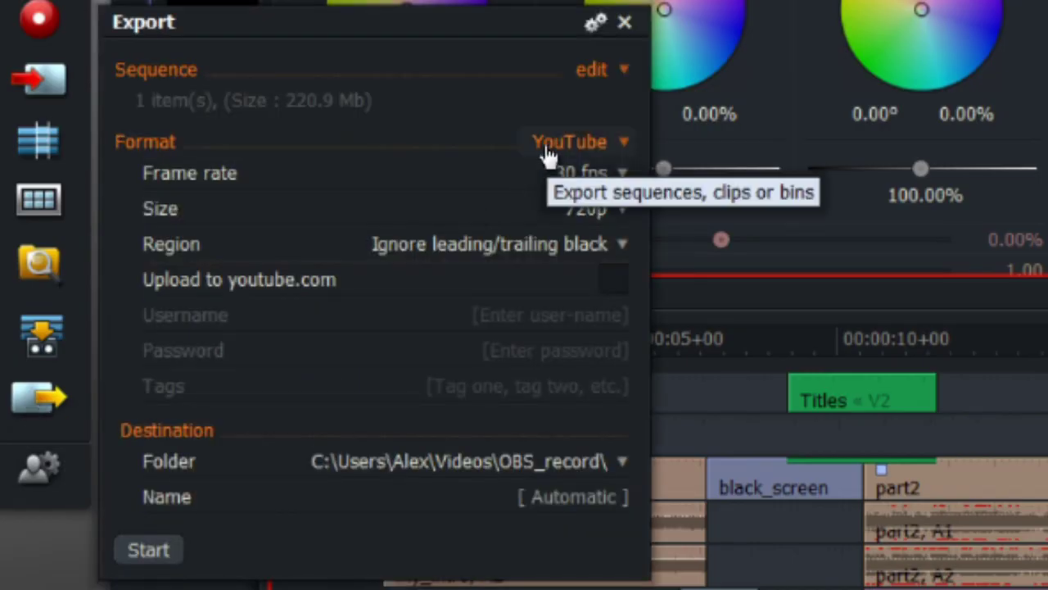
pyautogui.click(547, 150)
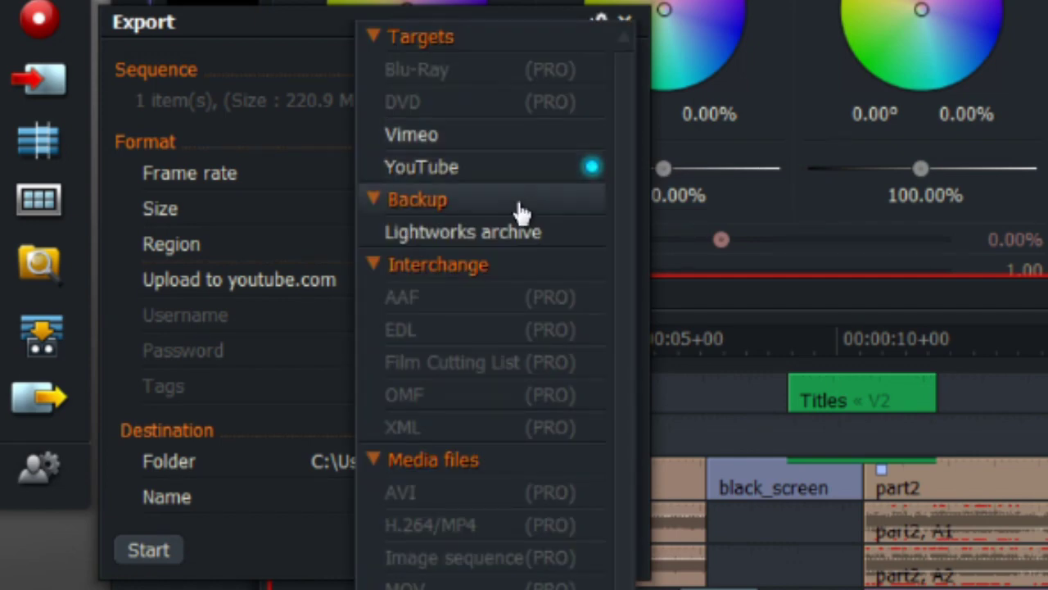
pyautogui.click(504, 233)
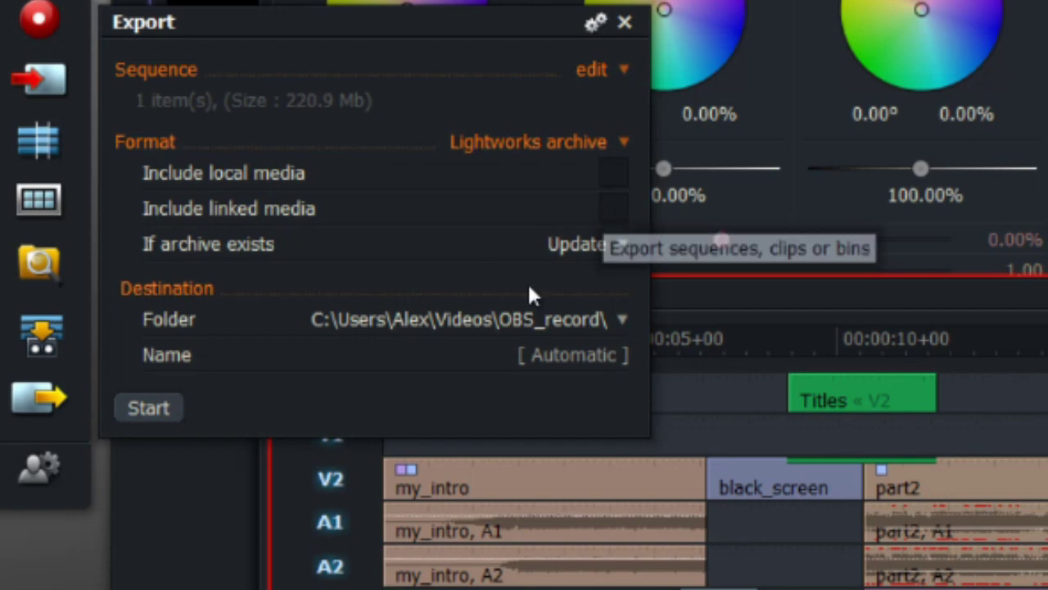
pyautogui.click(588, 143)
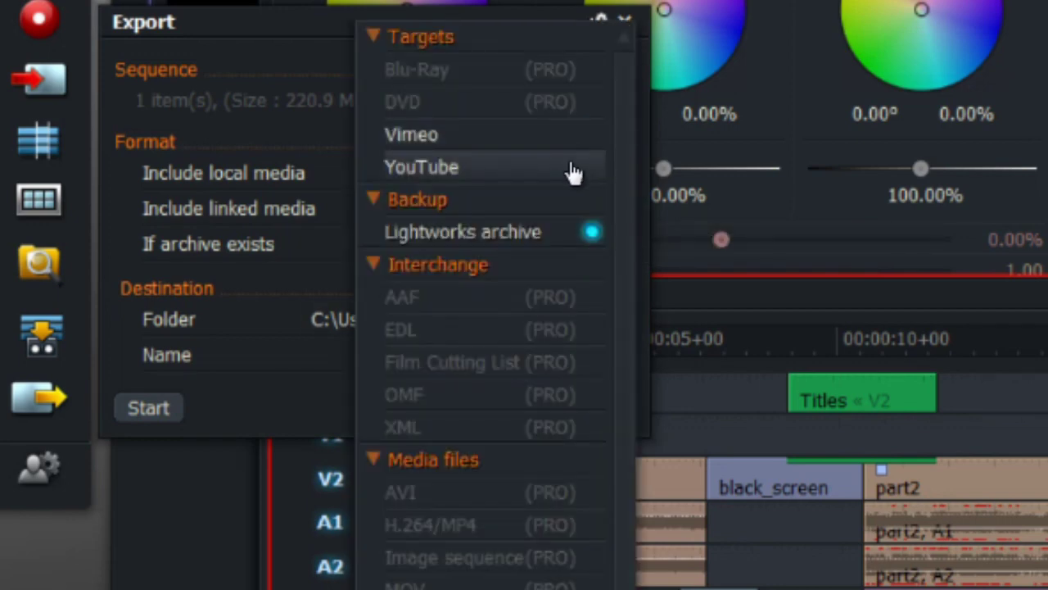
pyautogui.click(573, 170)
pyautogui.click(569, 182)
pyautogui.click(570, 185)
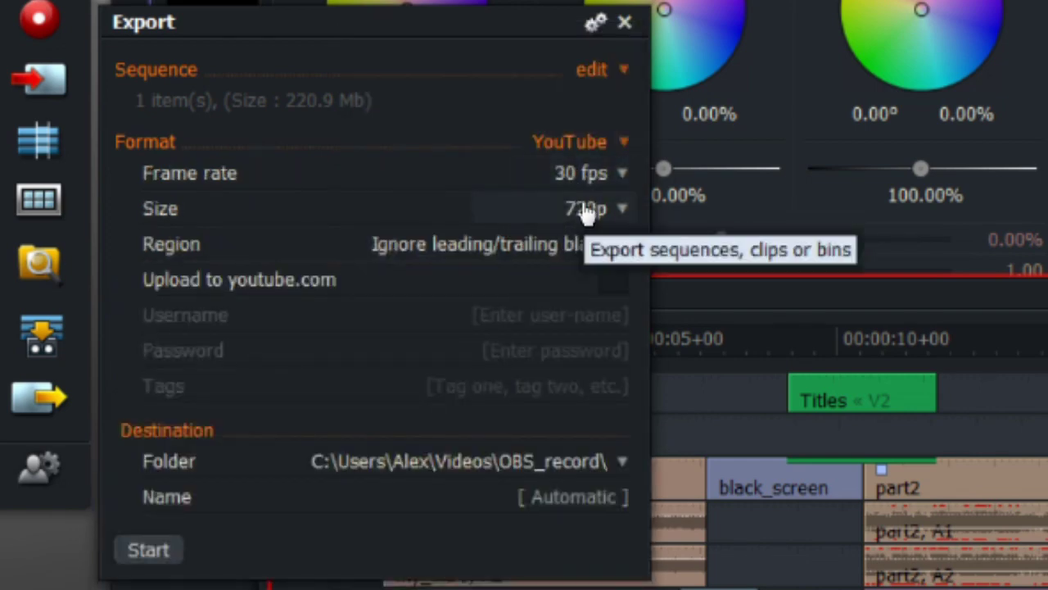
# Set the export size to 720p and the export region to Whole sequence.
pyautogui.click(586, 210)
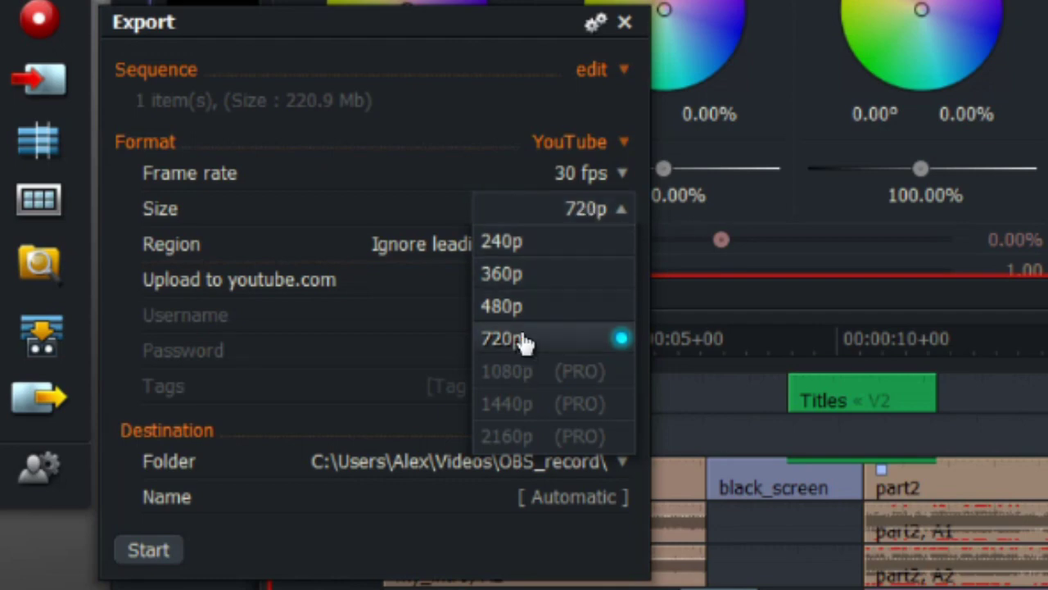
pyautogui.click(525, 338)
pyautogui.click(565, 244)
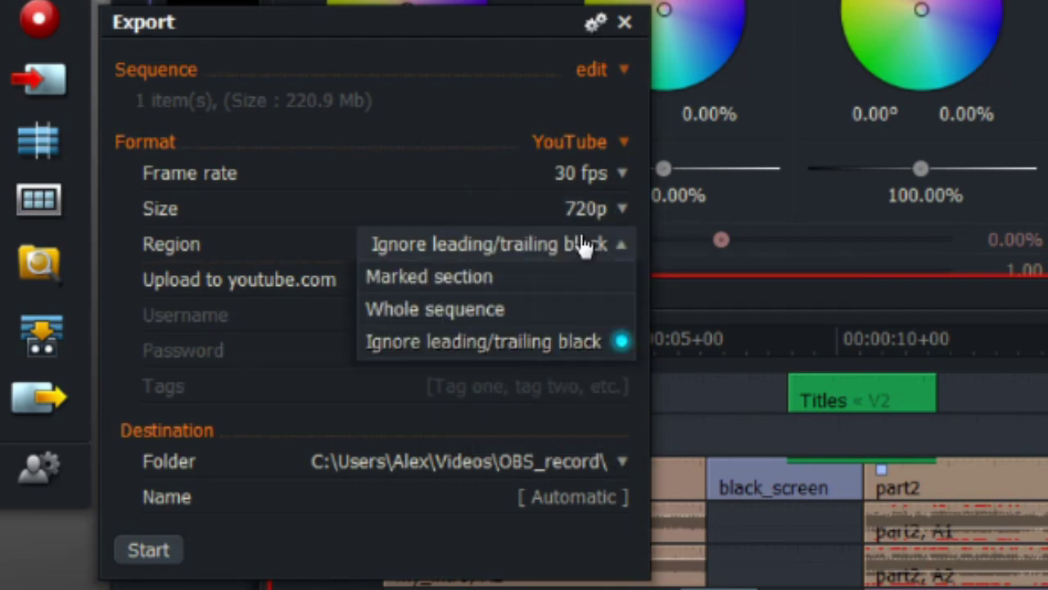
pyautogui.click(508, 310)
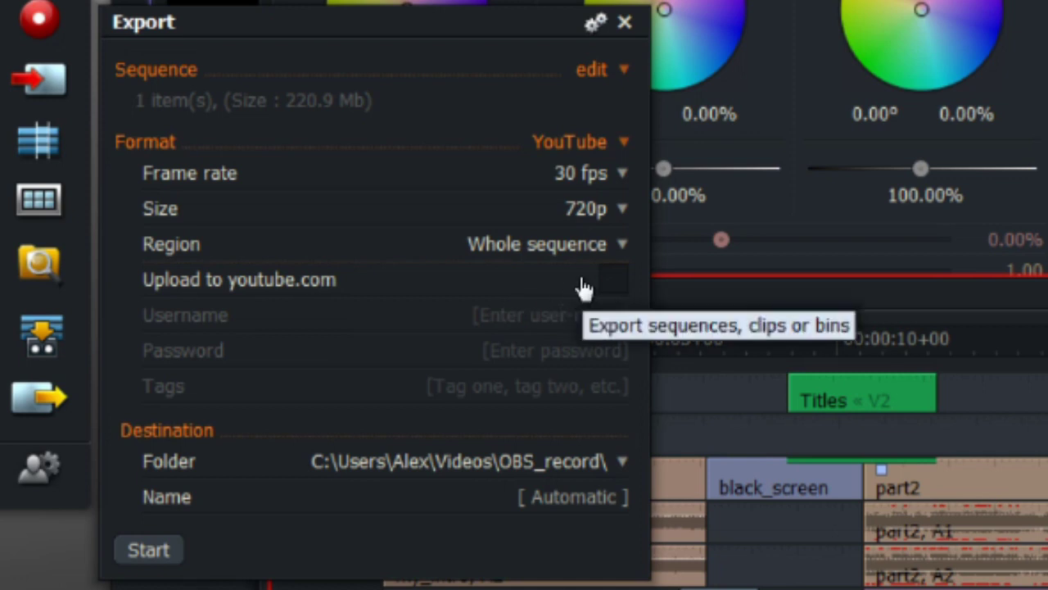
pyautogui.click(589, 245)
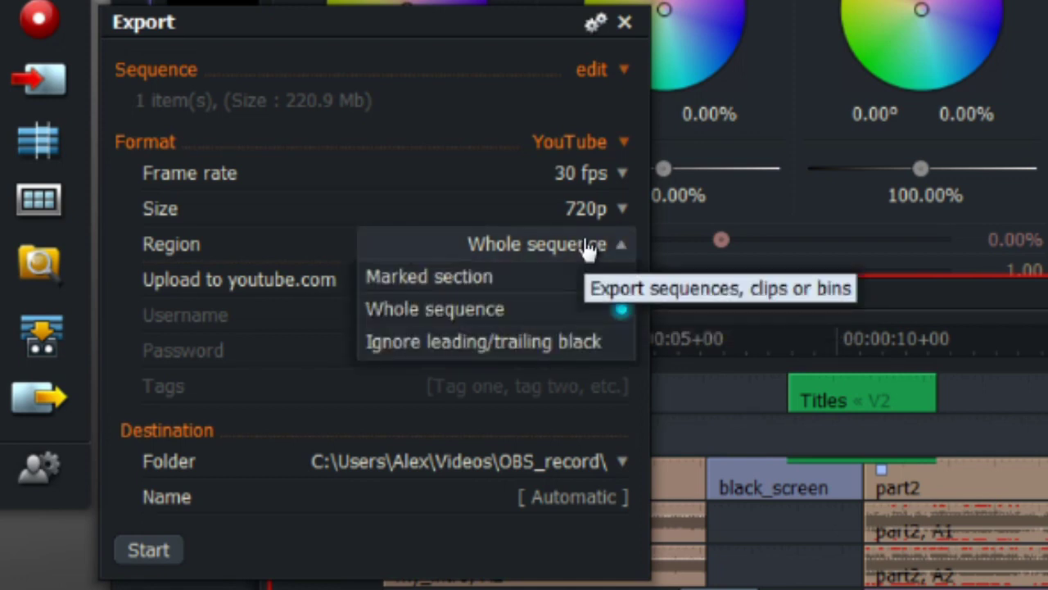
pyautogui.click(524, 322)
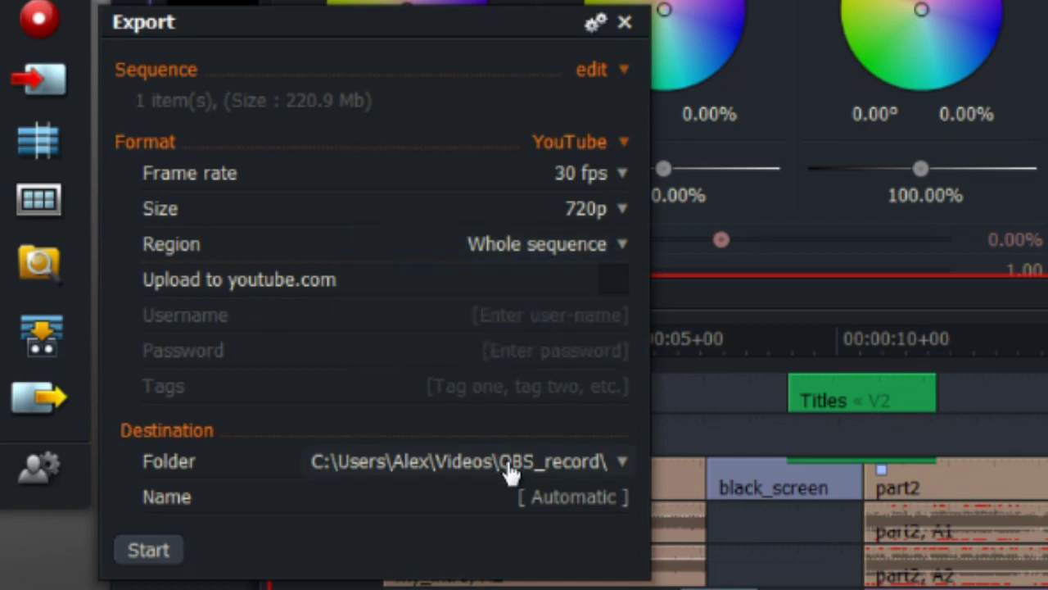
# Name the exported file fart, run the export, and close the tasks log.
pyautogui.click(562, 498)
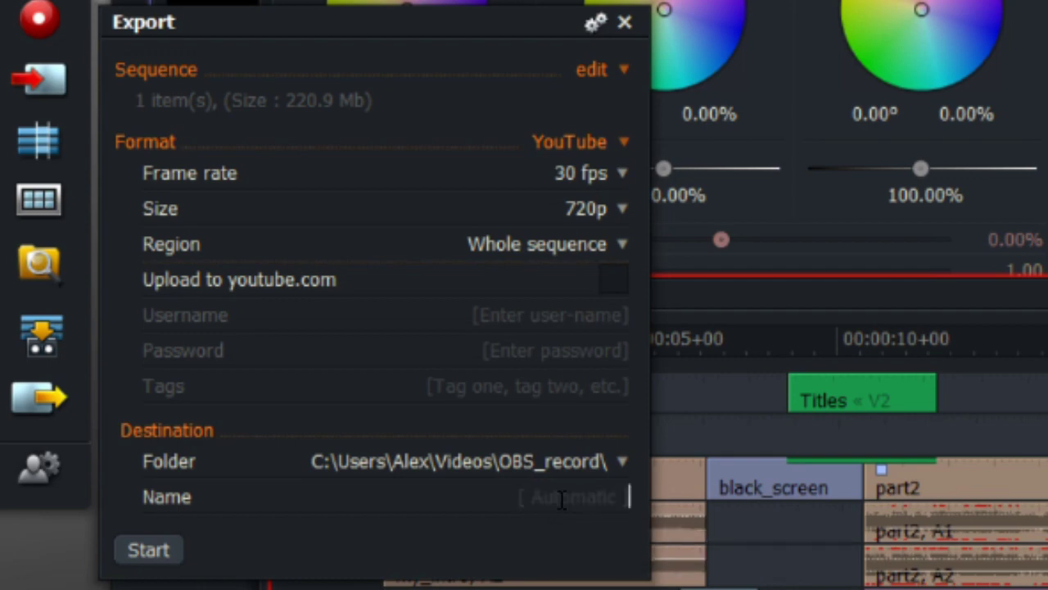
pyautogui.write('fart')
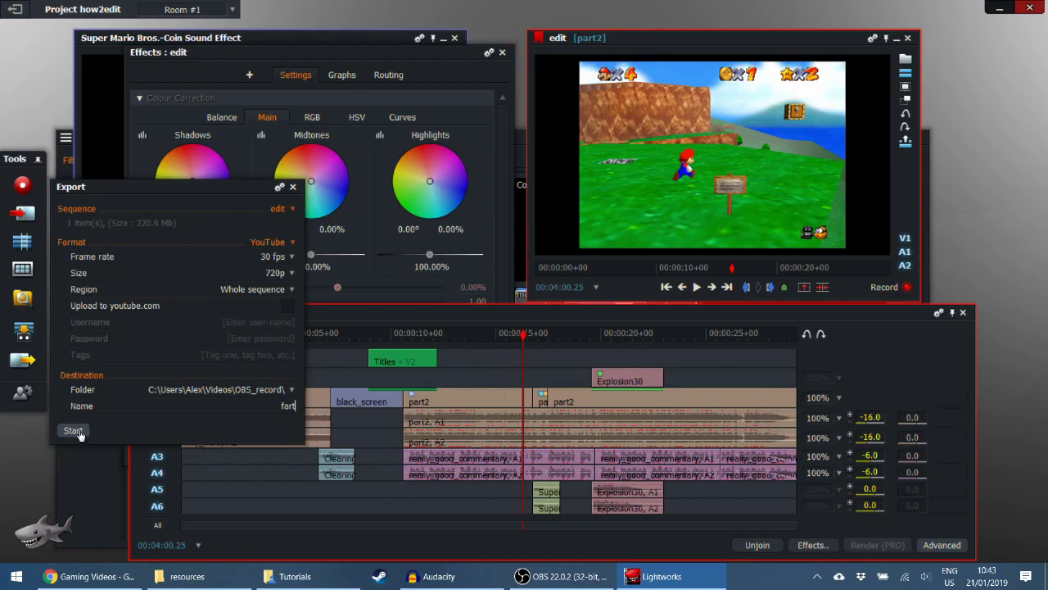
pyautogui.click(73, 431)
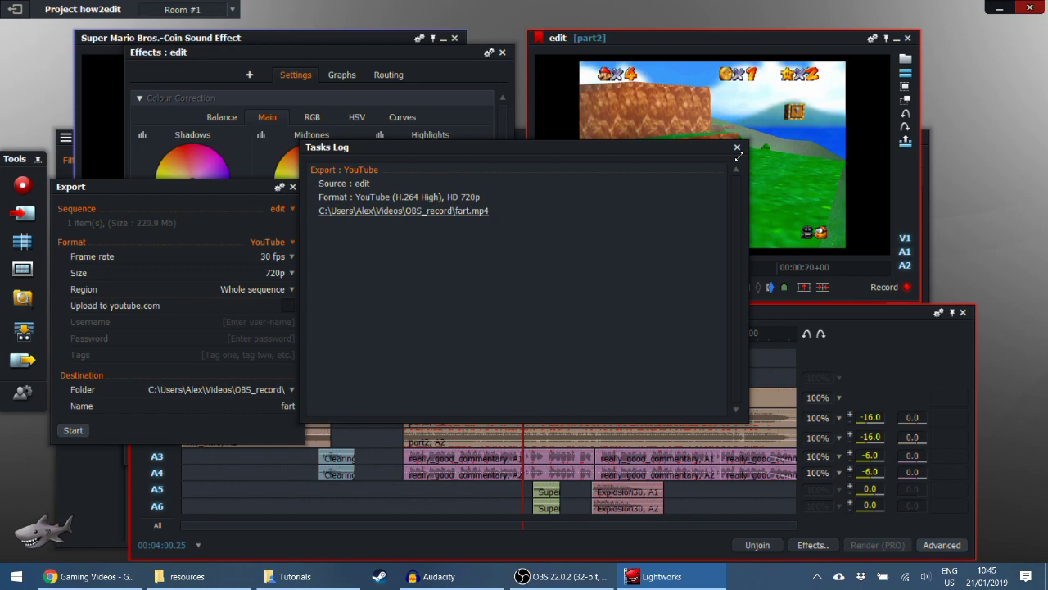
pyautogui.click(737, 148)
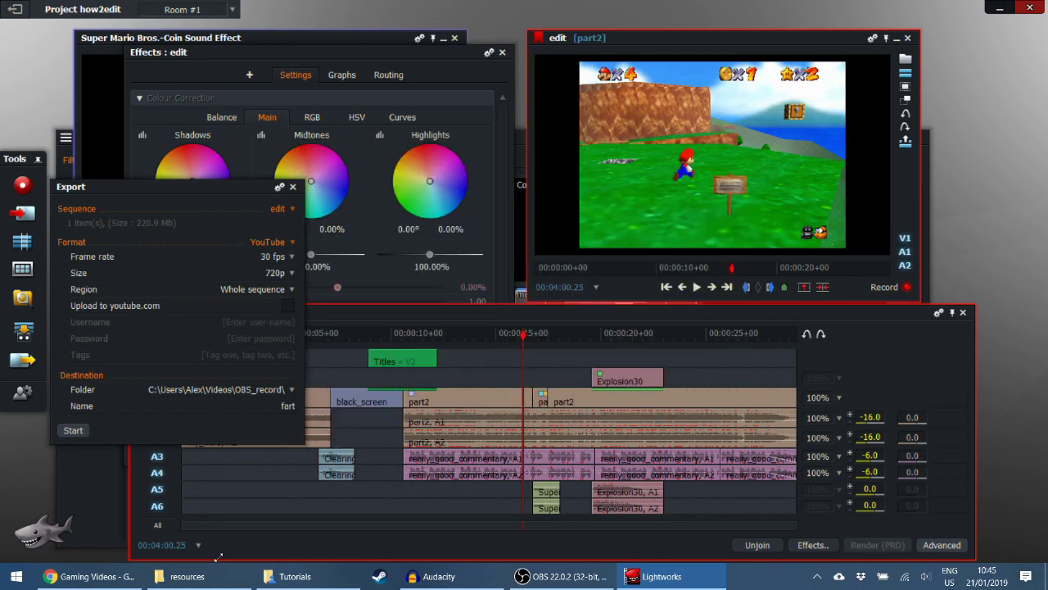
# Switch to File Explorer and play the exported fart.mp4 from the OBS_record folder.
pyautogui.click(196, 576)
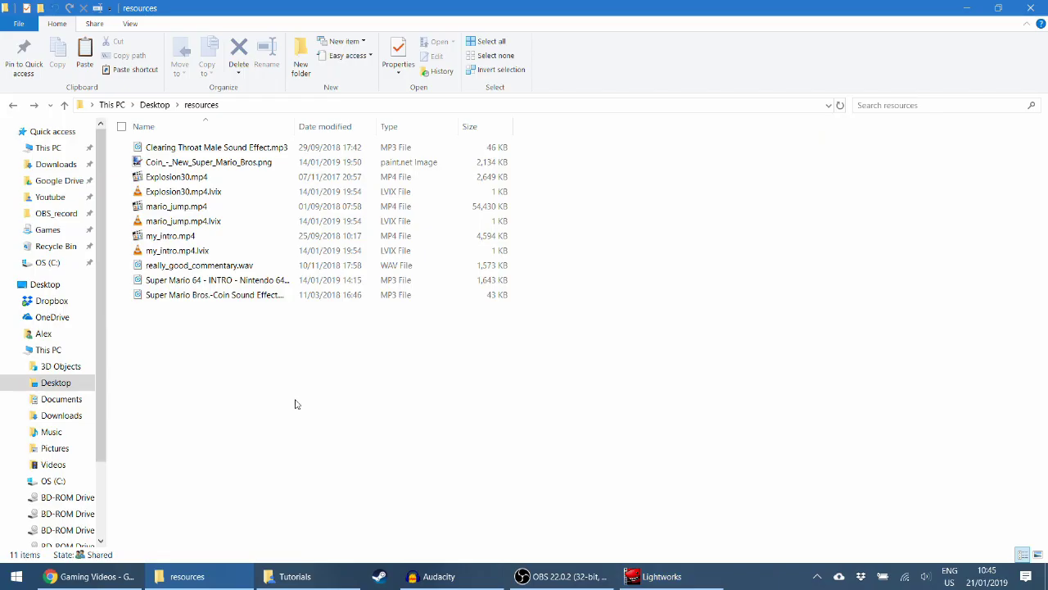
pyautogui.click(72, 213)
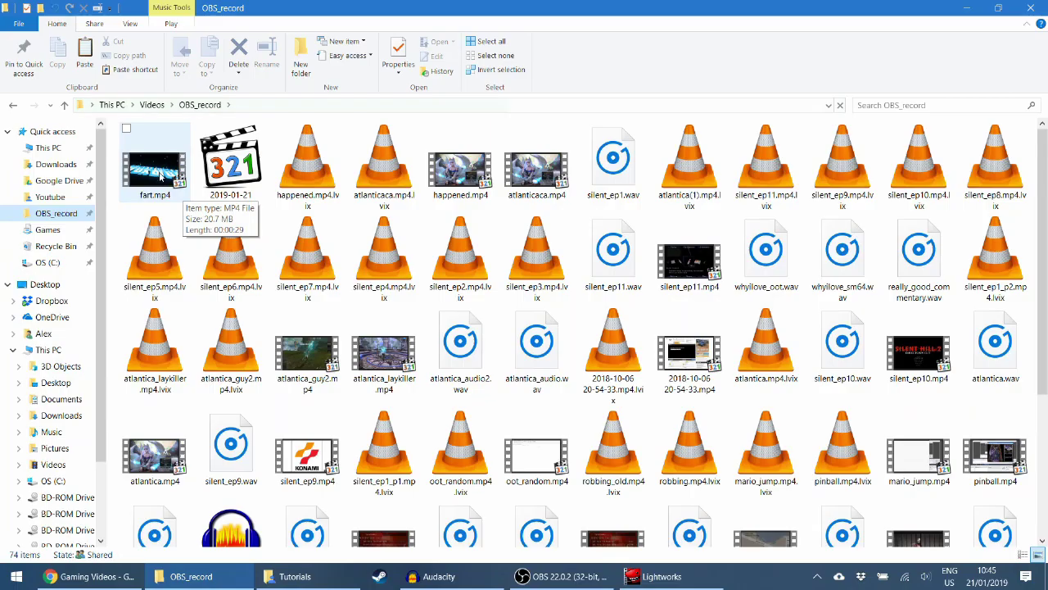
pyautogui.click(161, 173)
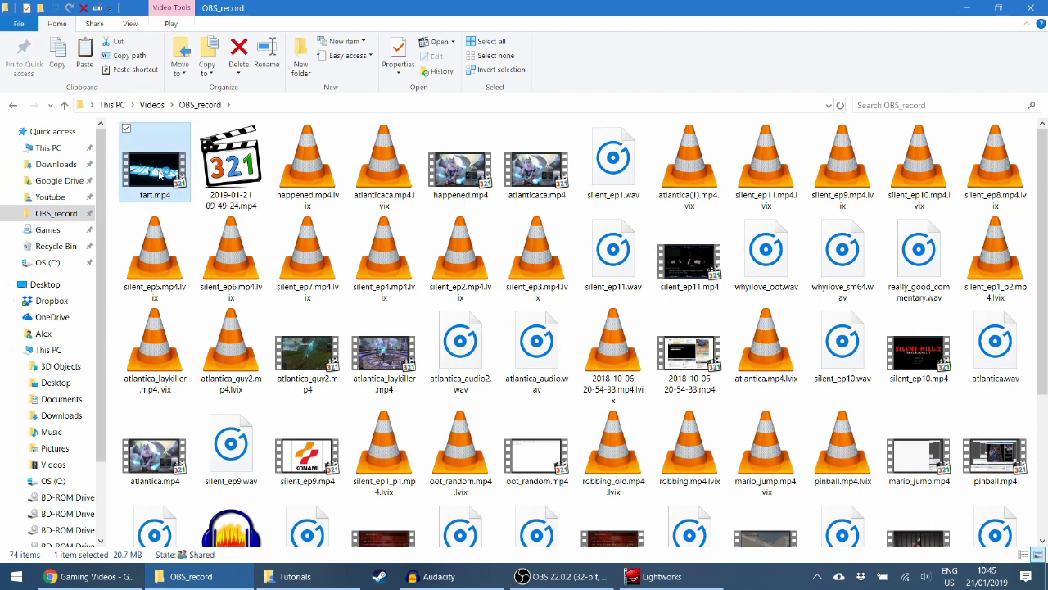
pyautogui.doubleClick(161, 173)
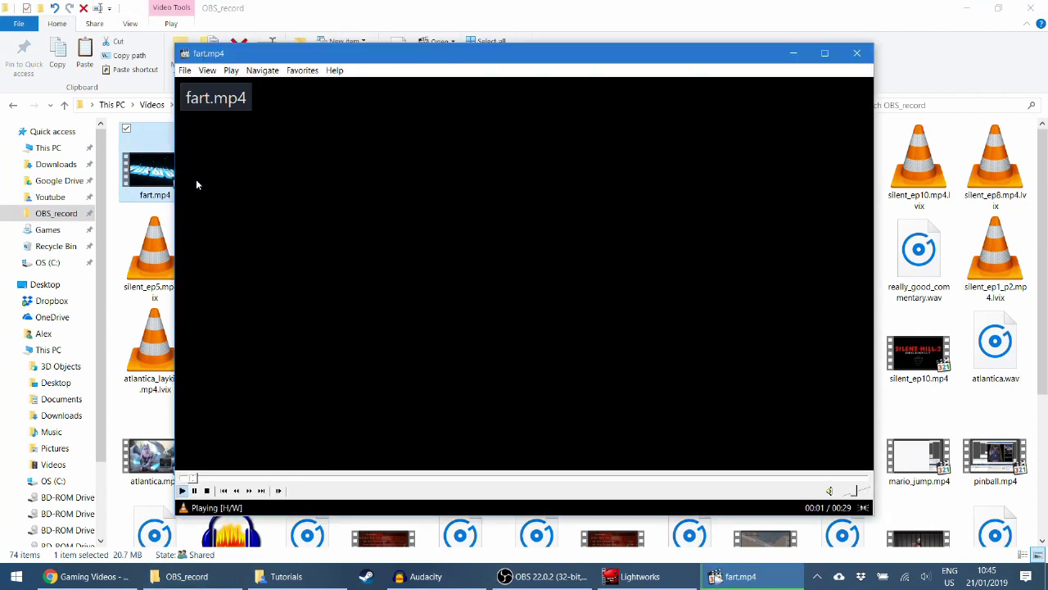